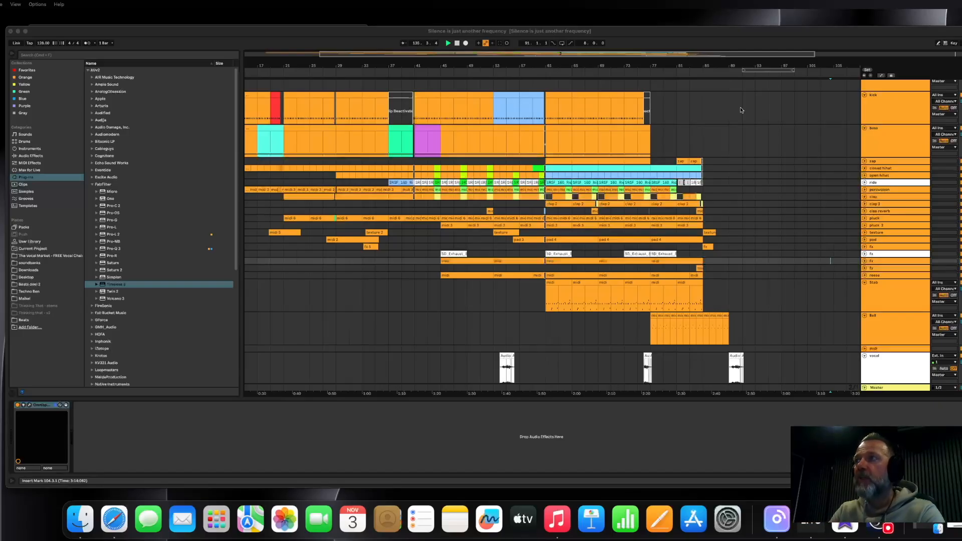
Copy the kick and bass clips spanning bars 65 to 69 and paste them at bar 95.
{"action": "left_click", "coordinate": [705, 194]}
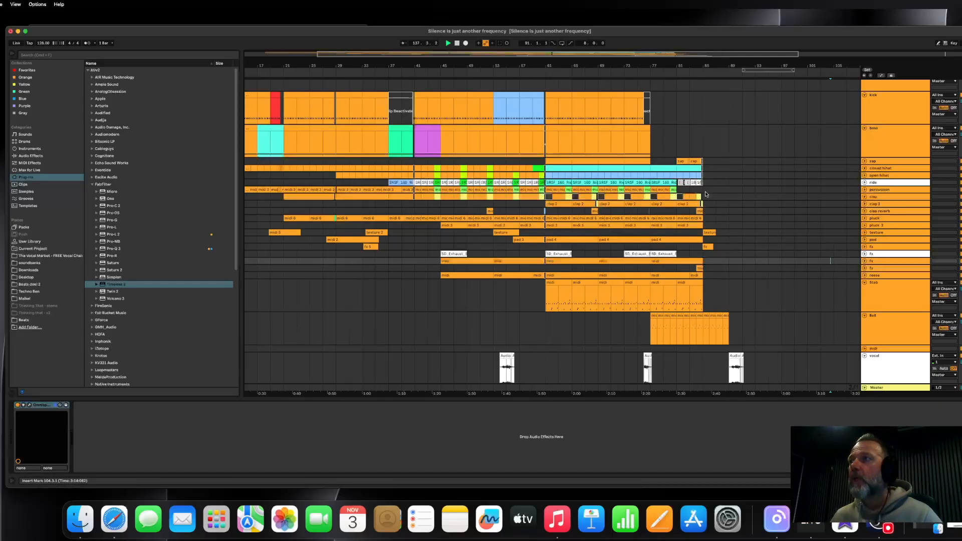
{"action": "left_click_drag", "start_coordinate": [572, 98], "coordinate": [595, 145]}
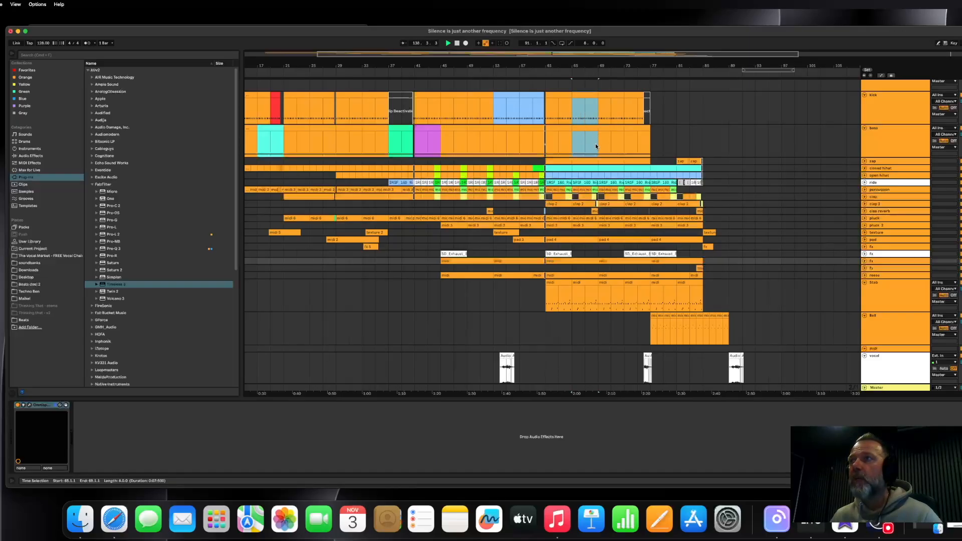
{"action": "left_click_drag", "start_coordinate": [690, 66], "coordinate": [493, 64]}
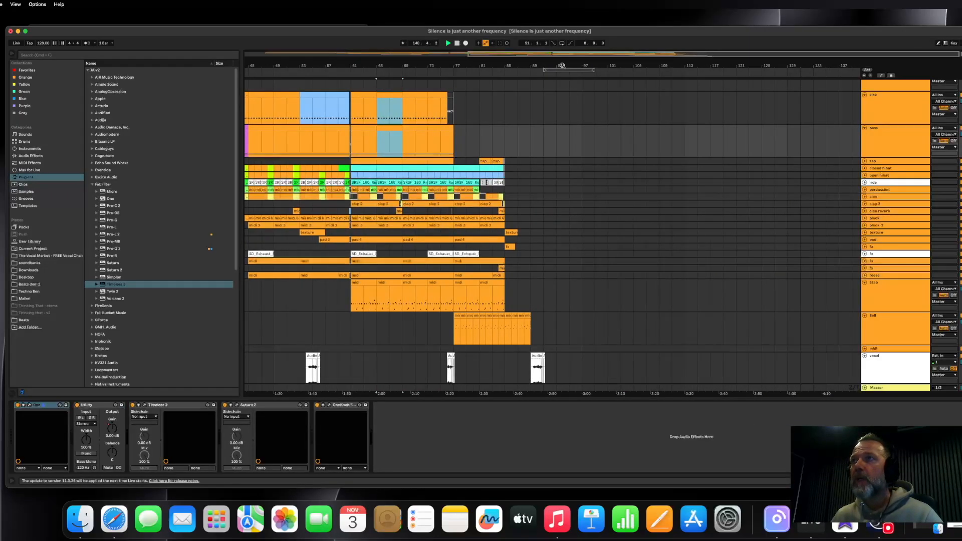
{"action": "left_click_drag", "start_coordinate": [563, 65], "coordinate": [561, 96]}
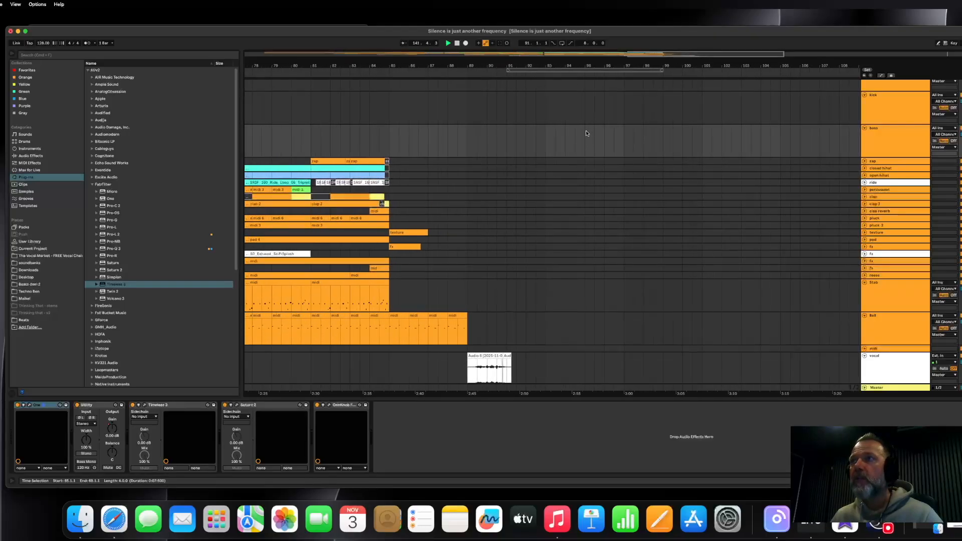
{"action": "left_click", "coordinate": [584, 112]}
{"action": "key", "text": "super+v"}
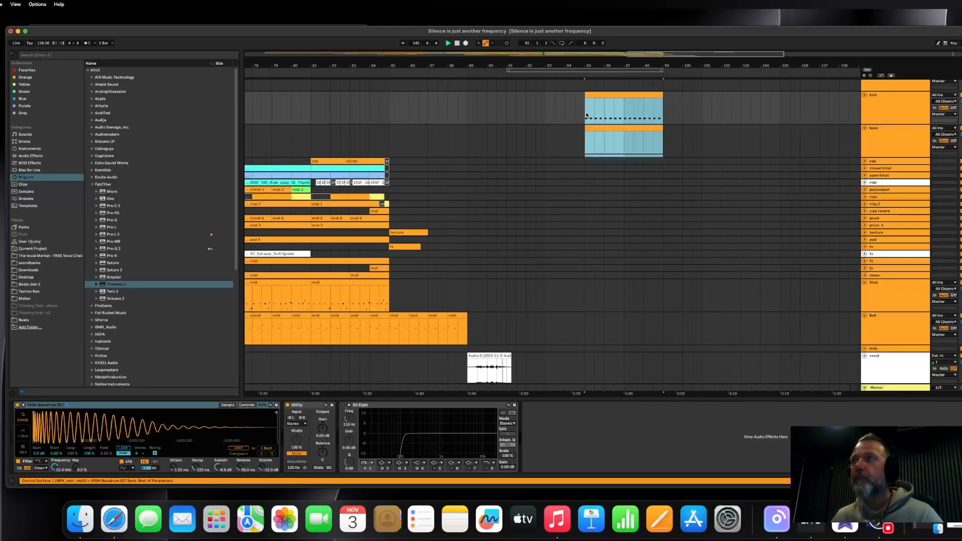
{"action": "left_click_drag", "start_coordinate": [567, 66], "coordinate": [624, 54]}
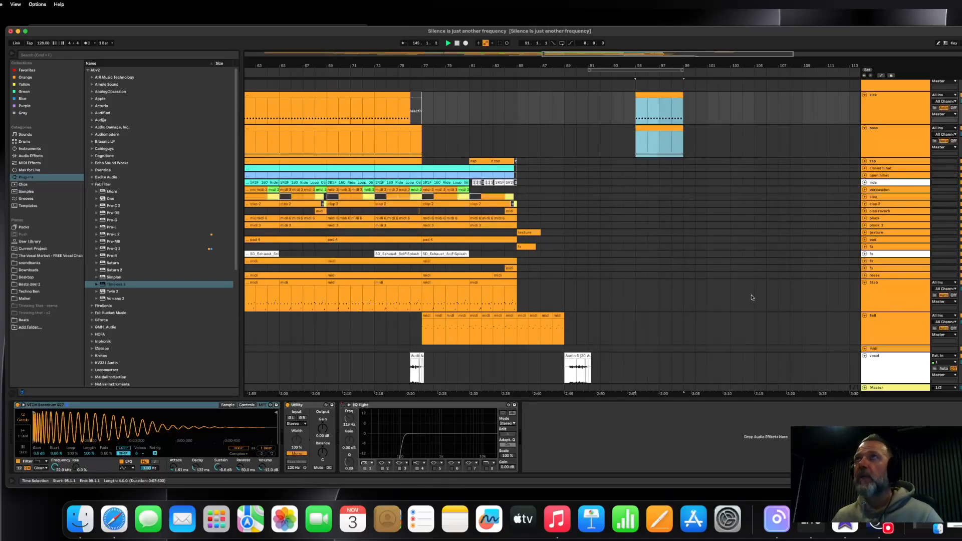
Copy the Stab clip at bar 69 and paste it at bars 91 and 95, filling eight bars.
{"action": "scroll", "coordinate": [443, 289], "scroll_direction": "left", "scroll_amount": 1}
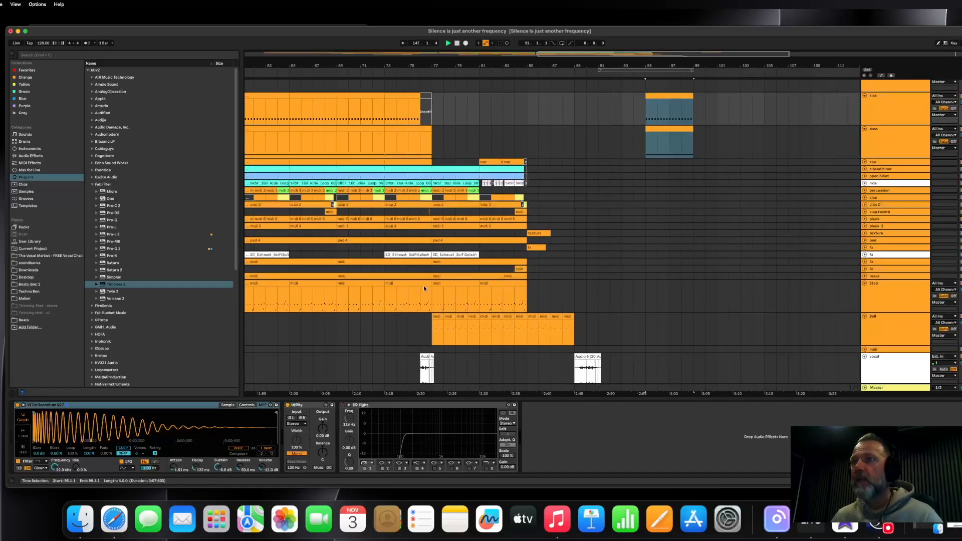
{"action": "left_click", "coordinate": [337, 300]}
{"action": "key", "text": "space"}
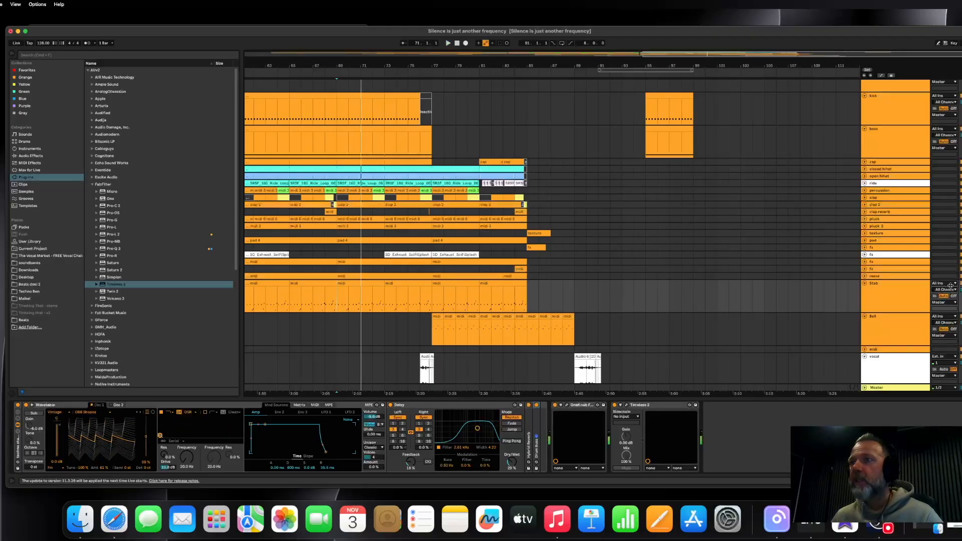
{"action": "left_click", "coordinate": [342, 283]}
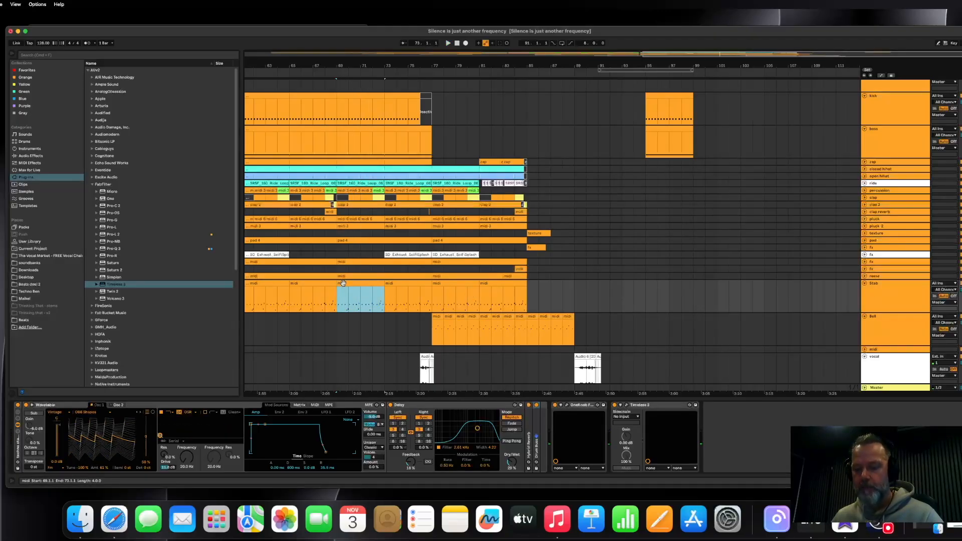
{"action": "left_click", "coordinate": [601, 295]}
{"action": "key", "text": "super+v"}
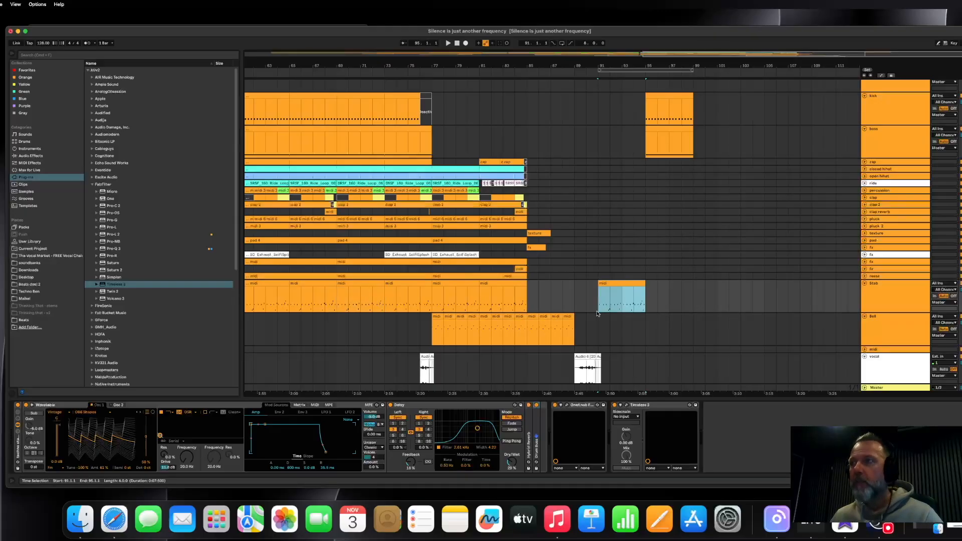
{"action": "key", "text": "super+v"}
Play the arrangement from bar 88 to listen to the transition into the pasted clips.
{"action": "left_click_drag", "start_coordinate": [614, 70], "coordinate": [621, 46]}
{"action": "scroll", "coordinate": [731, 226], "scroll_direction": "down", "scroll_amount": 3}
{"action": "scroll", "coordinate": [682, 243], "scroll_direction": "down", "scroll_amount": 2}
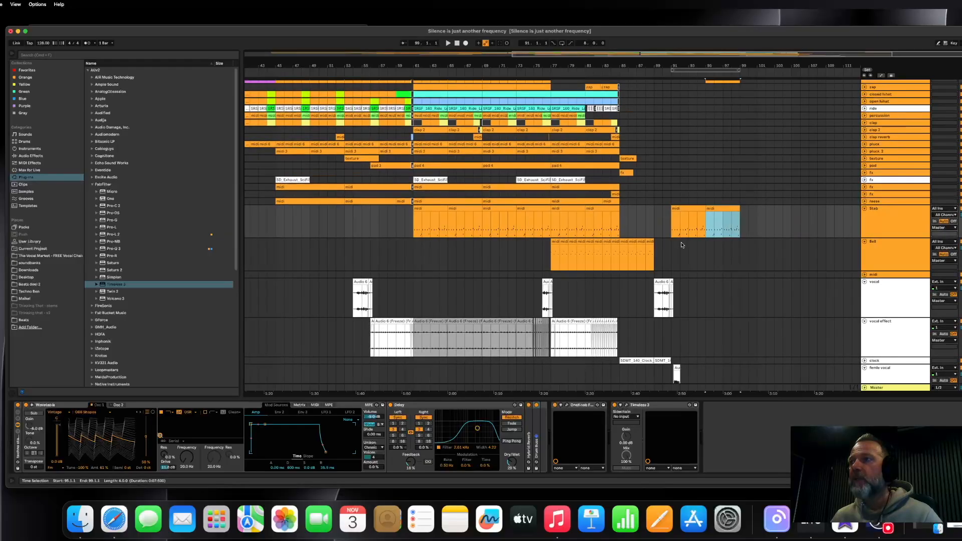
{"action": "scroll", "coordinate": [652, 286], "scroll_direction": "down", "scroll_amount": 2}
{"action": "left_click", "coordinate": [650, 283]}
{"action": "key", "text": "space"}
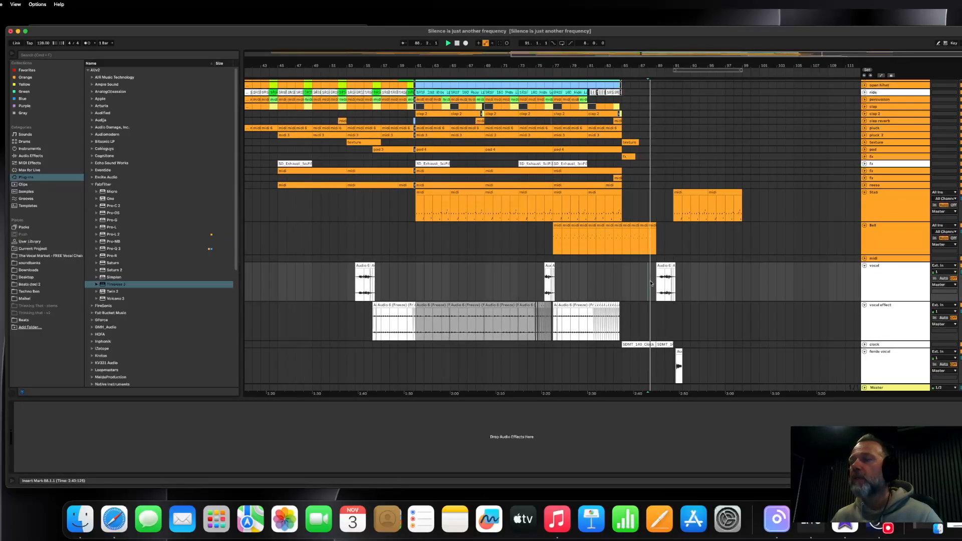
{"action": "scroll", "coordinate": [753, 196], "scroll_direction": "up", "scroll_amount": 2}
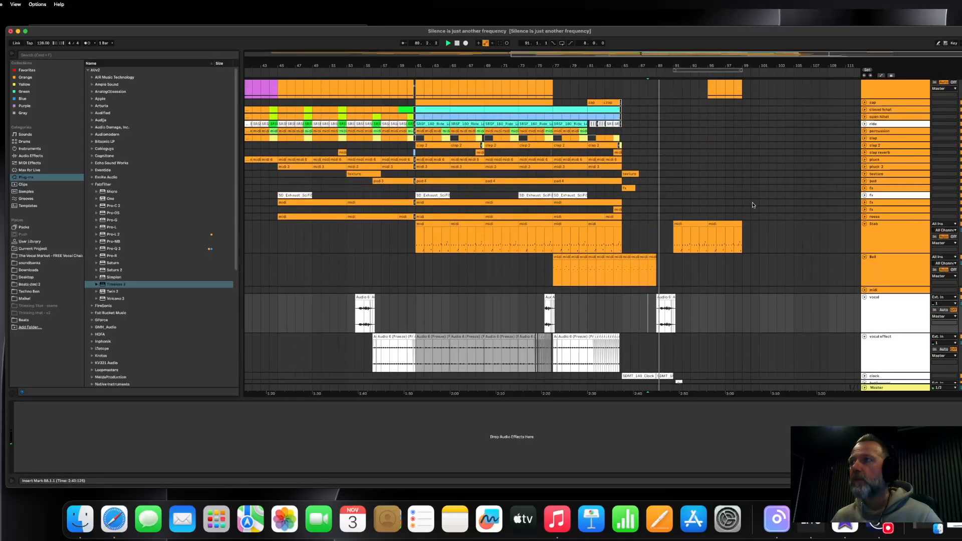
{"action": "scroll", "coordinate": [775, 231], "scroll_direction": "up", "scroll_amount": 1}
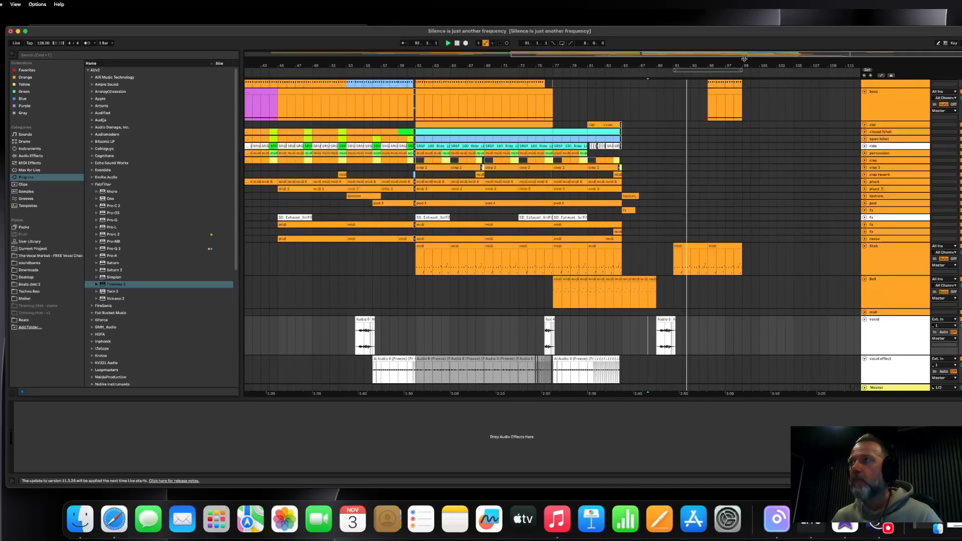
{"action": "left_click_drag", "start_coordinate": [753, 65], "coordinate": [700, 82]}
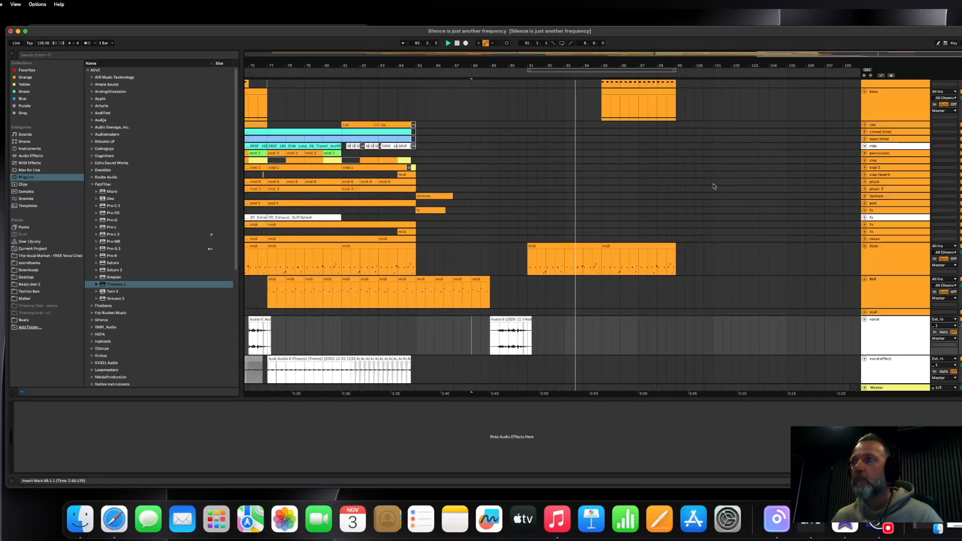
{"action": "scroll", "coordinate": [693, 177], "scroll_direction": "up", "scroll_amount": 2}
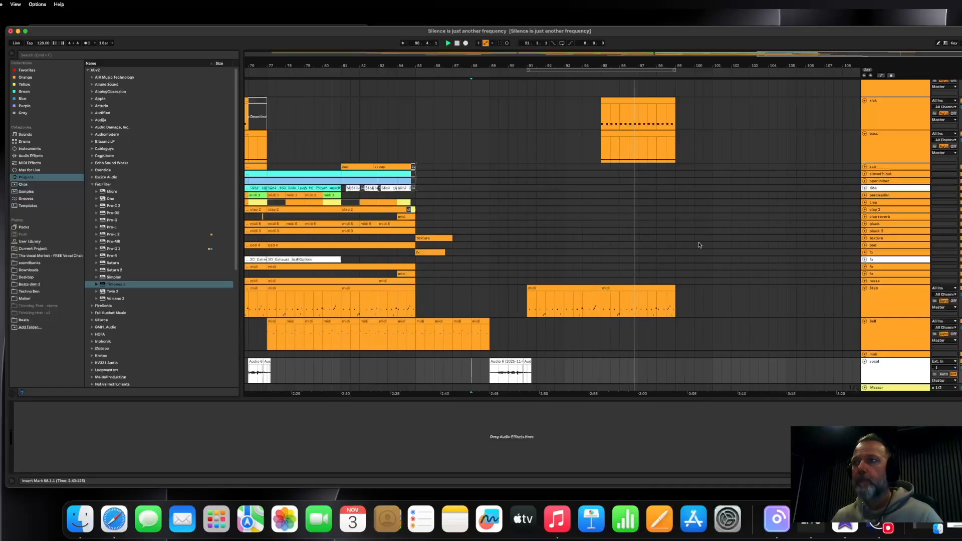
{"action": "key", "text": "space"}
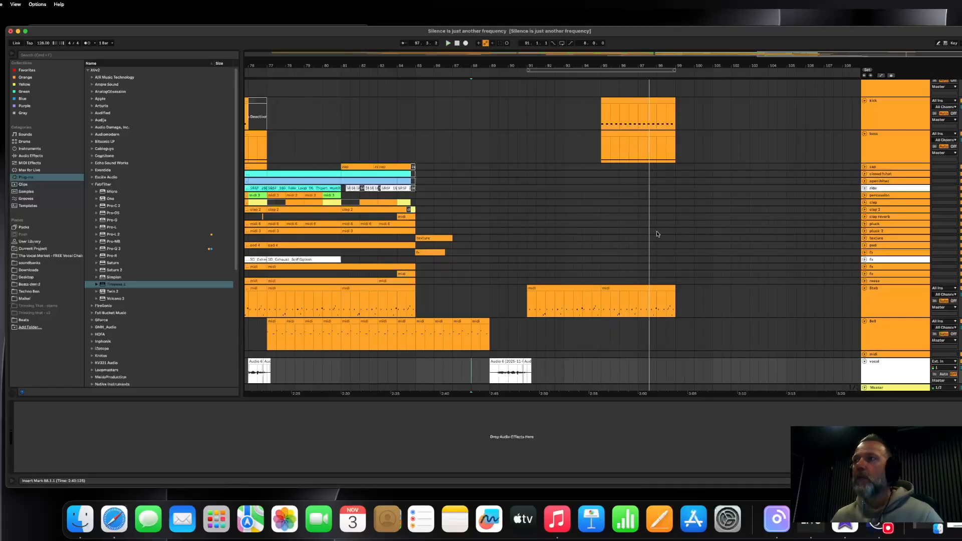
{"action": "left_click_drag", "start_coordinate": [591, 64], "coordinate": [695, 50]}
{"action": "scroll", "coordinate": [754, 199], "scroll_direction": "down", "scroll_amount": 1}
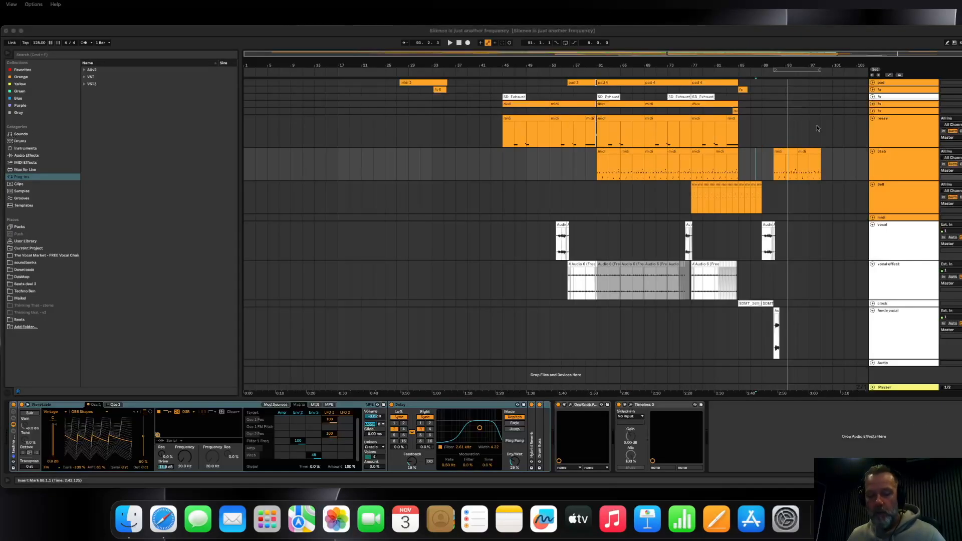
{"action": "left_click", "coordinate": [886, 73]}
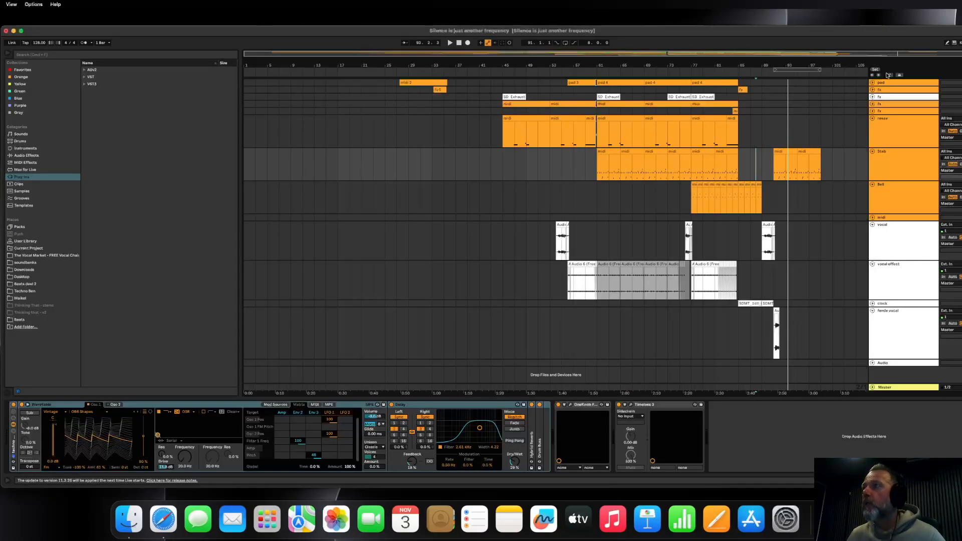
{"action": "left_click_drag", "start_coordinate": [816, 63], "coordinate": [792, 84]}
{"action": "key", "text": "a"}
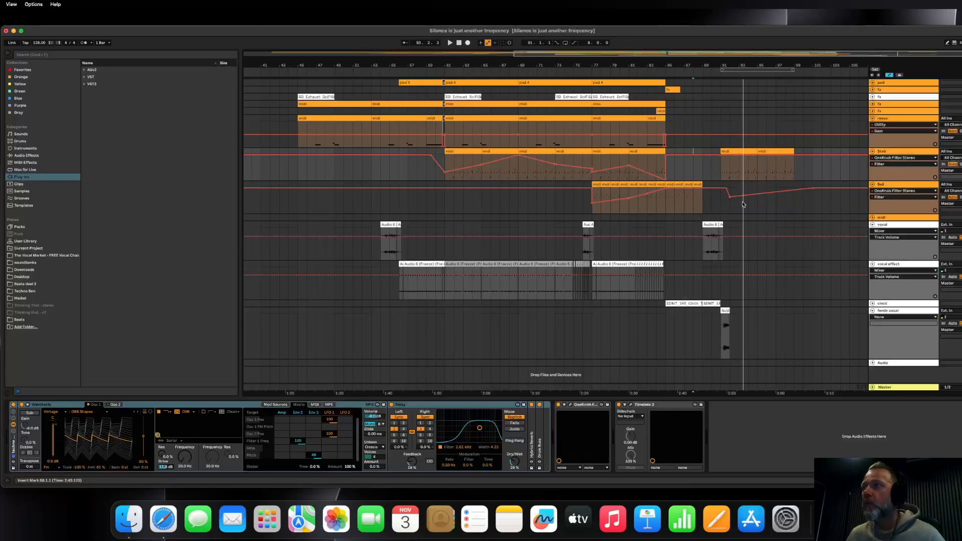
{"action": "scroll", "coordinate": [757, 113], "scroll_direction": "up", "scroll_amount": 3}
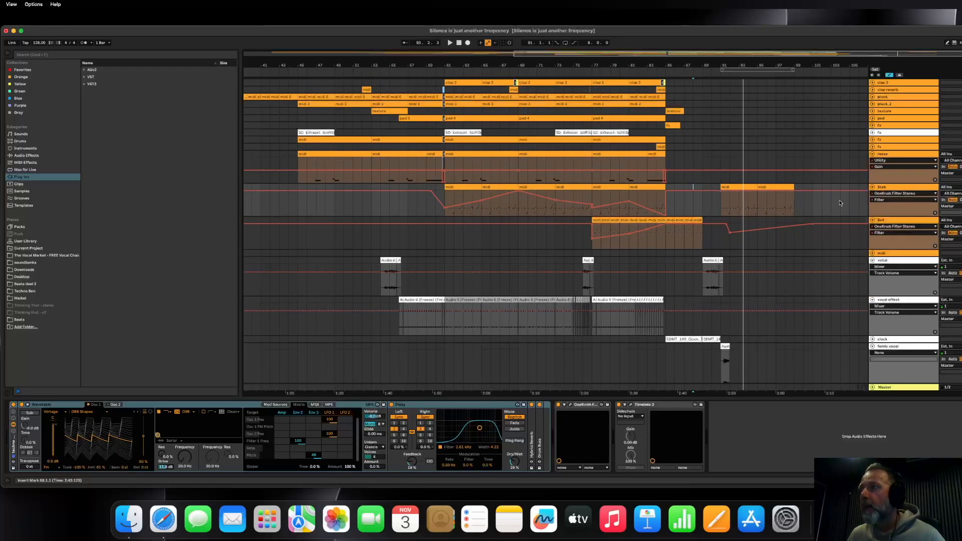
{"action": "left_click", "coordinate": [840, 203]}
{"action": "key", "text": "a"}
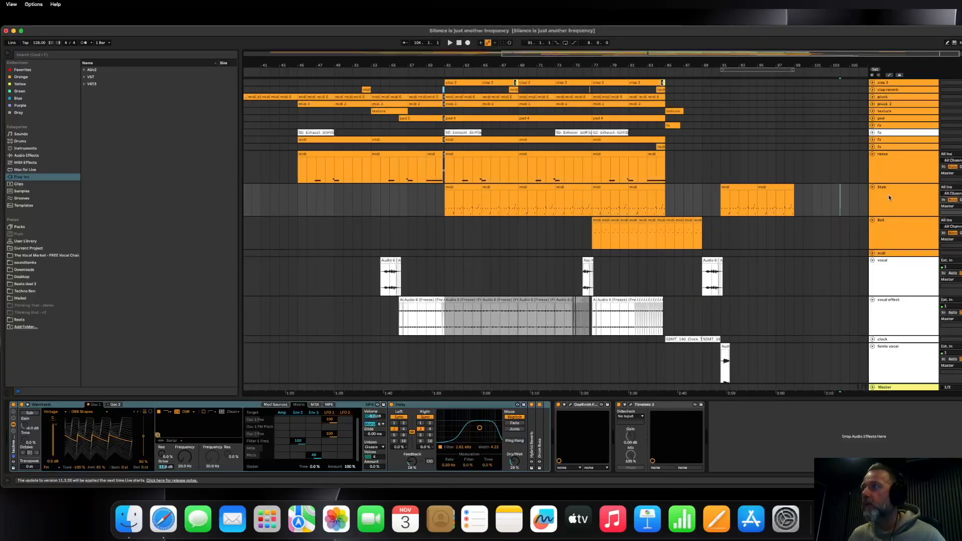
Move the Stab track up so it sits directly below the bass track.
{"action": "scroll", "coordinate": [888, 196], "scroll_direction": "up", "scroll_amount": 3}
{"action": "scroll", "coordinate": [891, 229], "scroll_direction": "up", "scroll_amount": 2}
{"action": "left_click", "coordinate": [892, 259]}
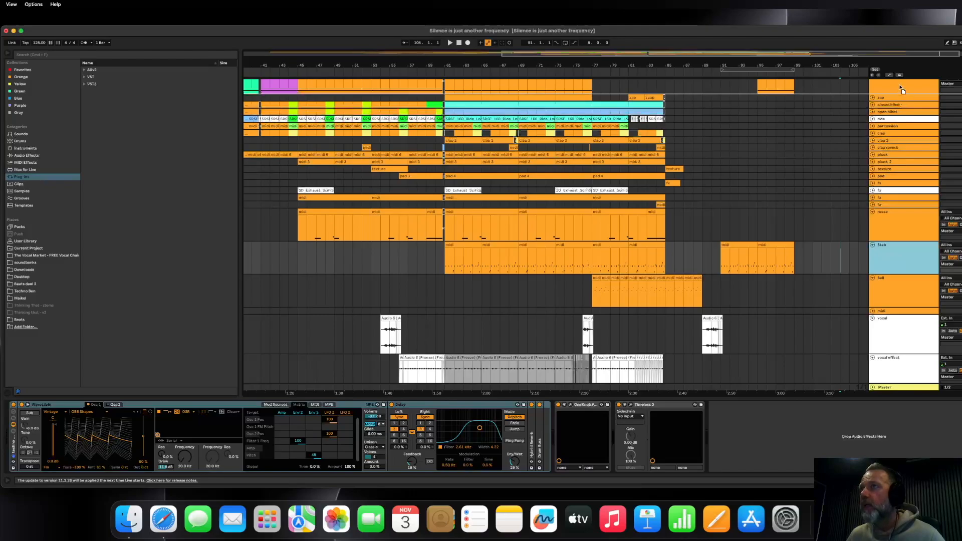
{"action": "scroll", "coordinate": [902, 90], "scroll_direction": "up", "scroll_amount": 4}
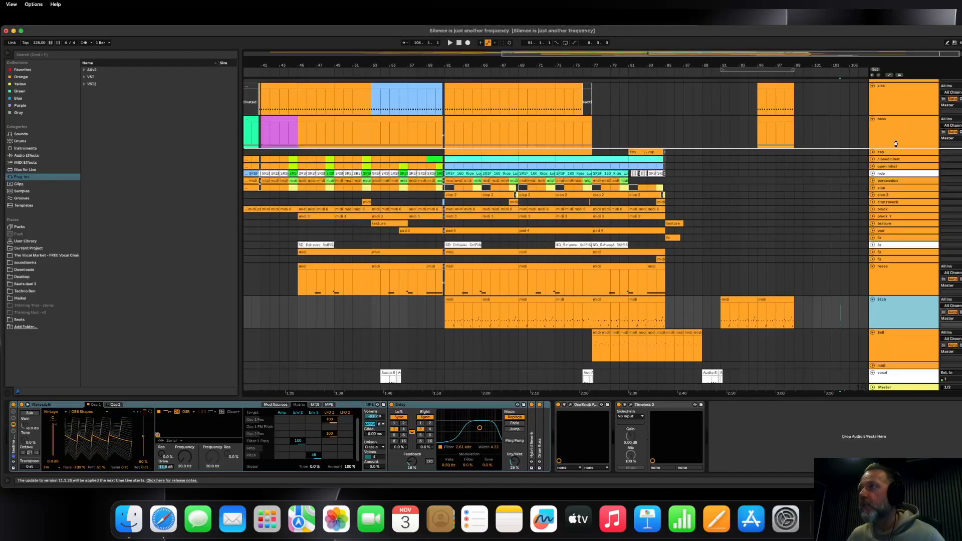
{"action": "left_click_drag", "start_coordinate": [895, 143], "coordinate": [896, 146]}
Draw a rising OneKnob Filter automation ramp on the Stab track from bar 91 to 95, and play from bar 91.
{"action": "key", "text": "a"}
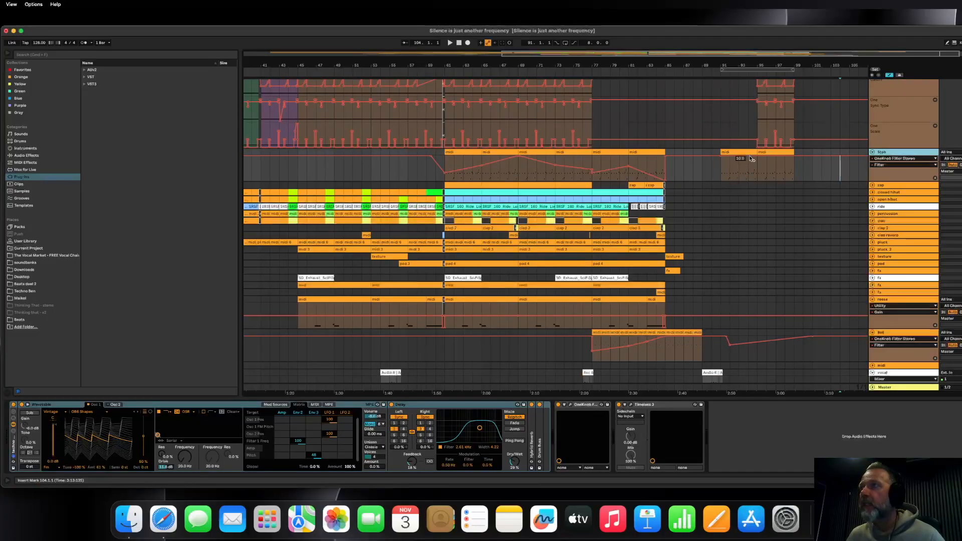
{"action": "left_click", "coordinate": [726, 158]}
{"action": "left_click_drag", "start_coordinate": [726, 157], "coordinate": [757, 155]}
{"action": "left_click", "coordinate": [720, 178]}
{"action": "key", "text": "space"}
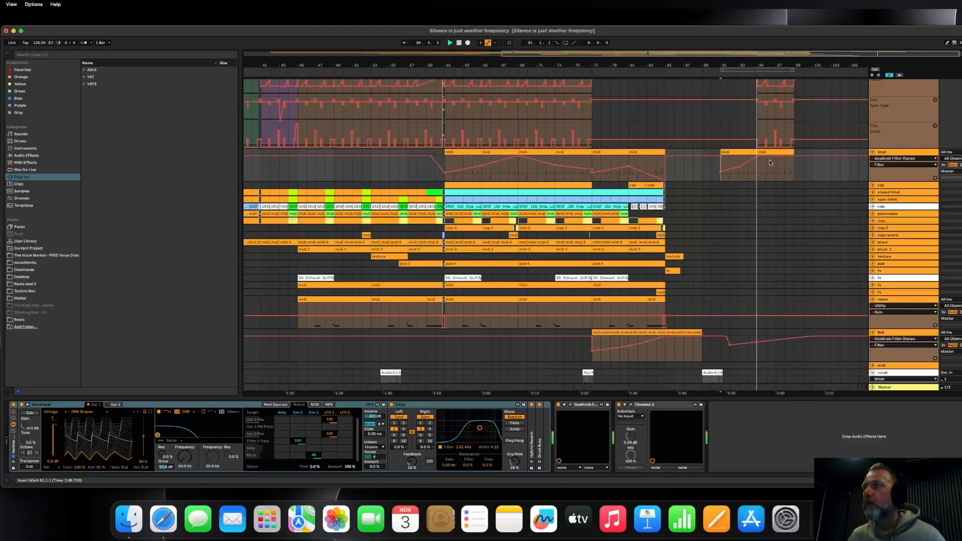
Lower the Stab track's filter automation from bar 95 onward, fine-tuning its level while playing from bar 95.
{"action": "left_click_drag", "start_coordinate": [766, 160], "coordinate": [766, 169]}
{"action": "left_click", "coordinate": [754, 174]}
{"action": "key", "text": "space"}
{"action": "left_click_drag", "start_coordinate": [757, 164], "coordinate": [757, 166]}
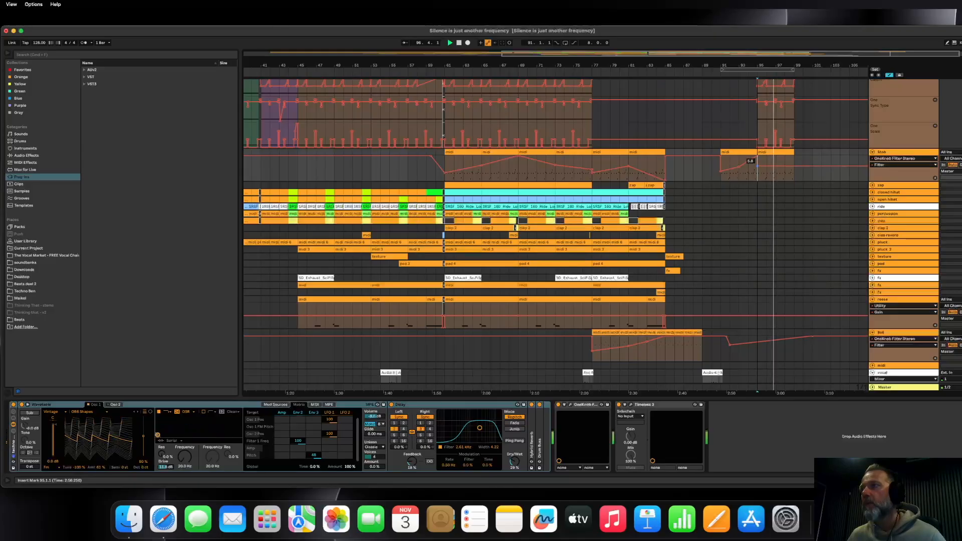
{"action": "left_click_drag", "start_coordinate": [757, 166], "coordinate": [757, 167]}
{"action": "key", "text": "space"}
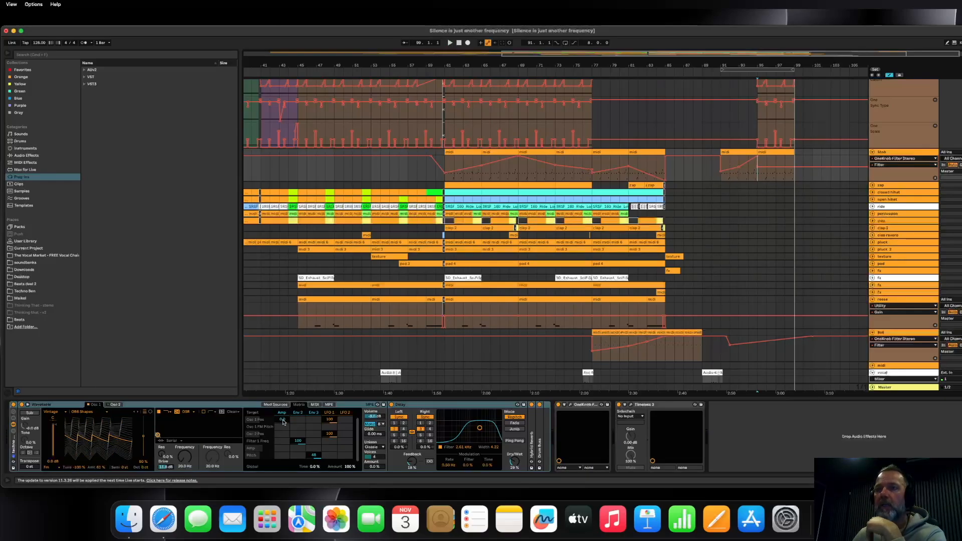
Reset both LFO 1 amounts in the Stab's Wavetable modulation matrix to 0 and play from bar 91.
{"action": "double_click", "coordinate": [331, 434]}
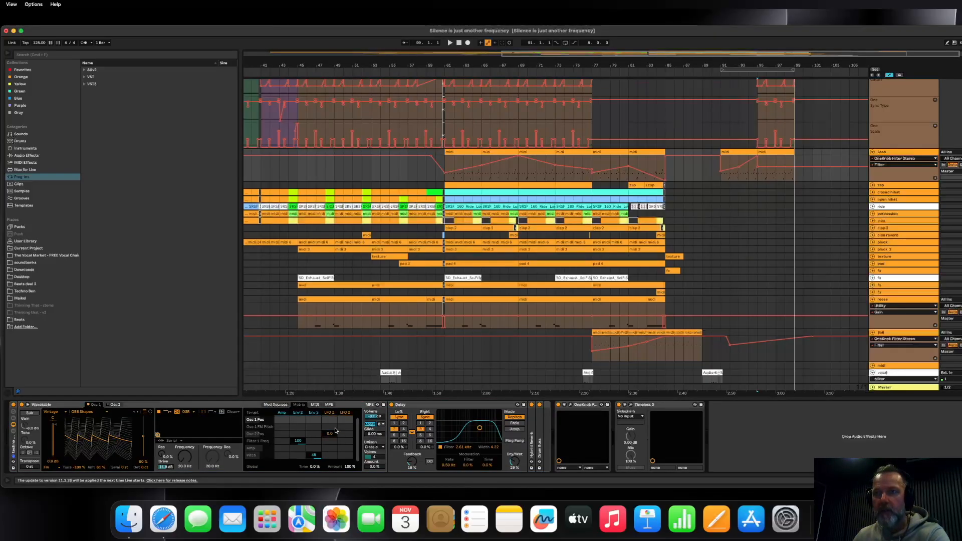
{"action": "left_click", "coordinate": [720, 176]}
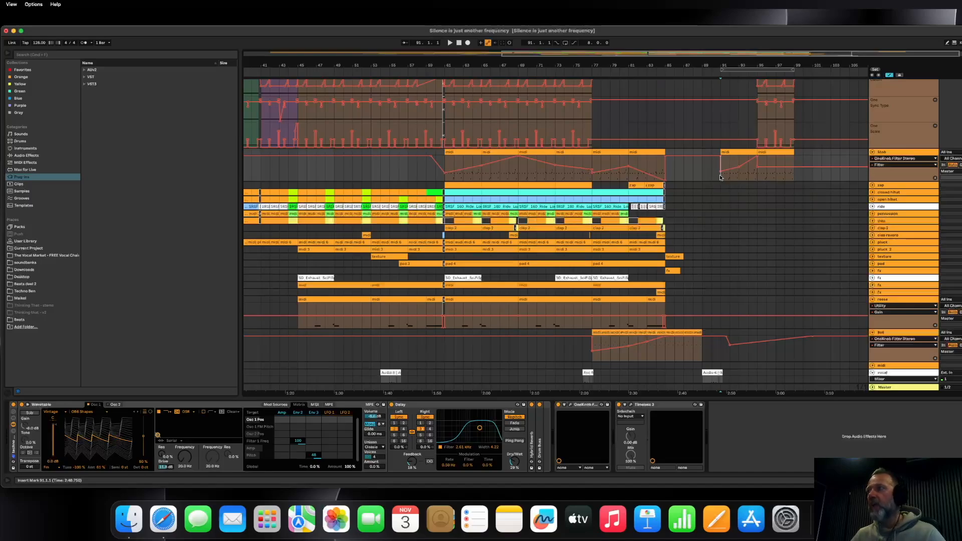
{"action": "key", "text": "space"}
Copy the last two bars of the reese part, bars 83 to 85, to bar 93 and show its gain automation.
{"action": "scroll", "coordinate": [751, 175], "scroll_direction": "down", "scroll_amount": 1}
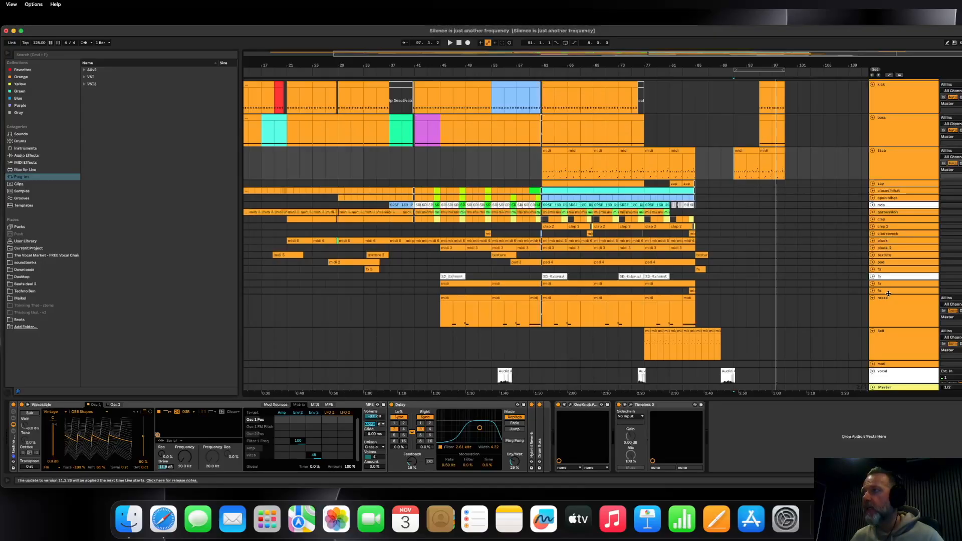
{"action": "left_click", "coordinate": [685, 298]}
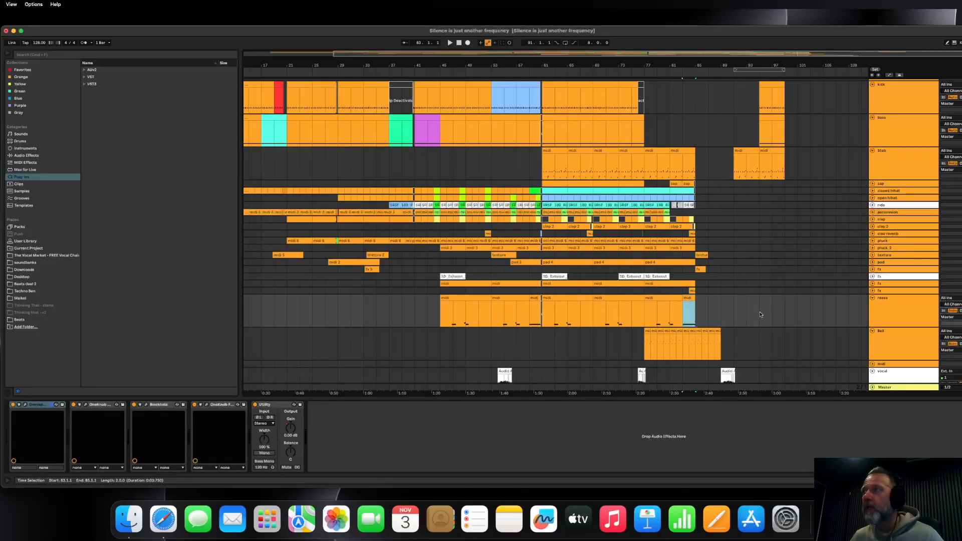
{"action": "left_click_drag", "start_coordinate": [694, 324], "coordinate": [757, 305]}
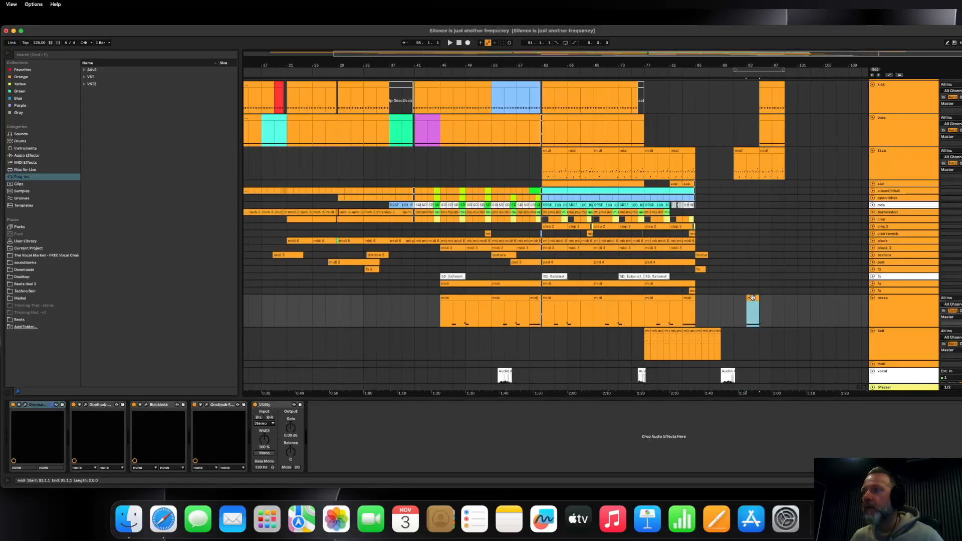
{"action": "key", "text": "a"}
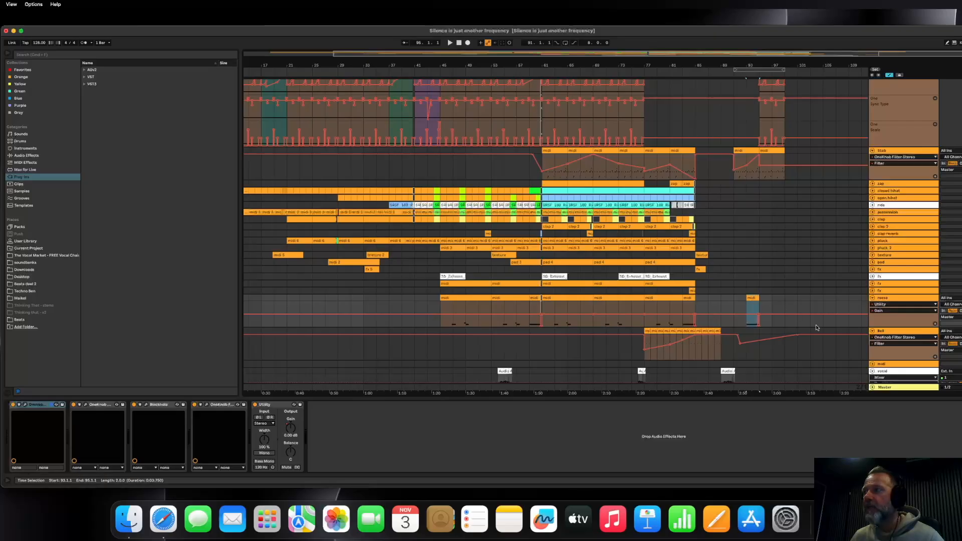
{"action": "left_click_drag", "start_coordinate": [772, 67], "coordinate": [772, 112]}
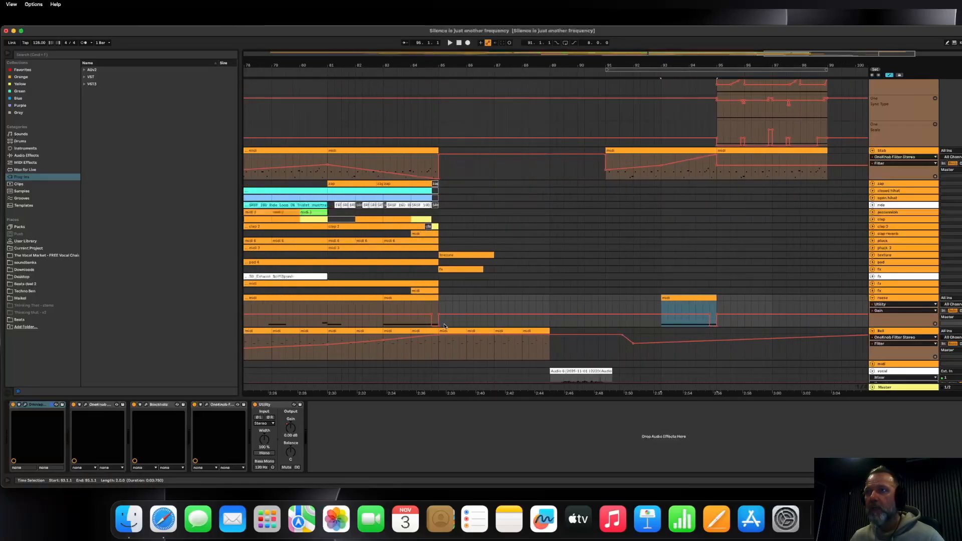
Flatten the gain automation bump at the end of the copied reese clip before bar 95 and play from there.
{"action": "left_click", "coordinate": [709, 328]}
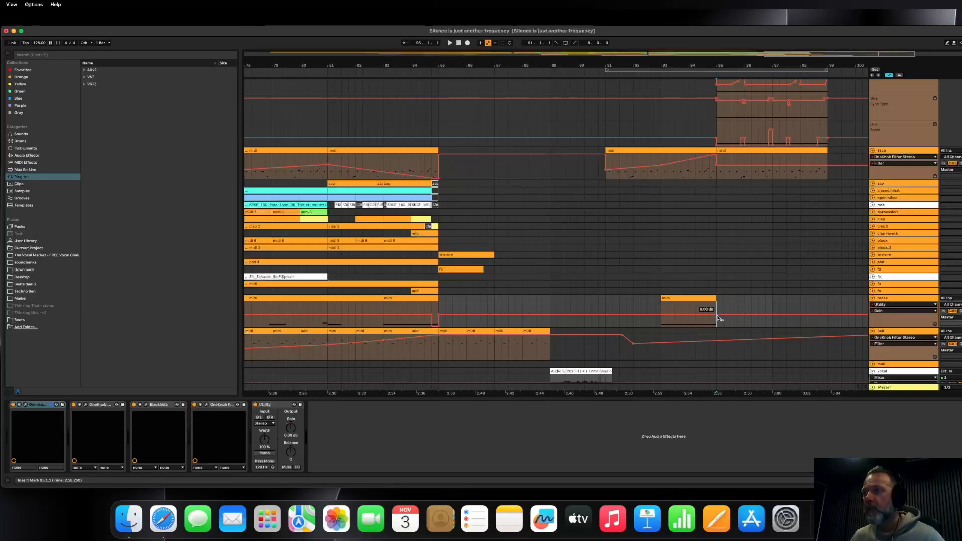
{"action": "key", "text": "space"}
{"action": "left_click", "coordinate": [682, 314]}
Show the reese track's OneKnob Pumper Stereo Pump automation, play the part around bar 95, and collapse the track.
{"action": "left_click", "coordinate": [902, 304]}
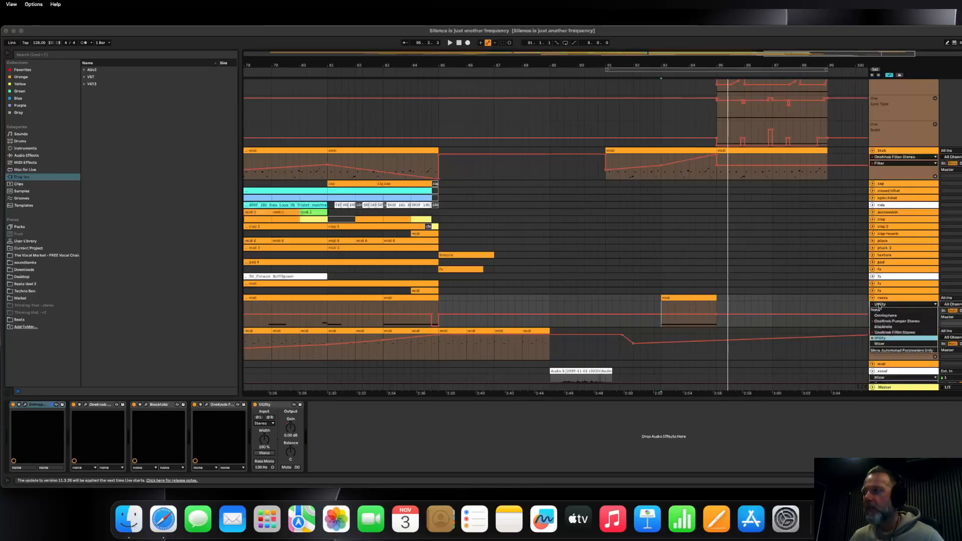
{"action": "left_click", "coordinate": [903, 323]}
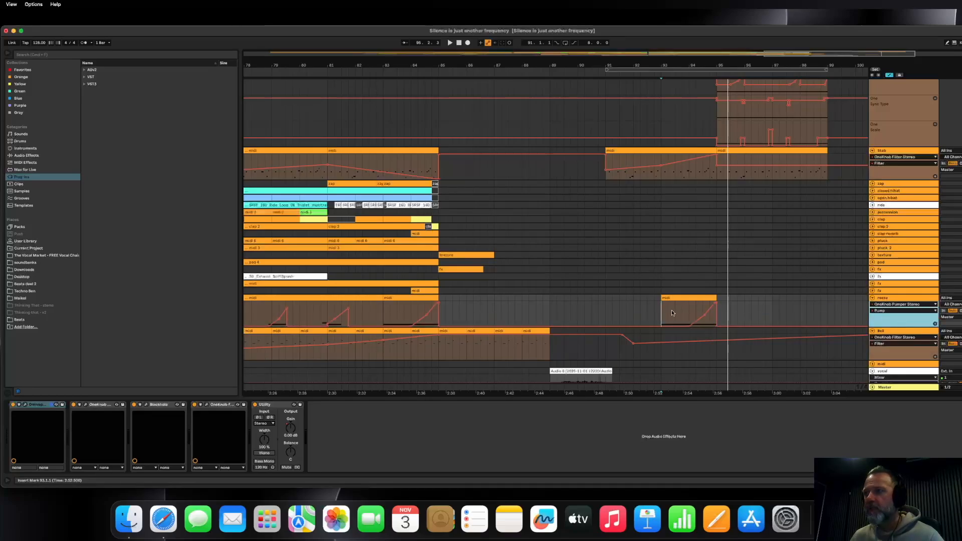
{"action": "key", "text": "space"}
{"action": "key", "text": "space"}
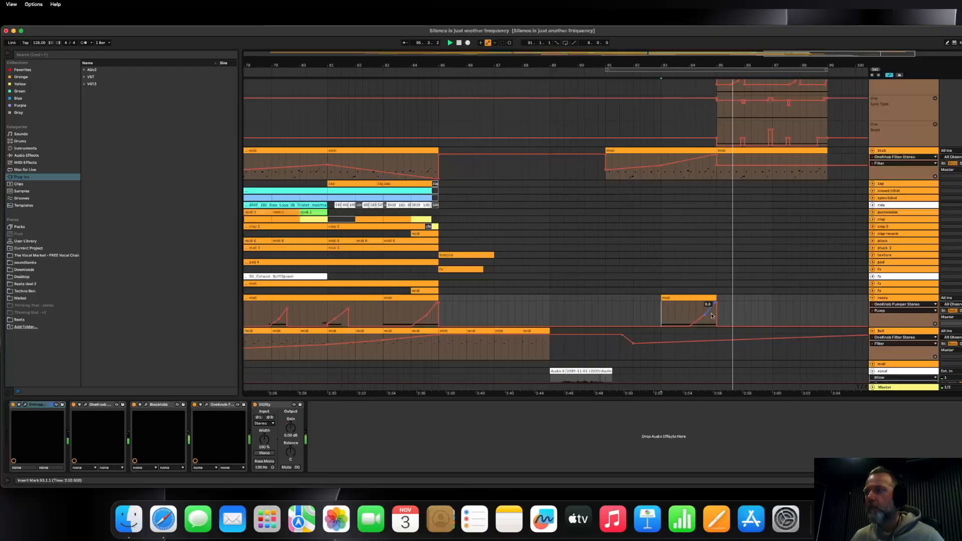
{"action": "left_click", "coordinate": [872, 297]}
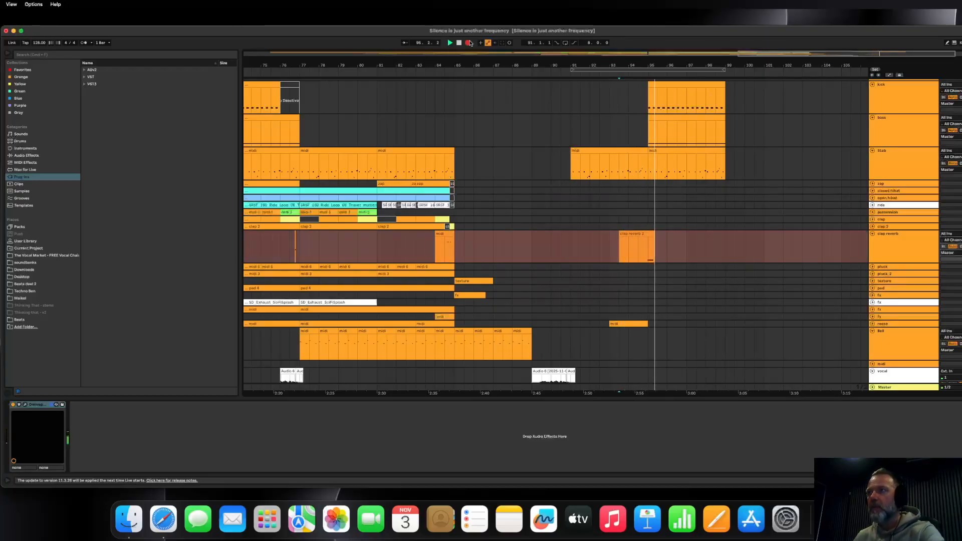
Shift the note in the clap reverb clip near bar 95 slightly earlier and play the transition.
{"action": "left_click_drag", "start_coordinate": [649, 65], "coordinate": [649, 113]}
{"action": "double_click", "coordinate": [663, 235]}
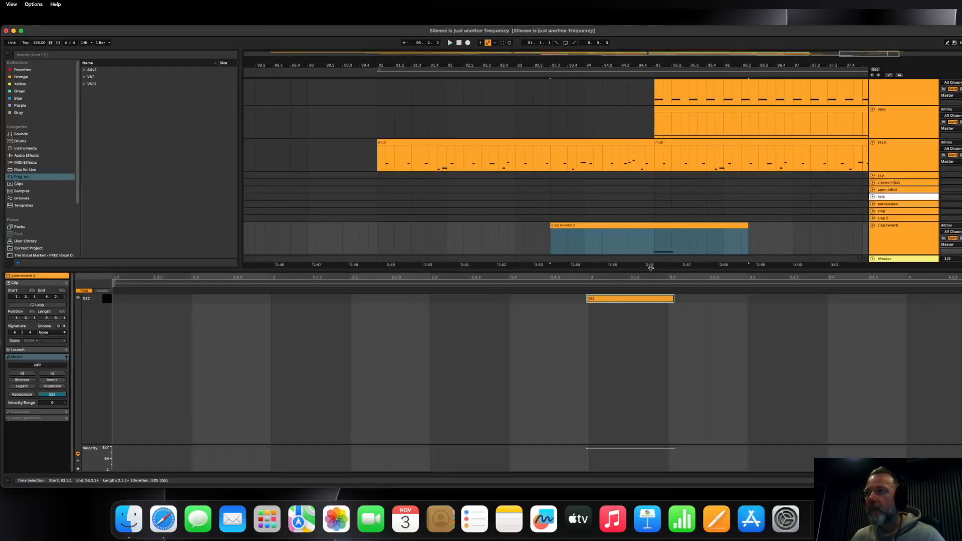
{"action": "right_click", "coordinate": [628, 332]}
{"action": "left_click", "coordinate": [641, 345]}
{"action": "left_click_drag", "start_coordinate": [632, 300], "coordinate": [593, 299]}
{"action": "left_click", "coordinate": [499, 219]}
{"action": "key", "text": "space"}
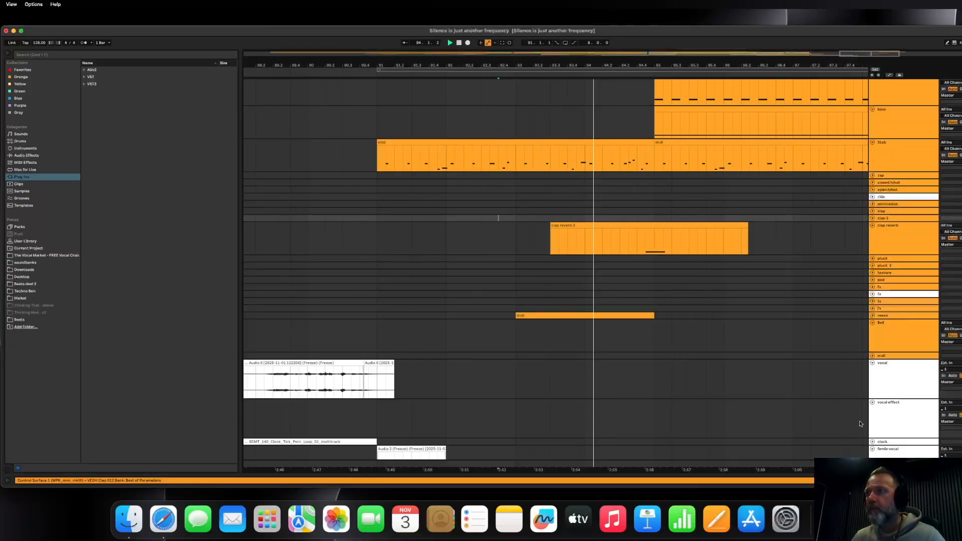
{"action": "key", "text": "super+alt+l"}
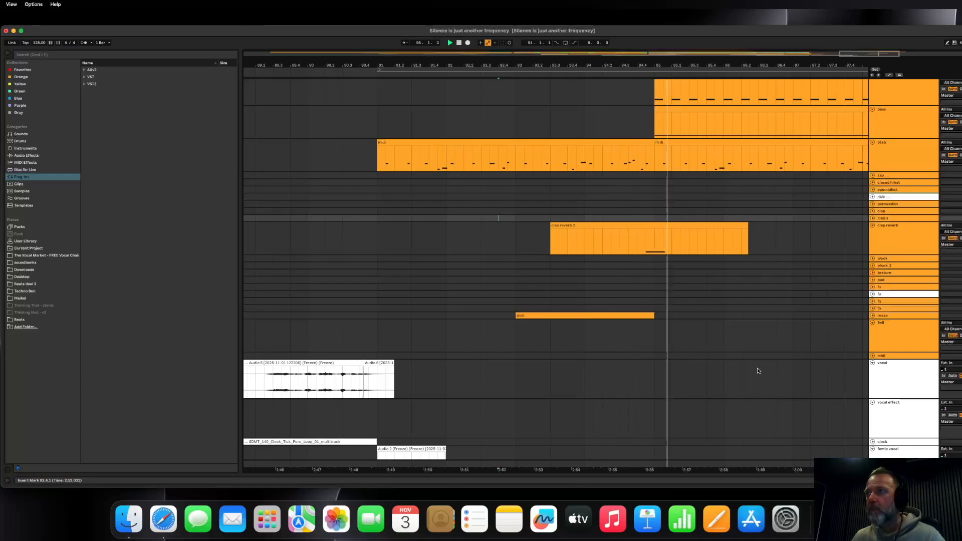
{"action": "key", "text": "space"}
Trim both ends of the clap reverb clip so it starts at 94.4.1 and ends shortly before 95.2.
{"action": "left_click", "coordinate": [553, 226]}
{"action": "left_click_drag", "start_coordinate": [551, 225], "coordinate": [636, 226]}
{"action": "scroll", "coordinate": [703, 230], "scroll_direction": "left", "scroll_amount": 1}
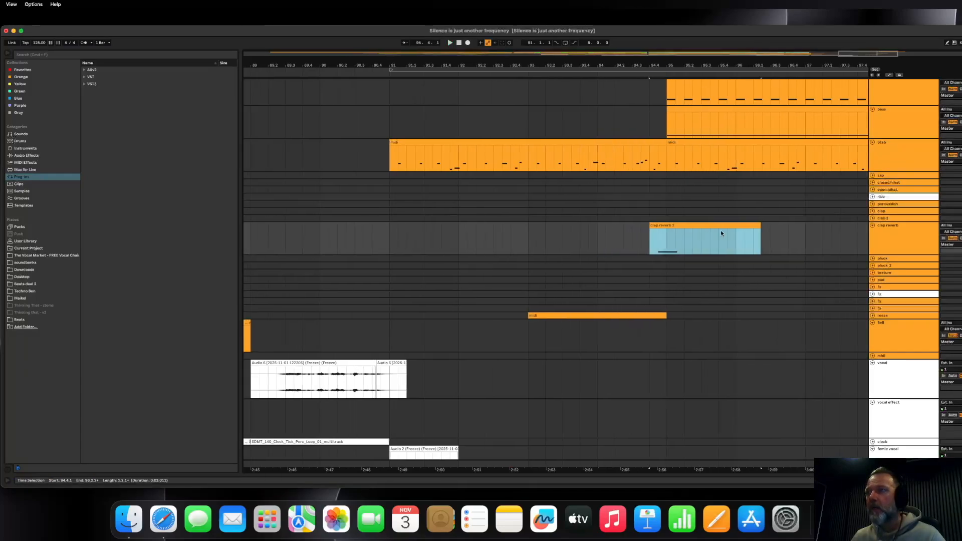
{"action": "left_click_drag", "start_coordinate": [758, 224], "coordinate": [682, 225]}
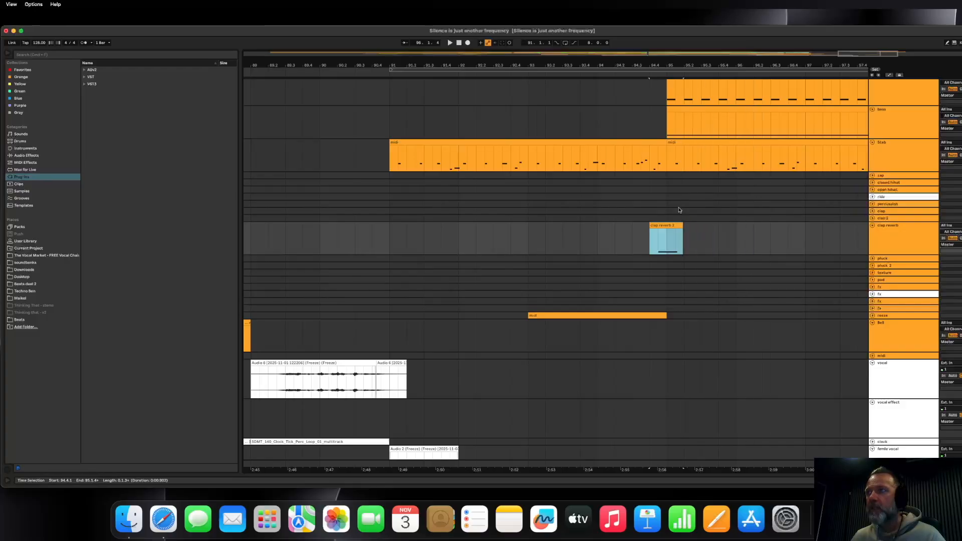
Deactivate the Stab part from 94.4.3 to bar 95 and play the transition from bar 94.
{"action": "left_click_drag", "start_coordinate": [666, 64], "coordinate": [688, 191]}
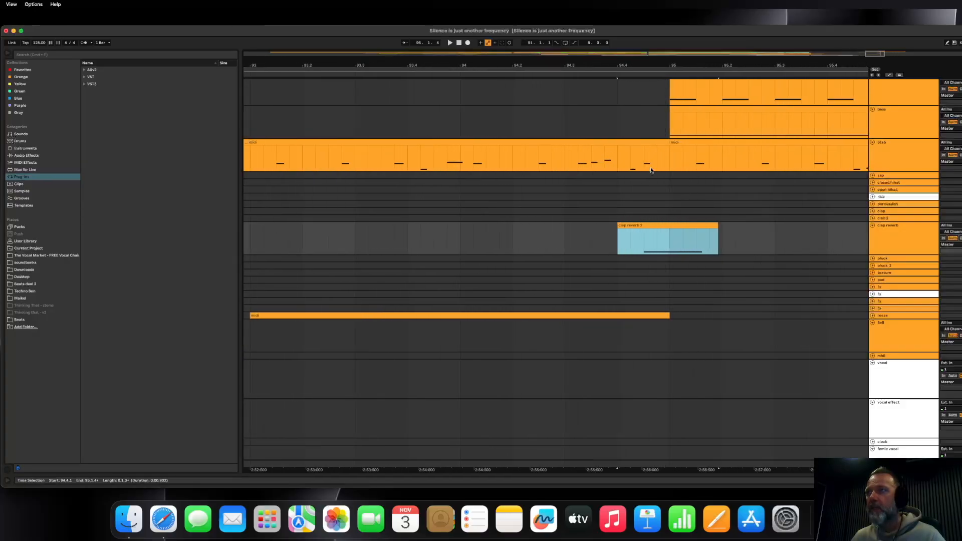
{"action": "left_click_drag", "start_coordinate": [644, 145], "coordinate": [668, 164]}
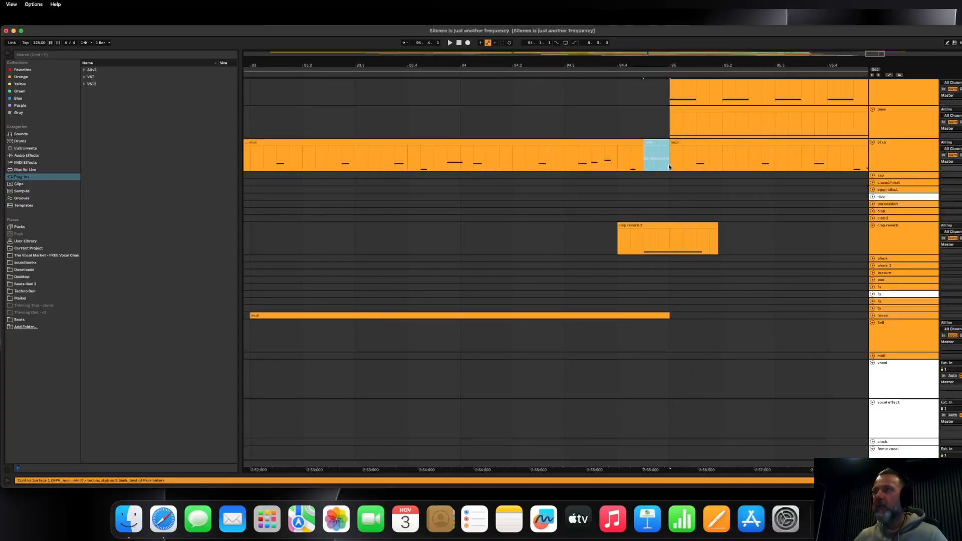
{"action": "key", "text": "0"}
{"action": "left_click", "coordinate": [475, 225]}
{"action": "key", "text": "space"}
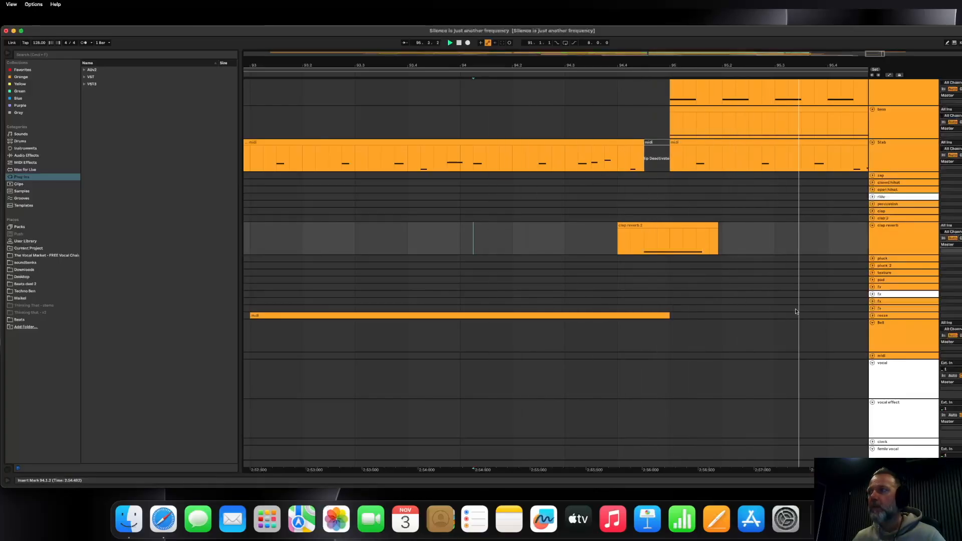
{"action": "key", "text": "space"}
Shorten the reese clip before bar 95 to end at 94.4.3 and play the transition.
{"action": "left_click", "coordinate": [872, 315]}
{"action": "left_click_drag", "start_coordinate": [665, 314], "coordinate": [643, 314]}
{"action": "left_click", "coordinate": [407, 267]}
{"action": "key", "text": "space"}
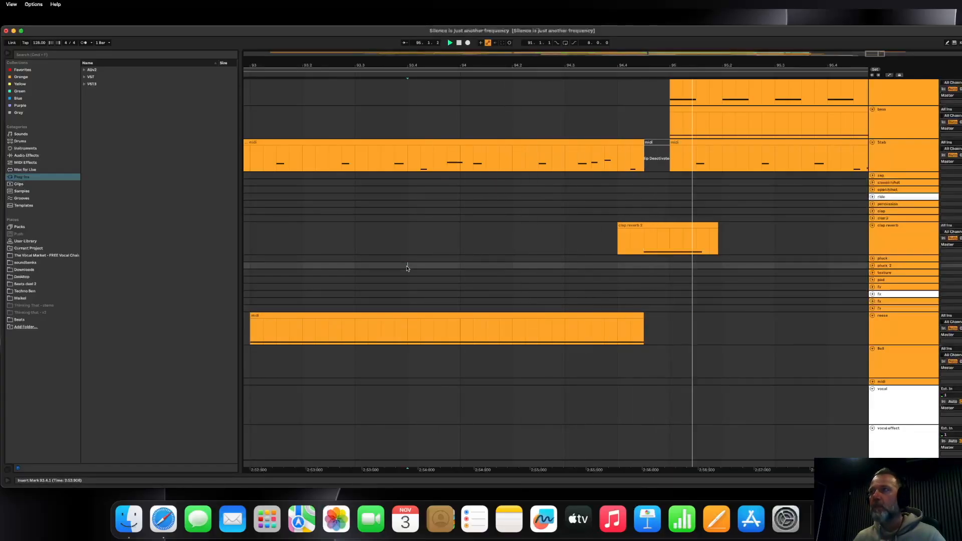
{"action": "left_click_drag", "start_coordinate": [619, 65], "coordinate": [637, 8]}
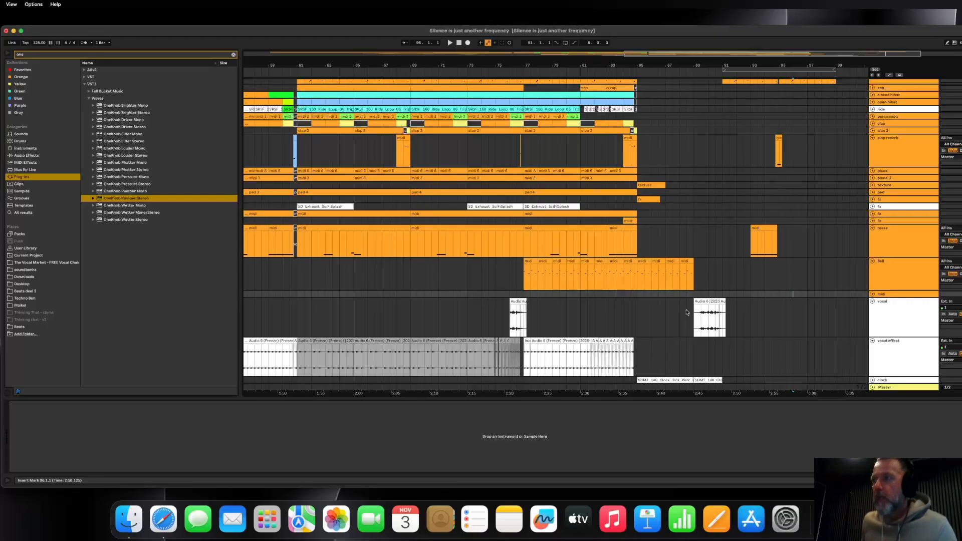
Collapse the clap reverb track and copy the vocal effect clip starting at 77.3 to bar 91.
{"action": "left_click", "coordinate": [872, 137]}
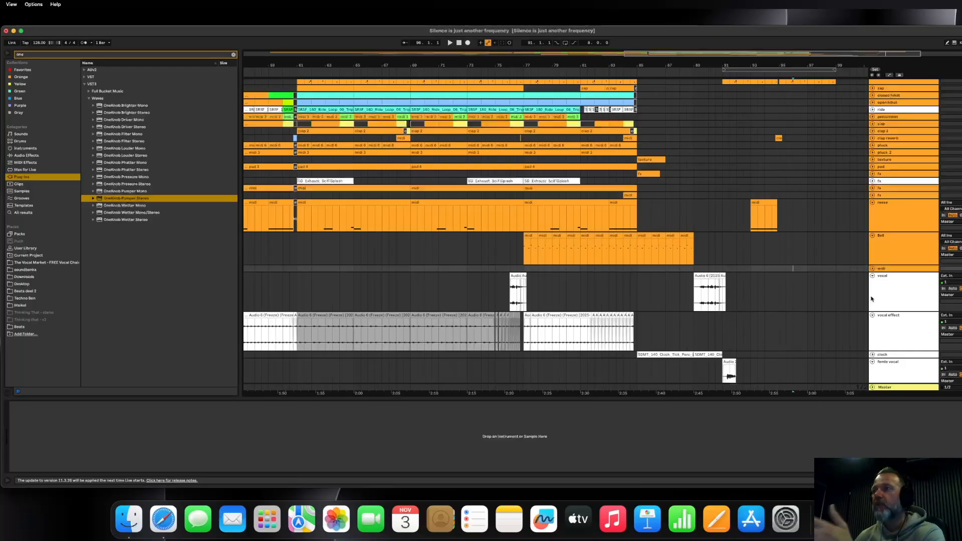
{"action": "scroll", "coordinate": [729, 319], "scroll_direction": "down", "scroll_amount": 5}
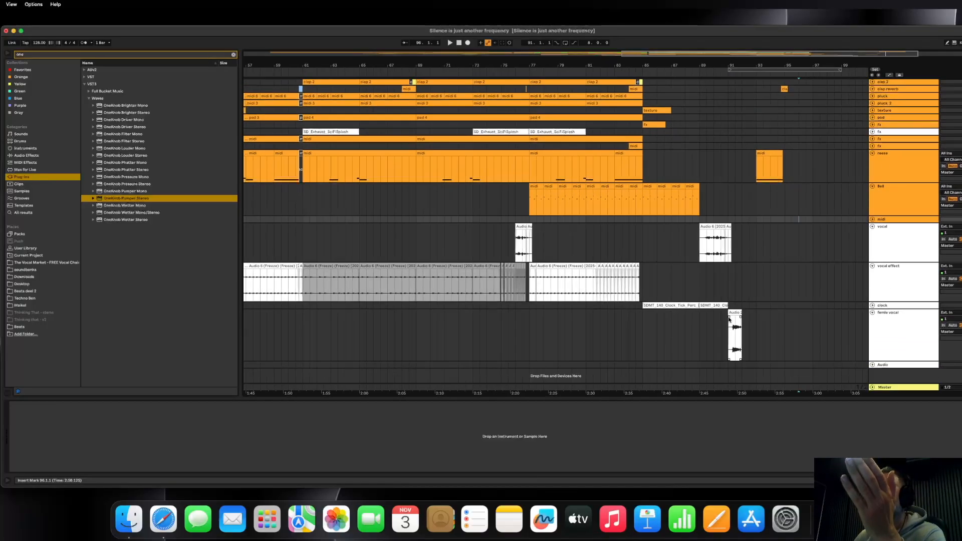
{"action": "left_click", "coordinate": [558, 266]}
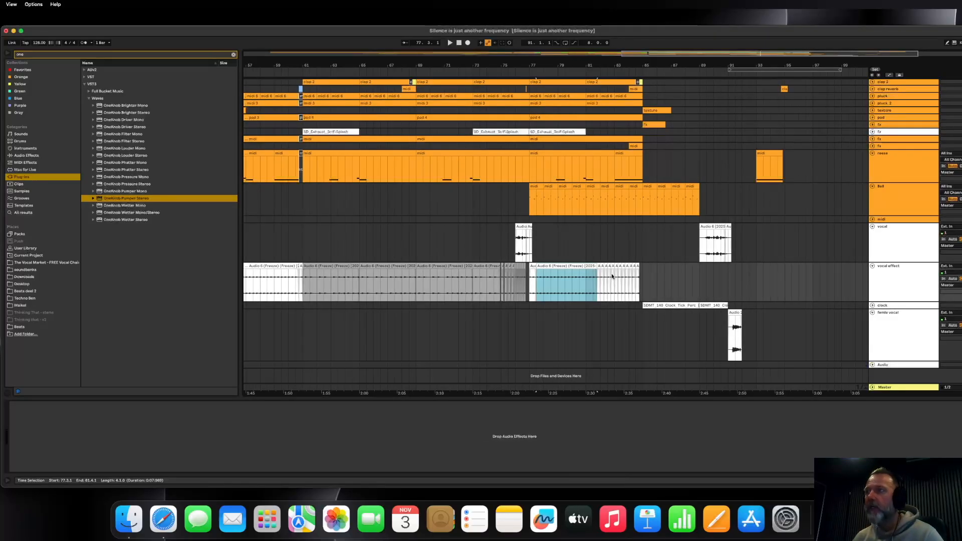
{"action": "left_click", "coordinate": [726, 280]}
{"action": "key", "text": "super+v"}
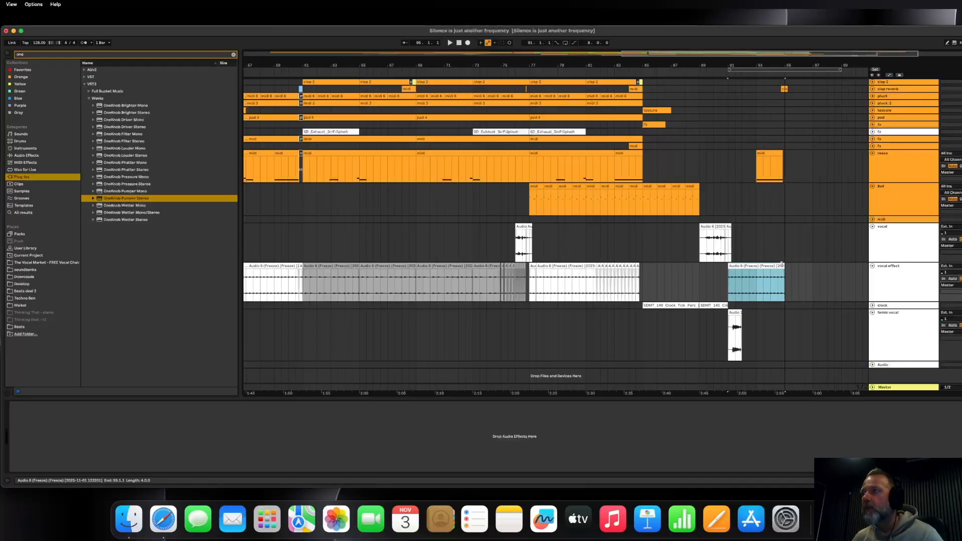
Trim the end of the copied vocal effect clip to 94.4.3.
{"action": "left_click_drag", "start_coordinate": [785, 67], "coordinate": [797, 248]}
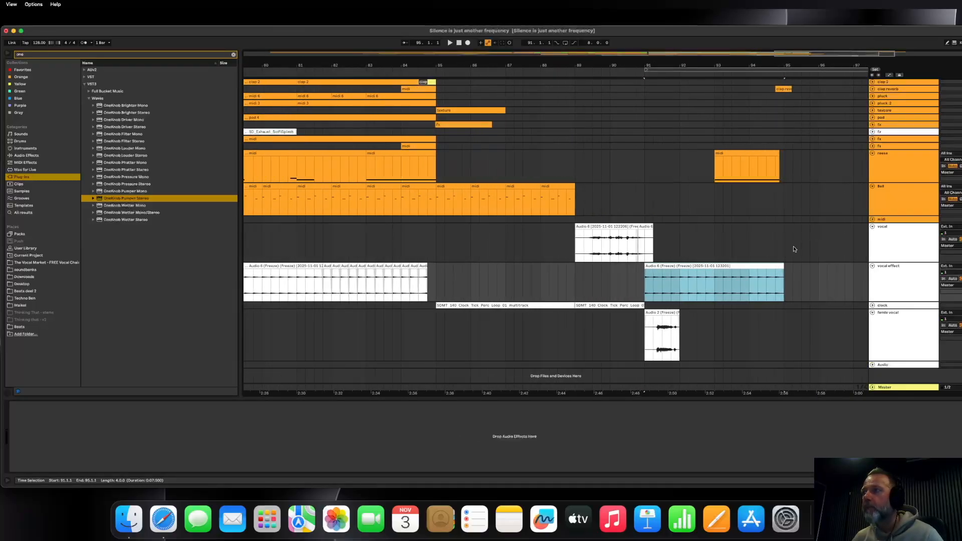
{"action": "key", "text": "z"}
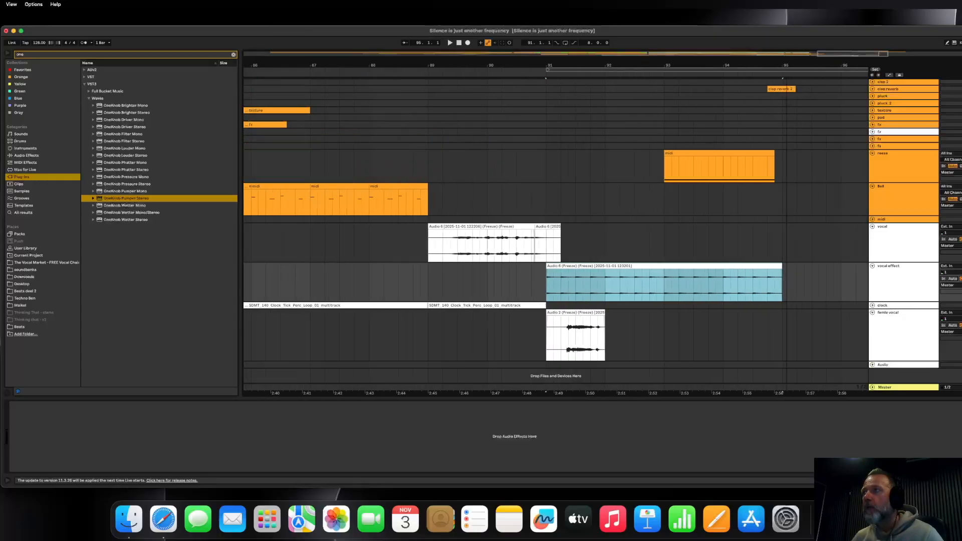
{"action": "left_click_drag", "start_coordinate": [773, 266], "coordinate": [763, 266]}
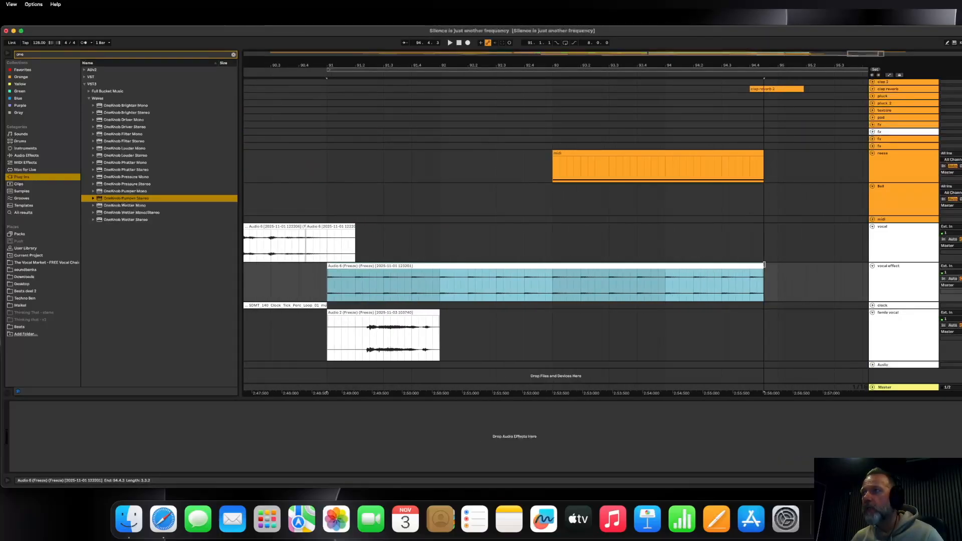
{"action": "key", "text": "x"}
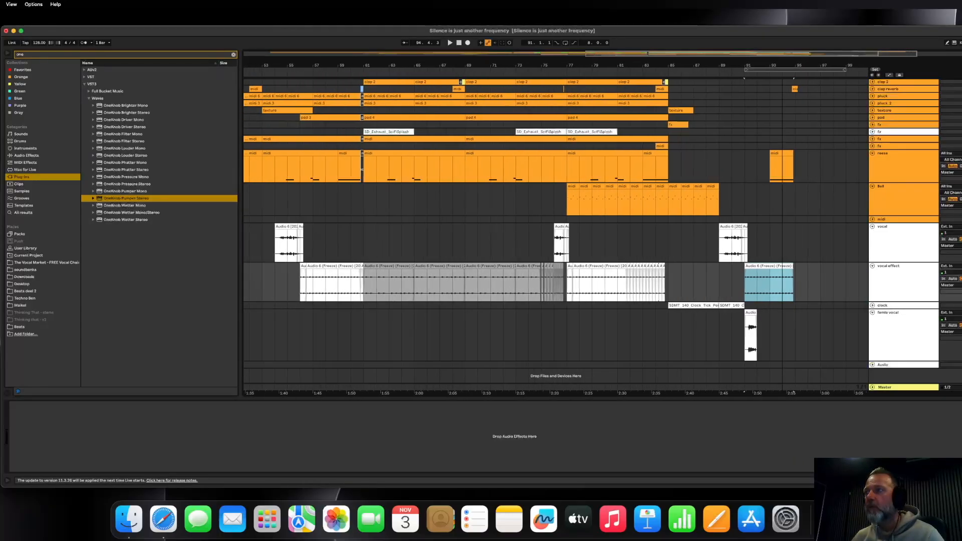
Add OneKnob Pumper Stereo to the vocal effect track with its rate at 1/16 and its offset at 180°.
{"action": "left_click", "coordinate": [887, 279]}
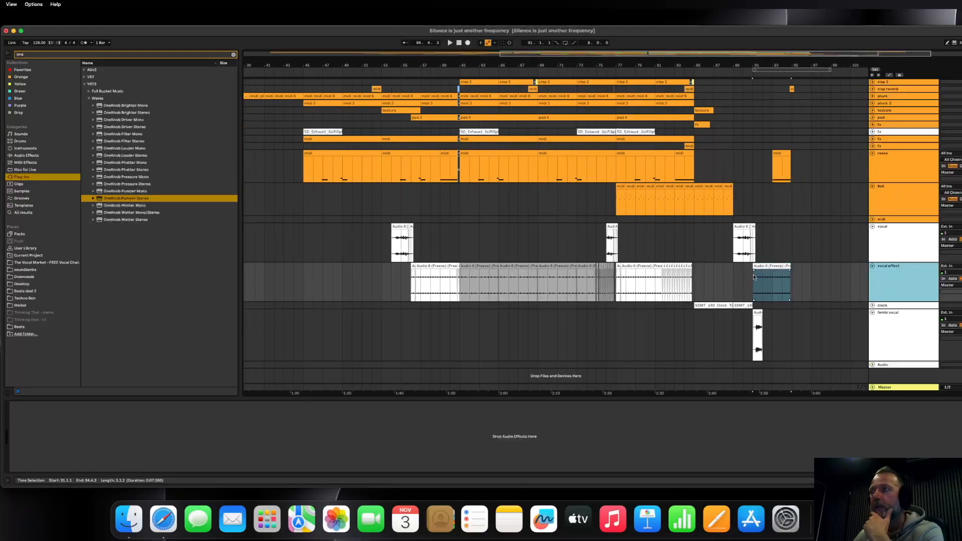
{"action": "double_click", "coordinate": [137, 203]}
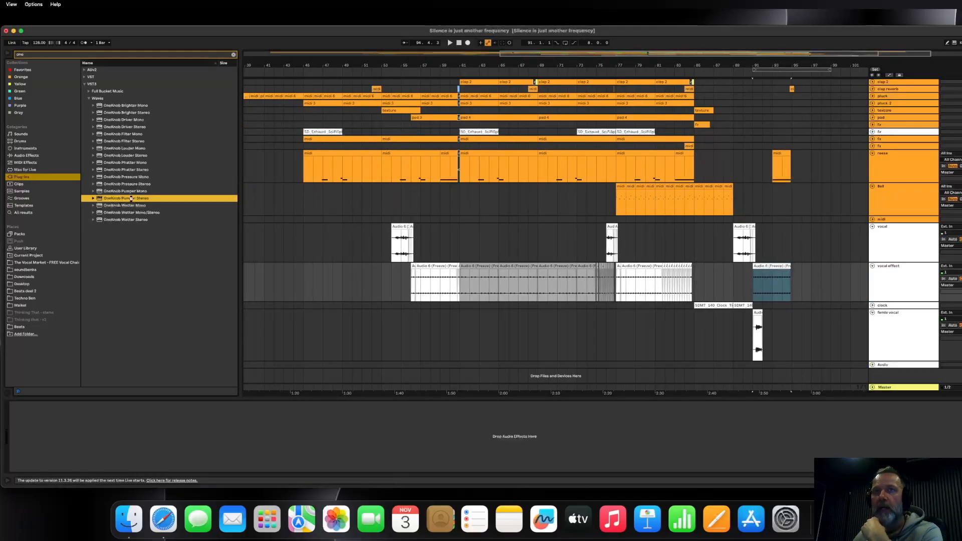
{"action": "left_click_drag", "start_coordinate": [25, 35], "coordinate": [462, 181]}
{"action": "left_click", "coordinate": [406, 297]}
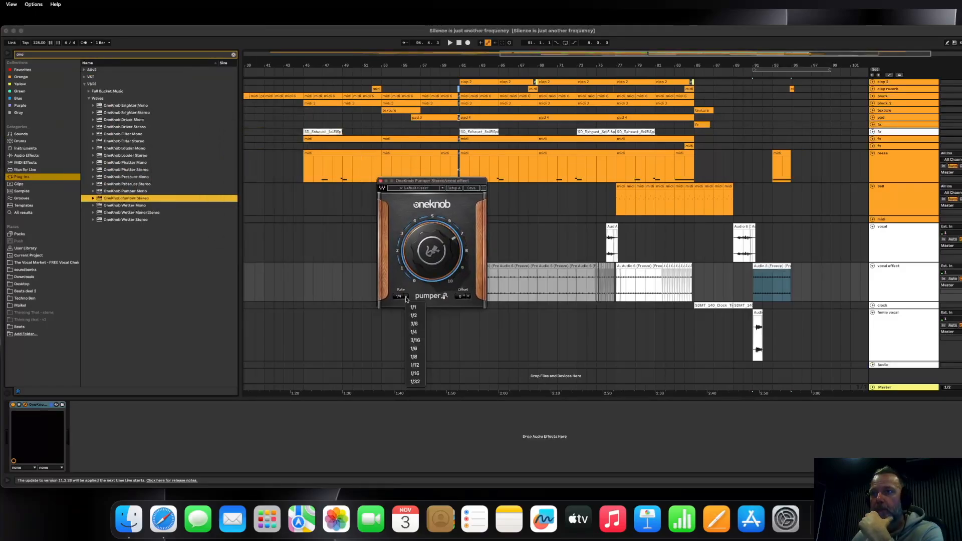
{"action": "left_click", "coordinate": [415, 373]}
{"action": "left_click", "coordinate": [463, 296]}
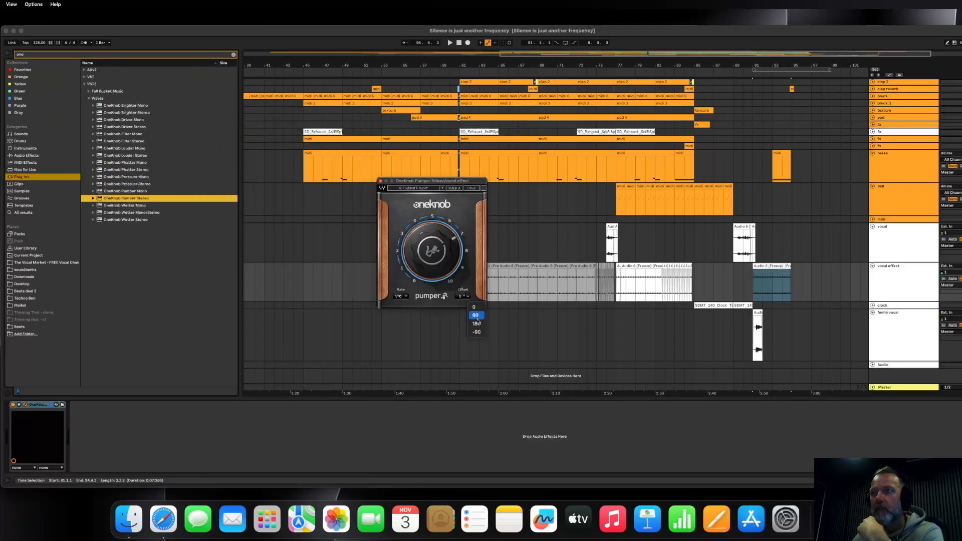
Raise the vocal effect Pumper's knob to about 8 while playing from bar 90.
{"action": "left_click", "coordinate": [748, 286]}
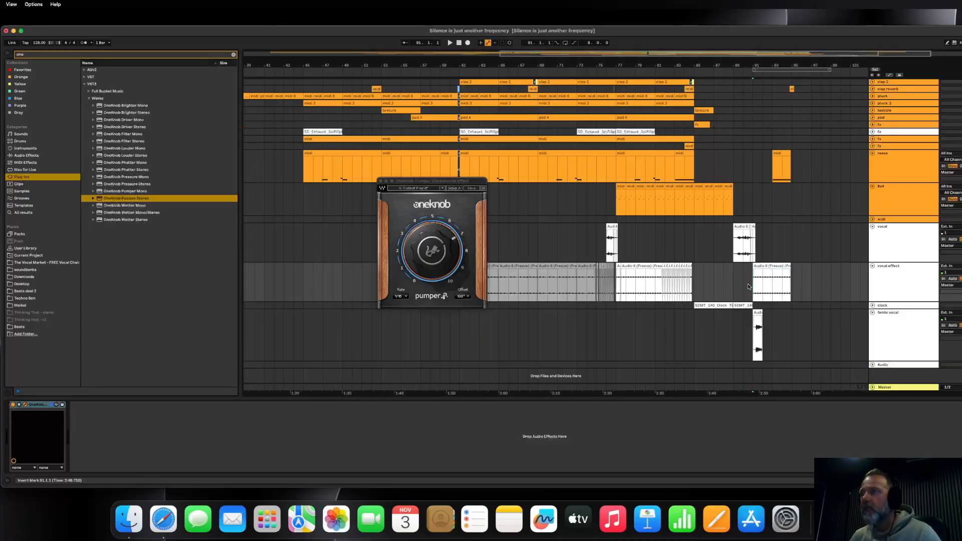
{"action": "key", "text": "space"}
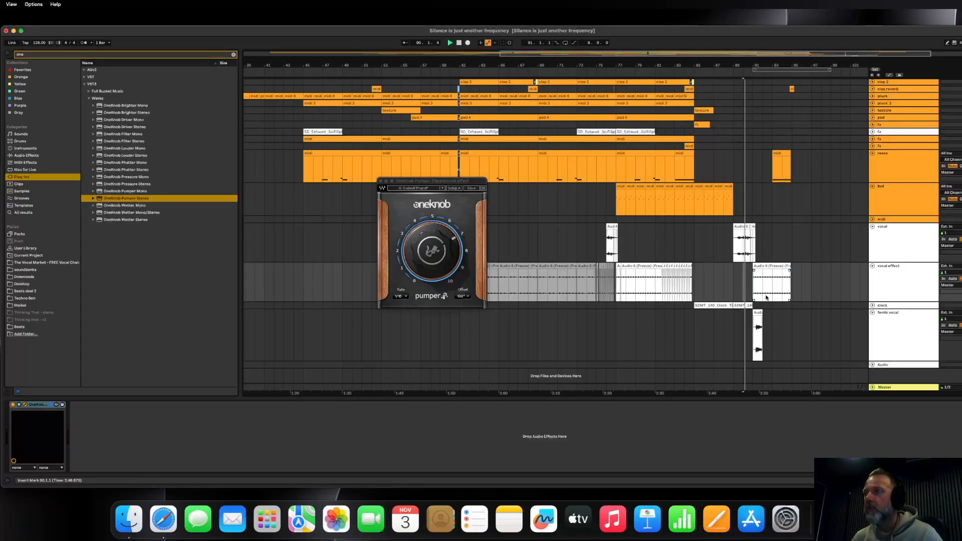
{"action": "left_click_drag", "start_coordinate": [438, 261], "coordinate": [439, 251]}
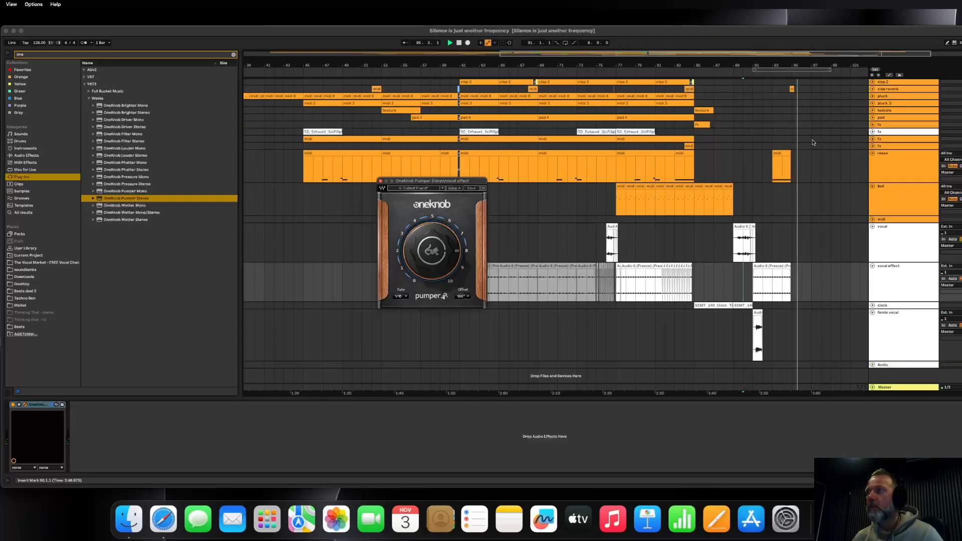
{"action": "key", "text": "space"}
Automate the vocal effect Pumper's Device On so it is on only during the copied clip, from bar 91 to 94.4.3.
{"action": "left_click_drag", "start_coordinate": [792, 65], "coordinate": [792, 73]}
{"action": "left_click", "coordinate": [898, 268]}
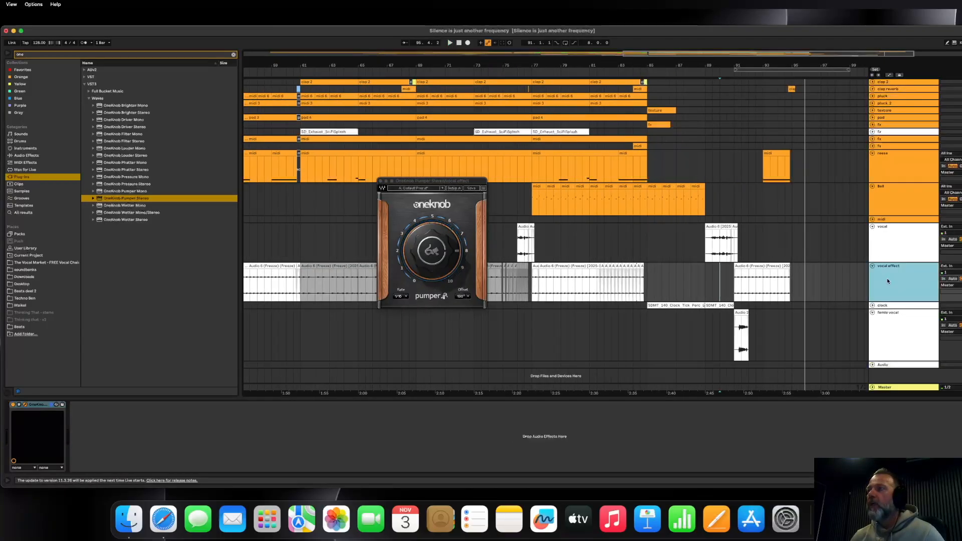
{"action": "left_click", "coordinate": [889, 75]}
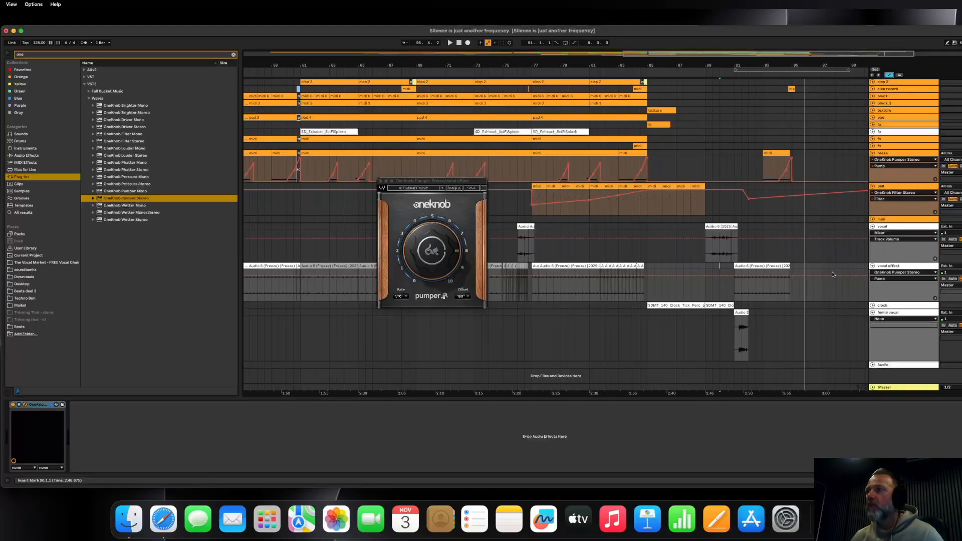
{"action": "left_click", "coordinate": [884, 279]}
{"action": "left_click", "coordinate": [885, 284]}
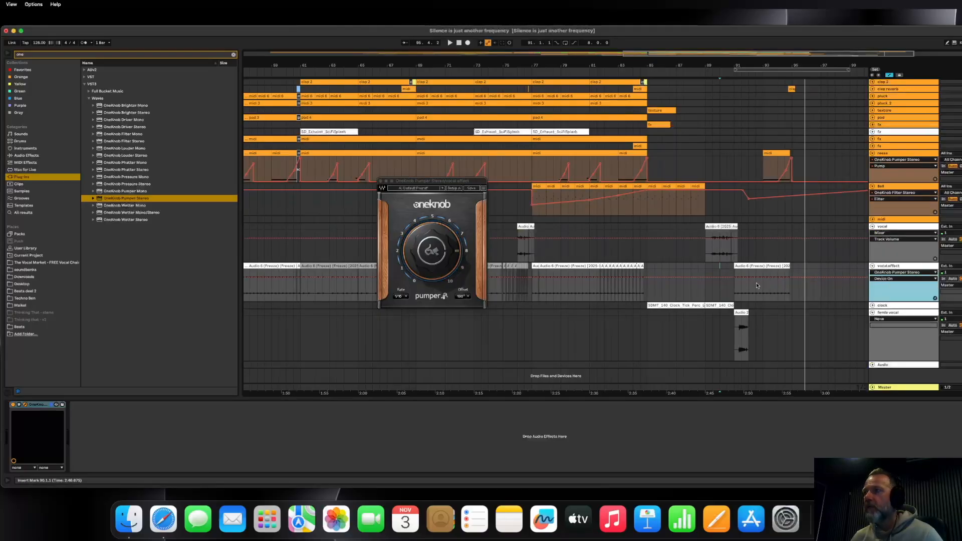
{"action": "left_click", "coordinate": [734, 278]}
{"action": "left_click_drag", "start_coordinate": [726, 277], "coordinate": [726, 294]}
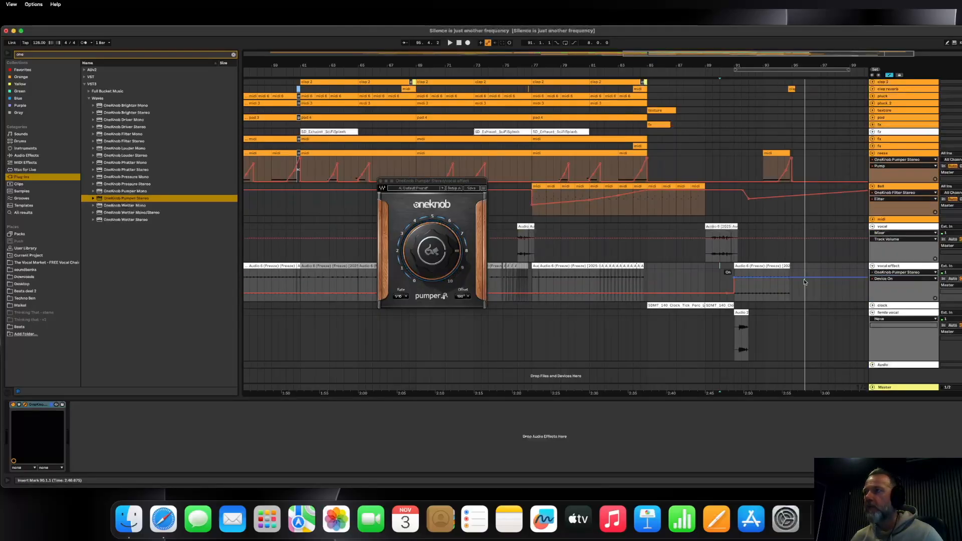
{"action": "left_click", "coordinate": [766, 266]}
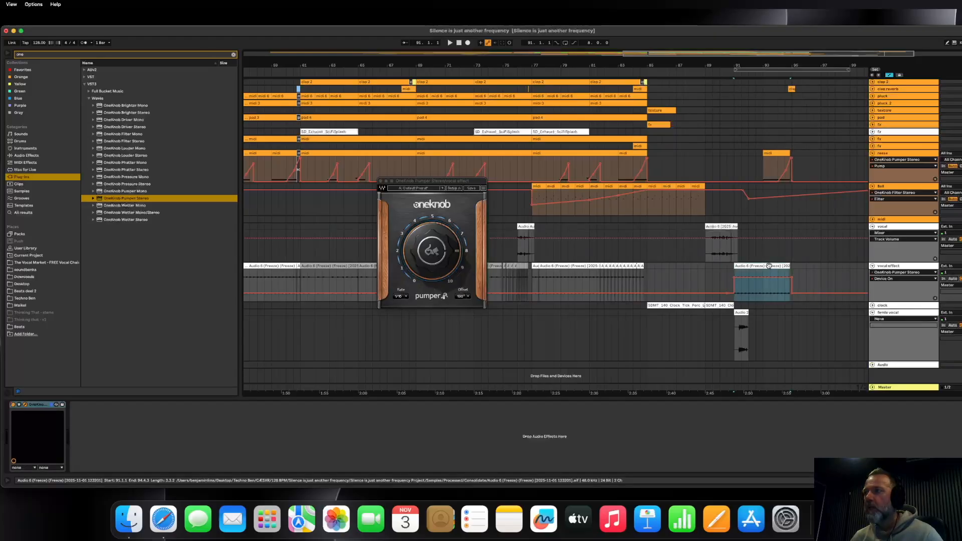
Recolour the copied vocal effect clip grey and close the Pumper plug-in window.
{"action": "right_click", "coordinate": [770, 269]}
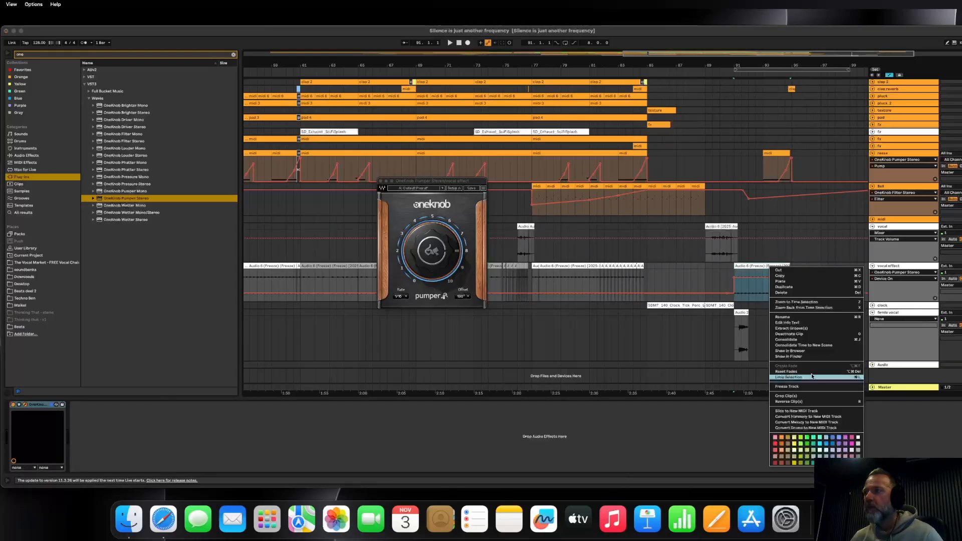
{"action": "left_click", "coordinate": [858, 449]}
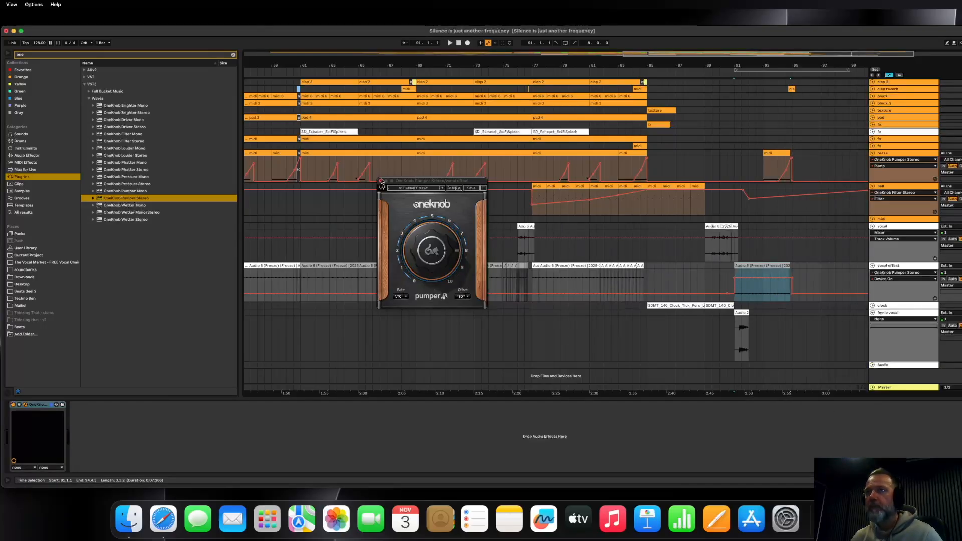
{"action": "left_click", "coordinate": [382, 181]}
Hide the automation lanes and play the arrangement from bar 87 through the transition.
{"action": "left_click", "coordinate": [813, 257]}
{"action": "scroll", "coordinate": [814, 257], "scroll_direction": "left", "scroll_amount": 5}
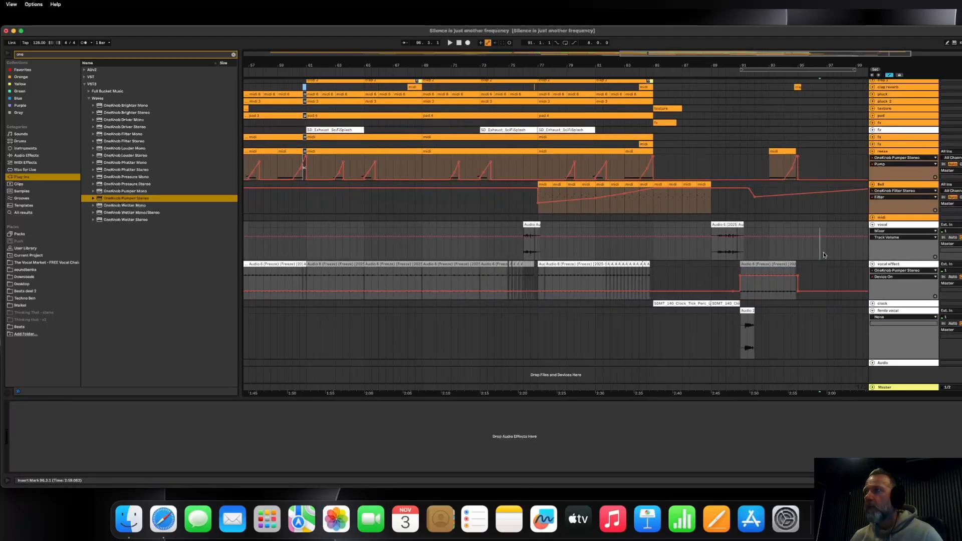
{"action": "scroll", "coordinate": [614, 160], "scroll_direction": "right", "scroll_amount": 10}
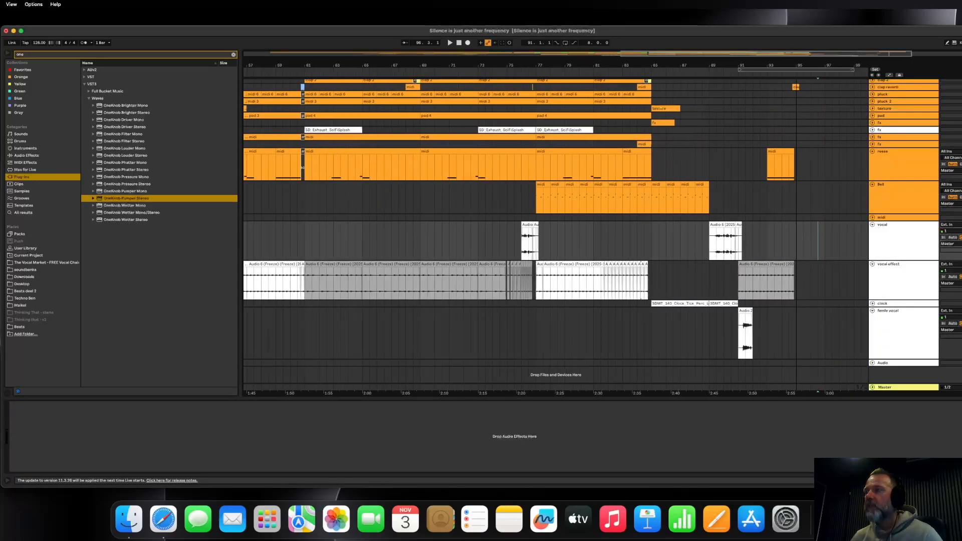
{"action": "left_click", "coordinate": [591, 269]}
{"action": "key", "text": "space"}
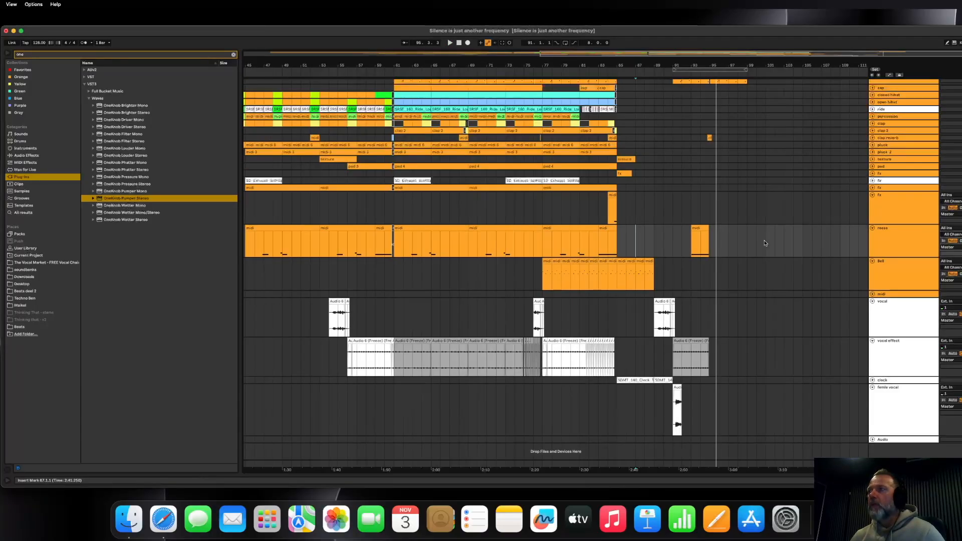
Record a new MIDI clip on the fx track above reese, from about bar 89 to bar 96.
{"action": "left_click", "coordinate": [676, 209]}
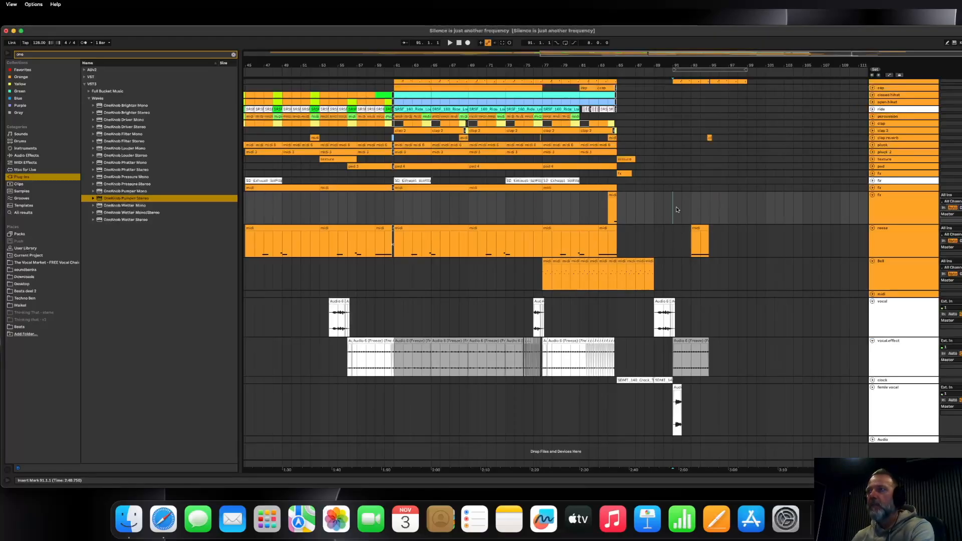
{"action": "left_click", "coordinate": [663, 207]}
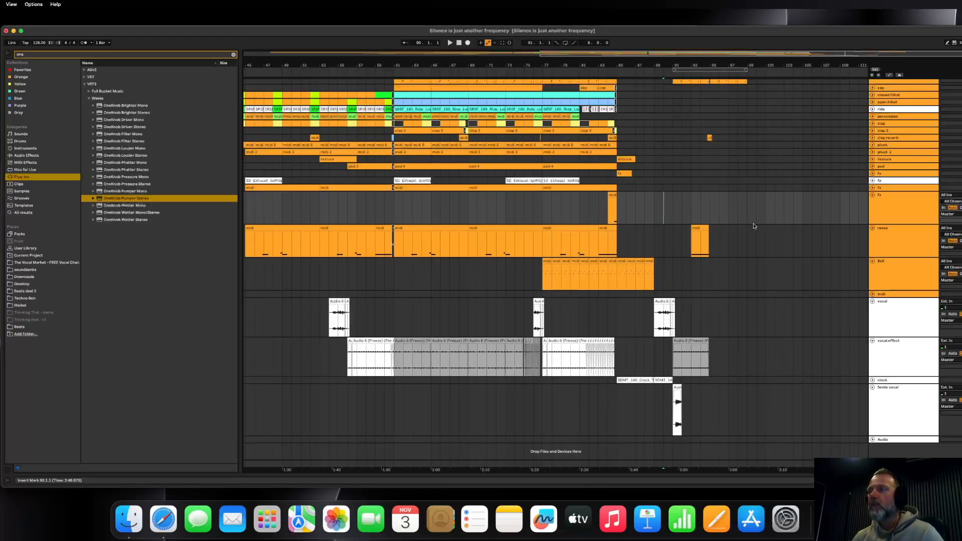
{"action": "left_click", "coordinate": [654, 212]}
{"action": "left_click", "coordinate": [468, 42]}
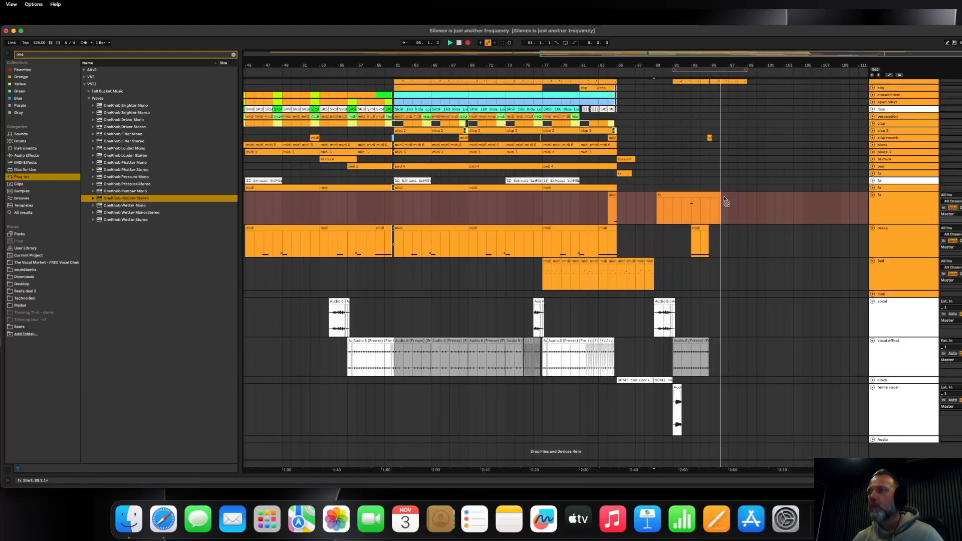
{"action": "key", "text": "space"}
Quantize the D#3 note in the newly recorded fx clip.
{"action": "double_click", "coordinate": [702, 208]}
{"action": "right_click", "coordinate": [646, 308]}
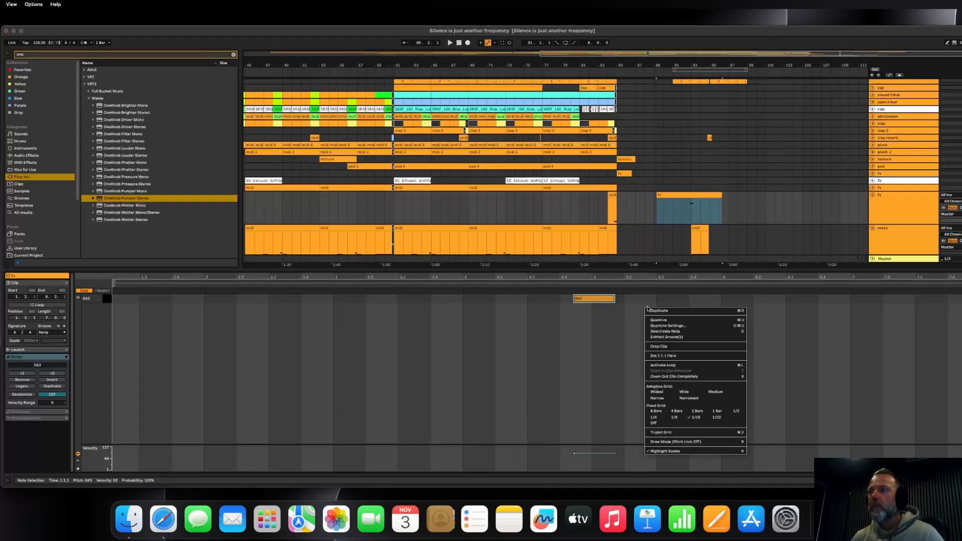
{"action": "left_click", "coordinate": [657, 320]}
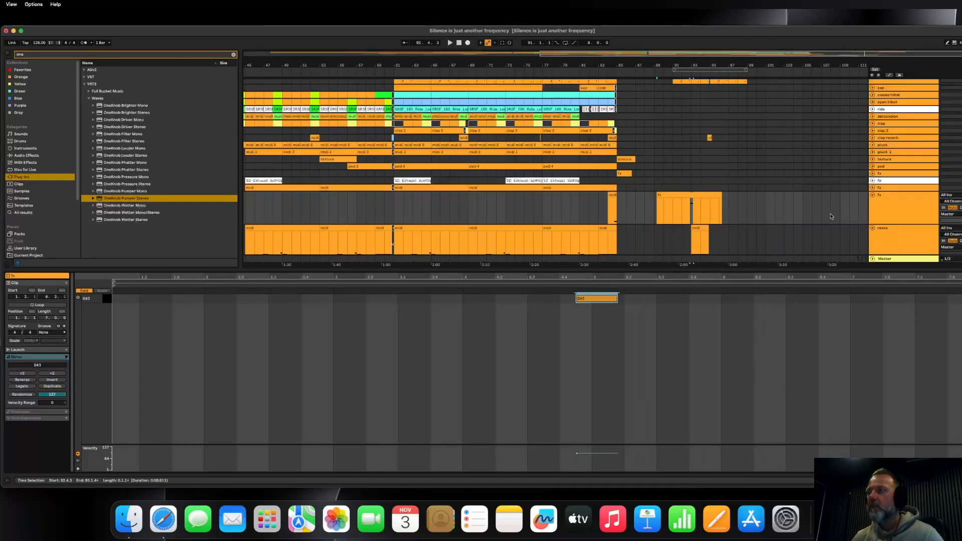
Show the automation lanes again and add OneKnob Pumper Stereo after the instrument on the fx track.
{"action": "left_click", "coordinate": [890, 75]}
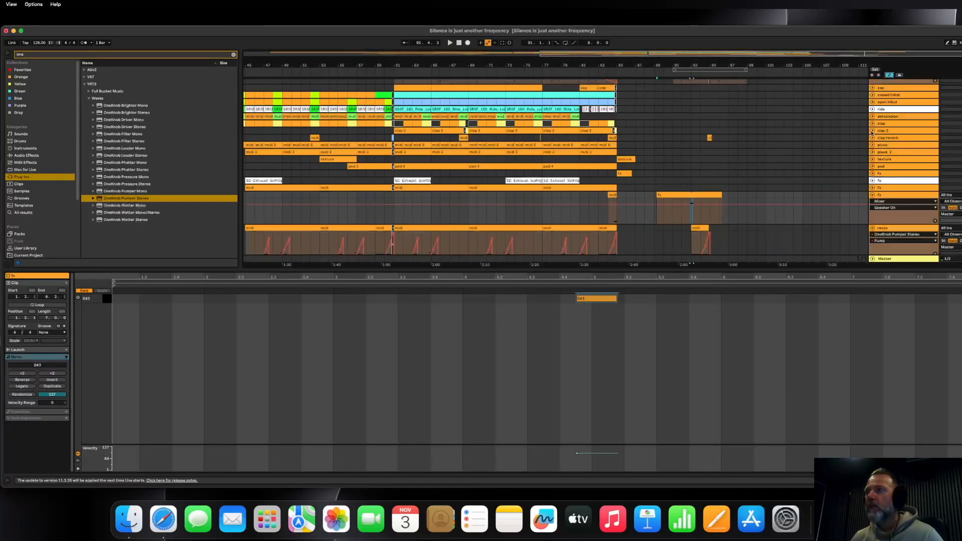
{"action": "left_click", "coordinate": [886, 201]}
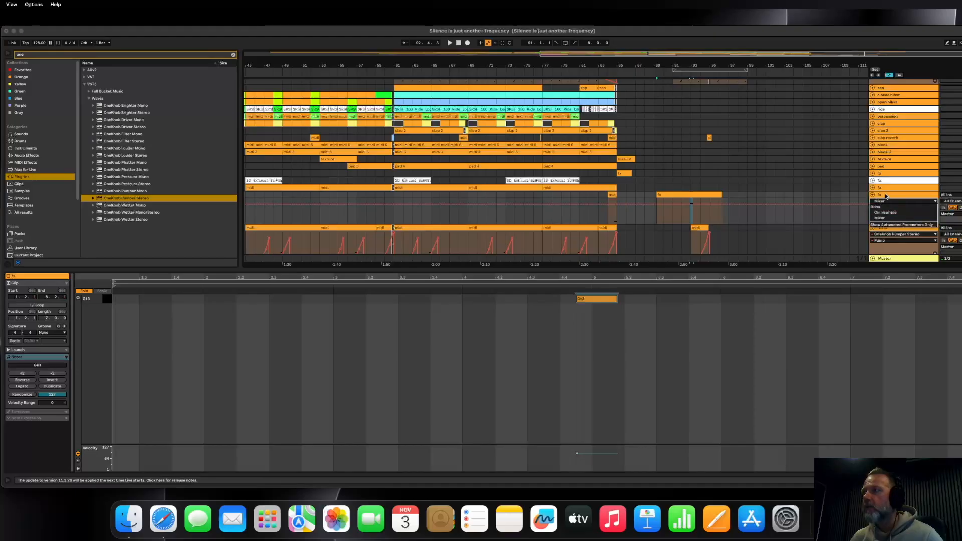
{"action": "left_click", "coordinate": [879, 218]}
{"action": "key", "text": "shift+Tab"}
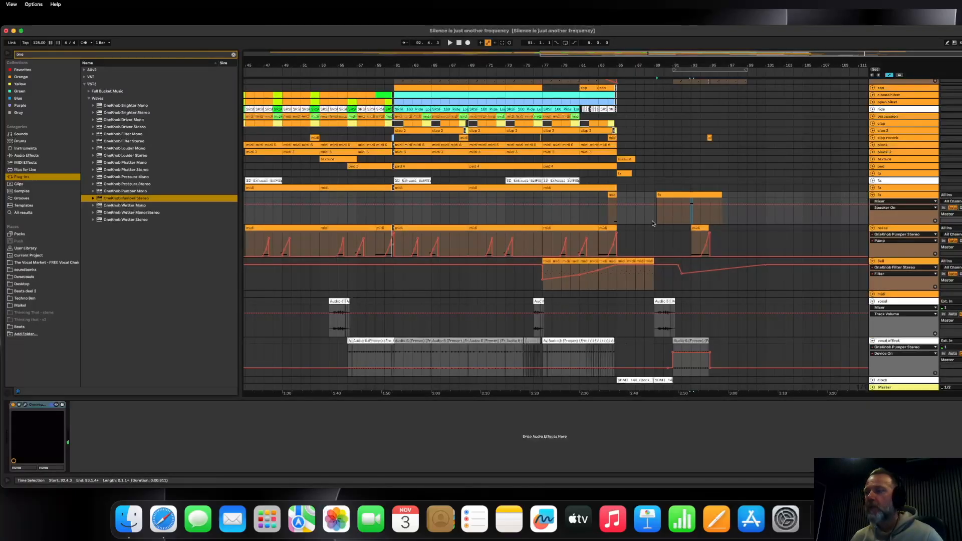
{"action": "double_click", "coordinate": [126, 198]}
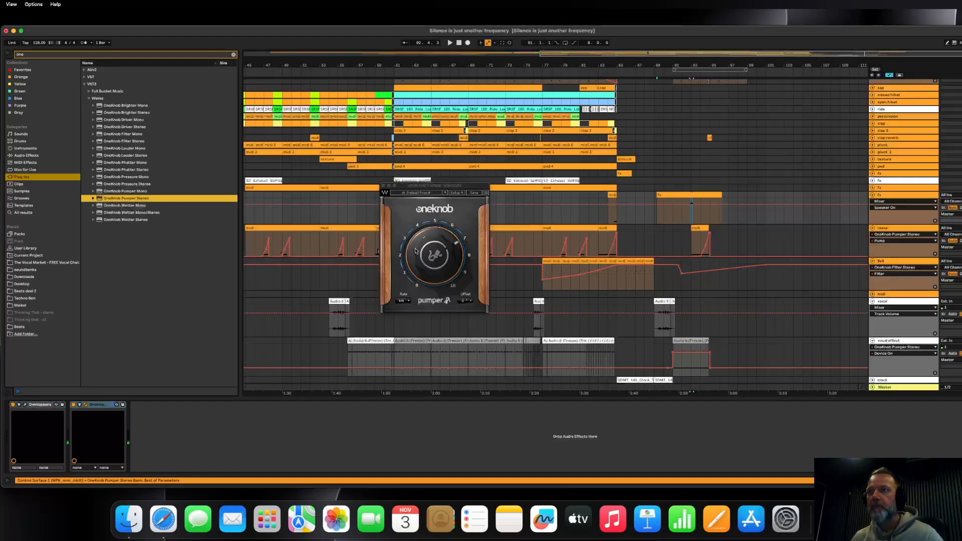
Set the fx track's Pumper rate to 1/16 and offset to 180°, and lower its knob to about 1.
{"action": "left_click", "coordinate": [401, 300]}
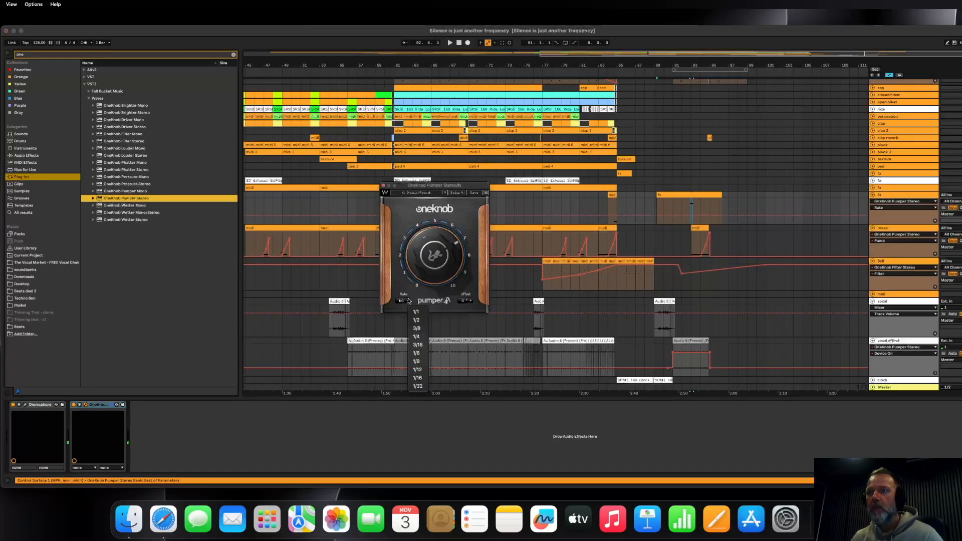
{"action": "left_click", "coordinate": [427, 375]}
{"action": "left_click", "coordinate": [471, 301]}
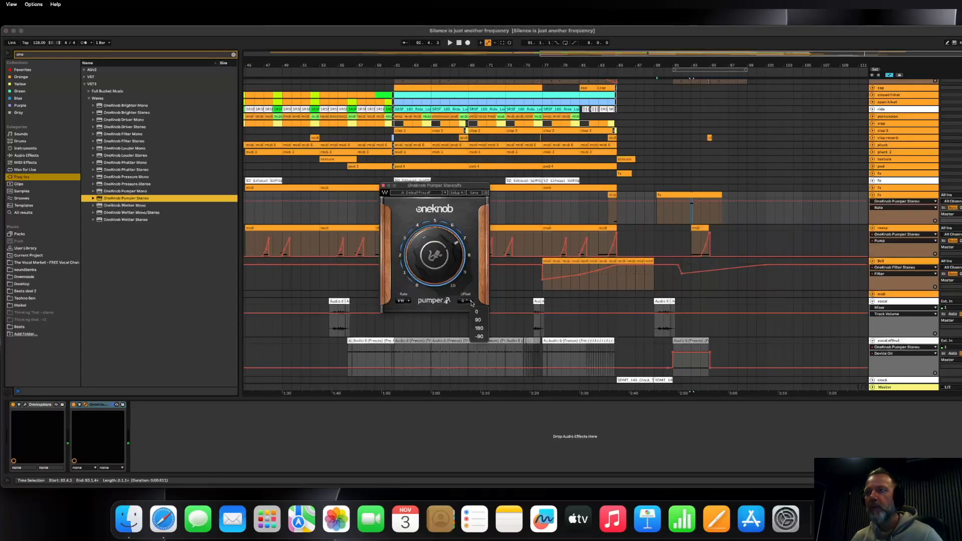
{"action": "left_click", "coordinate": [479, 327]}
{"action": "left_click_drag", "start_coordinate": [435, 254], "coordinate": [435, 261]}
Play the recorded fx note from 92.4.1 through the transition into bar 95.
{"action": "left_click_drag", "start_coordinate": [702, 61], "coordinate": [701, 120]}
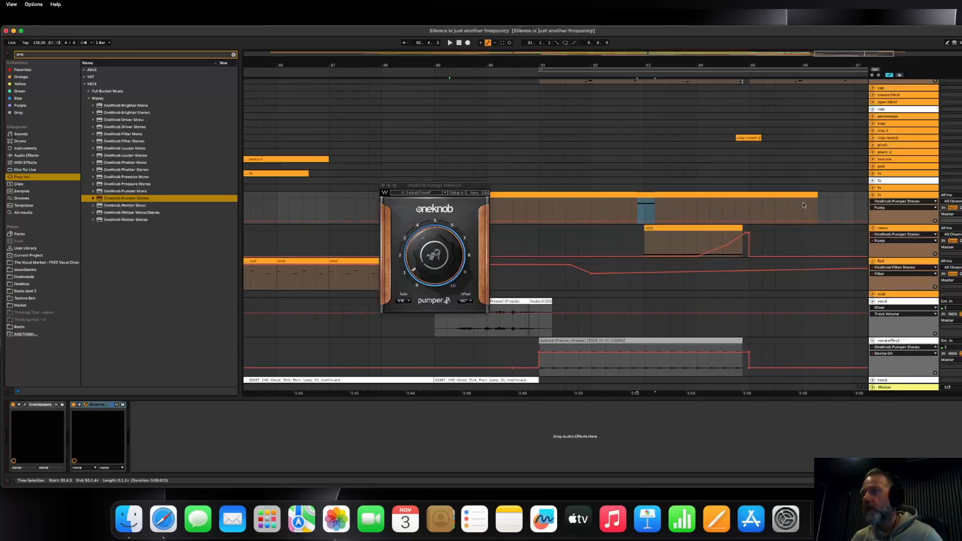
{"action": "left_click", "coordinate": [636, 219]}
{"action": "key", "text": "space"}
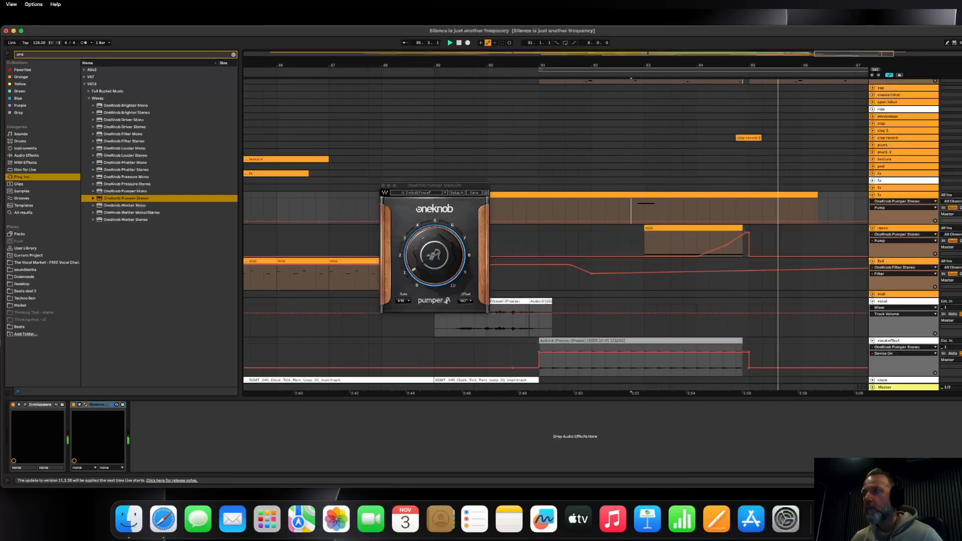
{"action": "key", "text": "space"}
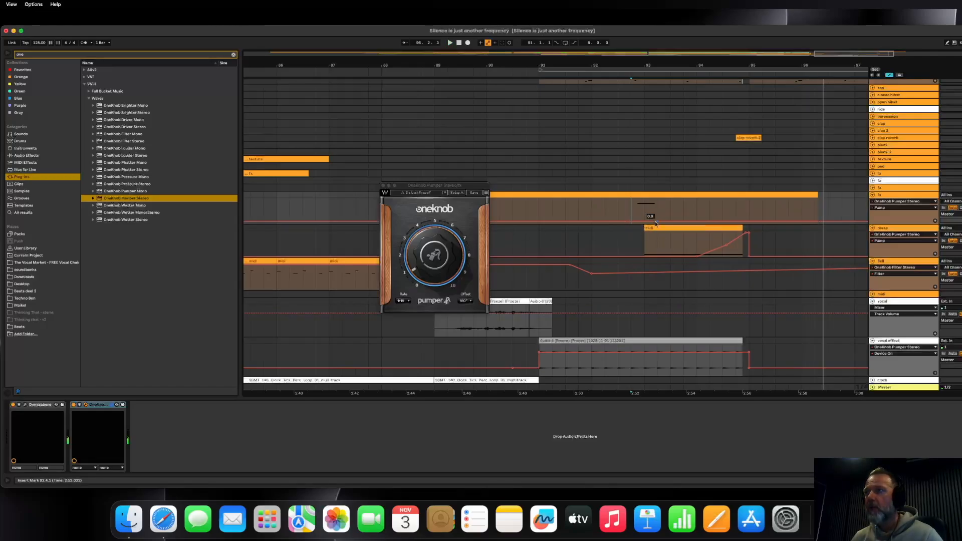
Automate the fx track's Pump amount to ramp up from about 93.2 to bar 95 and stay high, and play it.
{"action": "left_click_drag", "start_coordinate": [748, 221], "coordinate": [748, 221]}
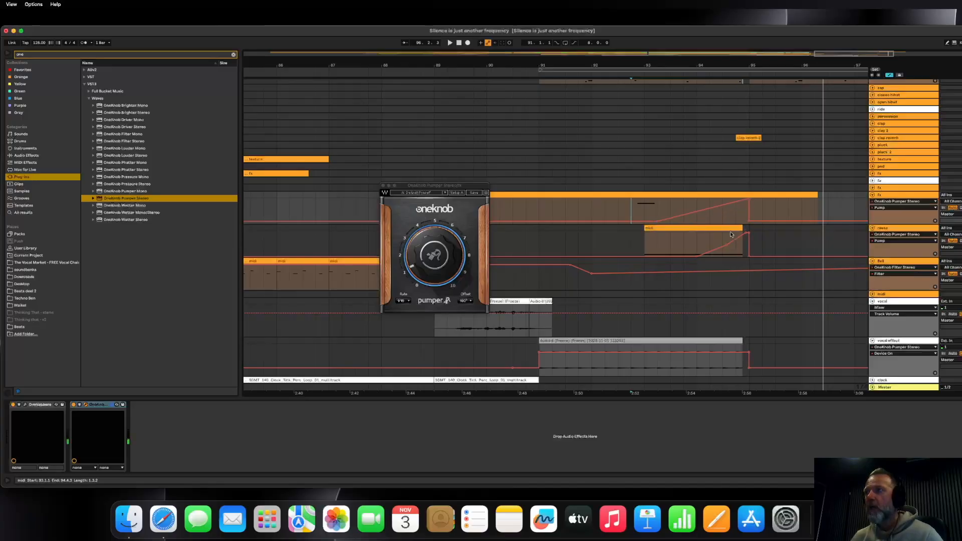
{"action": "double_click", "coordinate": [748, 221]}
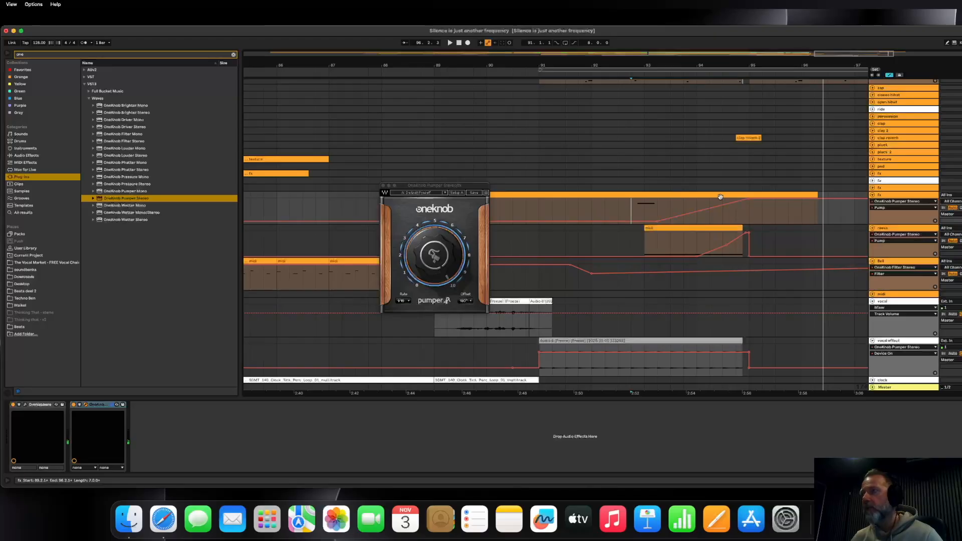
{"action": "left_click", "coordinate": [620, 203]}
{"action": "key", "text": "space"}
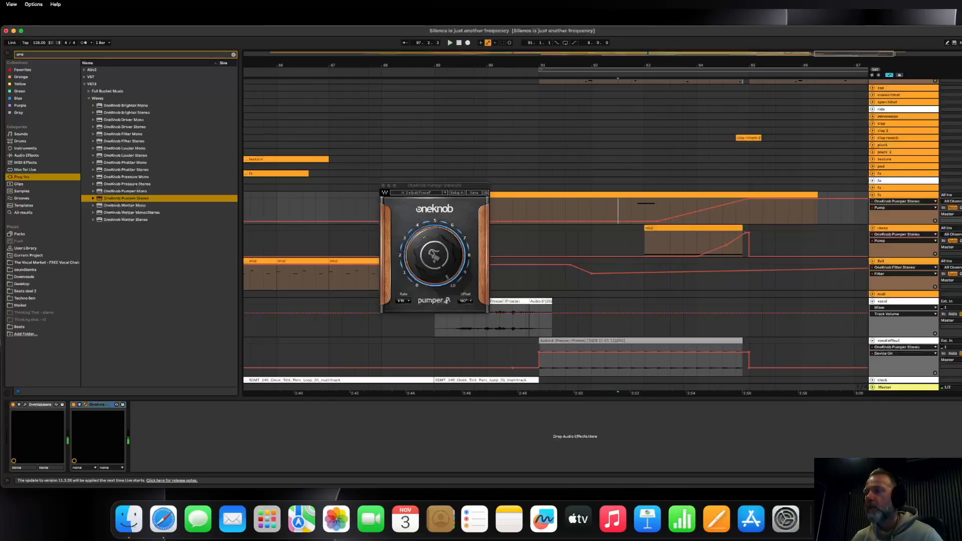
Add a Utility audio effect after the Pumper on the fx track and show its Gain automation.
{"action": "left_click_drag", "start_coordinate": [704, 65], "coordinate": [615, 32]}
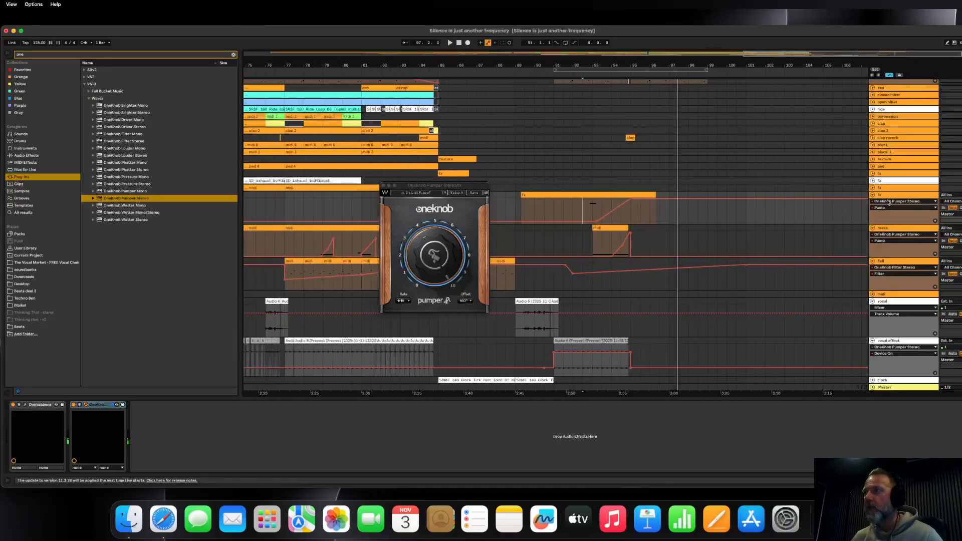
{"action": "left_click", "coordinate": [233, 54]}
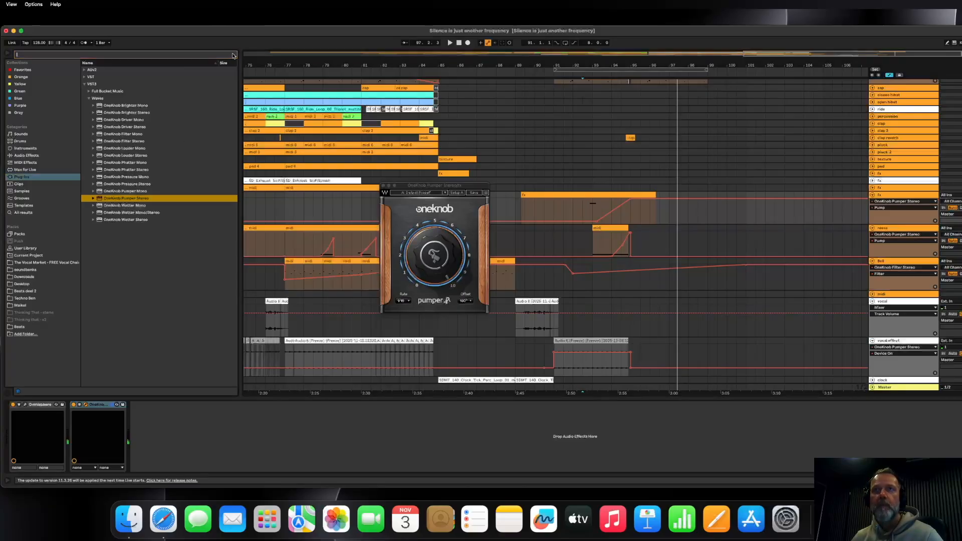
{"action": "left_click", "coordinate": [28, 155]}
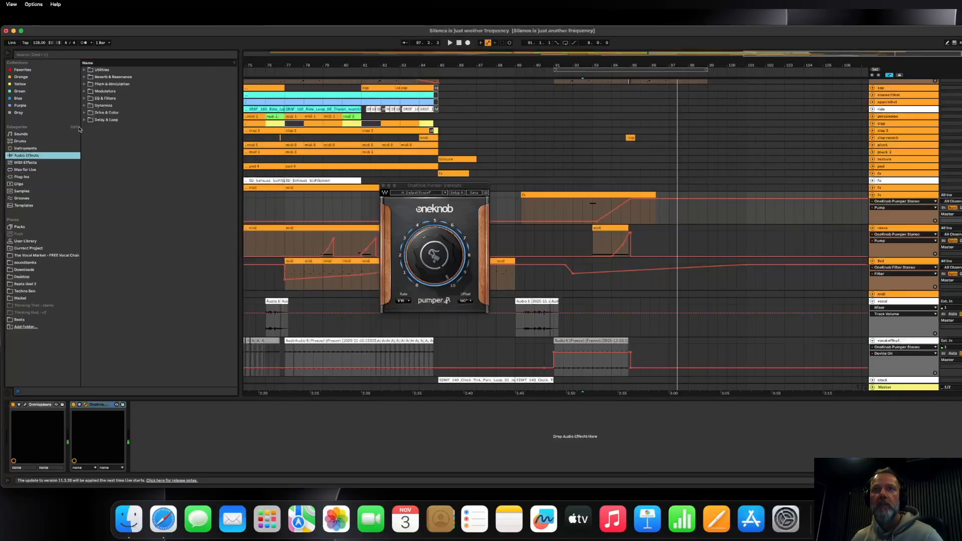
{"action": "left_click", "coordinate": [95, 77]}
{"action": "double_click", "coordinate": [95, 77]}
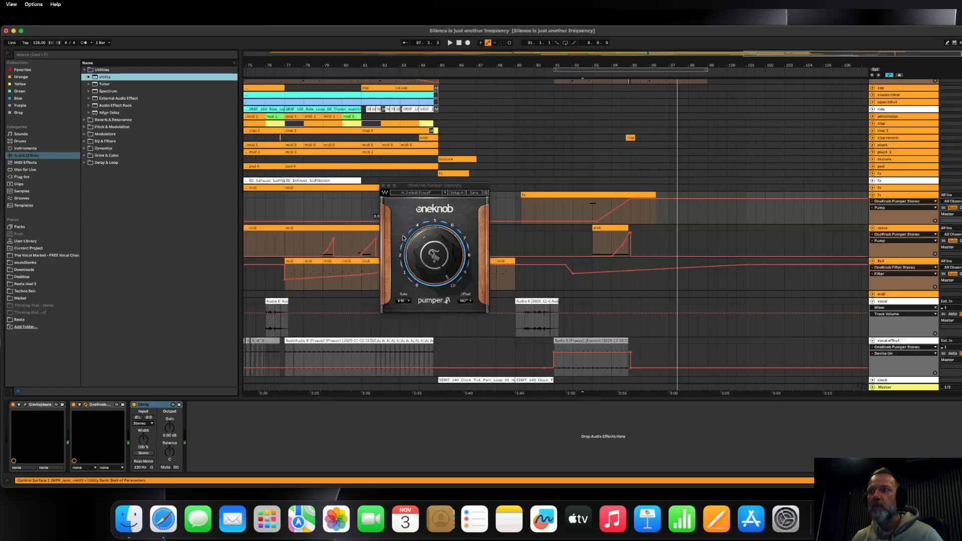
{"action": "left_click", "coordinate": [170, 427]}
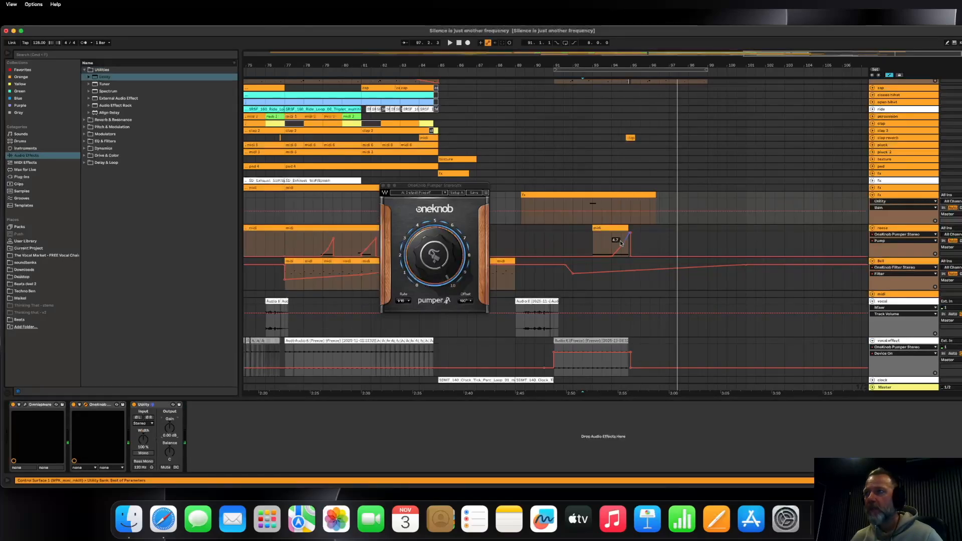
Automate the fx track's Utility Gain to drop to about -40.5 dB just before bar 95, and play the transition.
{"action": "left_click_drag", "start_coordinate": [629, 64], "coordinate": [694, 106]}
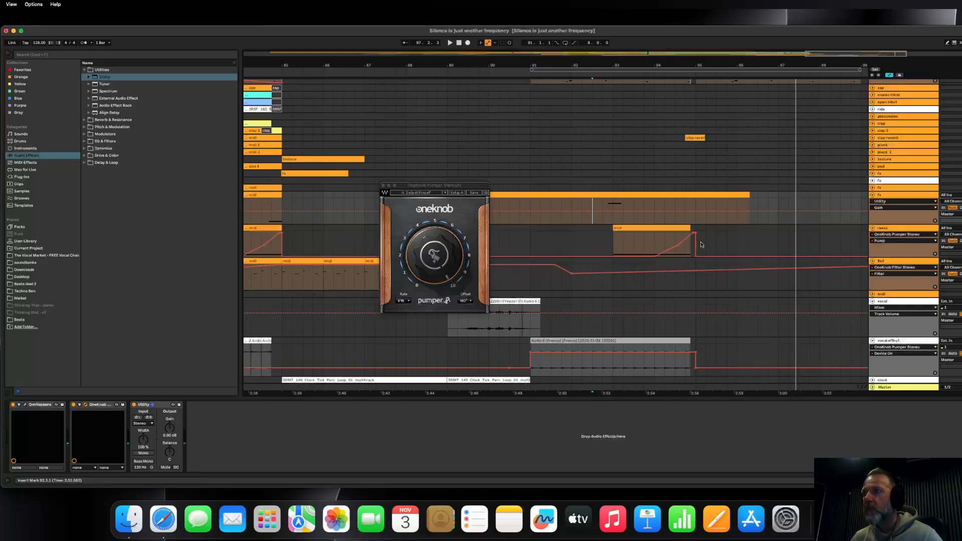
{"action": "left_click", "coordinate": [696, 211]}
{"action": "left_click_drag", "start_coordinate": [692, 65], "coordinate": [691, 72]}
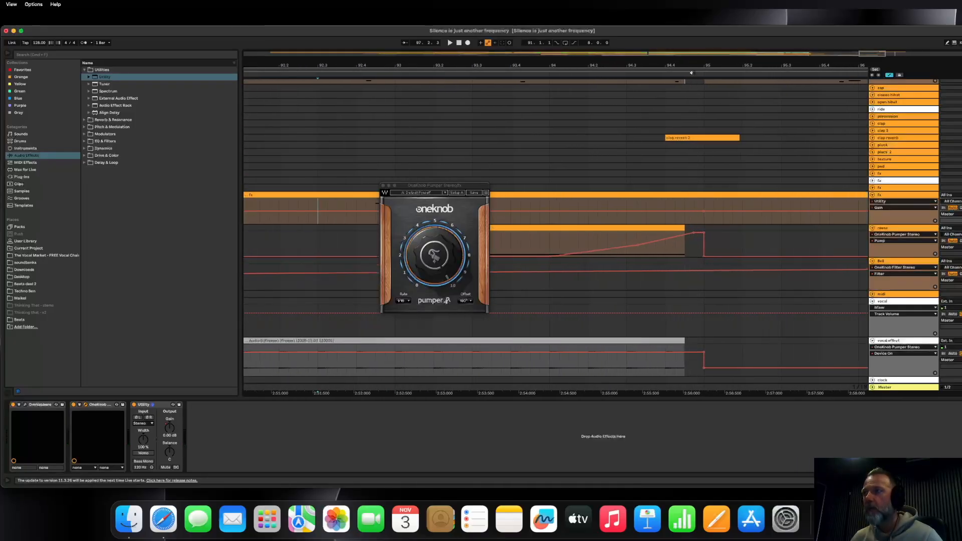
{"action": "left_click_drag", "start_coordinate": [698, 211], "coordinate": [702, 225]}
{"action": "left_click_drag", "start_coordinate": [652, 65], "coordinate": [652, 49]}
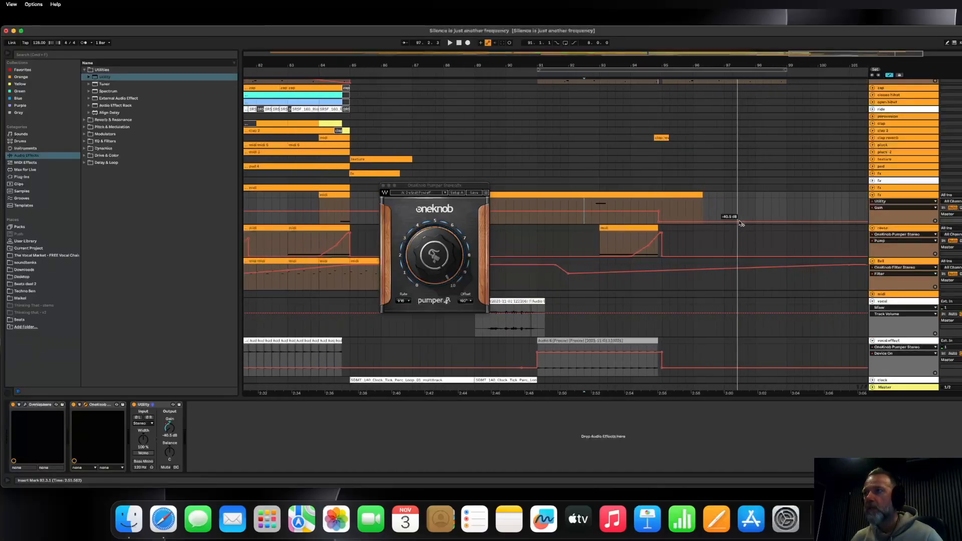
{"action": "left_click", "coordinate": [588, 186]}
{"action": "key", "text": "space"}
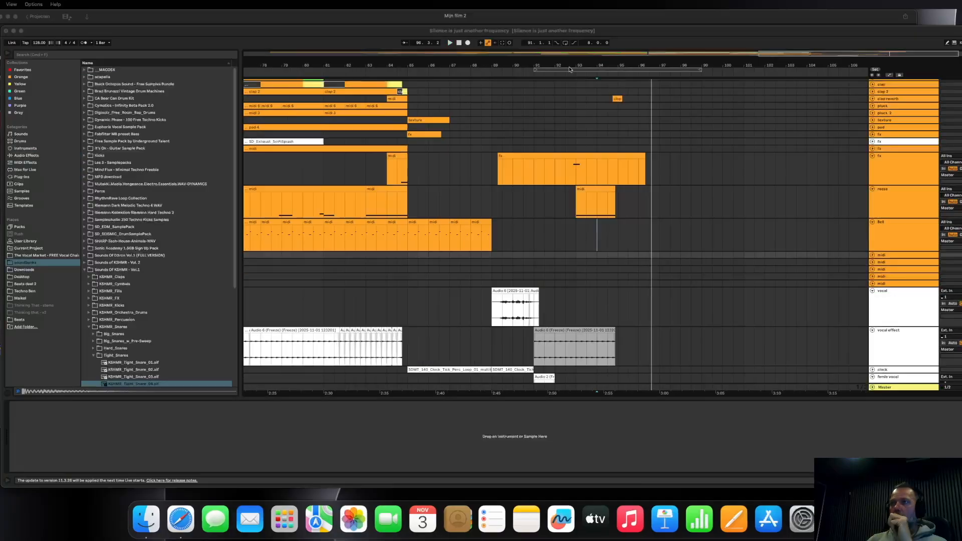
Expand the empty midi track below Bell and search the sample library for "tight".
{"action": "left_click", "coordinate": [576, 61]}
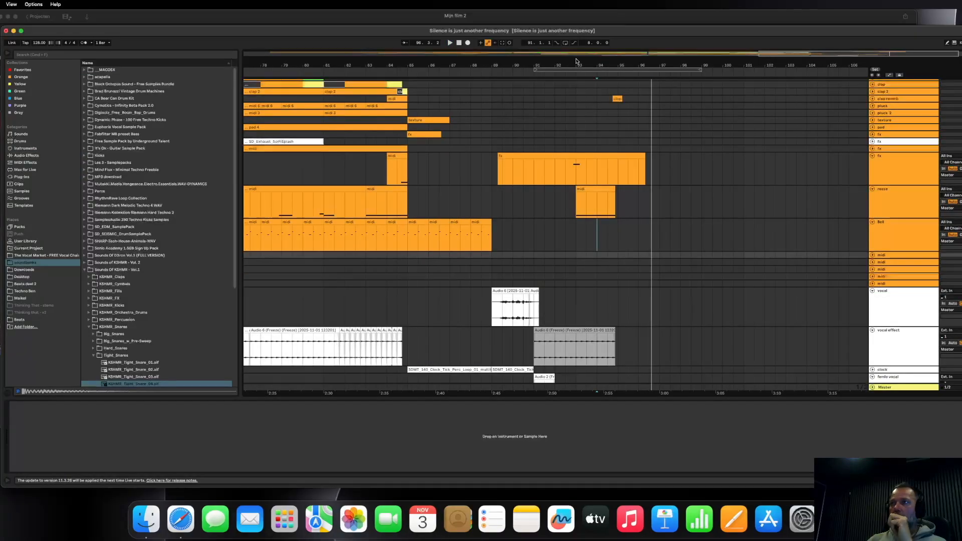
{"action": "left_click_drag", "start_coordinate": [574, 63], "coordinate": [720, 43]}
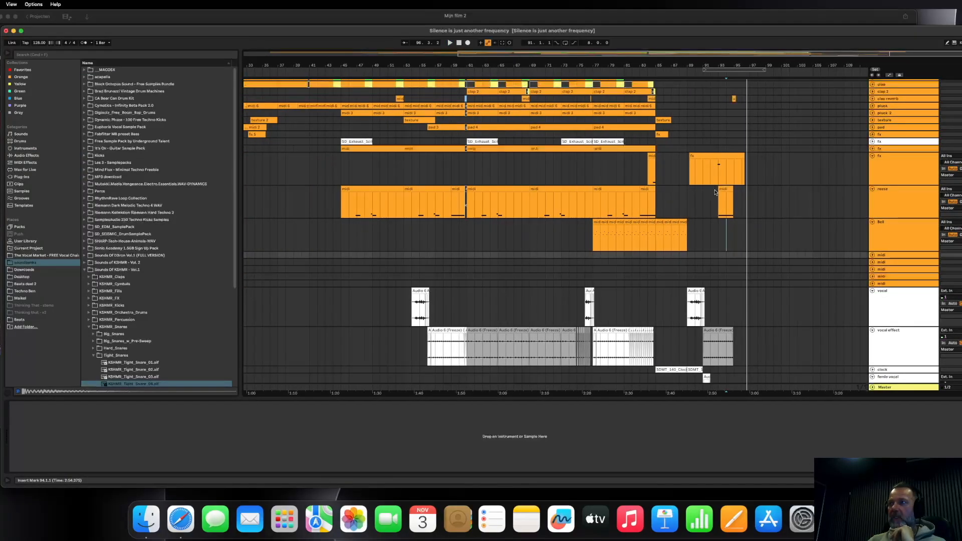
{"action": "left_click", "coordinate": [872, 255]}
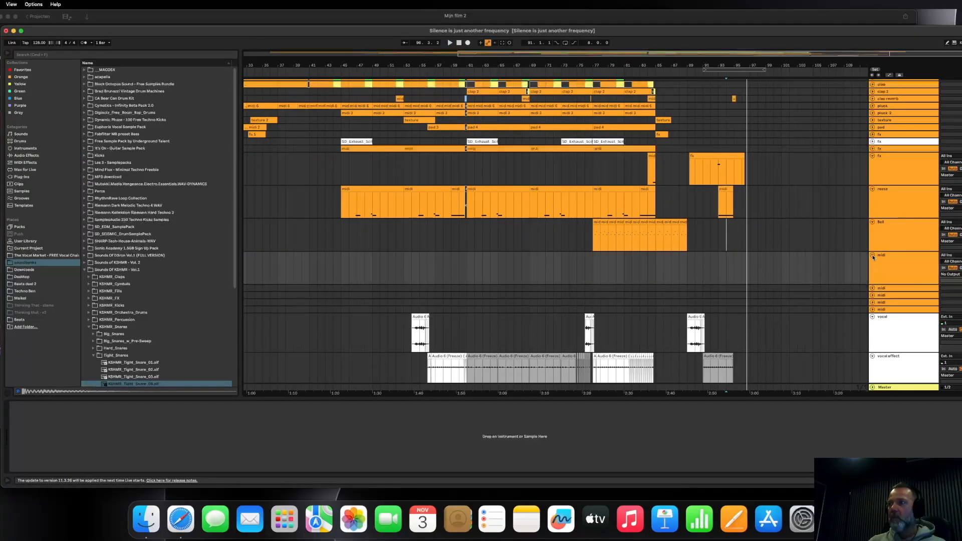
{"action": "scroll", "coordinate": [729, 170], "scroll_direction": "left", "scroll_amount": 1}
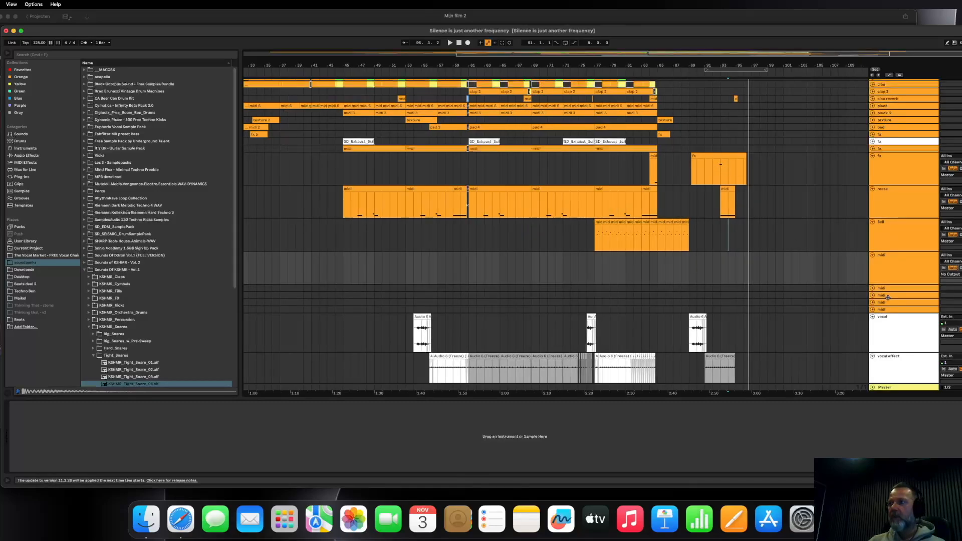
{"action": "left_click", "coordinate": [94, 56]}
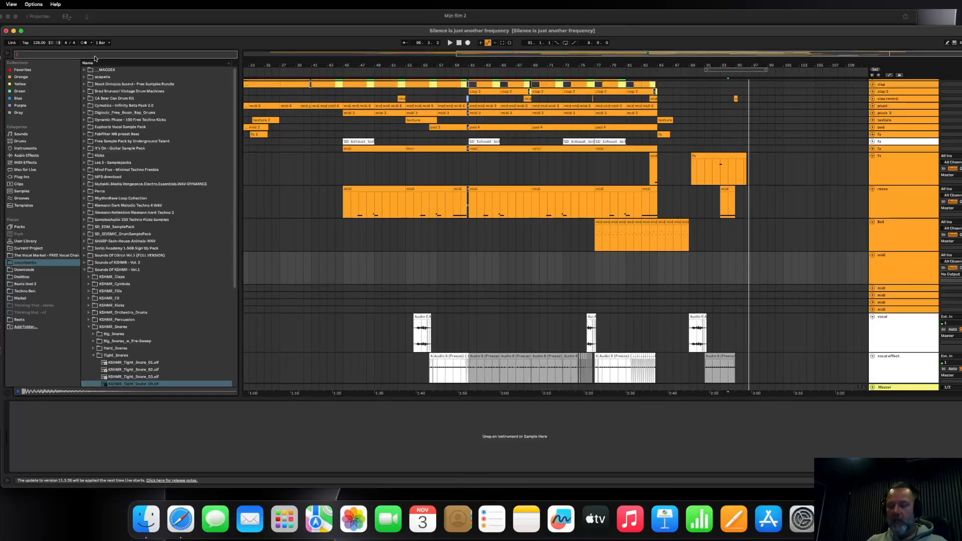
{"action": "type", "text": "tight"}
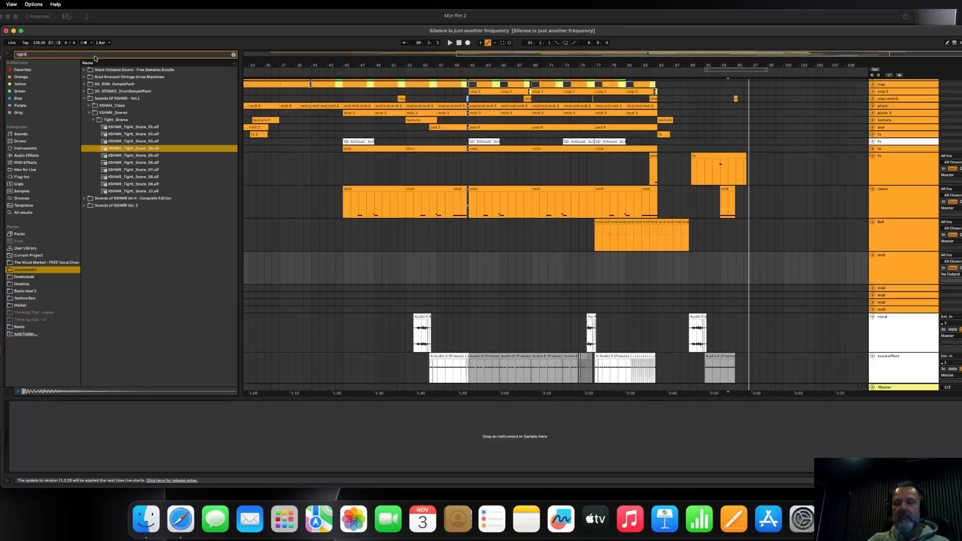
Audition the tight snare samples and load KSHMR_Tight_Snare_04 onto the empty midi track below Bell.
{"action": "left_click", "coordinate": [129, 141]}
{"action": "left_click", "coordinate": [128, 148]}
{"action": "left_click", "coordinate": [129, 155]}
{"action": "left_click", "coordinate": [132, 162]}
{"action": "left_click", "coordinate": [134, 170]}
{"action": "left_click", "coordinate": [131, 148]}
{"action": "double_click", "coordinate": [131, 148]}
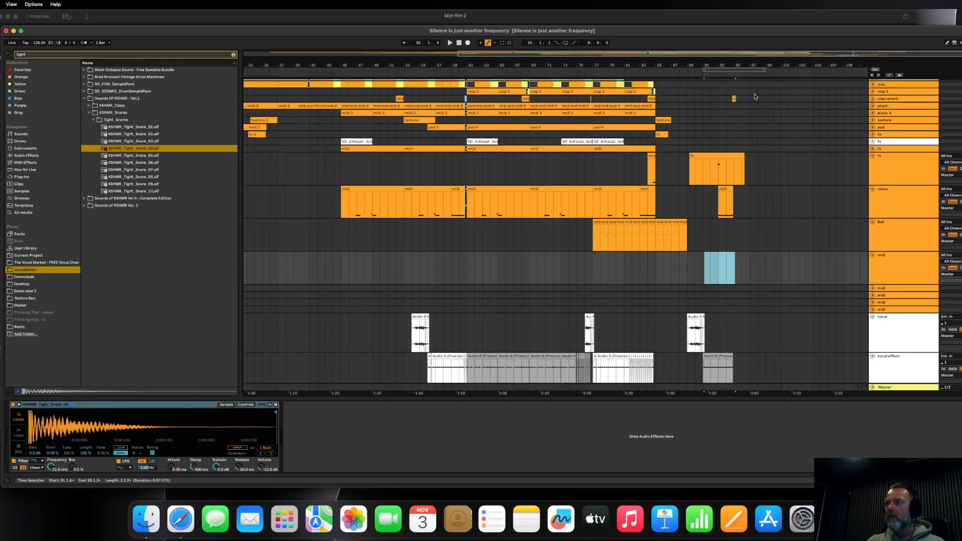
Record a snare hit on the new snare sample's track, starting the recording at bar 93.
{"action": "left_click_drag", "start_coordinate": [755, 64], "coordinate": [728, 116]}
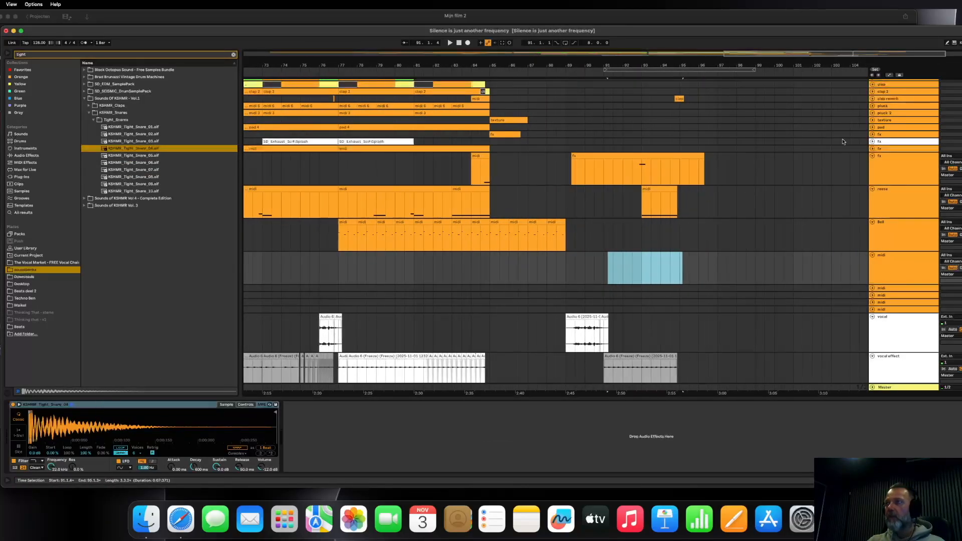
{"action": "left_click", "coordinate": [872, 99]}
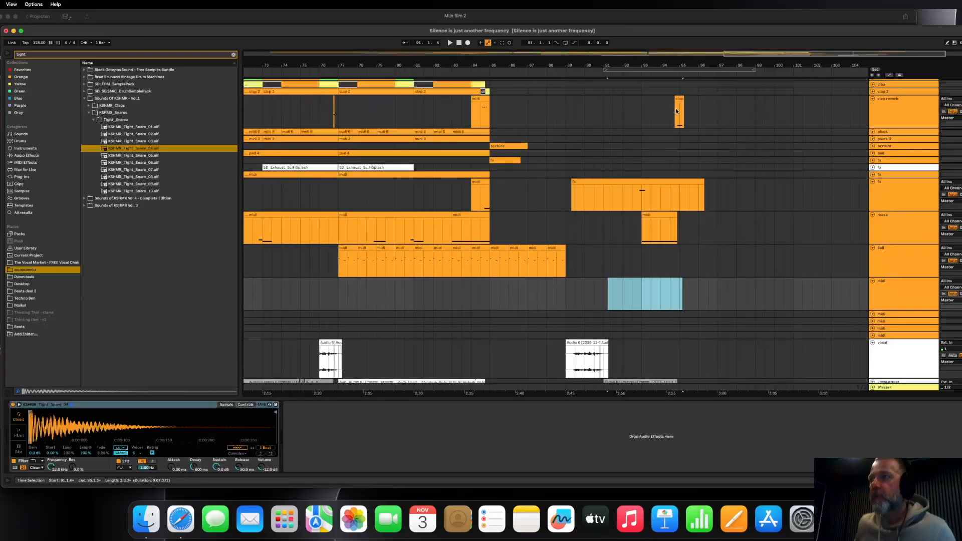
{"action": "left_click_drag", "start_coordinate": [632, 296], "coordinate": [625, 300]}
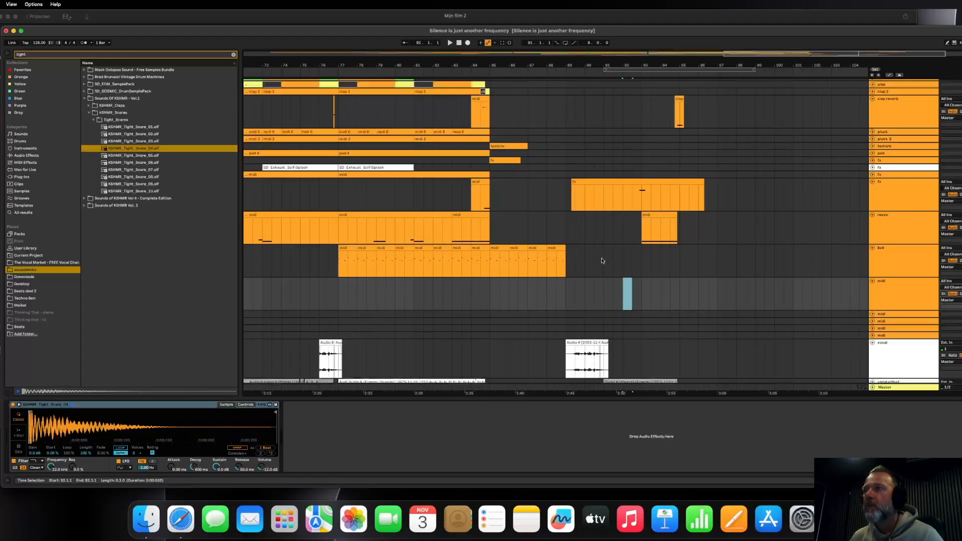
{"action": "left_click", "coordinate": [637, 298]}
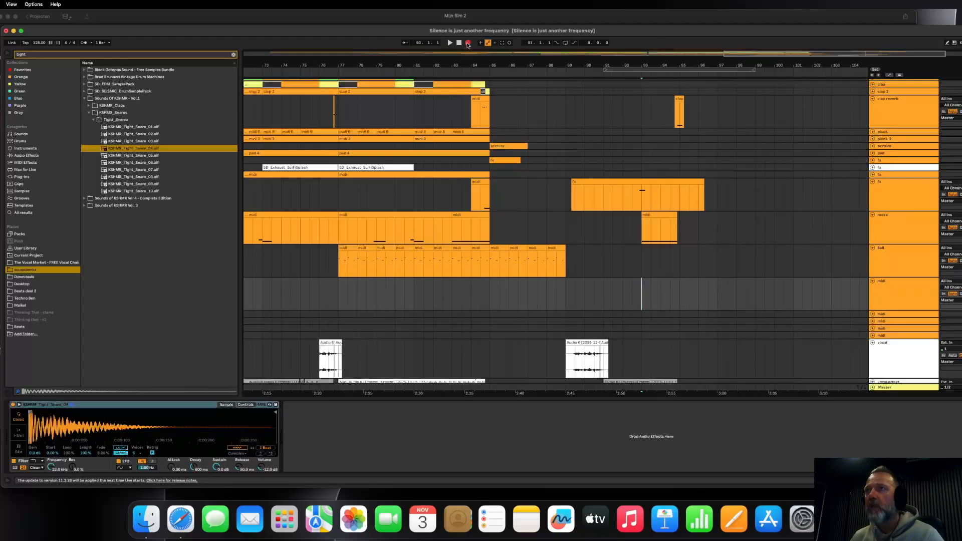
{"action": "left_click", "coordinate": [467, 44]}
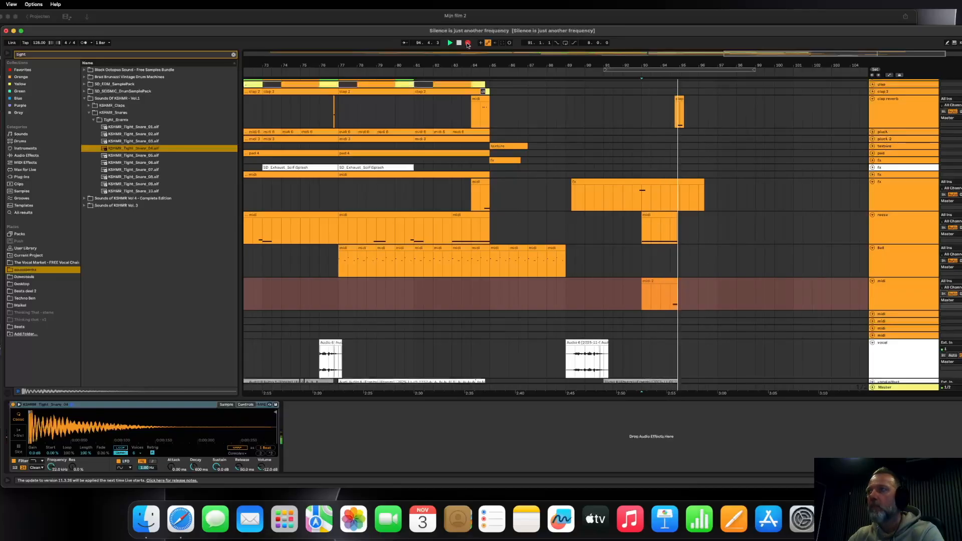
{"action": "key", "text": "space"}
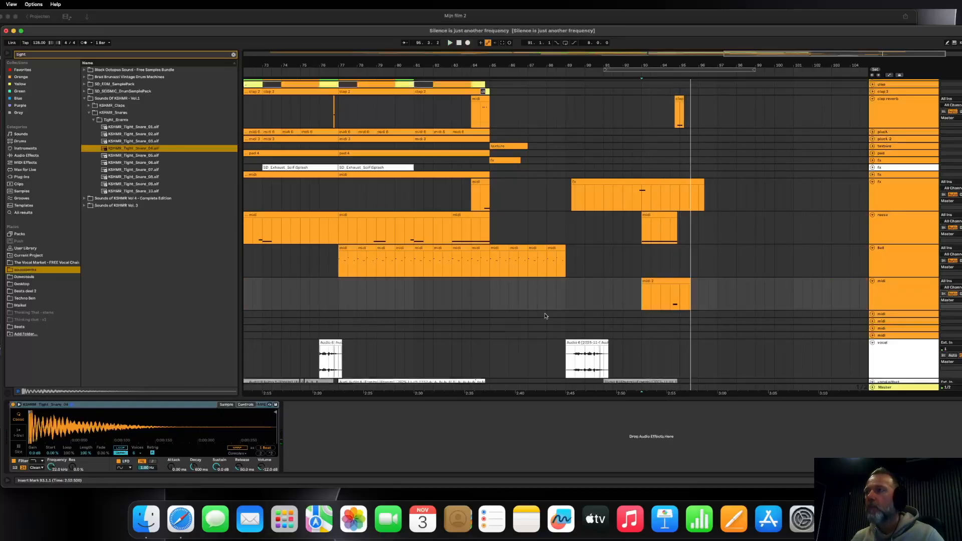
Open the recorded snare clip, shorten its C3 note to end at 2.4.1 and unfold the full pitch range.
{"action": "double_click", "coordinate": [670, 279]}
{"action": "right_click", "coordinate": [700, 313]}
{"action": "left_click", "coordinate": [713, 324]}
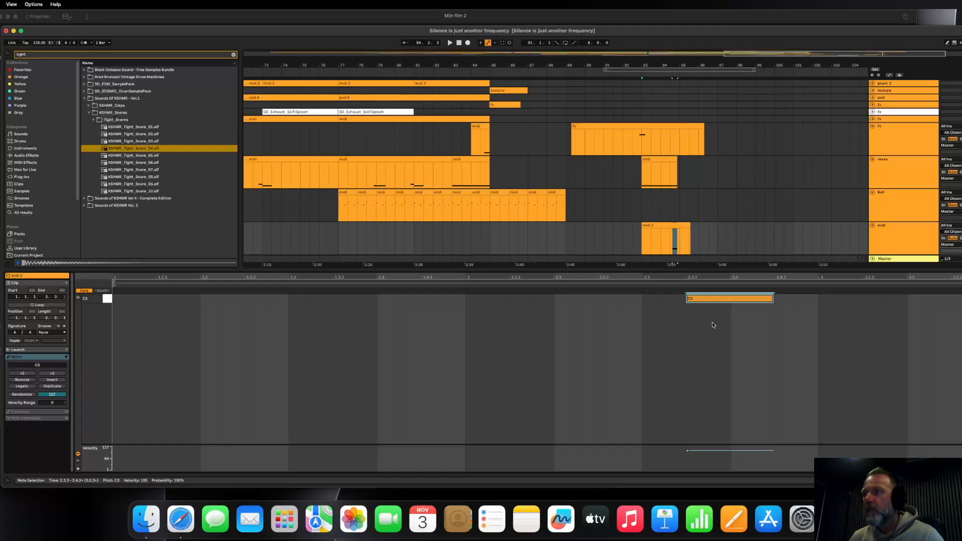
{"action": "left_click_drag", "start_coordinate": [772, 299], "coordinate": [731, 298]}
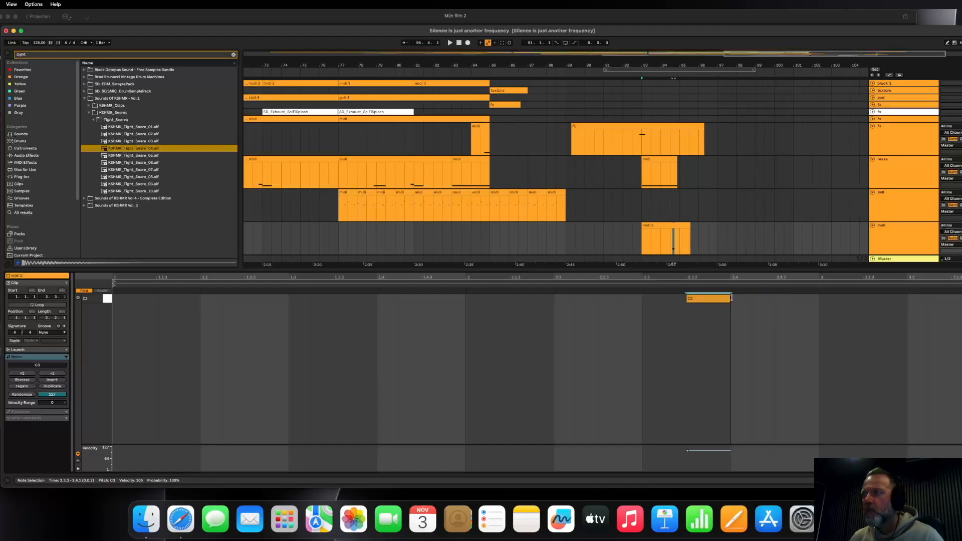
{"action": "left_click", "coordinate": [84, 290]}
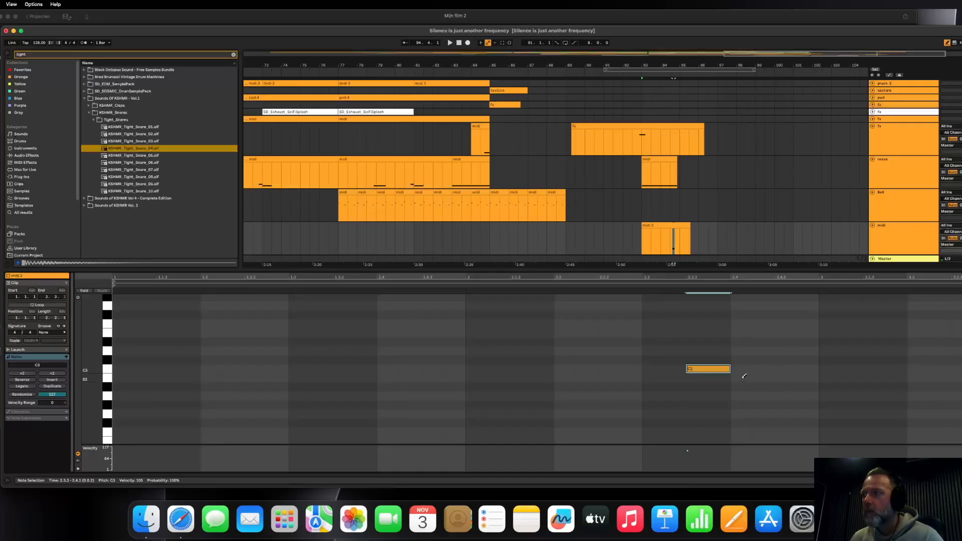
Add a half-beat C#3 note to the snare clip, move its start to 2.3.4 and play the clip.
{"action": "left_click", "coordinate": [746, 359]}
{"action": "left_click_drag", "start_coordinate": [751, 359], "coordinate": [774, 359]}
{"action": "key", "text": "space"}
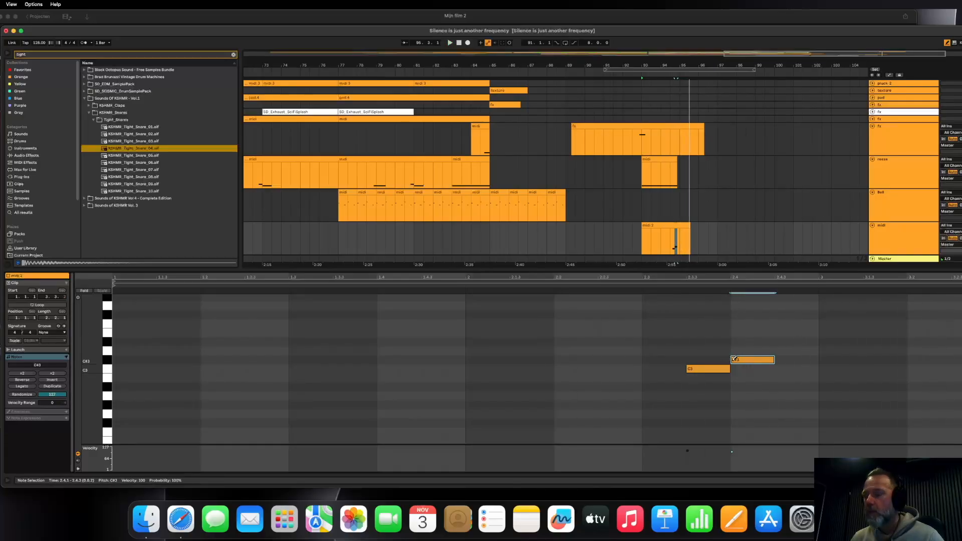
{"action": "left_click_drag", "start_coordinate": [740, 363], "coordinate": [721, 364]}
{"action": "key", "text": "space"}
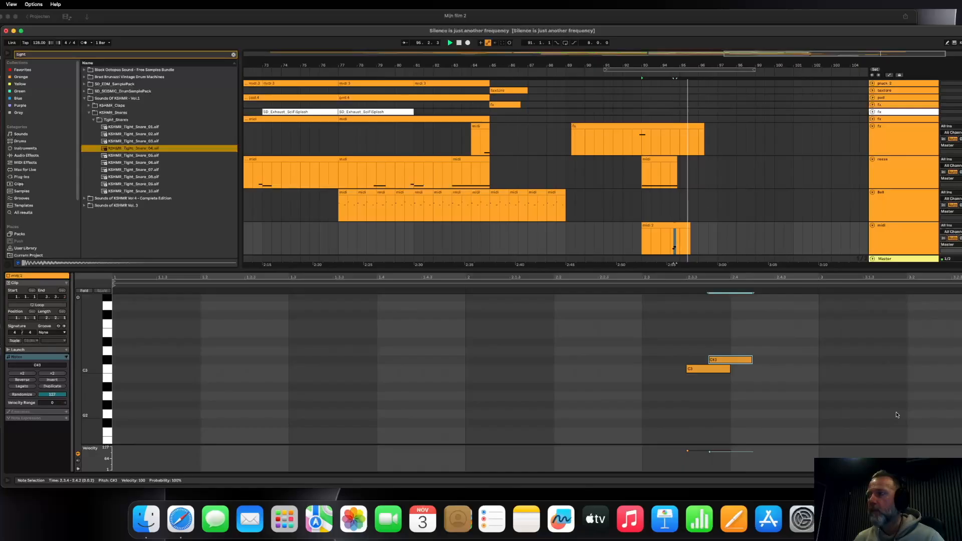
Add a short second C3 note at 2.4.3 in the snare clip and play the pattern.
{"action": "key", "text": "space"}
{"action": "key", "text": "space"}
{"action": "double_click", "coordinate": [747, 370]}
{"action": "left_click_drag", "start_coordinate": [750, 371], "coordinate": [766, 369]}
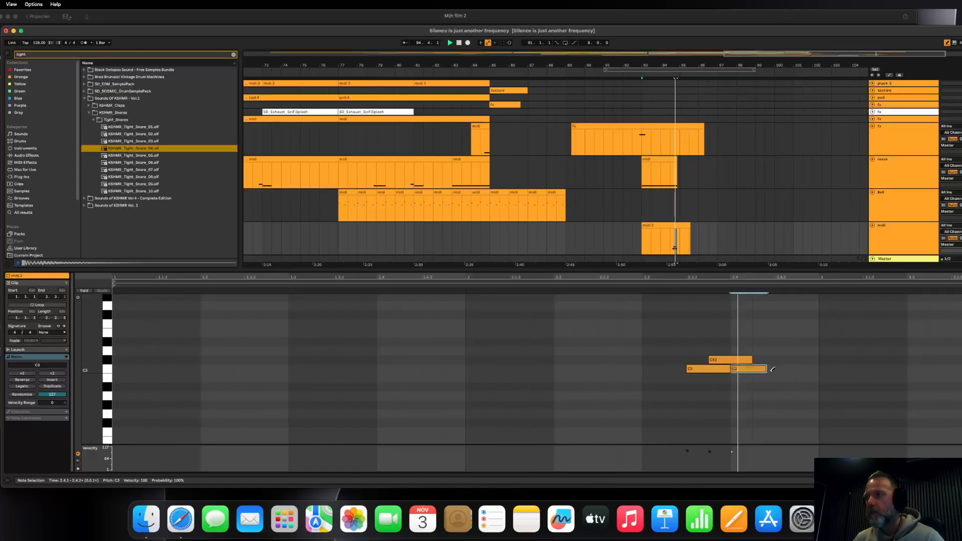
{"action": "left_click", "coordinate": [752, 368]}
{"action": "left_click", "coordinate": [758, 369]}
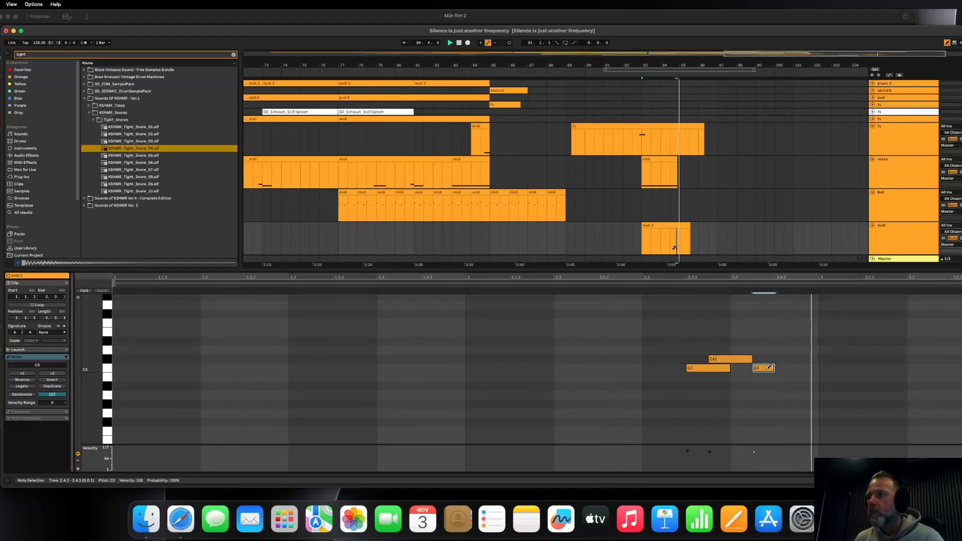
{"action": "key", "text": "space"}
Rename the snare sample's midi track as snare and play its clip.
{"action": "right_click", "coordinate": [887, 223]}
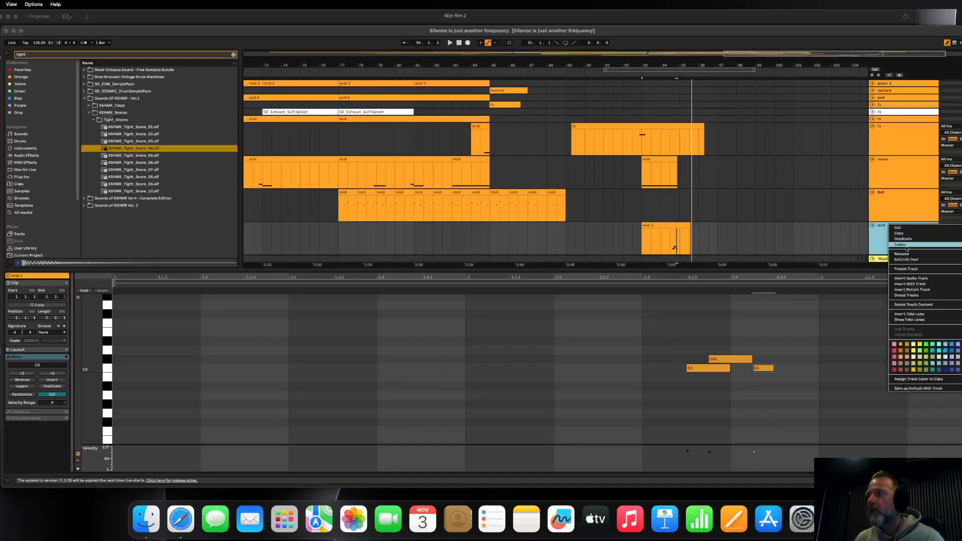
{"action": "left_click", "coordinate": [902, 256]}
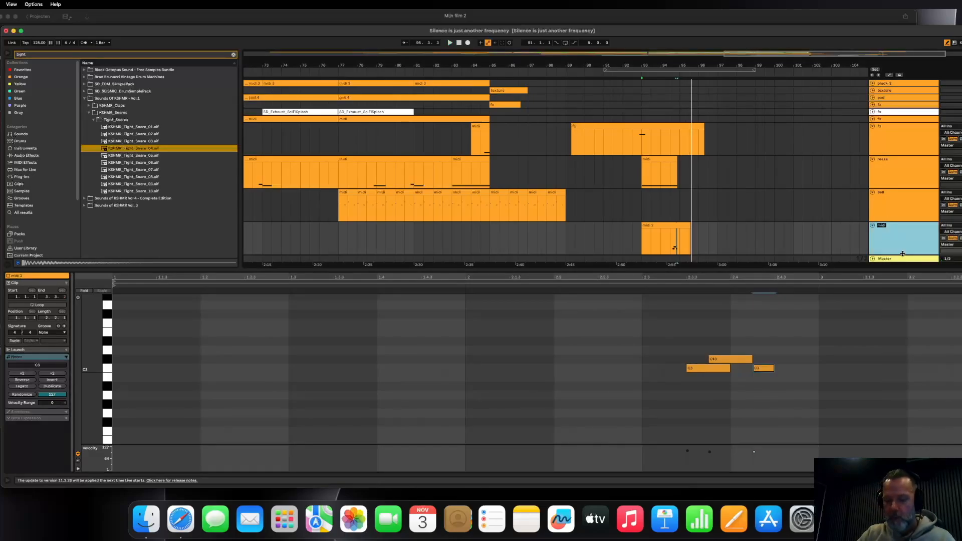
{"action": "left_click", "coordinate": [670, 241]}
{"action": "key", "text": "space"}
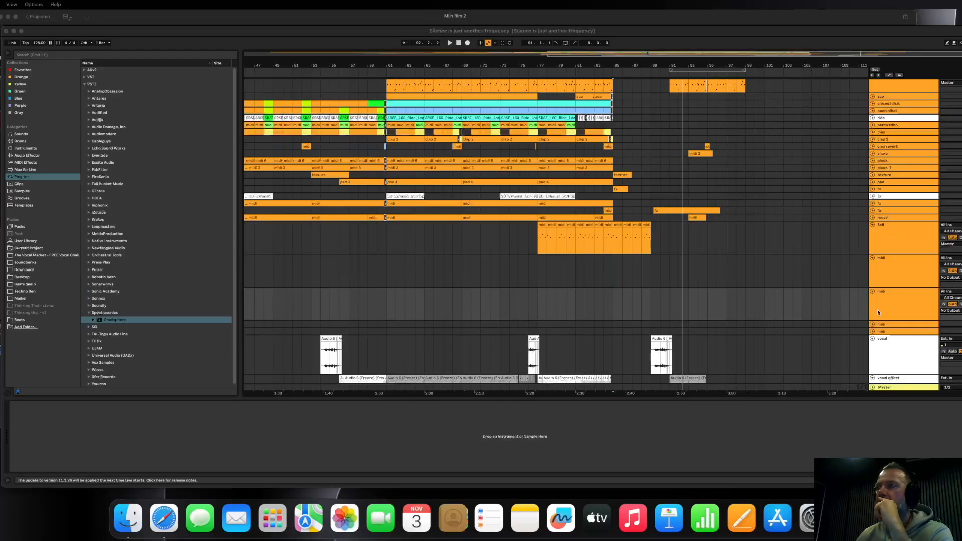
Load Omnisphere onto the selected empty midi track and search its patches for "whisper".
{"action": "left_click", "coordinate": [140, 293]}
{"action": "double_click", "coordinate": [115, 319]}
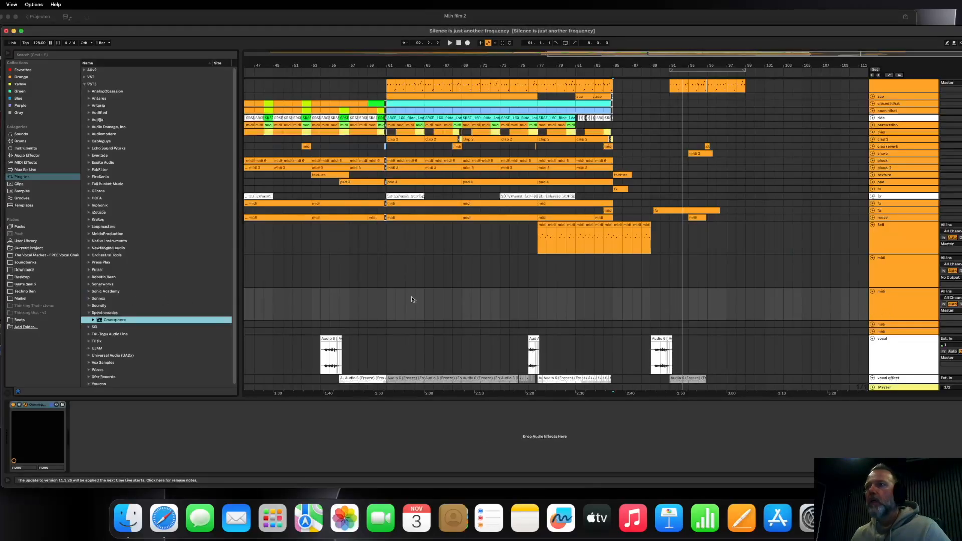
{"action": "left_click_drag", "start_coordinate": [606, 356], "coordinate": [466, 159]}
{"action": "left_click", "coordinate": [402, 195]}
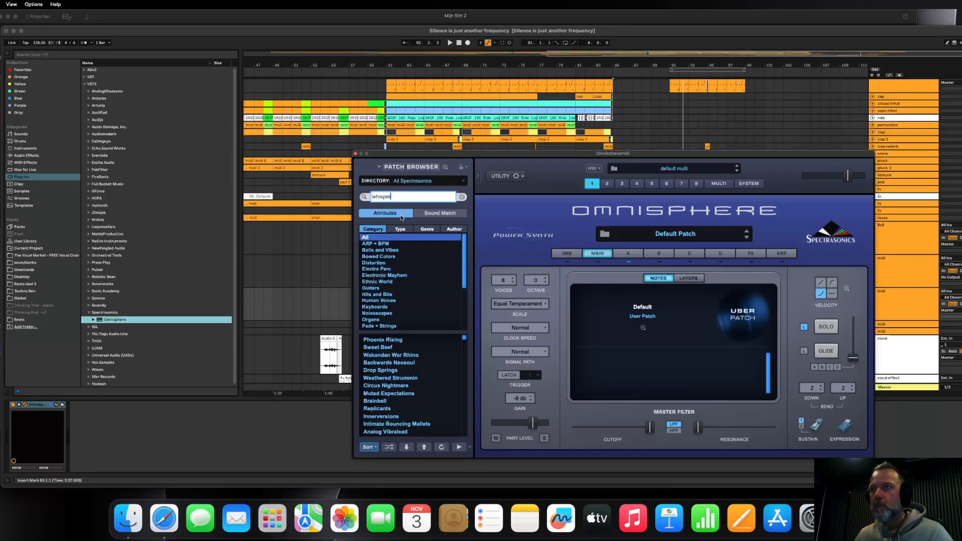
{"action": "type", "text": "whisper"}
{"action": "key", "text": "Return"}
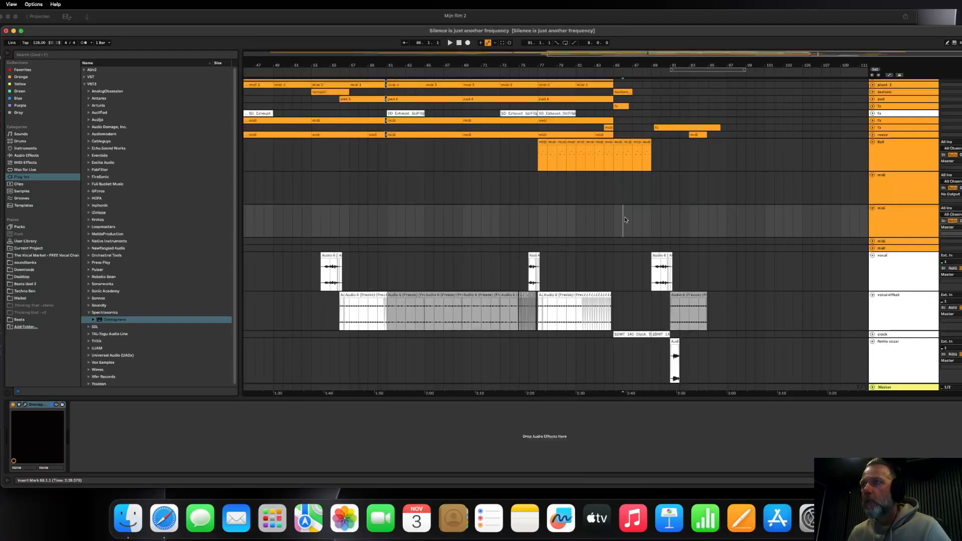
Listen from bar 87, record a MIDI clip on the Omnisphere track starting there, and open the clip.
{"action": "scroll", "coordinate": [624, 216], "scroll_direction": "left", "scroll_amount": 1}
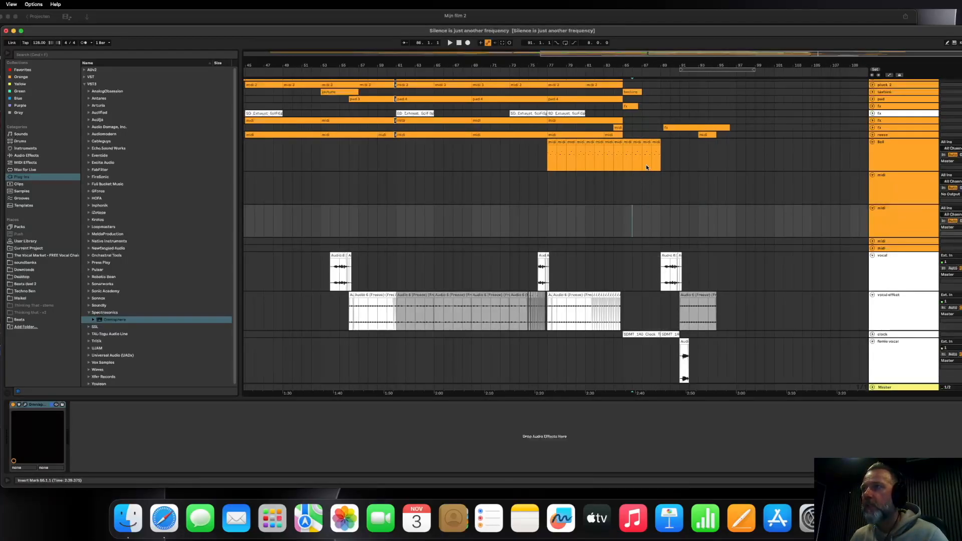
{"action": "left_click", "coordinate": [641, 187]}
{"action": "key", "text": "space"}
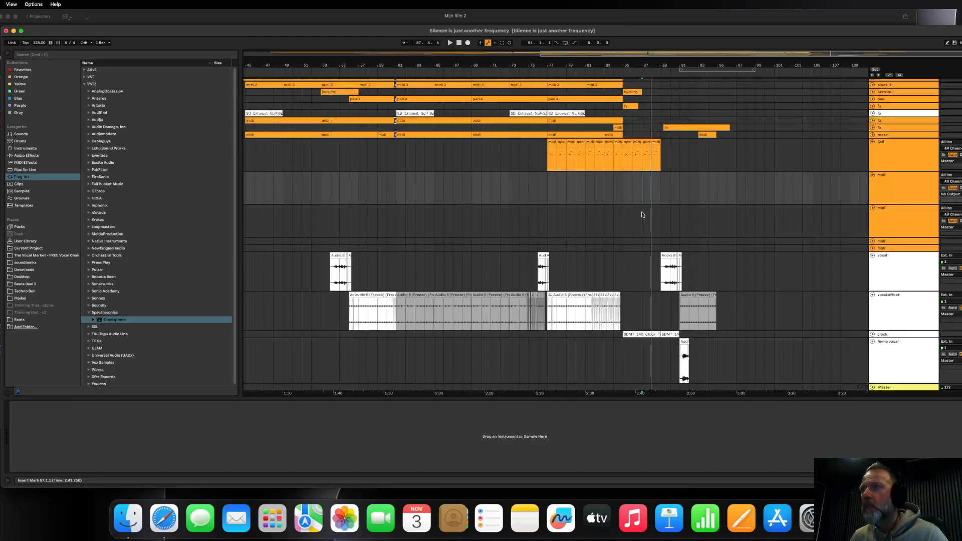
{"action": "key", "text": "space"}
{"action": "left_click", "coordinate": [642, 214]}
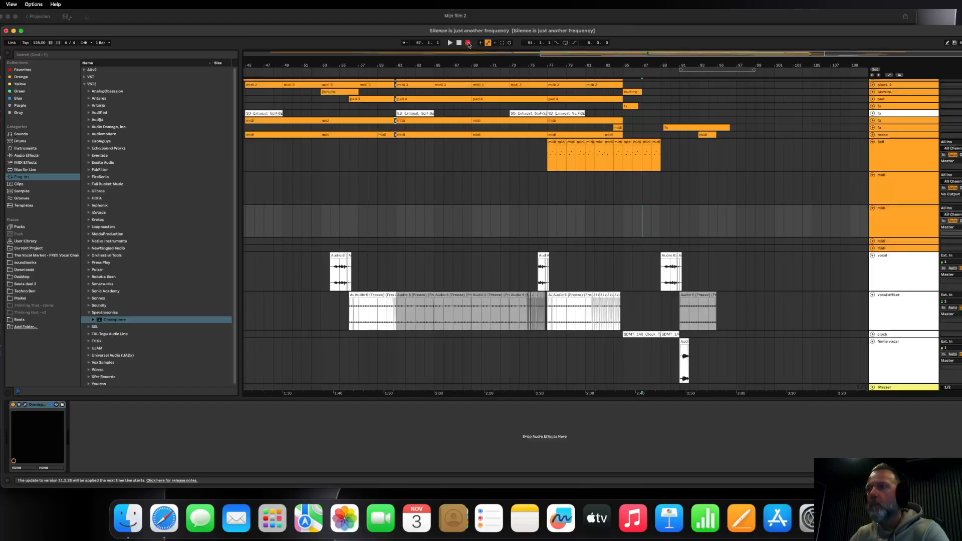
{"action": "left_click", "coordinate": [468, 44]}
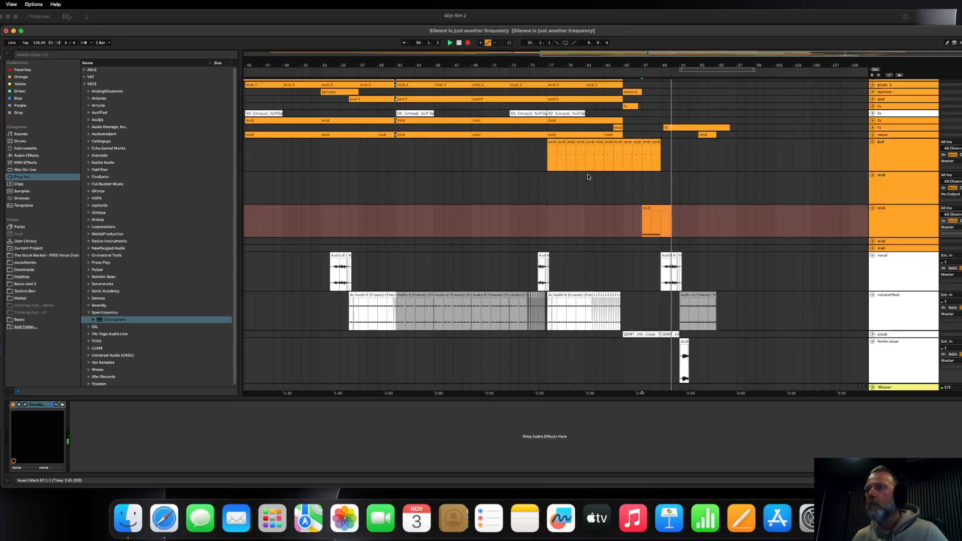
{"action": "key", "text": "space"}
{"action": "left_click", "coordinate": [662, 209]}
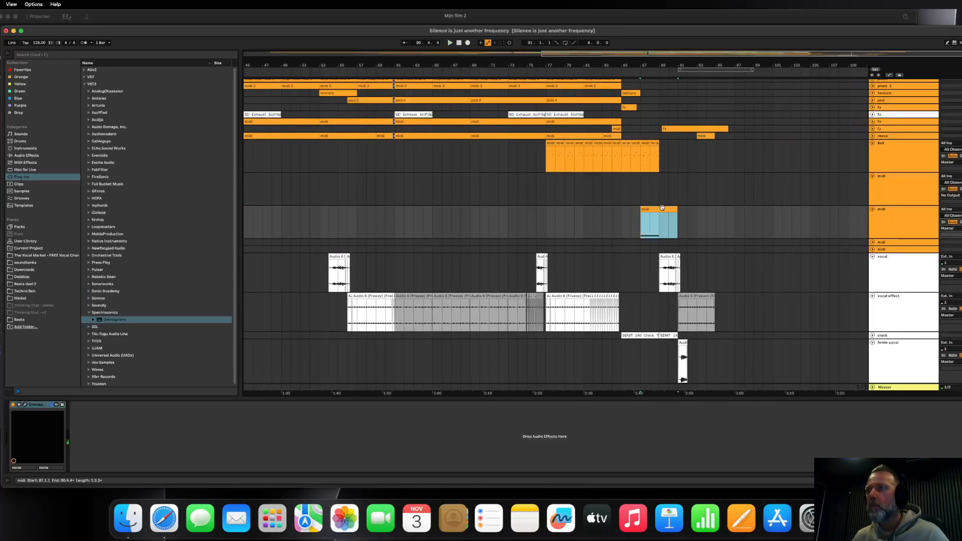
{"action": "double_click", "coordinate": [662, 208]}
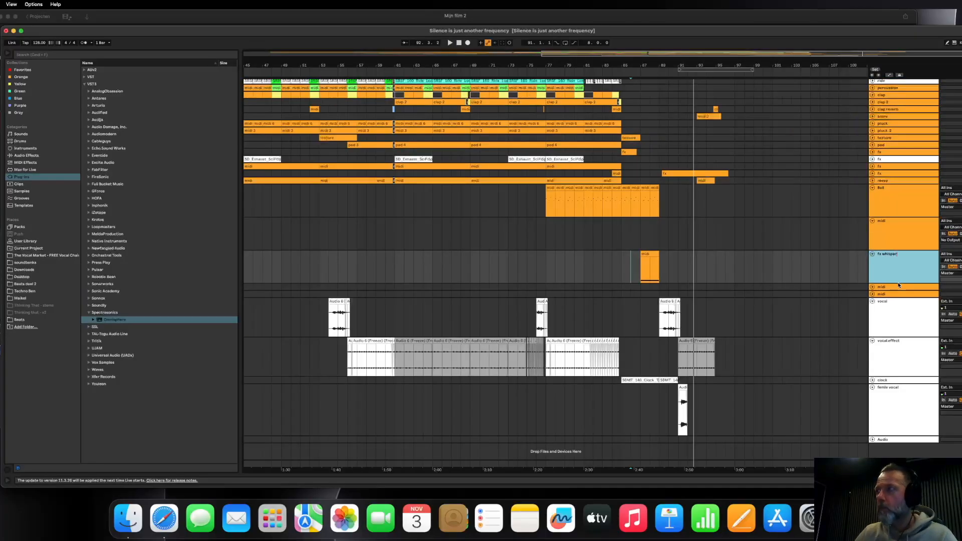
Name the Omnisphere track fx whisper and move it between the fx and reese tracks.
{"action": "left_click", "coordinate": [848, 271]}
{"action": "left_click_drag", "start_coordinate": [900, 265], "coordinate": [894, 176]}
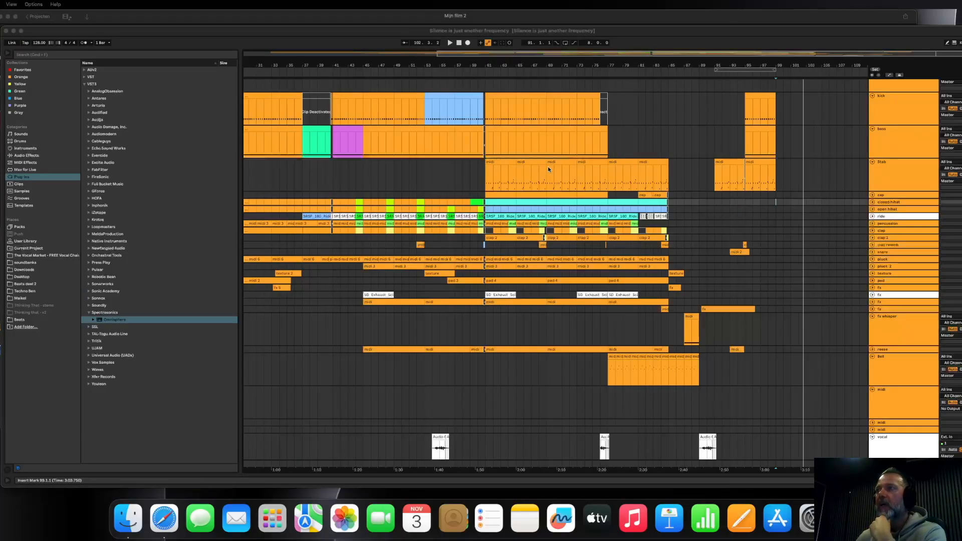
Duplicate the kick, bass and Stab clips from bars 95 to 99 three times so they run to bar 111.
{"action": "left_click", "coordinate": [688, 65]}
{"action": "left_click_drag", "start_coordinate": [688, 65], "coordinate": [723, 54]}
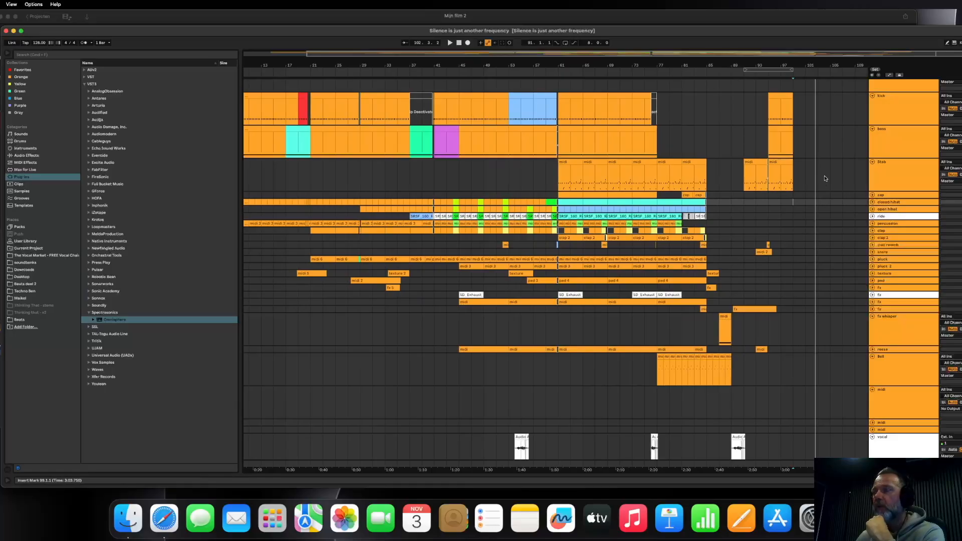
{"action": "left_click_drag", "start_coordinate": [816, 67], "coordinate": [799, 89]}
{"action": "left_click", "coordinate": [751, 195]}
{"action": "left_click_drag", "start_coordinate": [751, 195], "coordinate": [699, 103]}
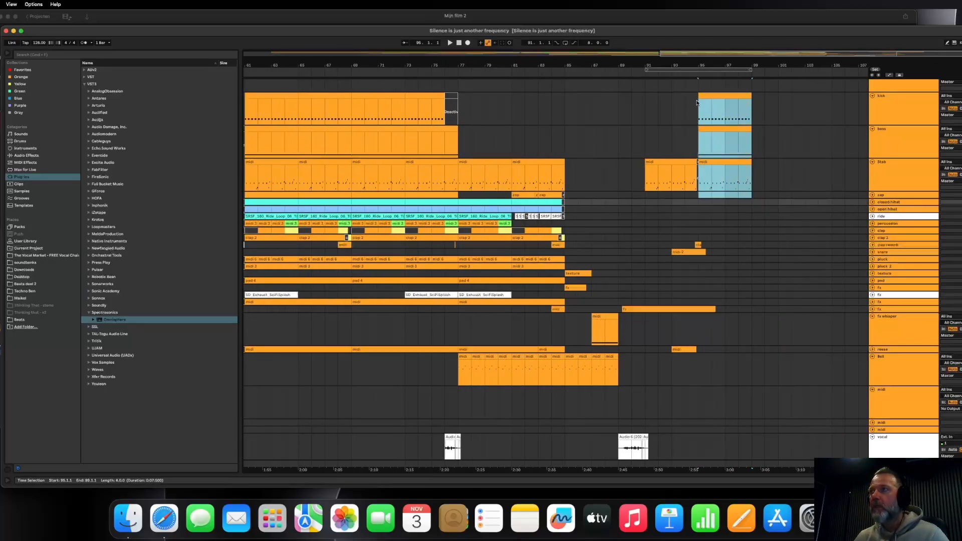
{"action": "key", "text": "super+d"}
{"action": "key", "text": "super+d"}
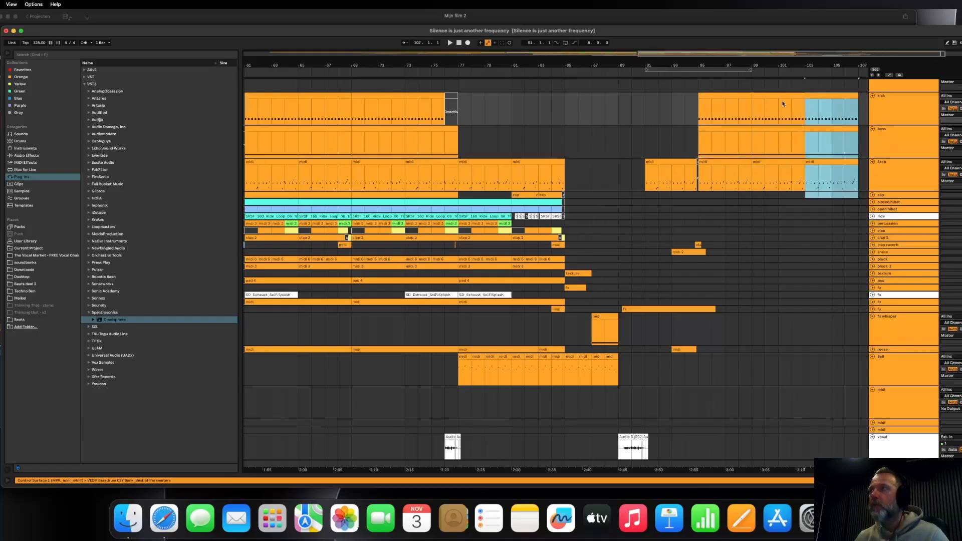
{"action": "left_click_drag", "start_coordinate": [772, 68], "coordinate": [695, 59]}
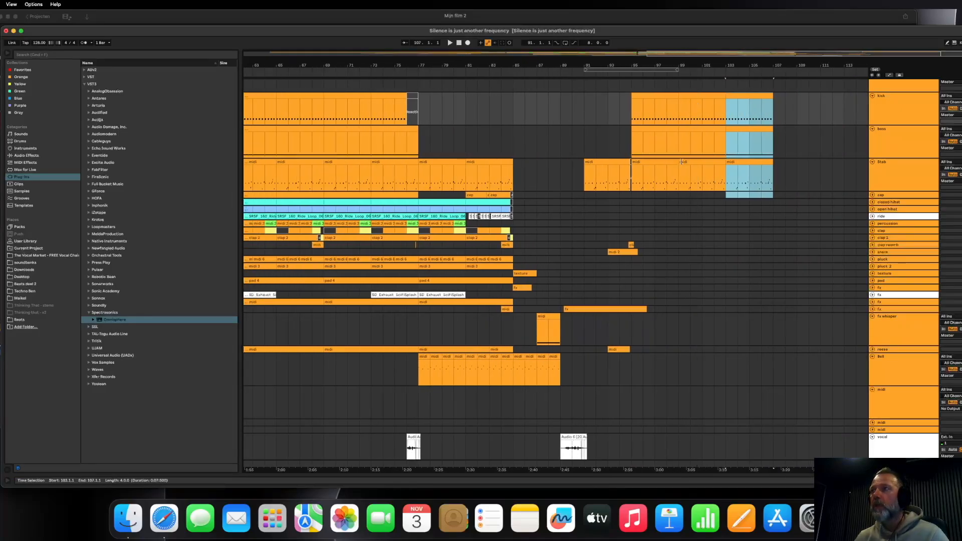
{"action": "key", "text": "super+d"}
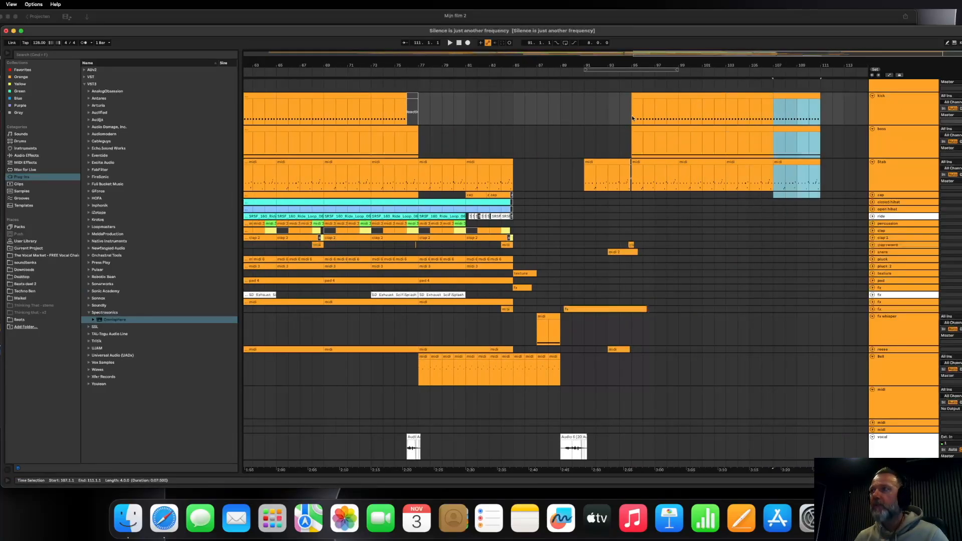
Copy the four-bar clip at bar 73 on the track below Stab to bar 103 and duplicate it once.
{"action": "left_click", "coordinate": [619, 209]}
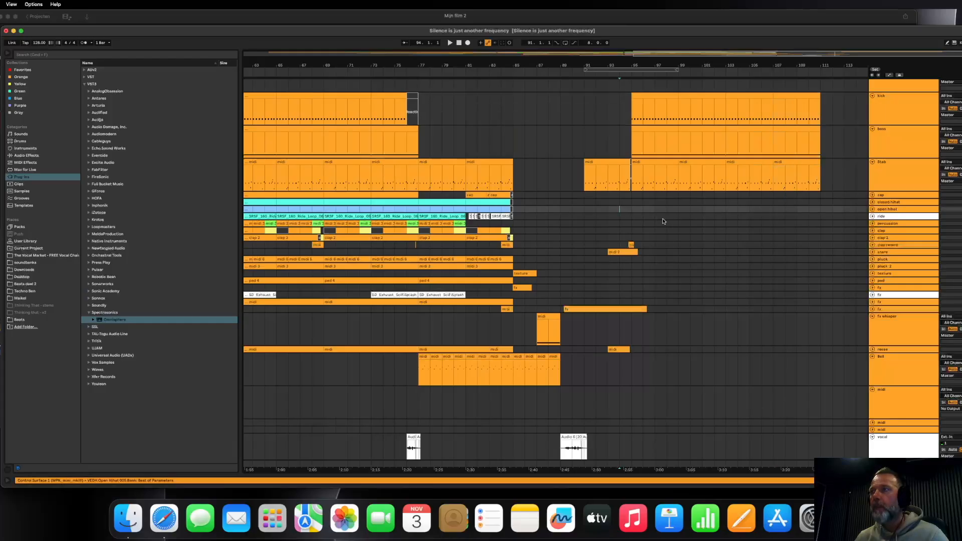
{"action": "left_click", "coordinate": [873, 194]}
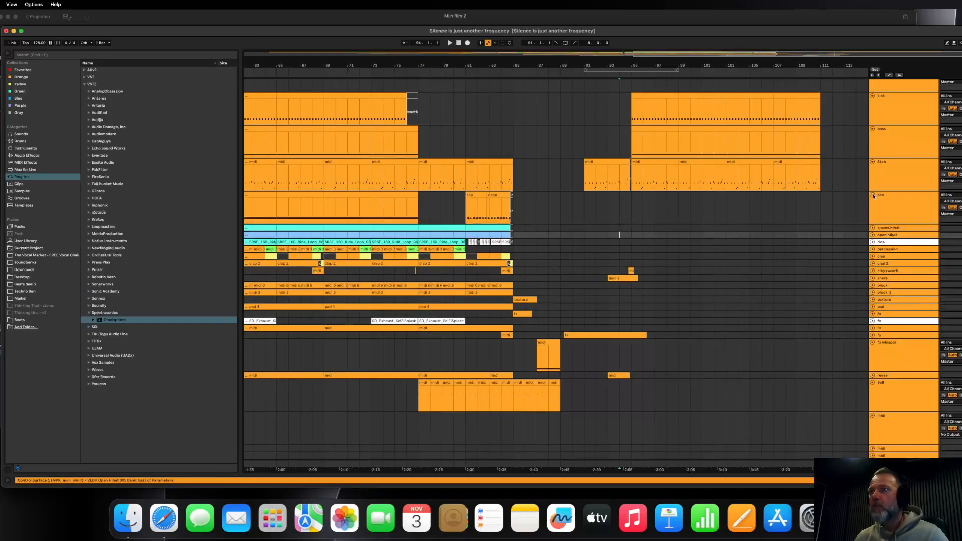
{"action": "left_click", "coordinate": [379, 195]}
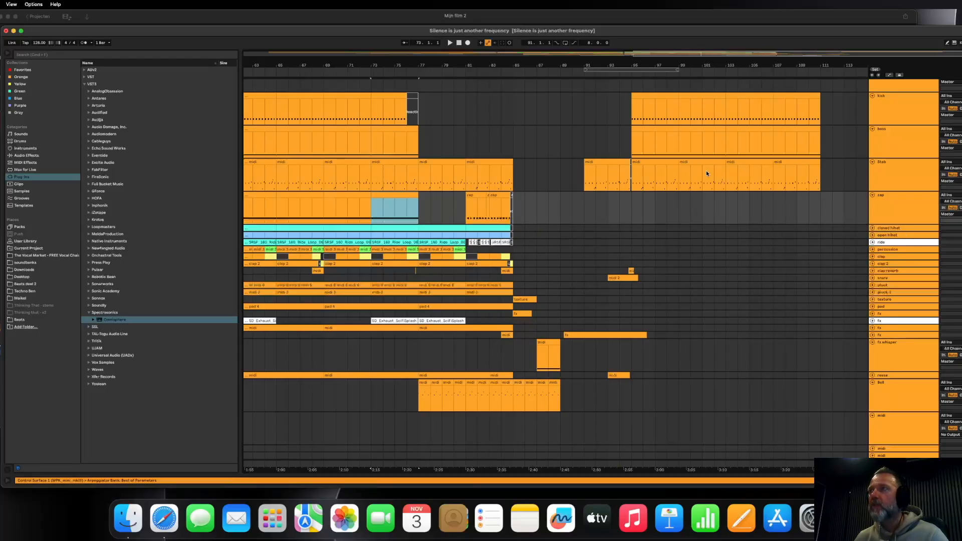
{"action": "left_click", "coordinate": [727, 201]}
{"action": "key", "text": "super+v"}
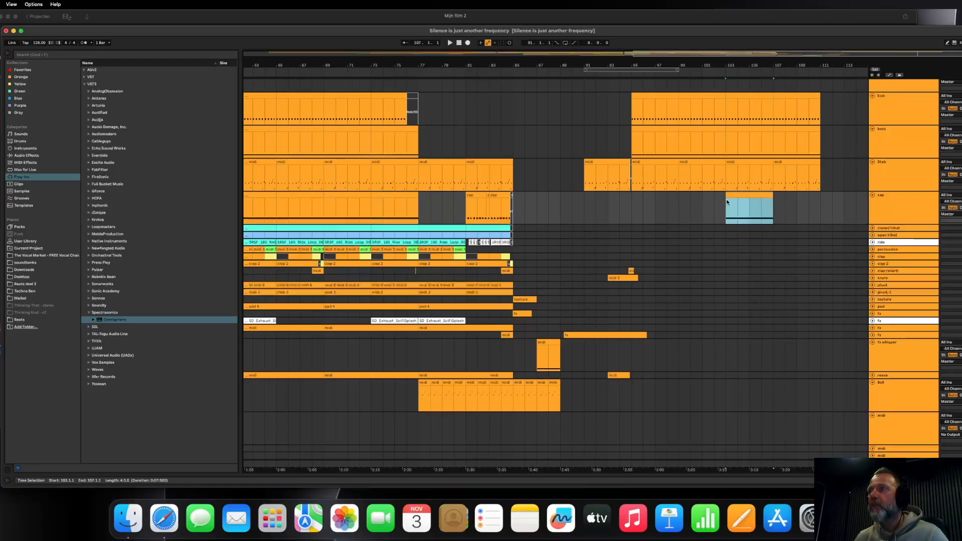
{"action": "key", "text": "super+d"}
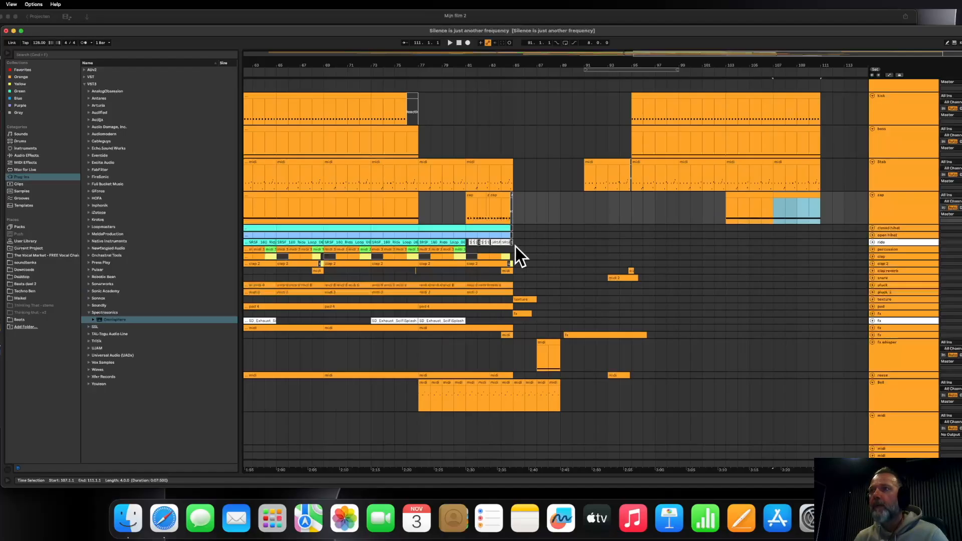
Audition earlier closed hihat clips and copy a plain orange one to bars 103 to 111.
{"action": "left_click", "coordinate": [872, 229]}
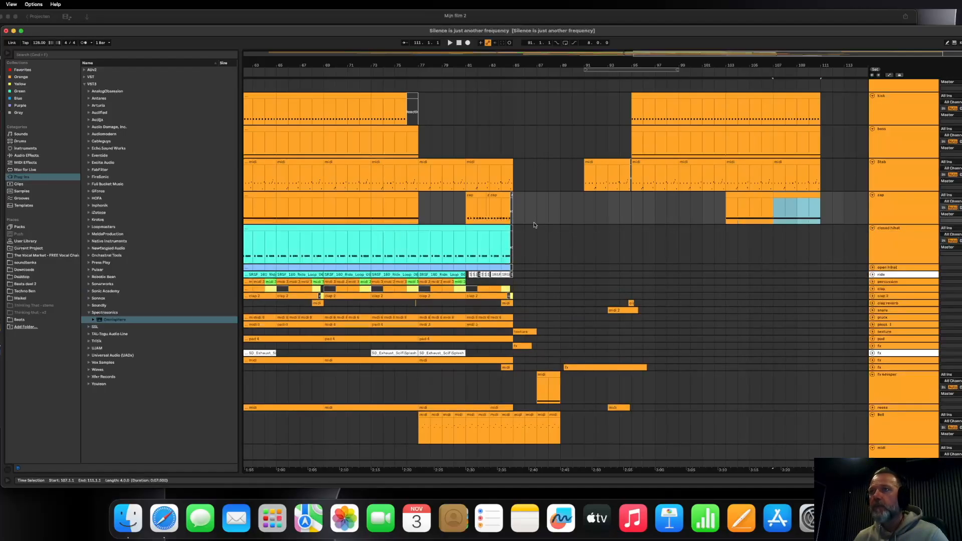
{"action": "left_click", "coordinate": [490, 230]}
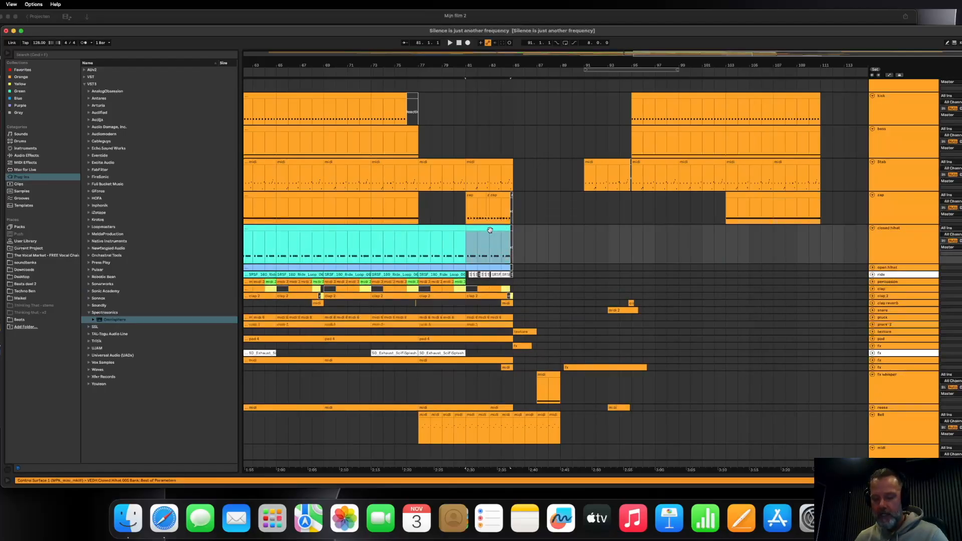
{"action": "left_click", "coordinate": [432, 229]}
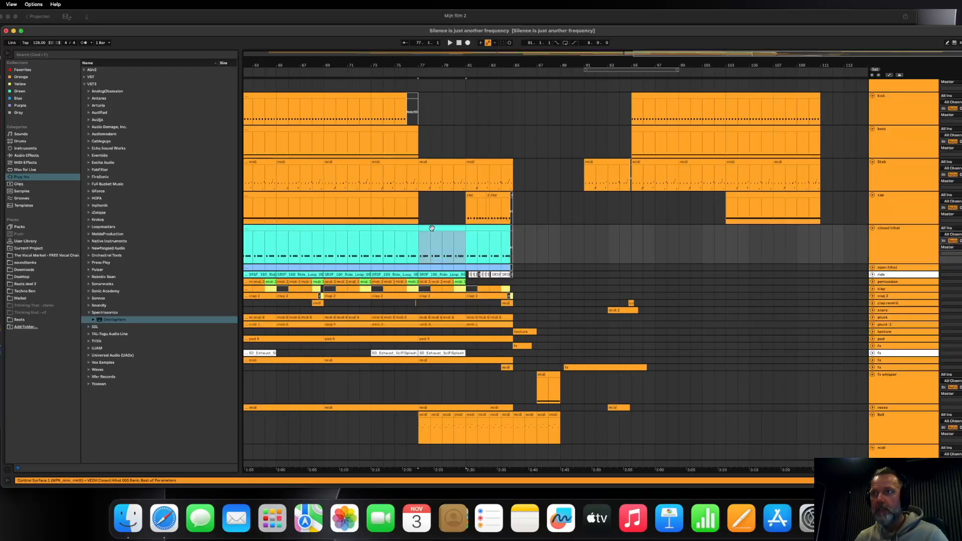
{"action": "left_click", "coordinate": [298, 228]}
{"action": "left_click_drag", "start_coordinate": [346, 64], "coordinate": [606, 52]}
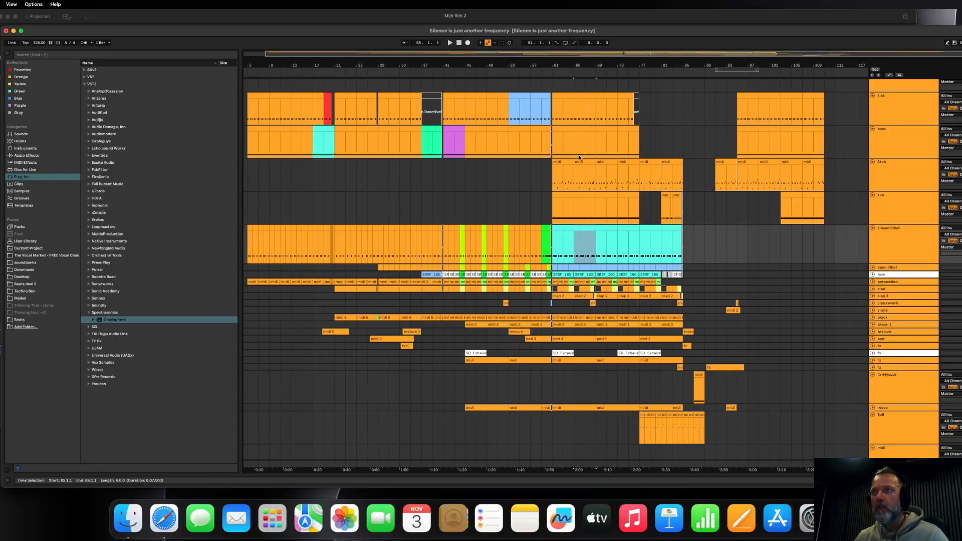
{"action": "left_click", "coordinate": [404, 235]}
{"action": "key", "text": "space"}
{"action": "key", "text": "space"}
{"action": "left_click", "coordinate": [365, 228]}
{"action": "left_click", "coordinate": [780, 243]}
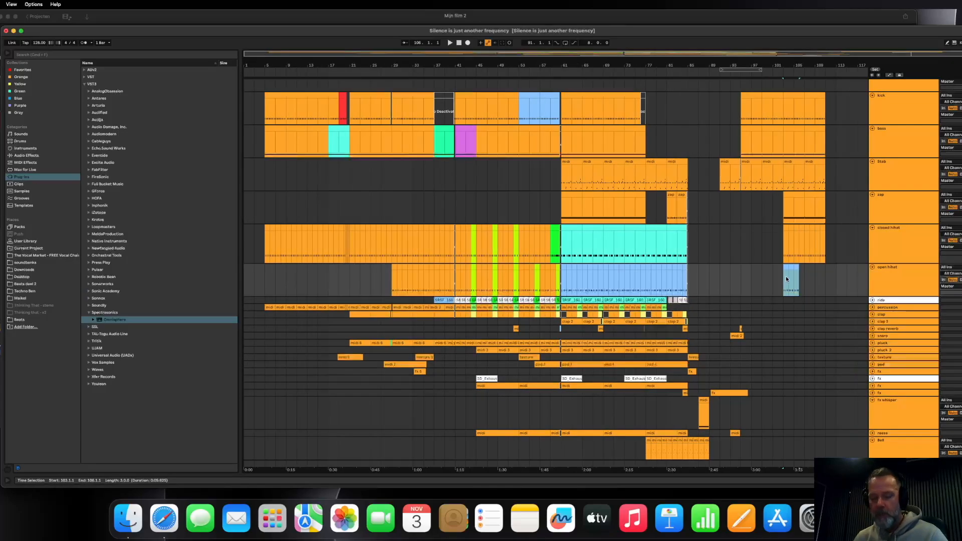
Duplicate the open hihat clip at bar 103 twice, listen to it, and trim the last copy to end at bar 111.
{"action": "key", "text": "super+d"}
{"action": "key", "text": "super+d"}
{"action": "left_click", "coordinate": [785, 278]}
{"action": "key", "text": "space"}
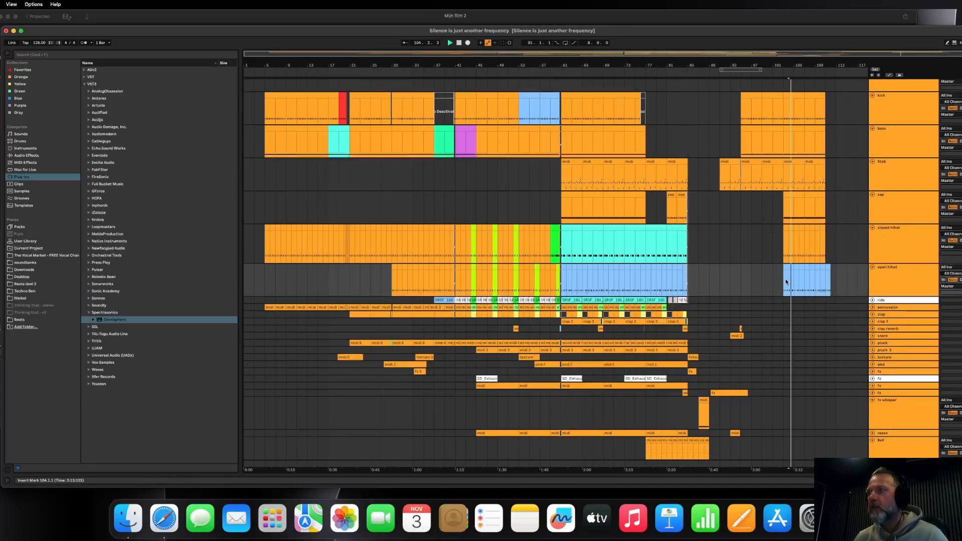
{"action": "left_click_drag", "start_coordinate": [831, 277], "coordinate": [829, 277]}
{"action": "left_click_drag", "start_coordinate": [829, 277], "coordinate": [825, 277]}
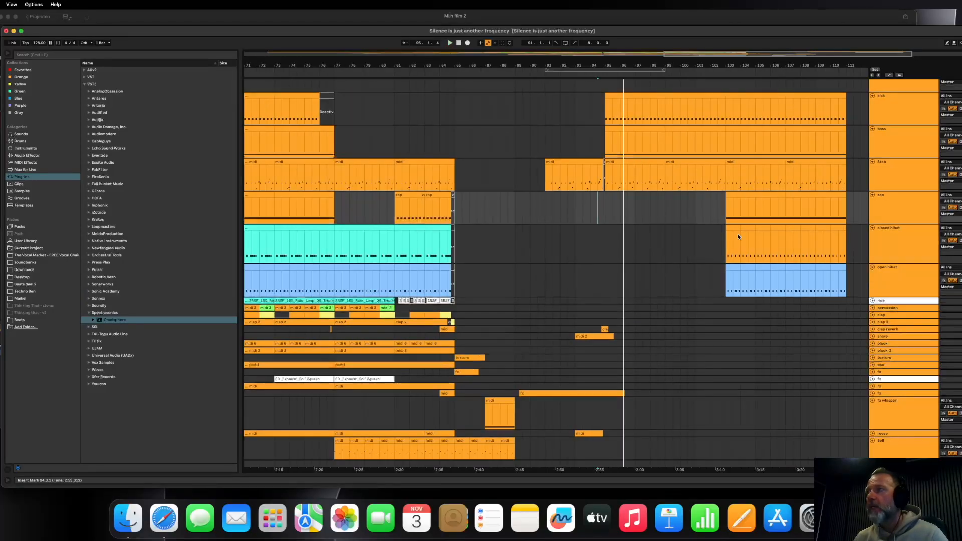
Copy the closed hihat clip from bar 103 to fill bars 99 to 103.
{"action": "left_click", "coordinate": [723, 243]}
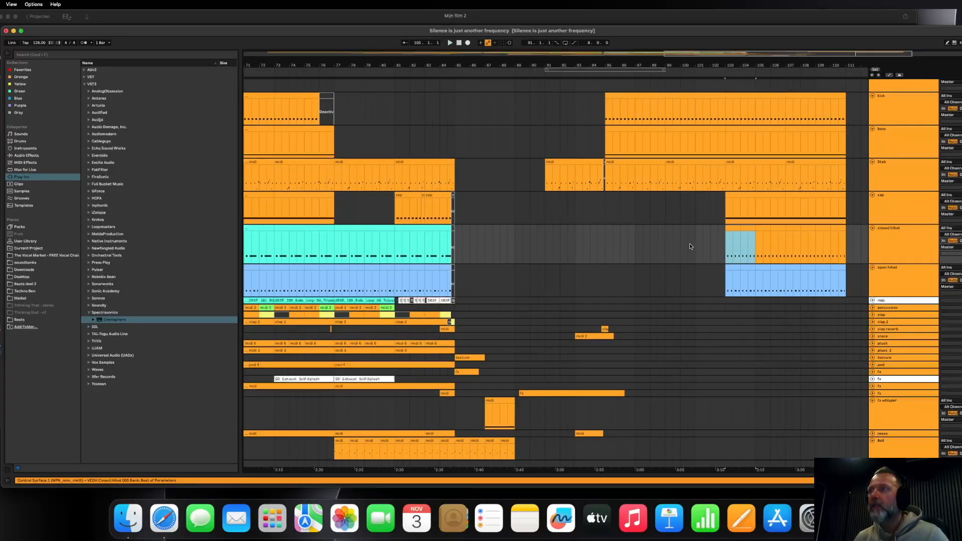
{"action": "left_click", "coordinate": [664, 247]}
{"action": "key", "text": "super+v"}
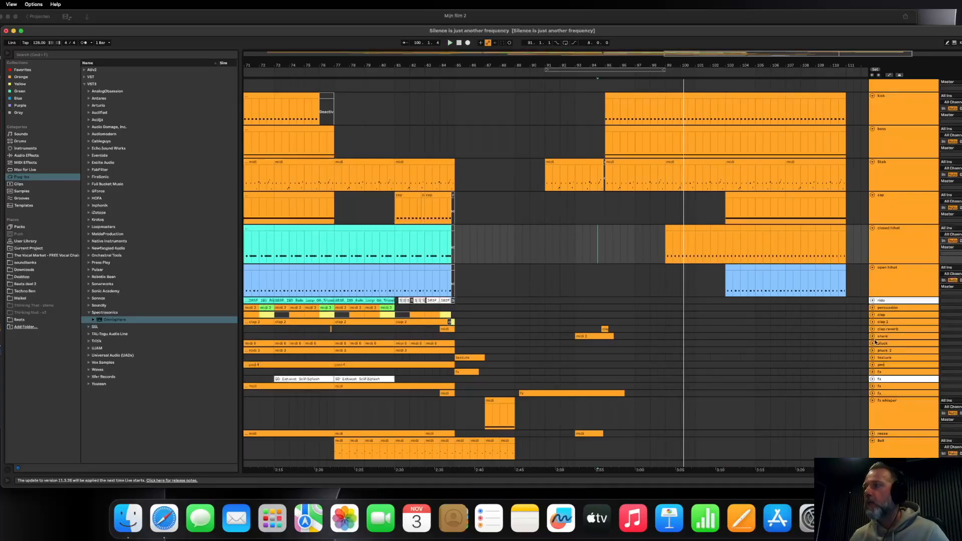
Unfold the texture track and record a new MIDI clip on it from just before bar 99.
{"action": "scroll", "coordinate": [876, 343], "scroll_direction": "down", "scroll_amount": 2}
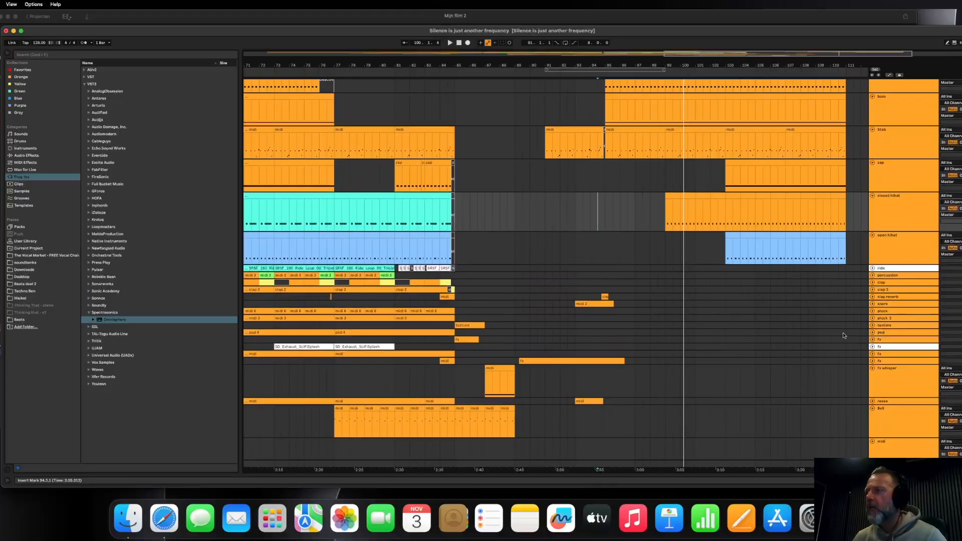
{"action": "left_click", "coordinate": [872, 325]}
{"action": "left_click", "coordinate": [664, 336]}
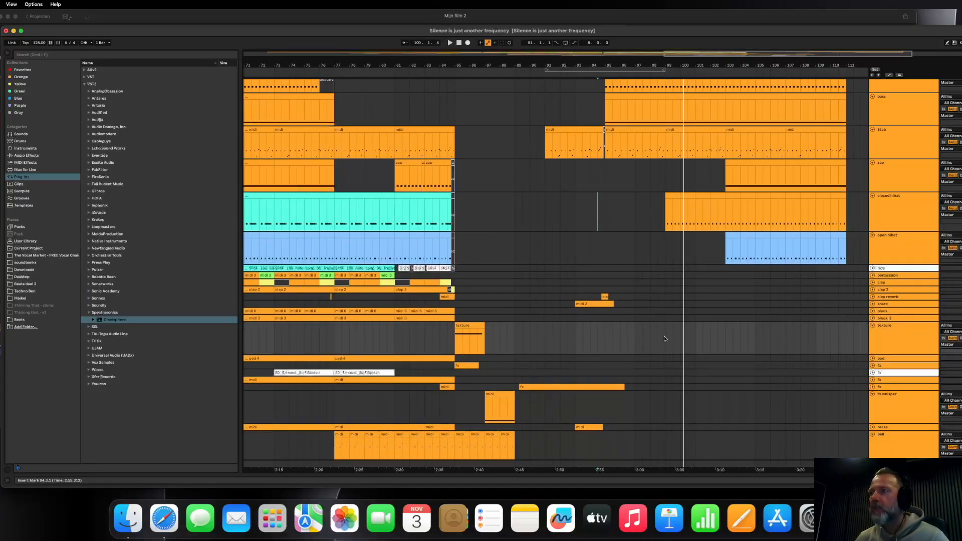
{"action": "left_click", "coordinate": [467, 43]}
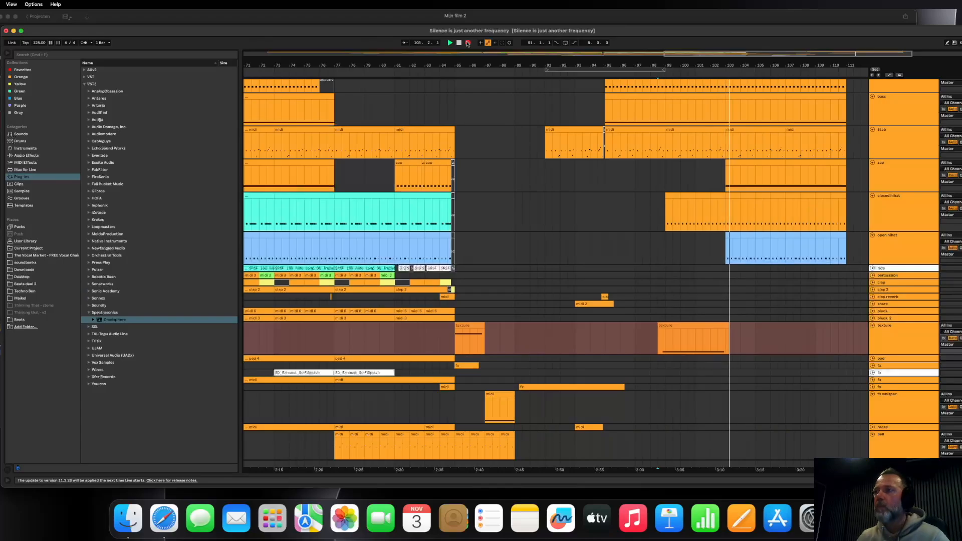
{"action": "left_click", "coordinate": [467, 43]}
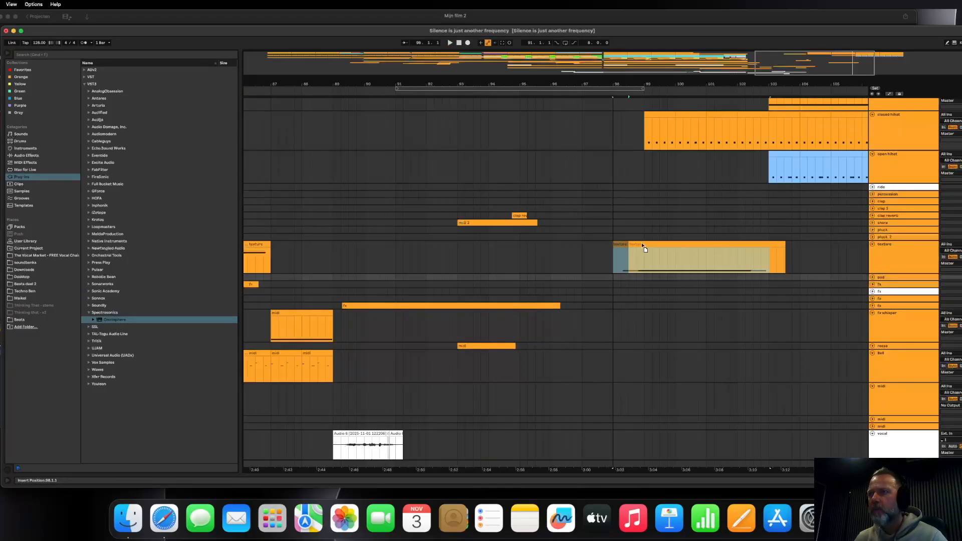
Move the recorded texture clip to start at 97.4.1, listen to it, and extend its end to bar 103.
{"action": "left_click_drag", "start_coordinate": [643, 247], "coordinate": [637, 247]}
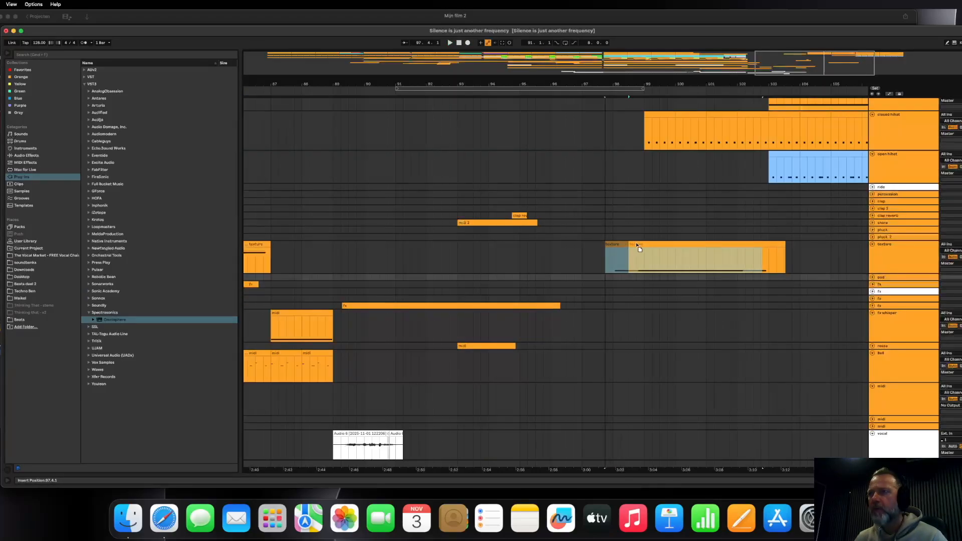
{"action": "left_click", "coordinate": [548, 259]}
{"action": "key", "text": "space"}
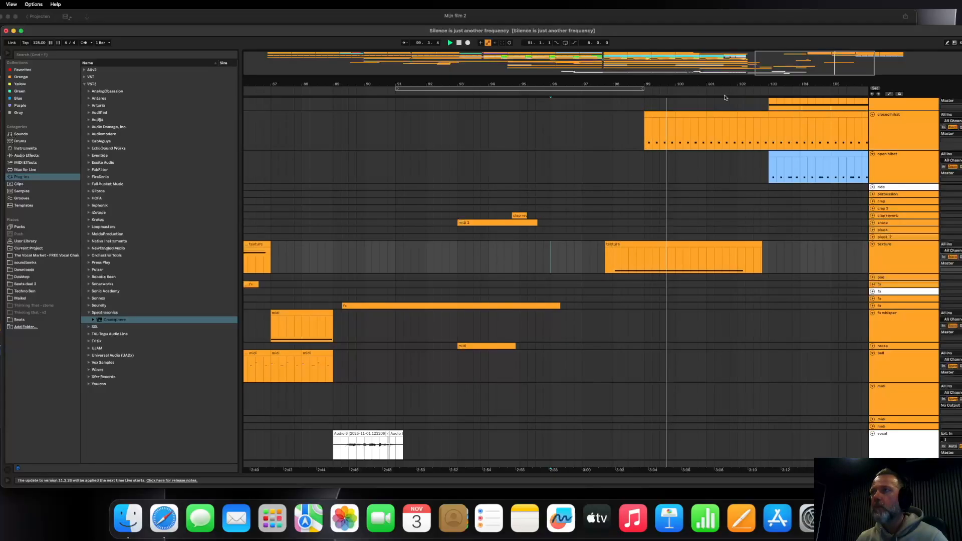
{"action": "left_click_drag", "start_coordinate": [659, 84], "coordinate": [659, 51]}
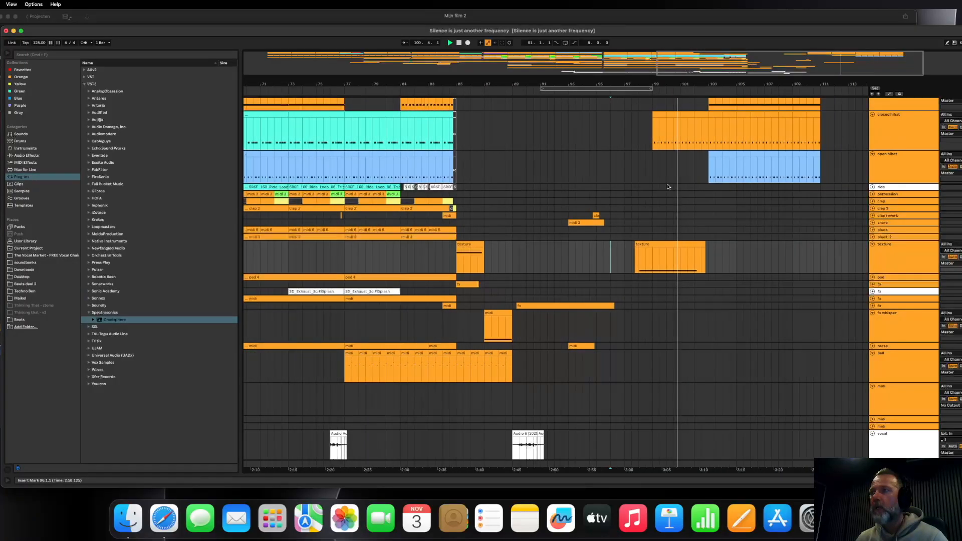
{"action": "left_click_drag", "start_coordinate": [704, 243], "coordinate": [707, 243]}
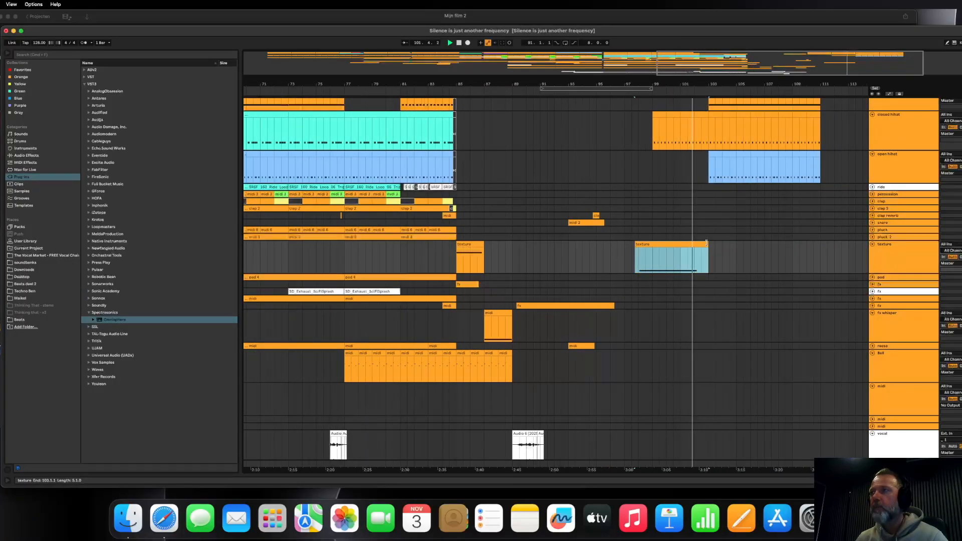
Show the automation lanes and raise the kick track's EQ Eight Device On automation for the bar from 102 to 103.
{"action": "scroll", "coordinate": [736, 173], "scroll_direction": "up", "scroll_amount": 5}
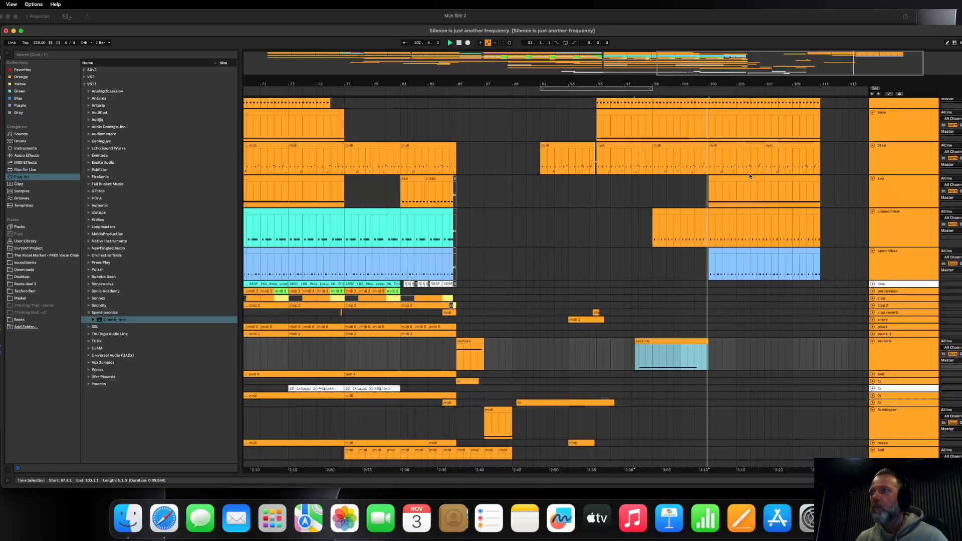
{"action": "scroll", "coordinate": [752, 169], "scroll_direction": "up", "scroll_amount": 2}
{"action": "left_click", "coordinate": [889, 94]}
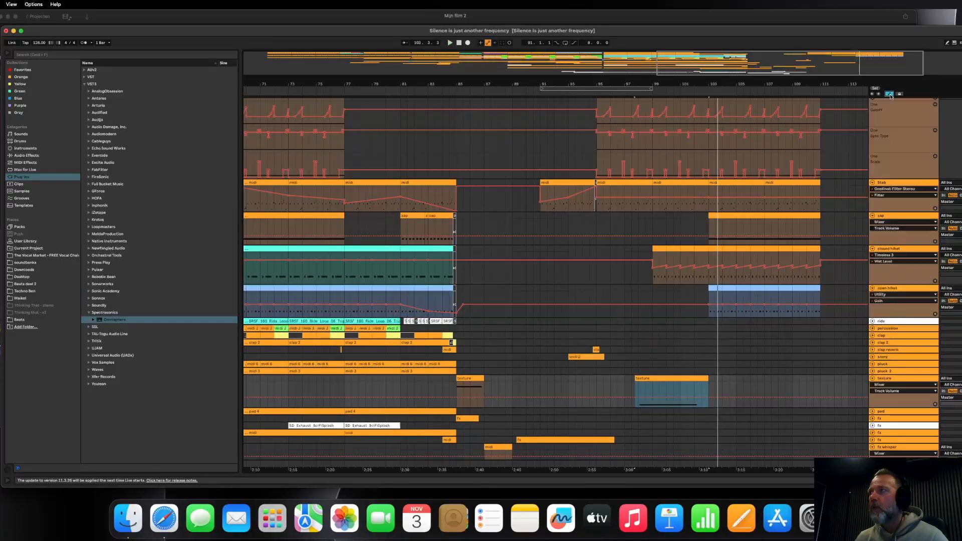
{"action": "scroll", "coordinate": [847, 138], "scroll_direction": "up", "scroll_amount": 5}
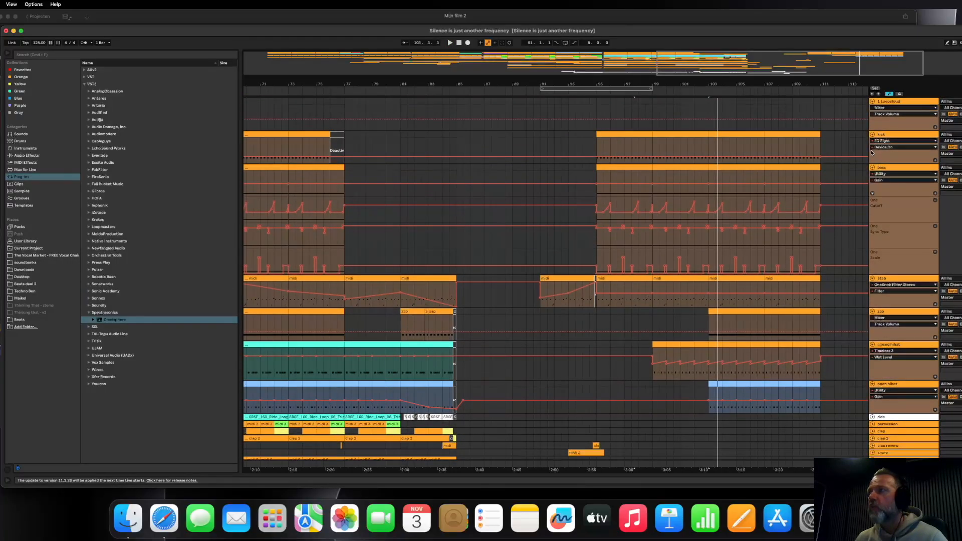
{"action": "scroll", "coordinate": [709, 147], "scroll_direction": "up", "scroll_amount": 4}
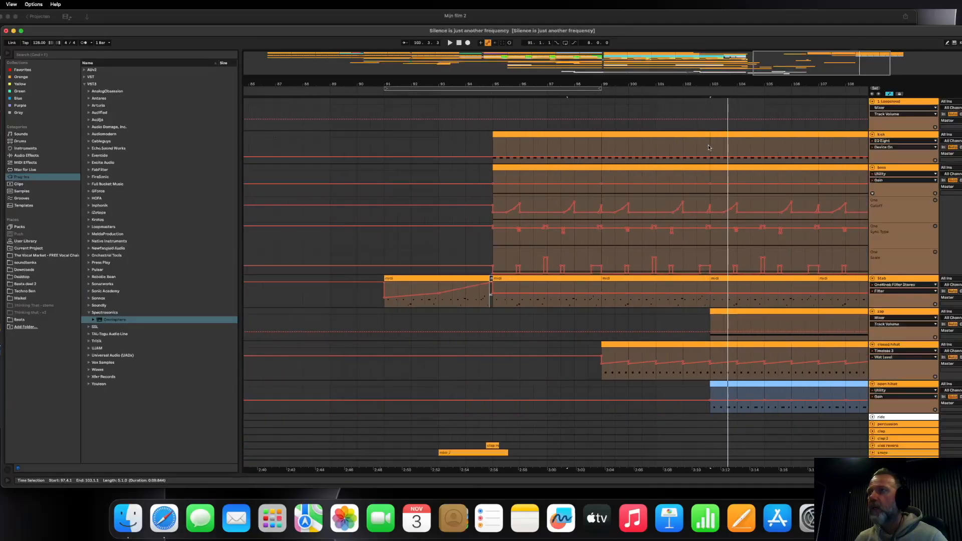
{"action": "left_click", "coordinate": [682, 158]}
{"action": "left_click", "coordinate": [710, 157]}
{"action": "left_click_drag", "start_coordinate": [689, 159], "coordinate": [684, 147]}
Hide the automation lanes and colour the one-bar kick section at bar 102 red.
{"action": "left_click", "coordinate": [889, 94]}
{"action": "right_click", "coordinate": [695, 136]}
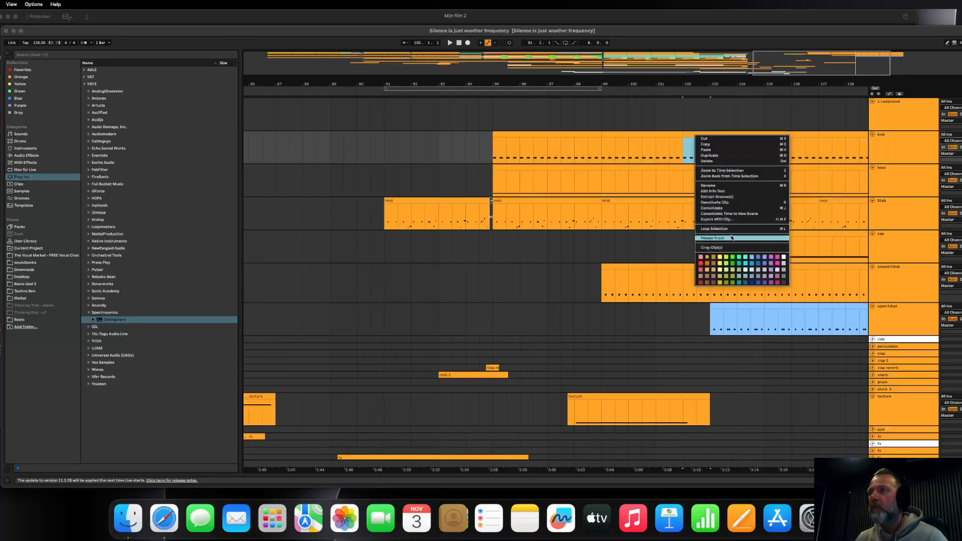
{"action": "left_click", "coordinate": [700, 264]}
{"action": "left_click_drag", "start_coordinate": [700, 80], "coordinate": [697, 89]}
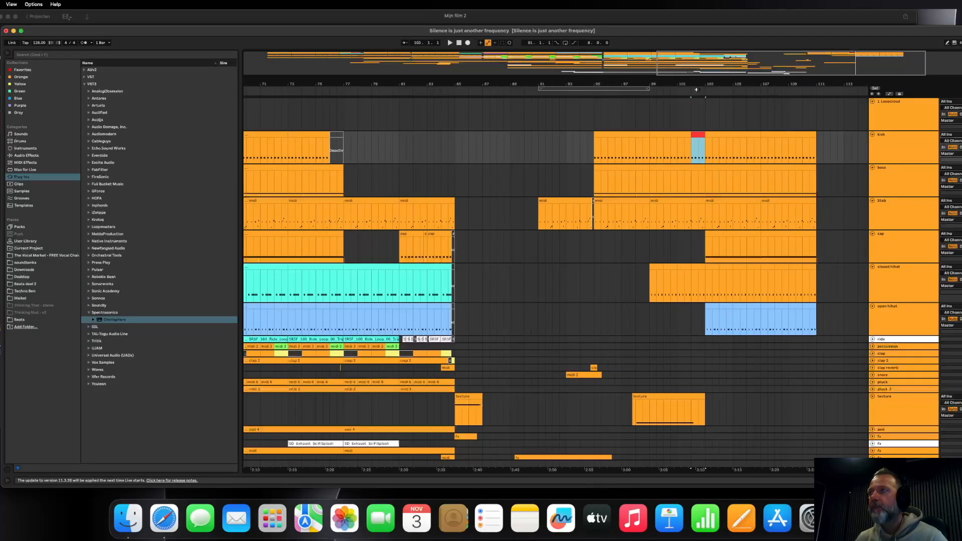
Listen to the transition through the red kick clip into bar 103 and show the automation lanes again.
{"action": "left_click", "coordinate": [685, 261]}
{"action": "key", "text": "space"}
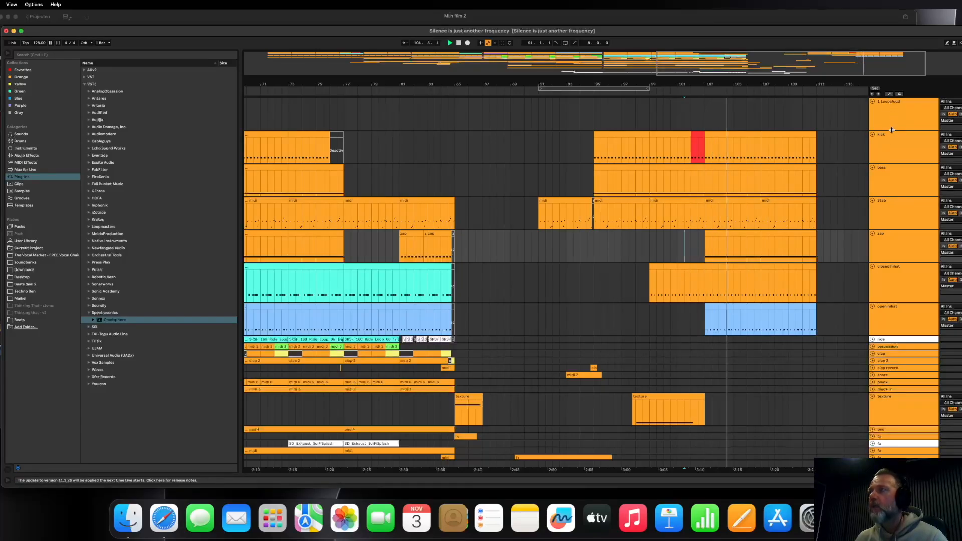
{"action": "key", "text": "space"}
{"action": "left_click", "coordinate": [889, 94]}
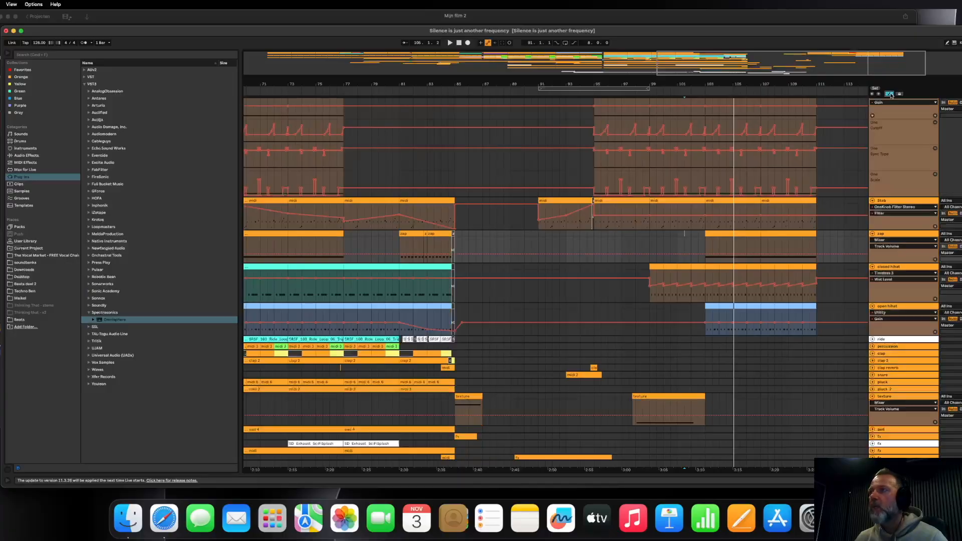
Shape the bass track's Cutoff automation into a rising ramp through bar 102, reaching 0.81 just before bar 103, and play it back.
{"action": "scroll", "coordinate": [713, 103], "scroll_direction": "up", "scroll_amount": 5}
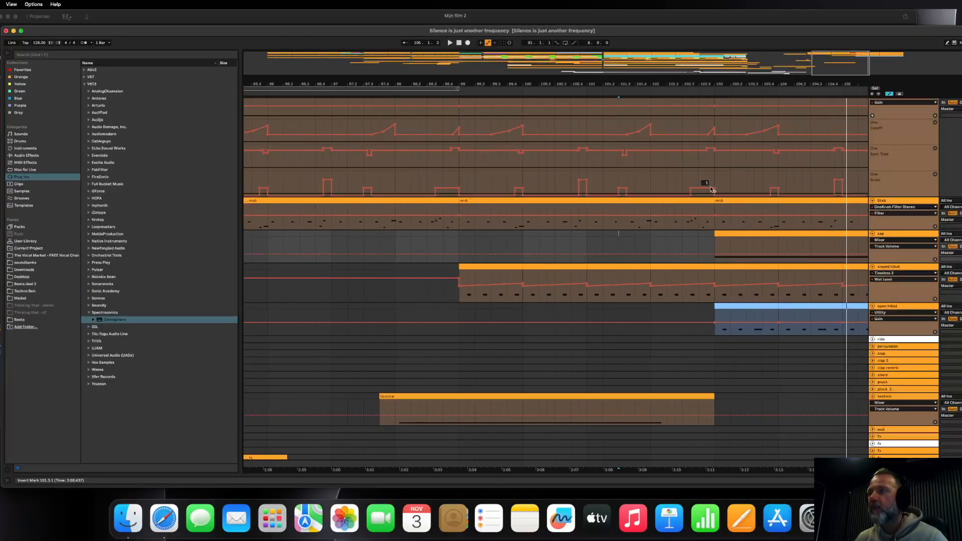
{"action": "scroll", "coordinate": [591, 130], "scroll_direction": "right", "scroll_amount": 5}
{"action": "left_click_drag", "start_coordinate": [561, 135], "coordinate": [617, 135]}
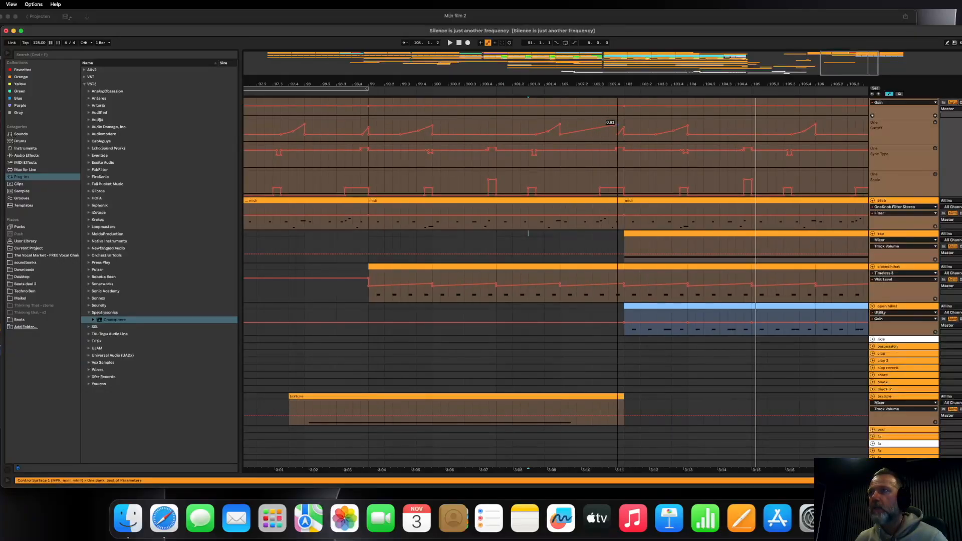
{"action": "left_click", "coordinate": [617, 128]}
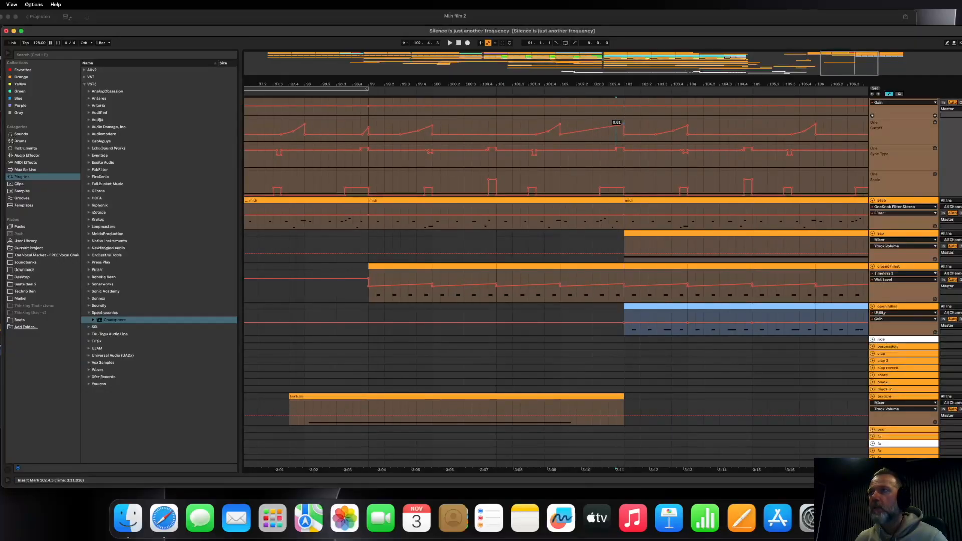
{"action": "left_click", "coordinate": [544, 148]}
{"action": "key", "text": "space"}
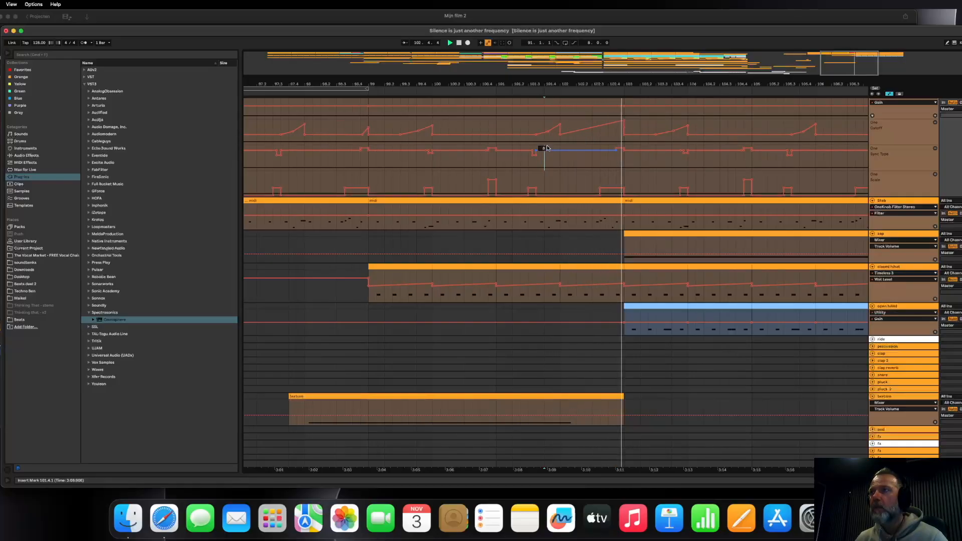
Hide the automation lanes and listen to the transition into bar 103 with the whole later arrangement in view.
{"action": "left_click", "coordinate": [889, 94]}
{"action": "left_click_drag", "start_coordinate": [641, 84], "coordinate": [706, 22]}
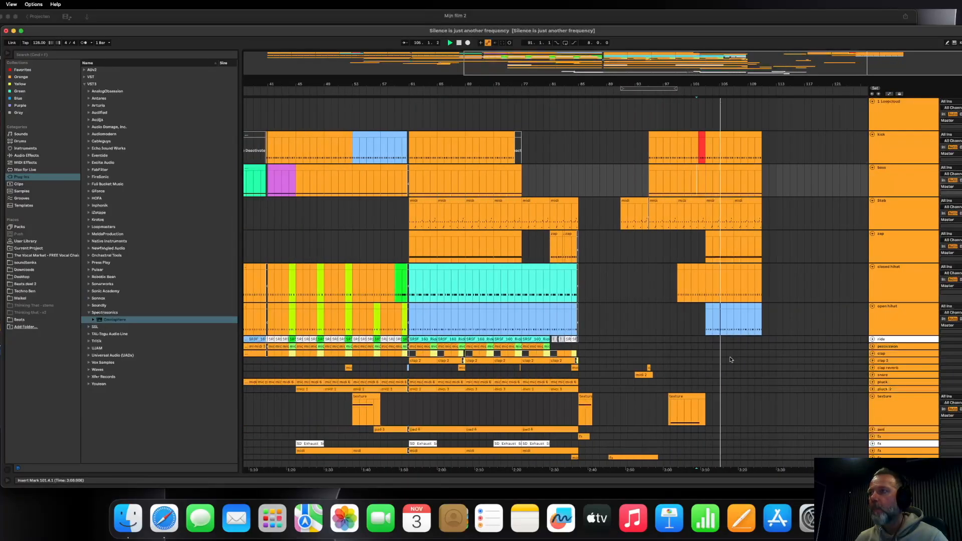
{"action": "left_click", "coordinate": [699, 339]}
{"action": "key", "text": "space"}
Fold the open hihat, closed hihat, cap and stab tracks, and unfold the pluck and snare tracks.
{"action": "left_click", "coordinate": [872, 306]}
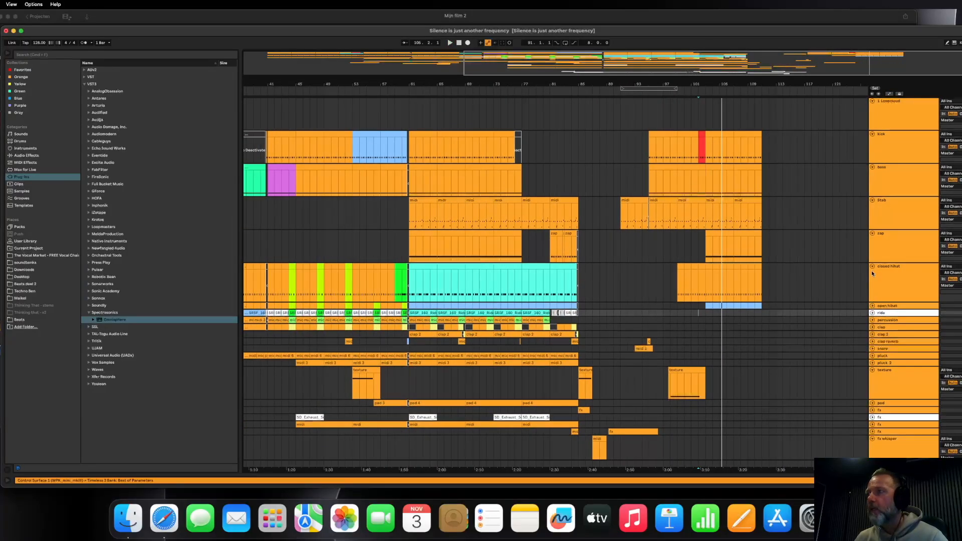
{"action": "left_click", "coordinate": [872, 267]}
{"action": "left_click", "coordinate": [872, 234]}
{"action": "left_click", "coordinate": [871, 199]}
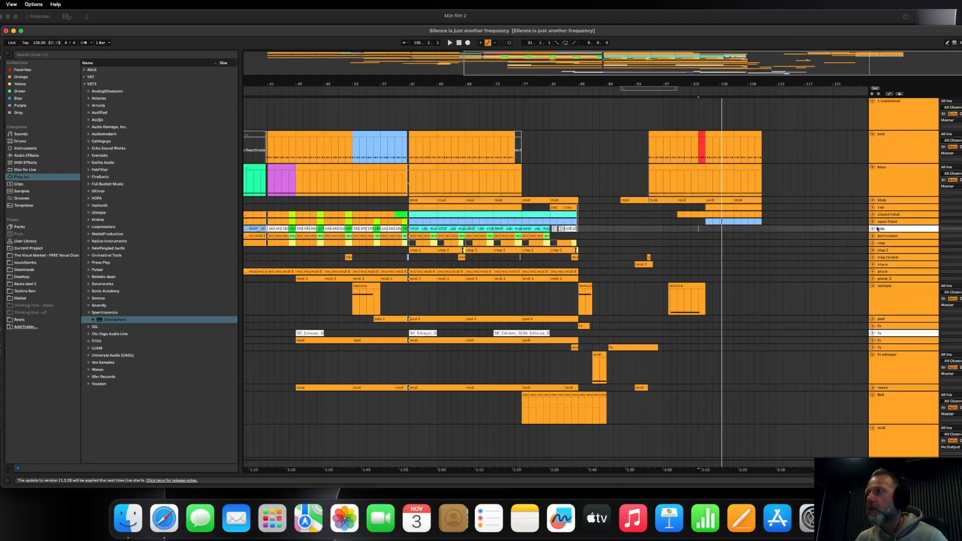
{"action": "scroll", "coordinate": [872, 264], "scroll_direction": "down", "scroll_amount": 1}
{"action": "left_click", "coordinate": [872, 266]}
{"action": "left_click", "coordinate": [872, 258]}
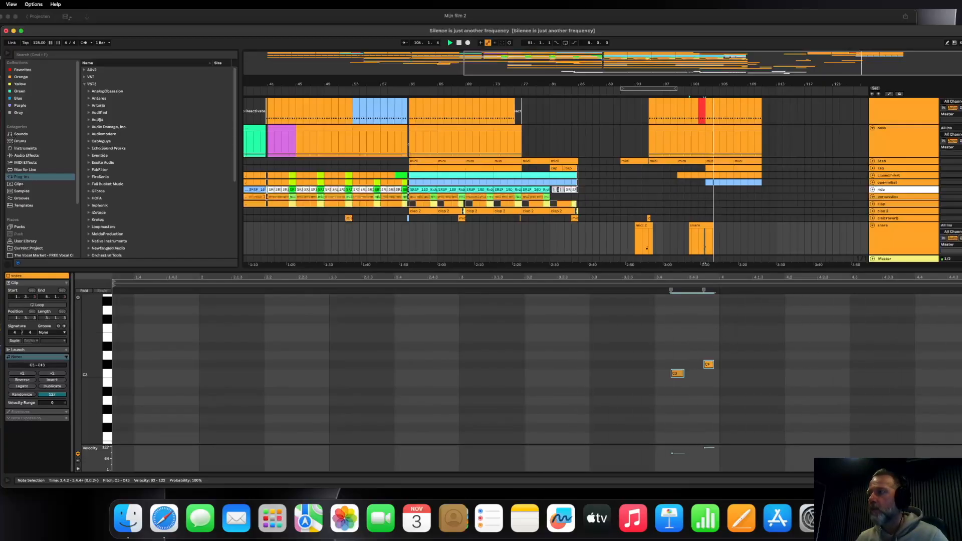
Listen to the new snare clip, trim its start to bar 102, and fold the snare track.
{"action": "key", "text": "super+alt+l"}
{"action": "left_click", "coordinate": [693, 245]}
{"action": "key", "text": "space"}
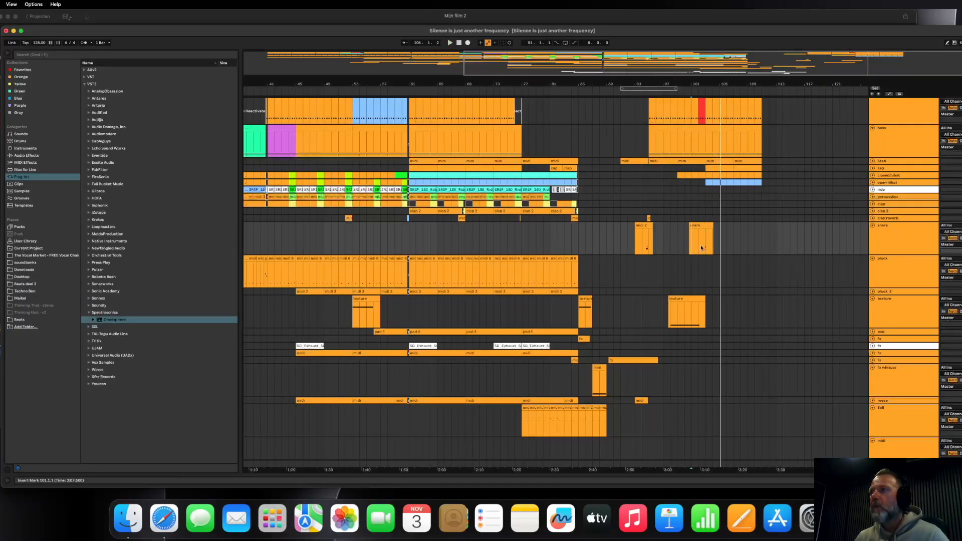
{"action": "left_click_drag", "start_coordinate": [692, 226], "coordinate": [707, 226]}
{"action": "left_click", "coordinate": [872, 226]}
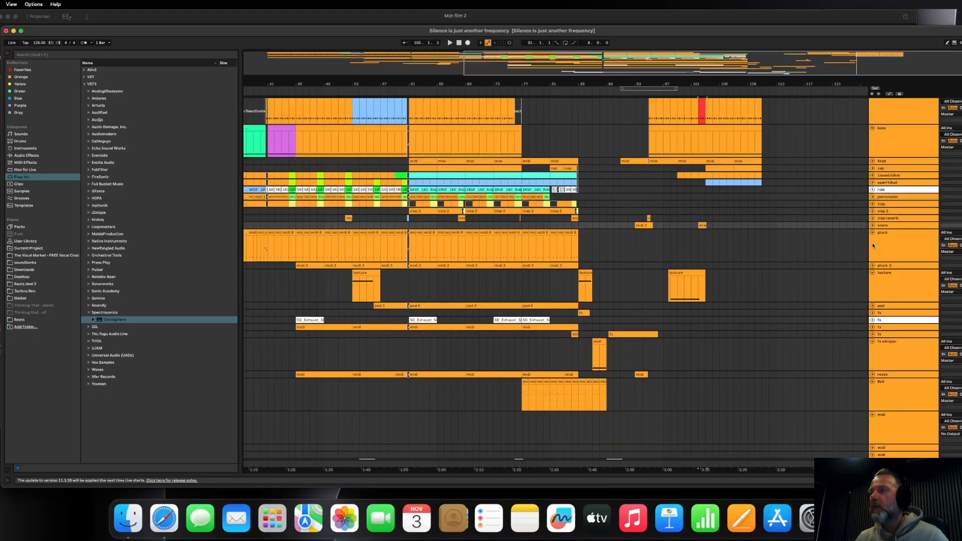
Copy the SD_Exhaust clip from bar 61 on the white fx track, place the copy at bar 103, and listen to it.
{"action": "left_click", "coordinate": [872, 319]}
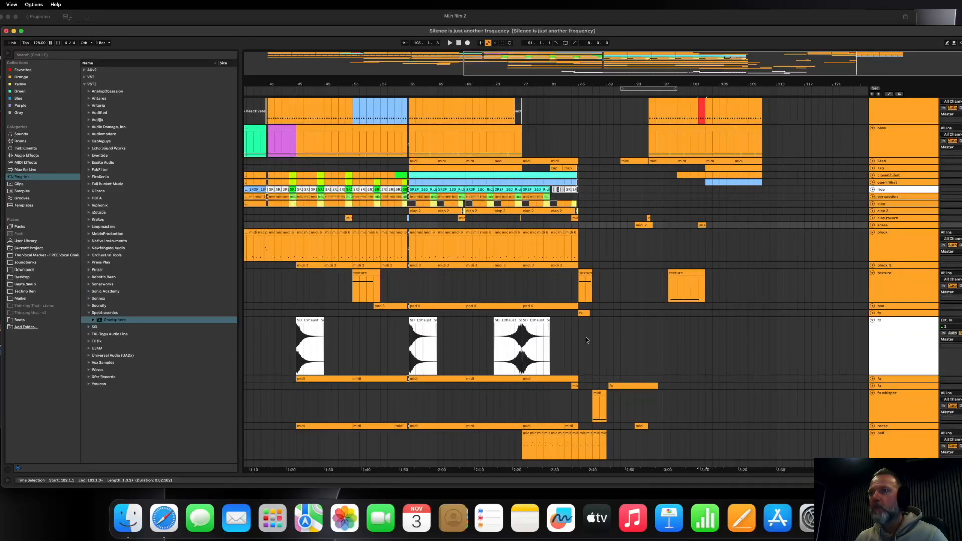
{"action": "left_click", "coordinate": [420, 322]}
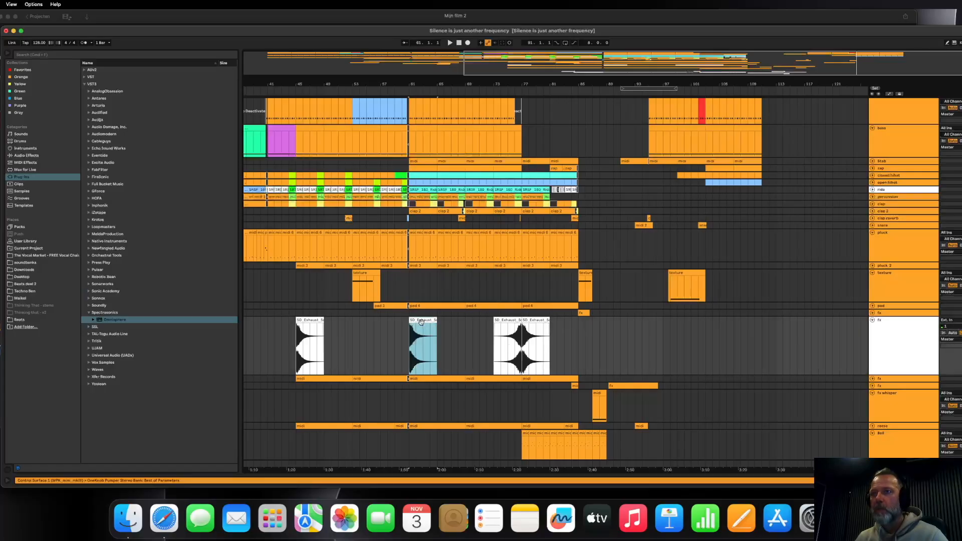
{"action": "left_click", "coordinate": [701, 331]}
{"action": "key", "text": "super+v"}
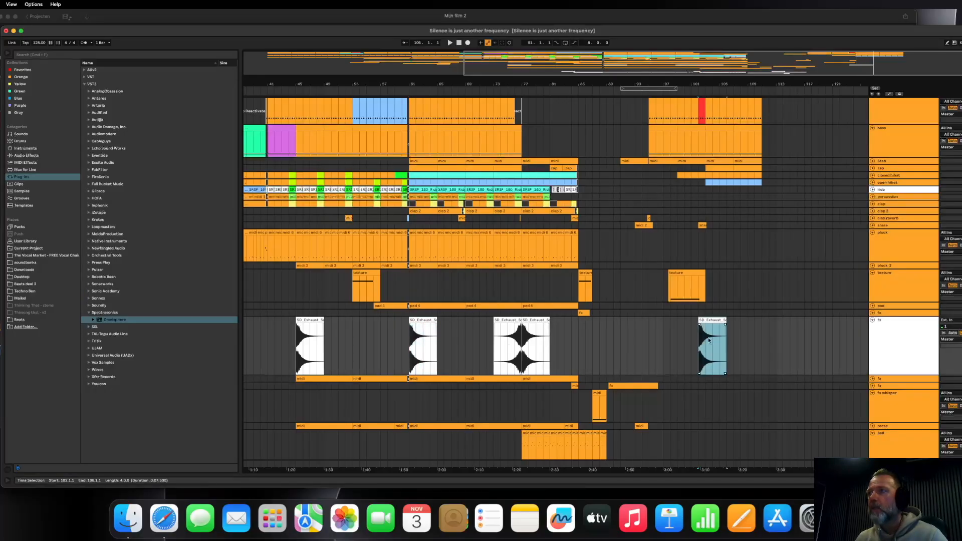
{"action": "left_click_drag", "start_coordinate": [709, 341], "coordinate": [716, 341]}
{"action": "left_click", "coordinate": [684, 336]}
{"action": "key", "text": "space"}
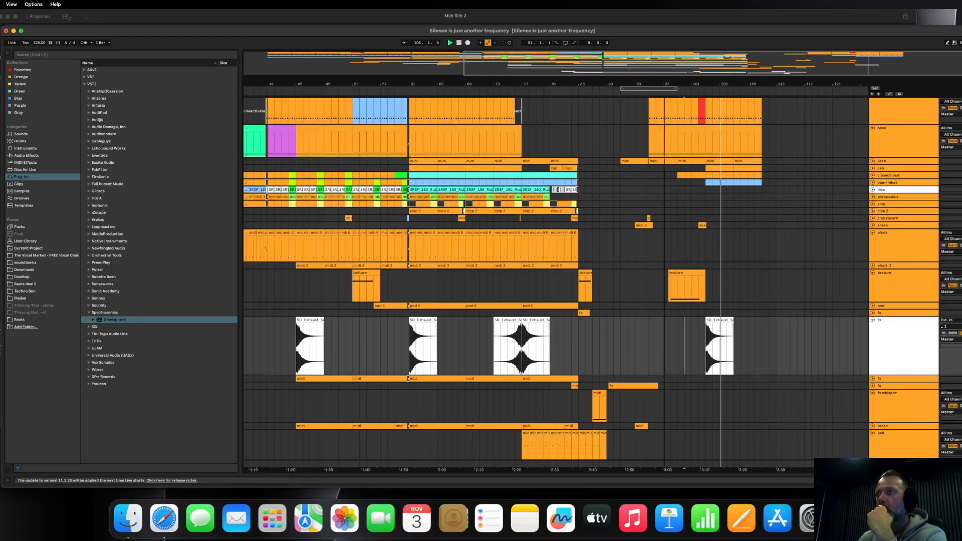
Duplicate the closed hihat track and delete bars 3 to 107 on the copy.
{"action": "key", "text": "minus"}
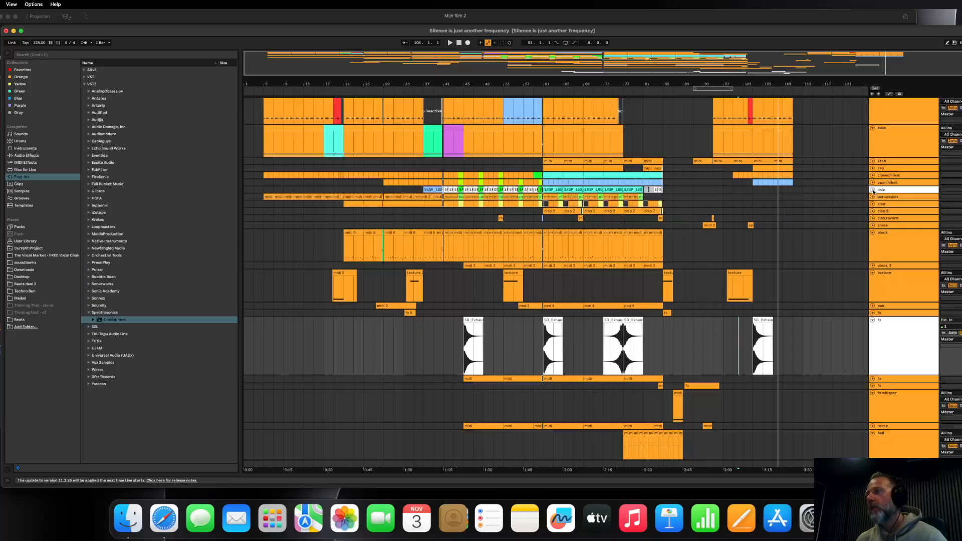
{"action": "scroll", "coordinate": [899, 179], "scroll_direction": "down", "scroll_amount": 2}
{"action": "left_click", "coordinate": [887, 153]}
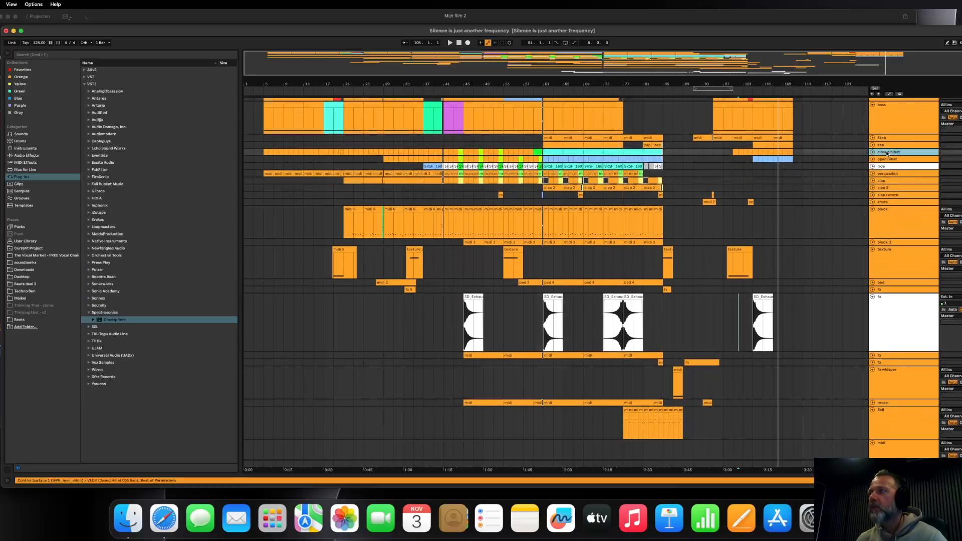
{"action": "key", "text": "super+d"}
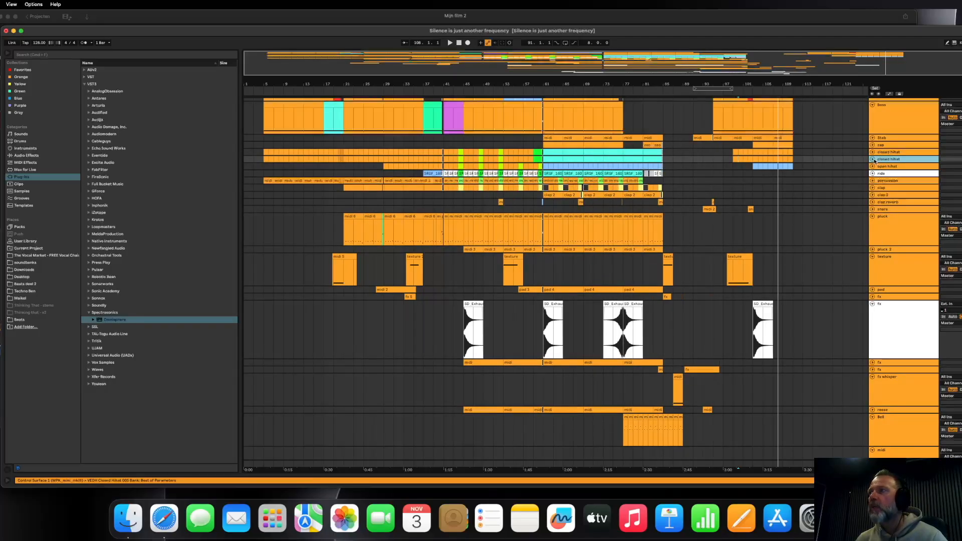
{"action": "left_click", "coordinate": [873, 159]}
{"action": "left_click_drag", "start_coordinate": [774, 177], "coordinate": [249, 169]}
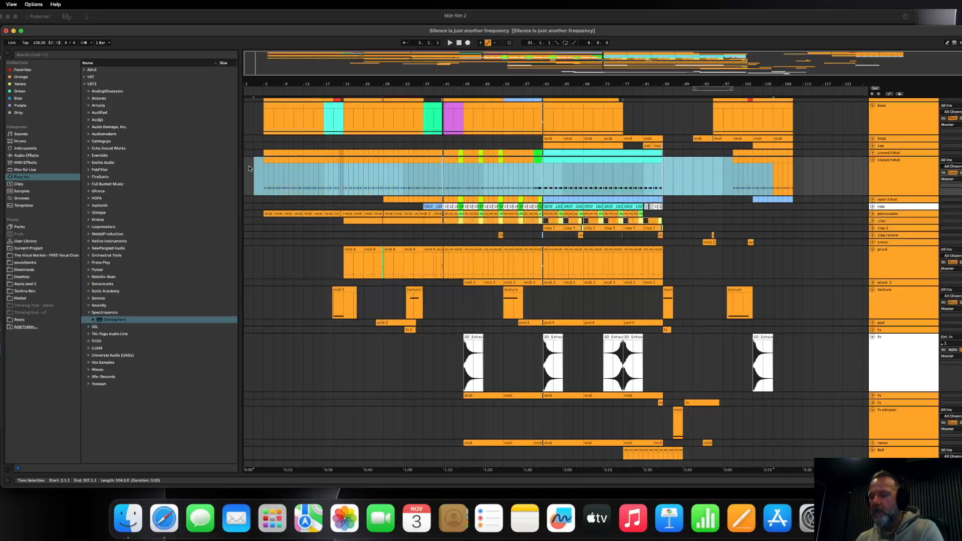
{"action": "key", "text": "Delete"}
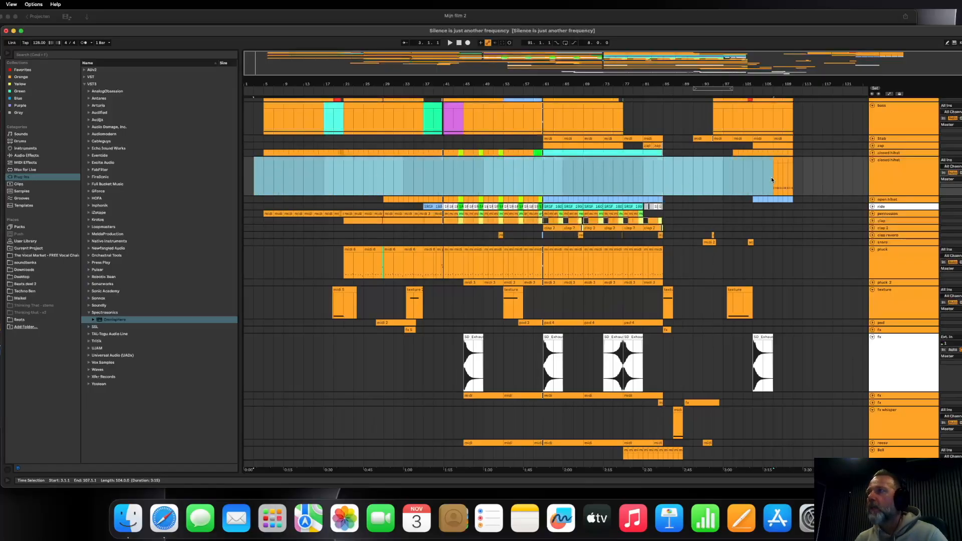
Extend the copied hihat clip back to bar 103, consolidate bars 103 to 107, duplicate them up to bar 111, and listen.
{"action": "left_click_drag", "start_coordinate": [775, 169], "coordinate": [753, 176]}
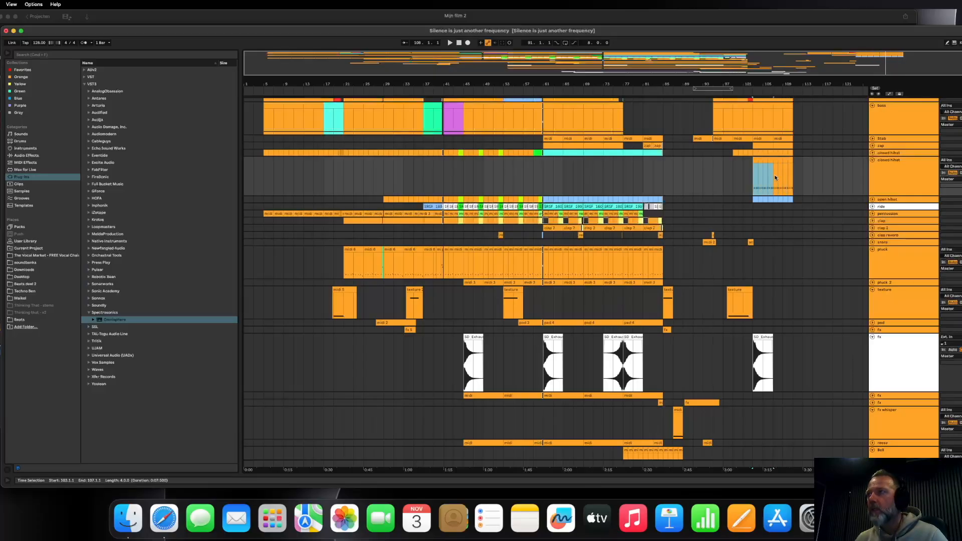
{"action": "right_click", "coordinate": [773, 176]}
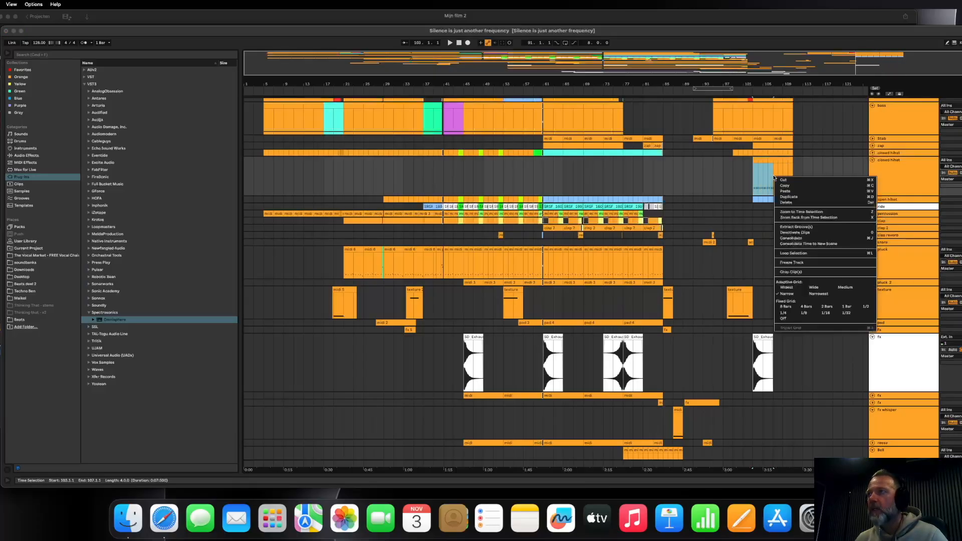
{"action": "left_click", "coordinate": [791, 238]}
{"action": "key", "text": "super+d"}
{"action": "left_click", "coordinate": [744, 180]}
{"action": "key", "text": "space"}
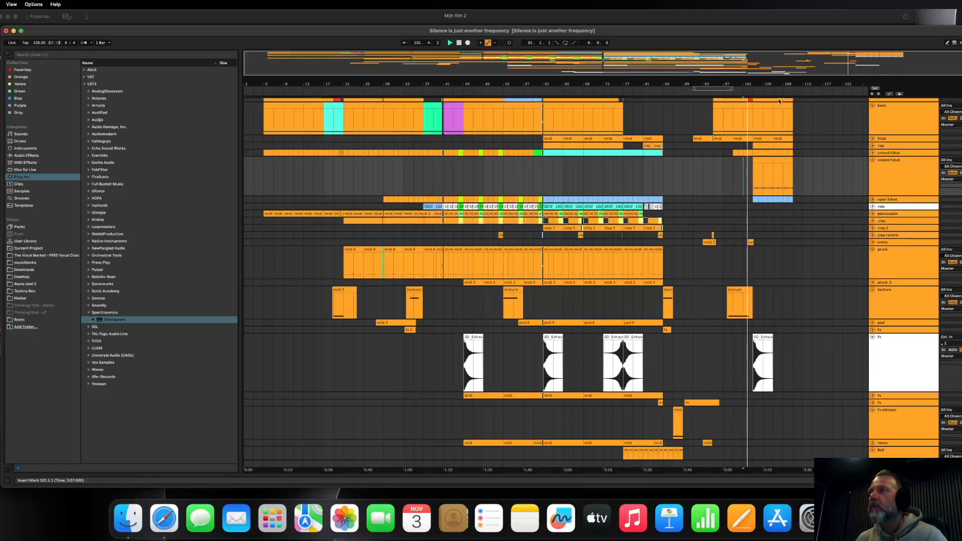
Audition the samples in the VEDH Open Hihats folder of the Vengeance Essential Deep House pack.
{"action": "left_click", "coordinate": [872, 166]}
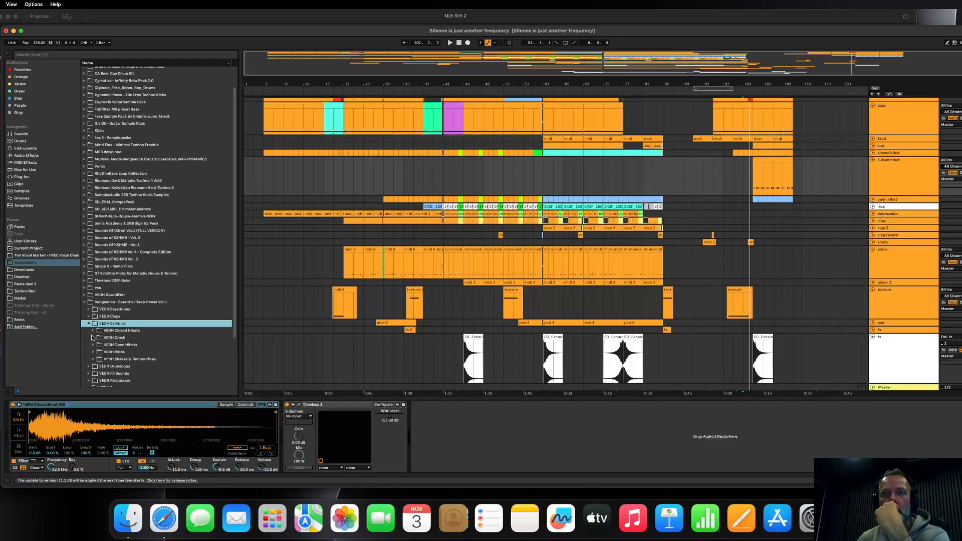
{"action": "left_click", "coordinate": [93, 344]}
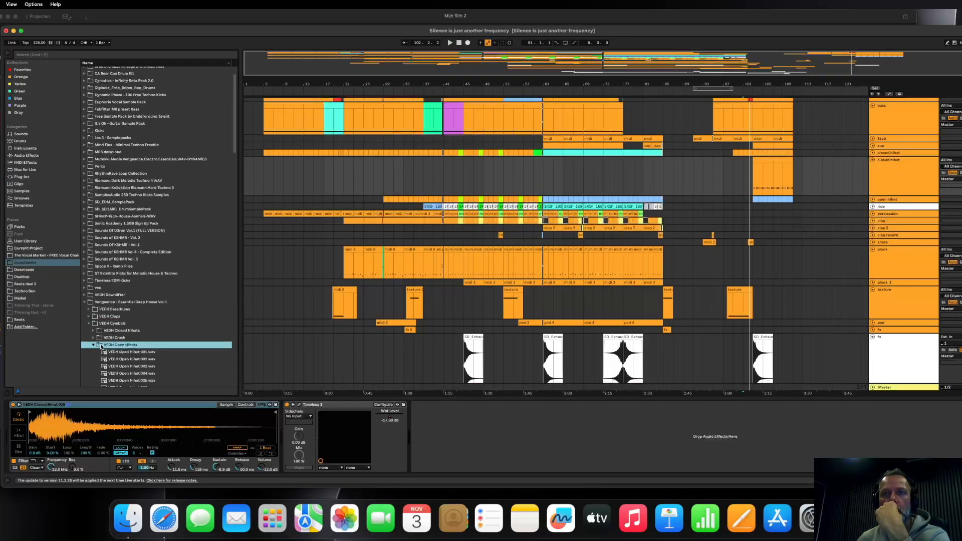
{"action": "left_click", "coordinate": [140, 351]}
{"action": "scroll", "coordinate": [145, 333], "scroll_direction": "down", "scroll_amount": 5}
{"action": "left_click", "coordinate": [119, 233]}
{"action": "key", "text": "Down"}
{"action": "key", "text": "Down"}
{"action": "key", "text": "Down"}
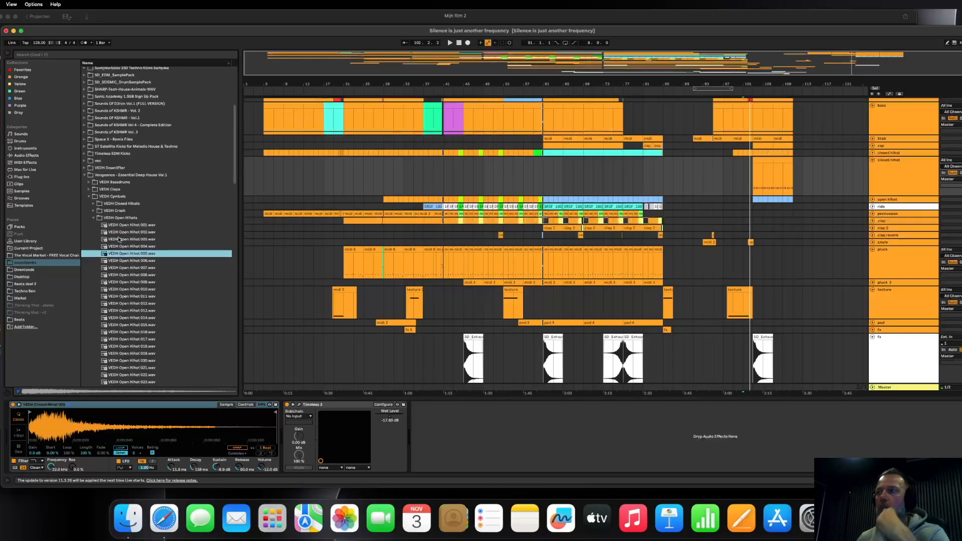
Load VEDH Open Hihat 005.wav into the duplicated closed hihat track's sampler and play it in the arrangement.
{"action": "left_click", "coordinate": [894, 175]}
{"action": "left_click", "coordinate": [125, 253]}
{"action": "double_click", "coordinate": [124, 253]}
{"action": "key", "text": "space"}
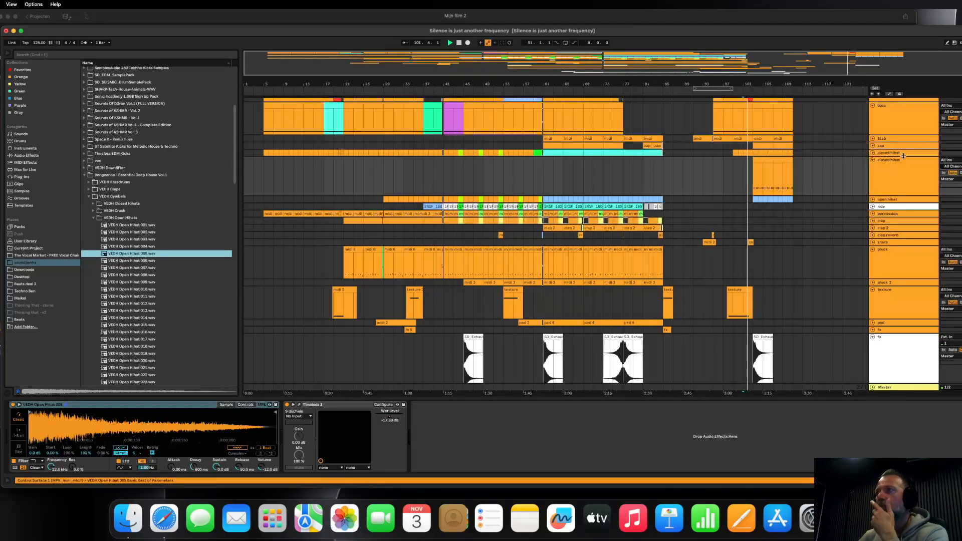
Rename the duplicated hihat track as open hihat 2 and move it below the open hihat track.
{"action": "right_click", "coordinate": [883, 163]}
{"action": "left_click", "coordinate": [899, 191]}
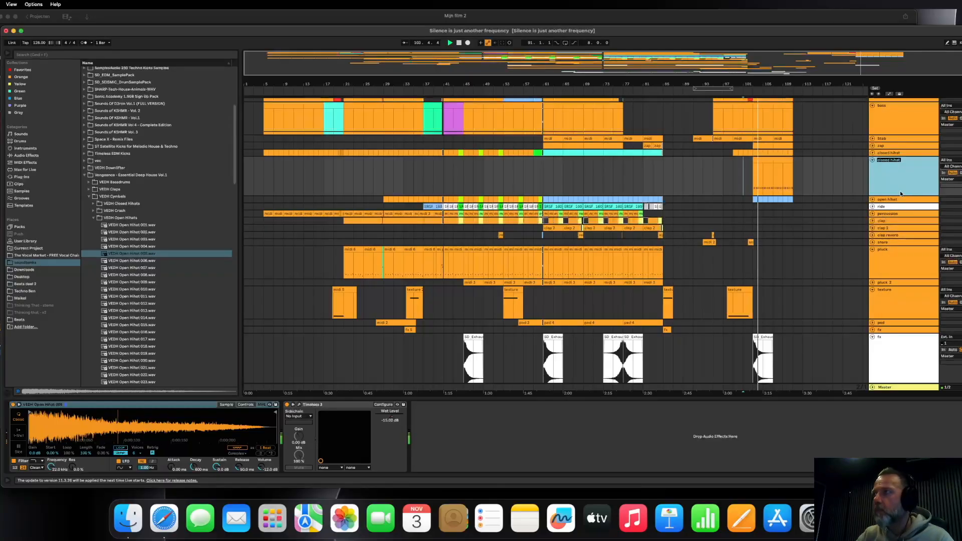
{"action": "type", "text": "open hiha"}
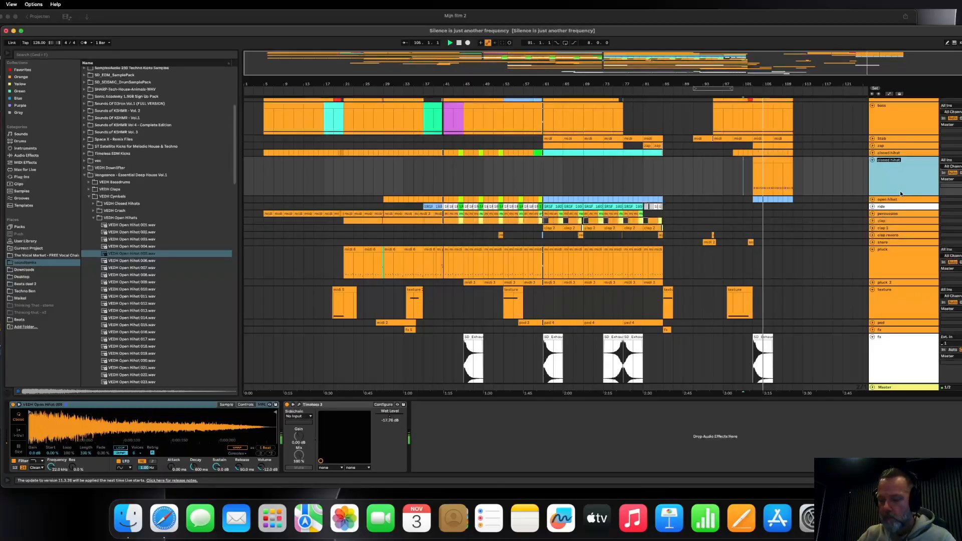
{"action": "type", "text": "t 2"}
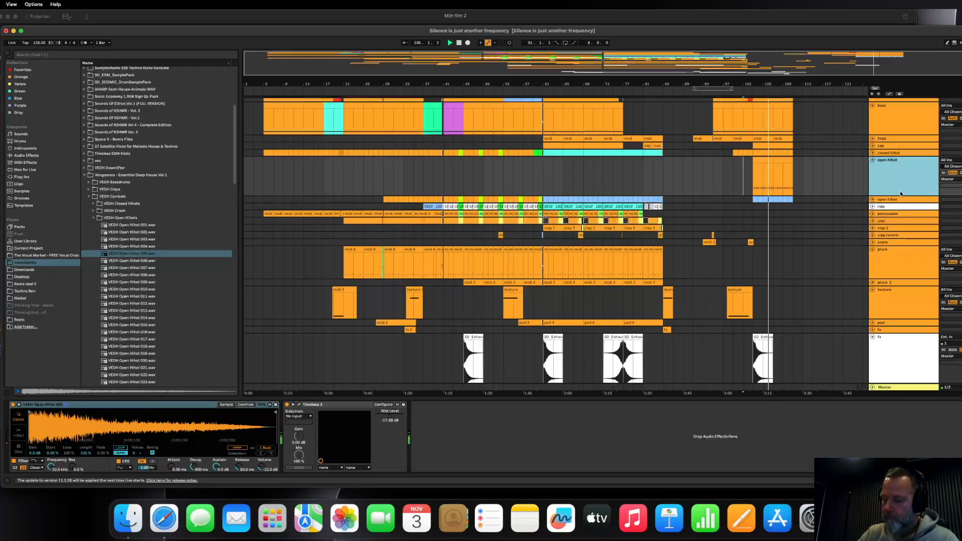
{"action": "key", "text": "Return"}
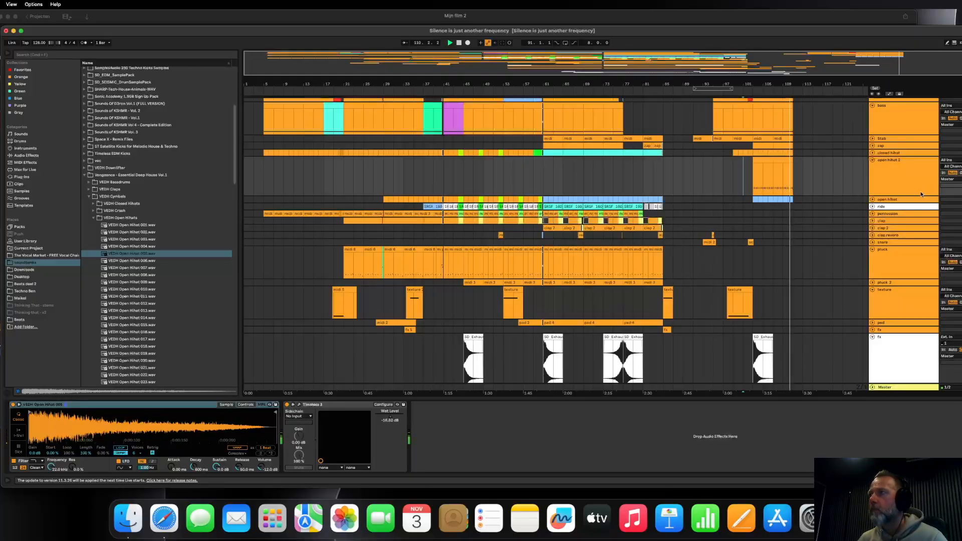
{"action": "key", "text": "space"}
{"action": "left_click_drag", "start_coordinate": [887, 189], "coordinate": [887, 202]}
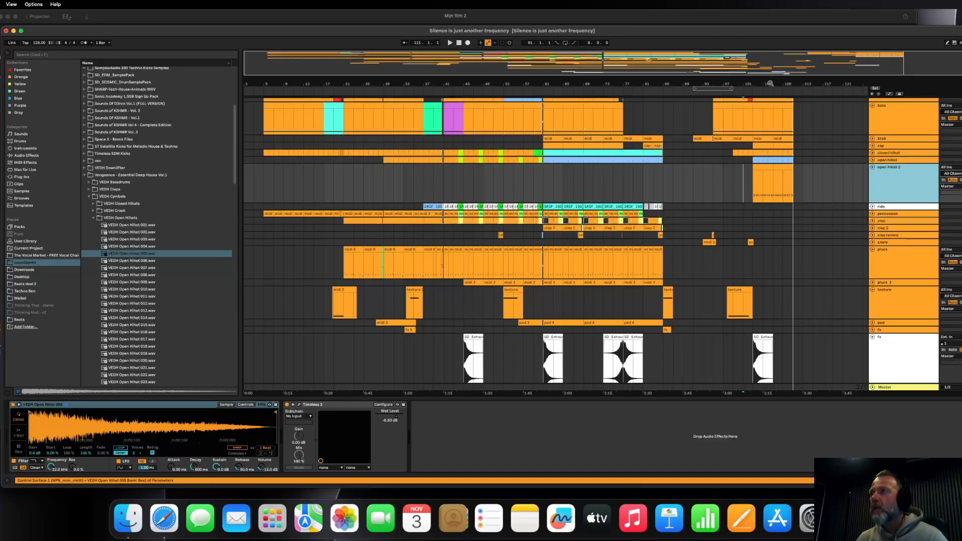
Play the new open hihat 2 part and remove the Timeless 3 effect from that track.
{"action": "left_click_drag", "start_coordinate": [770, 84], "coordinate": [847, 142]}
{"action": "left_click", "coordinate": [872, 160]}
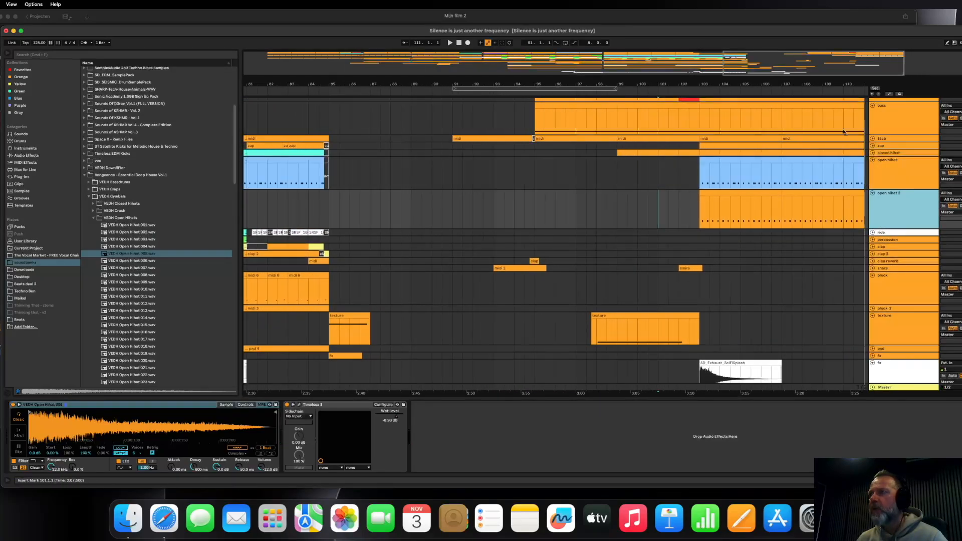
{"action": "left_click_drag", "start_coordinate": [815, 85], "coordinate": [646, 61]}
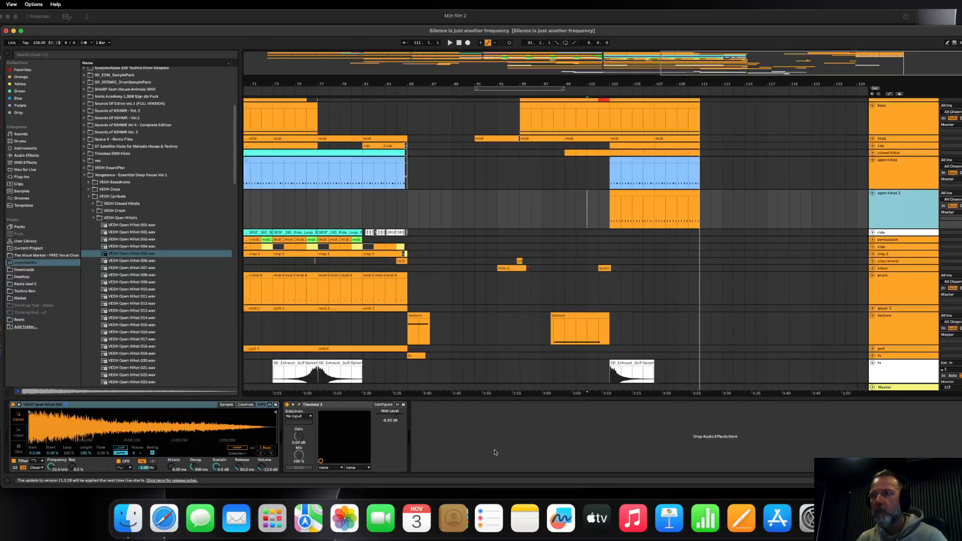
{"action": "left_click", "coordinate": [261, 467]}
{"action": "key", "text": "space"}
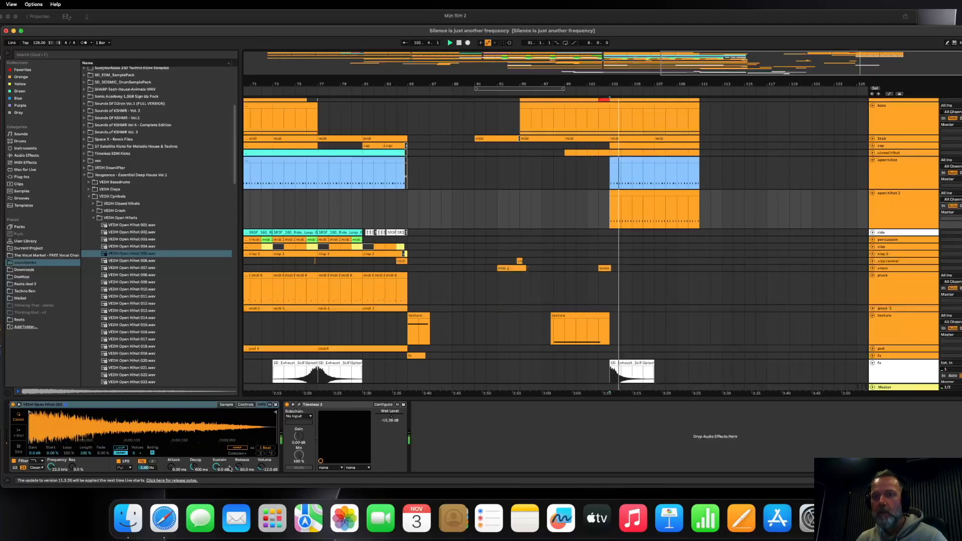
{"action": "right_click", "coordinate": [331, 405]}
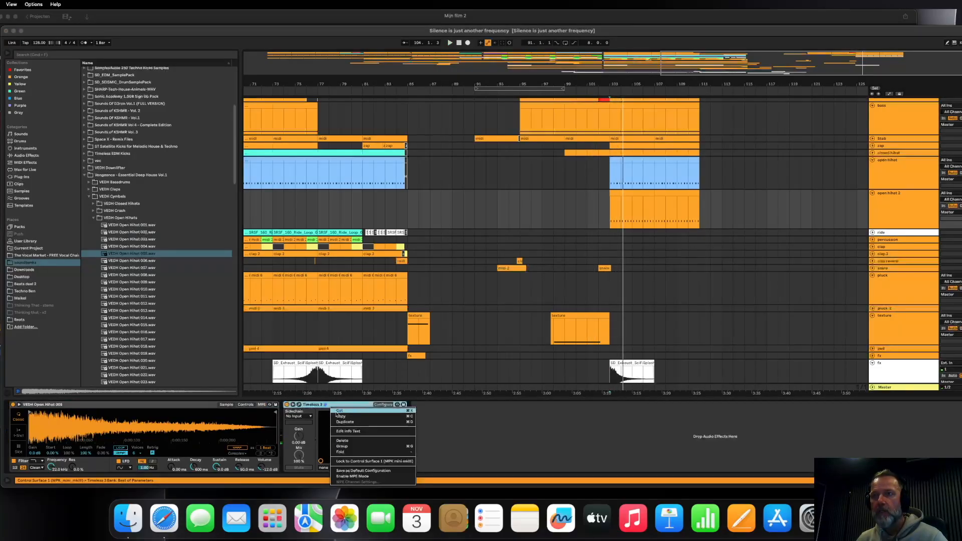
{"action": "left_click", "coordinate": [337, 411]}
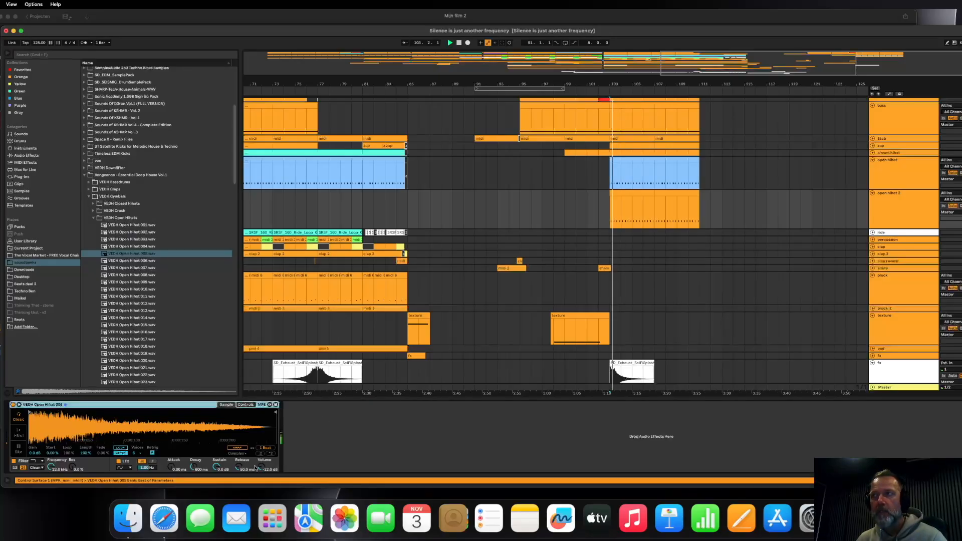
Lower the sustain and adjust the decay in the open hihat 2 track's sampler, and listen to the arrangement.
{"action": "left_click_drag", "start_coordinate": [216, 467], "coordinate": [194, 466]}
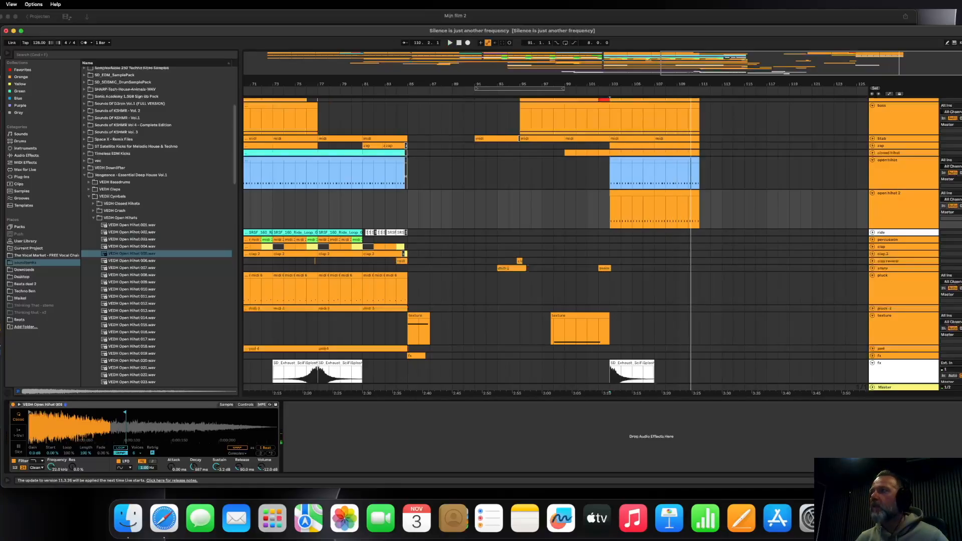
{"action": "left_click", "coordinate": [593, 215]}
{"action": "key", "text": "space"}
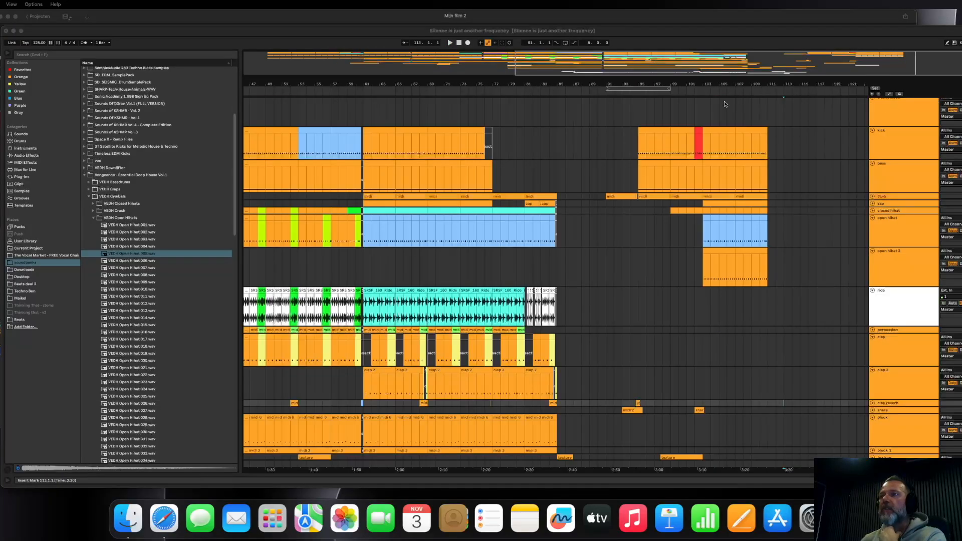
Copy the clap and clap 2 clips from bars 61 to 65 and paste them at bar 107.
{"action": "scroll", "coordinate": [721, 193], "scroll_direction": "down", "scroll_amount": 2}
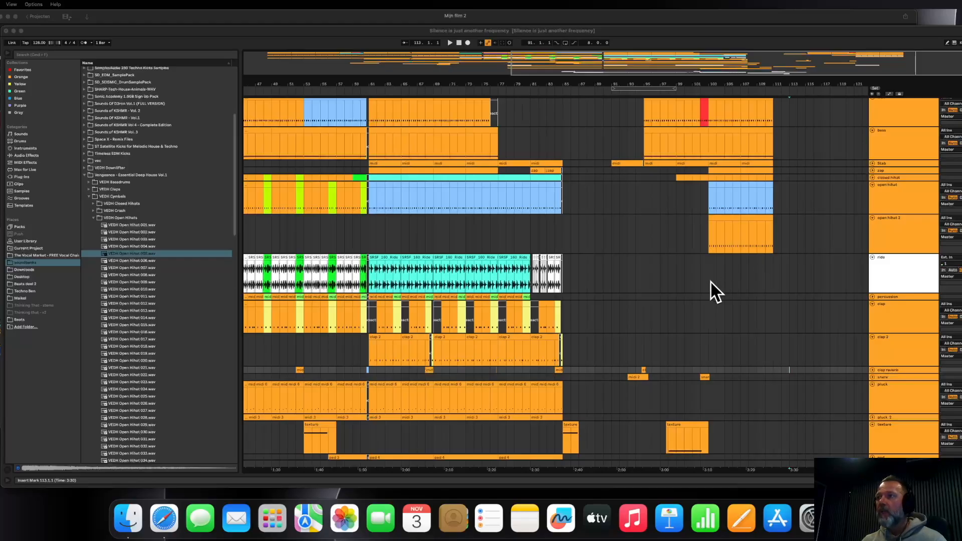
{"action": "left_click", "coordinate": [370, 317]}
{"action": "left_click_drag", "start_coordinate": [369, 317], "coordinate": [402, 357]}
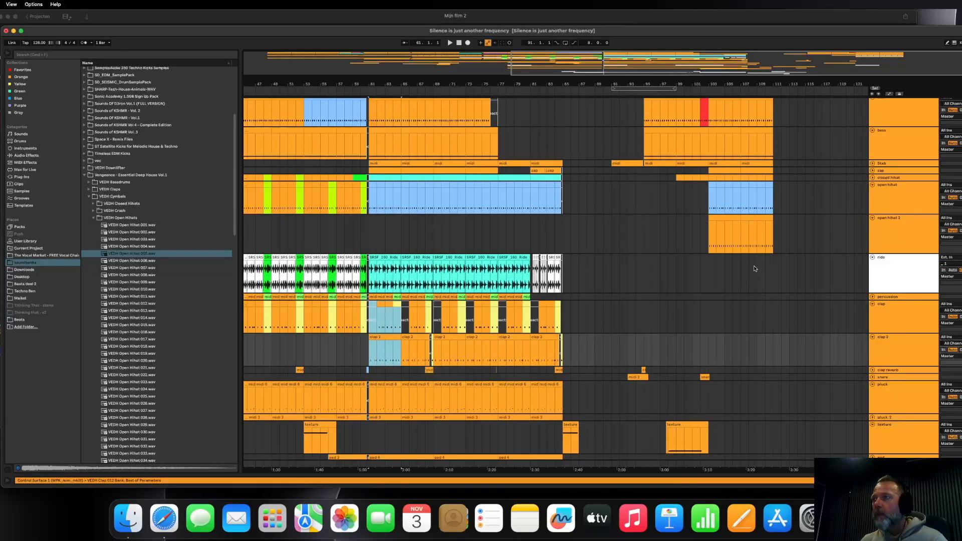
{"action": "left_click", "coordinate": [741, 317]}
{"action": "key", "text": "super+v"}
{"action": "left_click", "coordinate": [739, 327]}
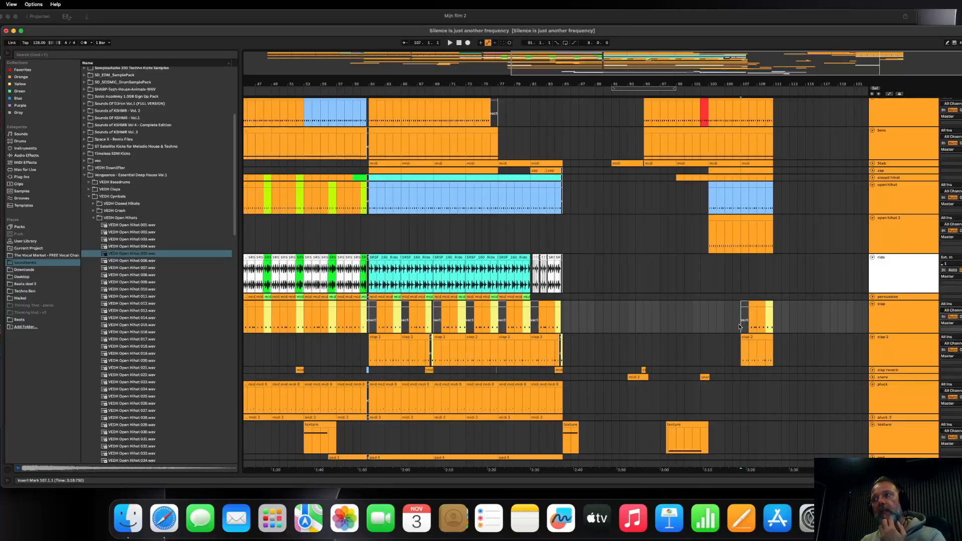
Try copying the turquoise ride loop clip at bar 61 to bar 107 on the ride track.
{"action": "left_click", "coordinate": [389, 258]}
{"action": "left_click", "coordinate": [742, 268]}
{"action": "key", "text": "super+v"}
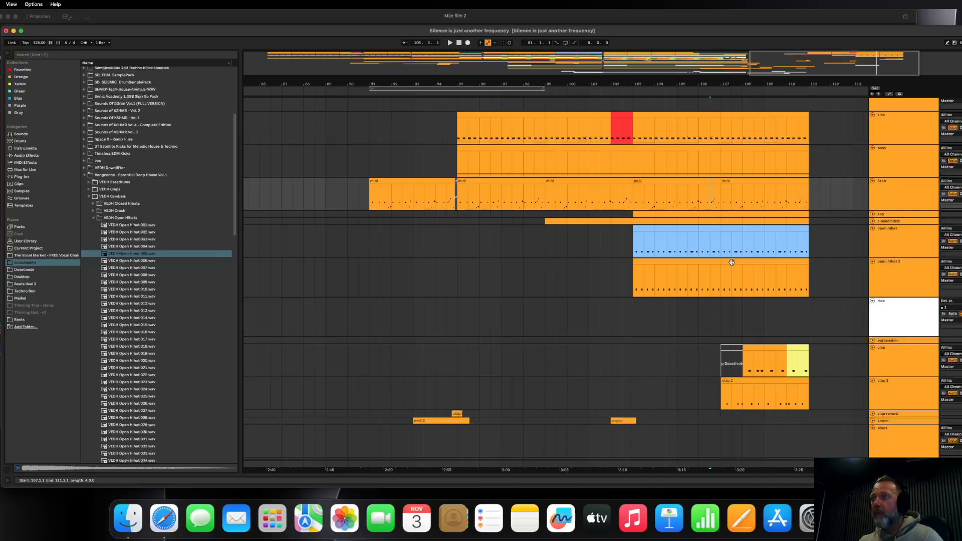
Split off the last two beats of the stab clip, from 106.3.1 to 107.1.1.
{"action": "left_click_drag", "start_coordinate": [709, 203], "coordinate": [724, 202]}
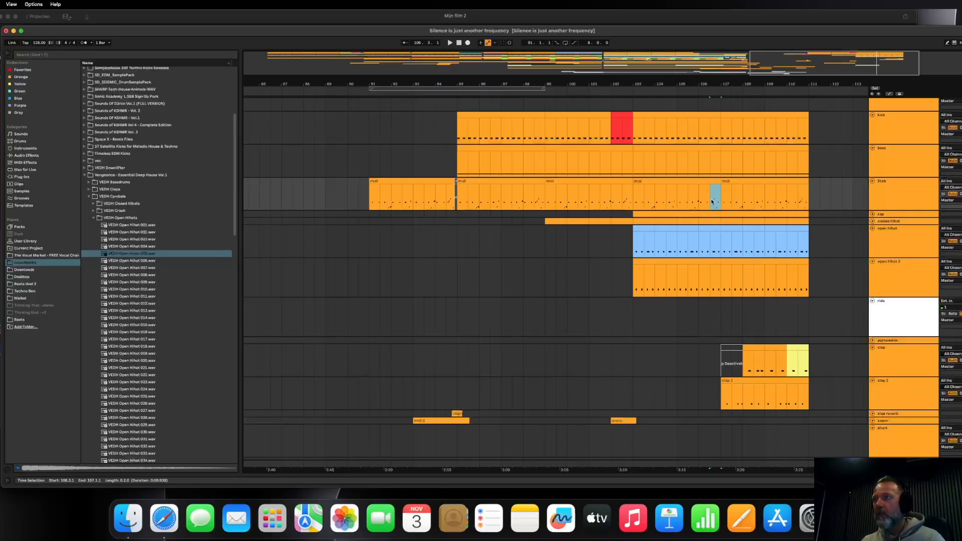
{"action": "right_click", "coordinate": [712, 202]}
{"action": "left_click", "coordinate": [719, 233]}
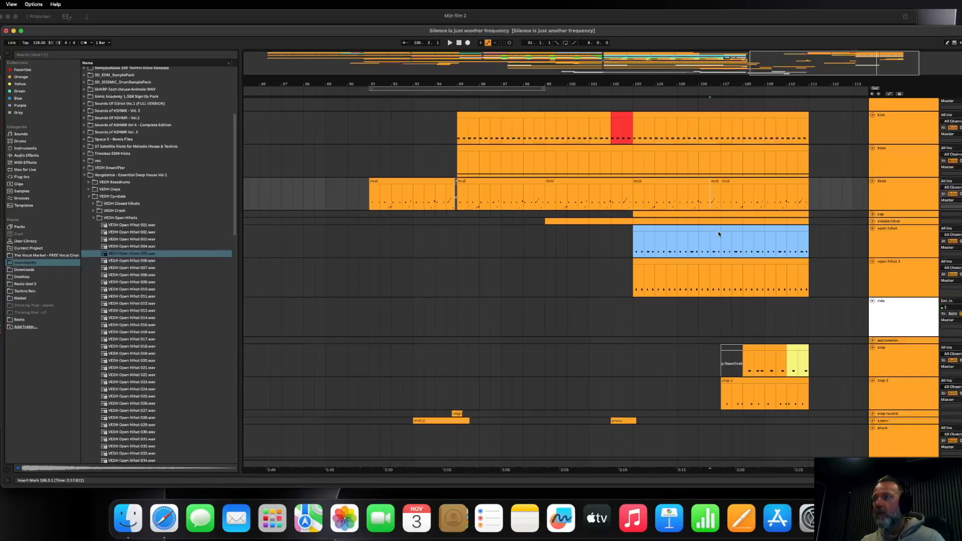
Transpose all notes in the split-off stab clip up an octave and play the passage.
{"action": "double_click", "coordinate": [716, 181]}
{"action": "key", "text": "super+a"}
{"action": "key", "text": "shift+Up"}
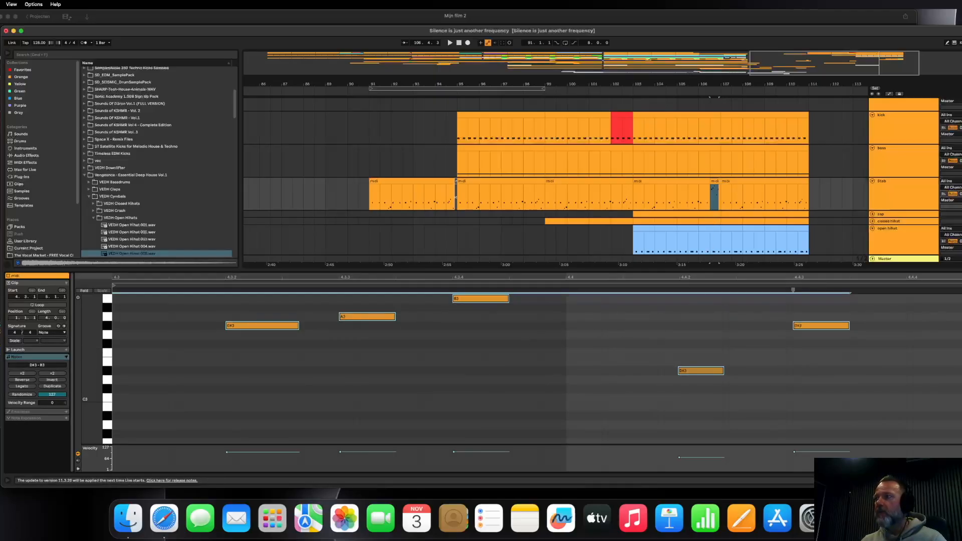
{"action": "key", "text": "super+alt+l"}
{"action": "left_click", "coordinate": [705, 282]}
{"action": "key", "text": "space"}
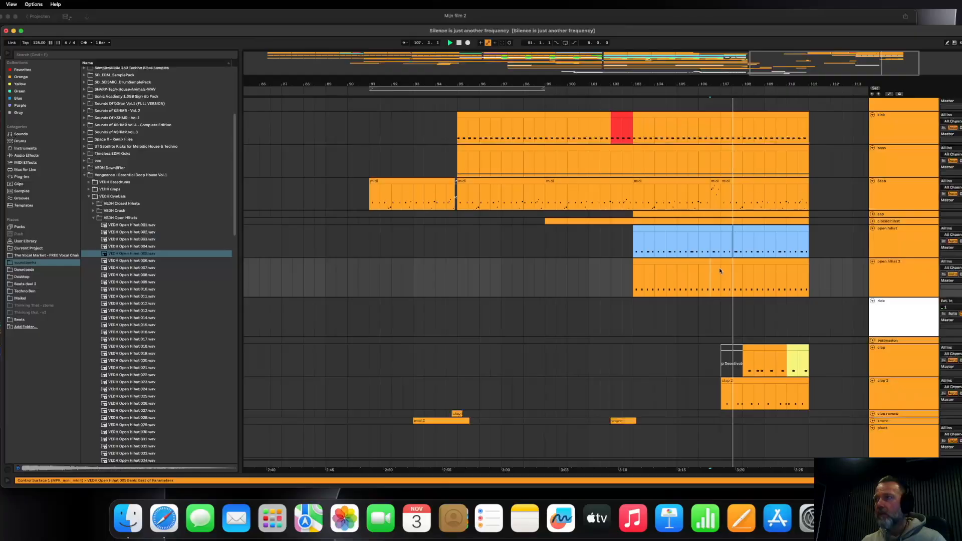
Draw a rising OneKnob Filter automation ramp on the stab track from bar 106 to bar 107, and listen.
{"action": "key", "text": "a"}
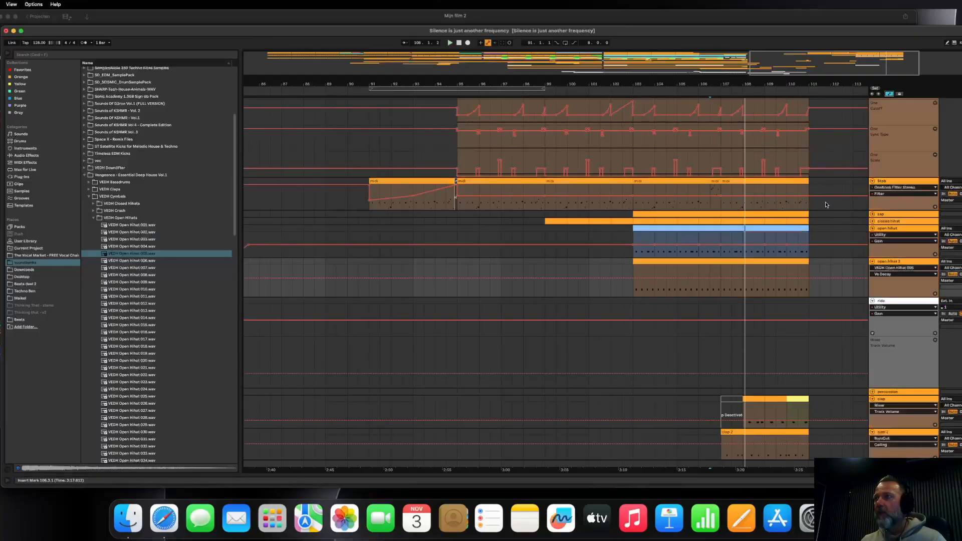
{"action": "left_click", "coordinate": [698, 197]}
{"action": "left_click", "coordinate": [719, 197]}
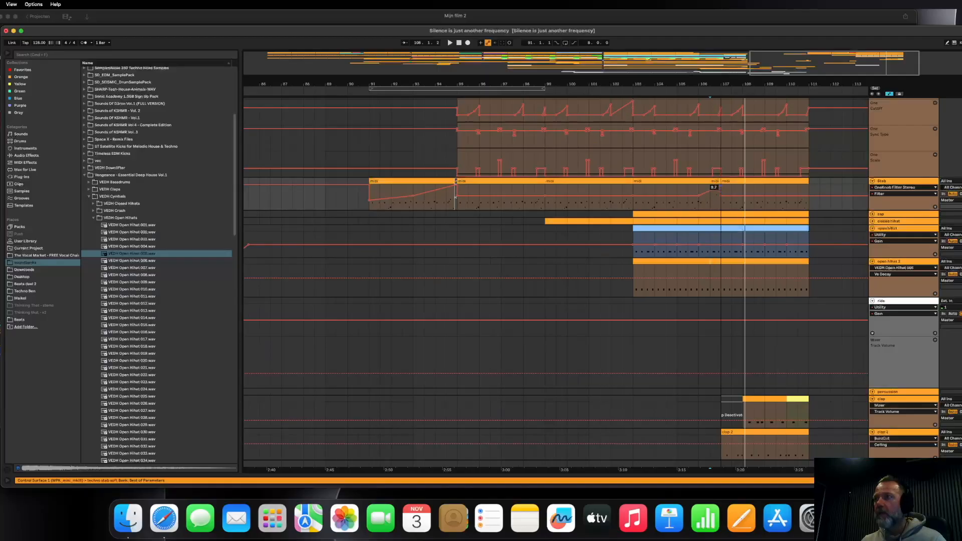
{"action": "left_click", "coordinate": [670, 219]}
{"action": "key", "text": "space"}
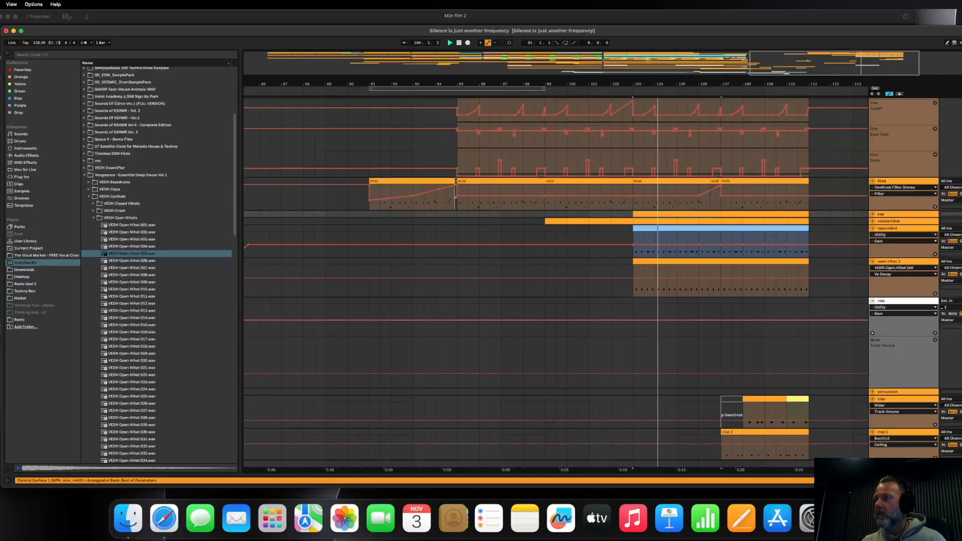
{"action": "key", "text": "shift+Tab"}
{"action": "scroll", "coordinate": [874, 372], "scroll_direction": "up", "scroll_amount": 5}
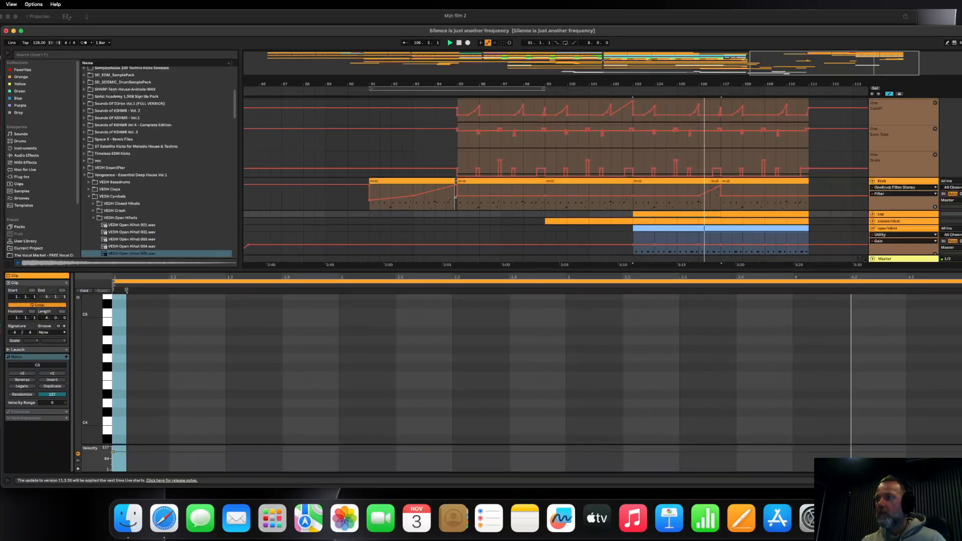
{"action": "key", "text": "super+alt+l"}
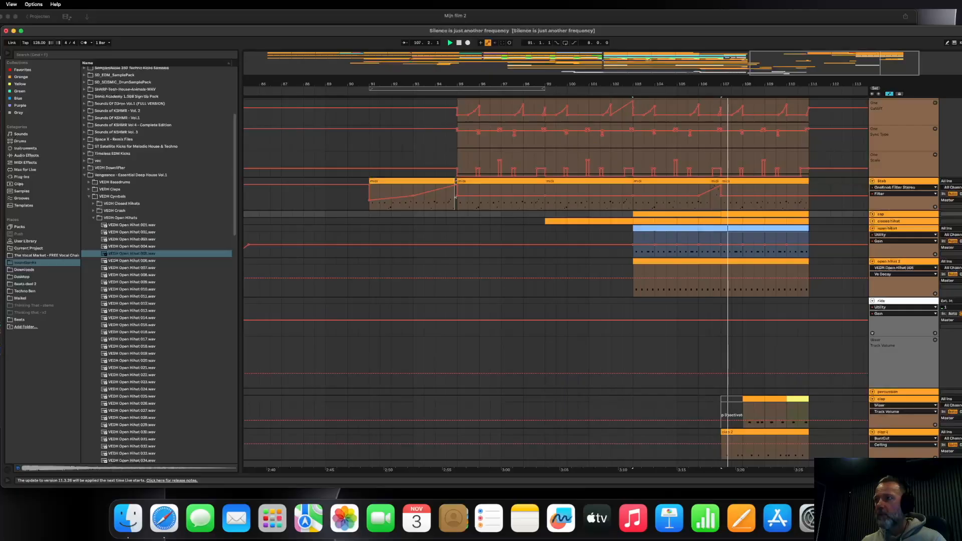
Try the turquoise ride loop from bars 73 to 77 at bar 107 on the ride track, listen, and delete it.
{"action": "left_click_drag", "start_coordinate": [744, 80], "coordinate": [608, 70]}
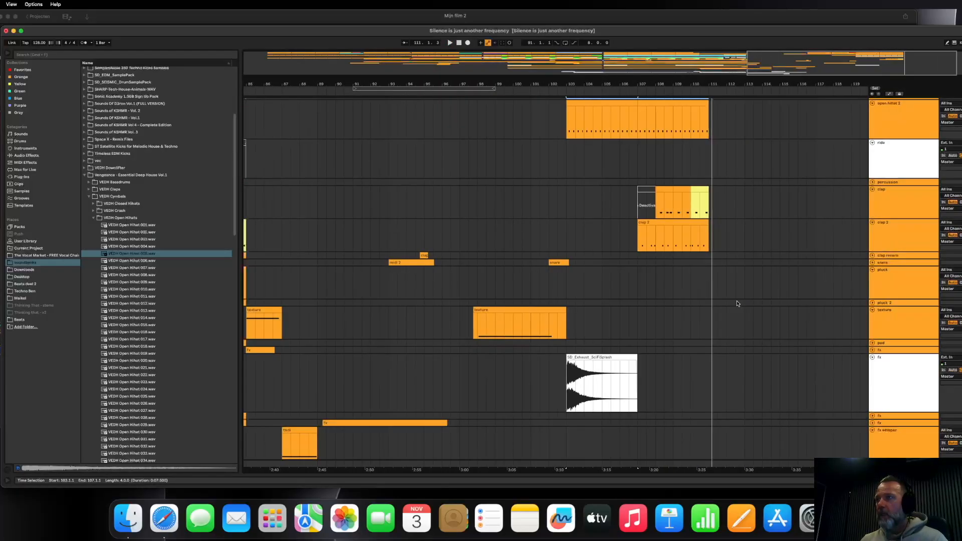
{"action": "scroll", "coordinate": [738, 302], "scroll_direction": "up", "scroll_amount": 3}
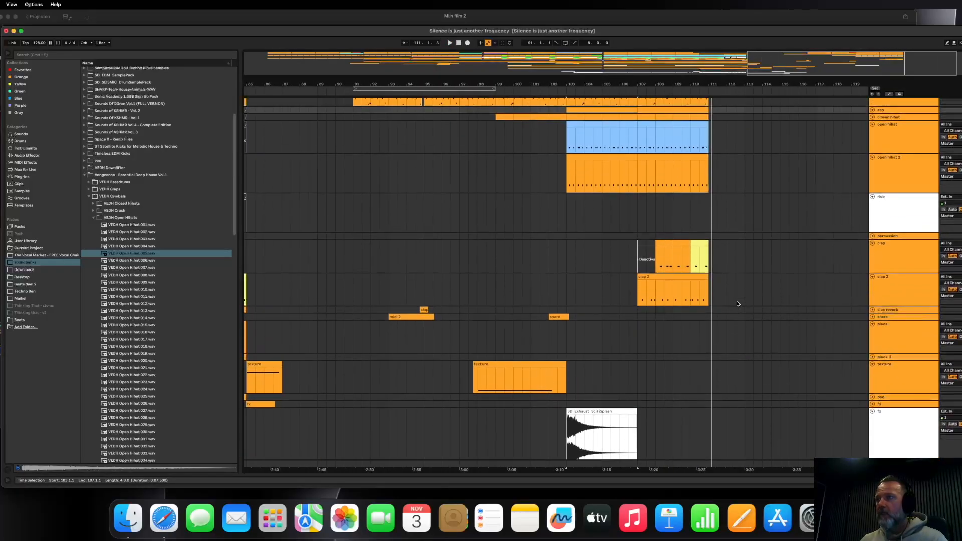
{"action": "left_click", "coordinate": [640, 219]}
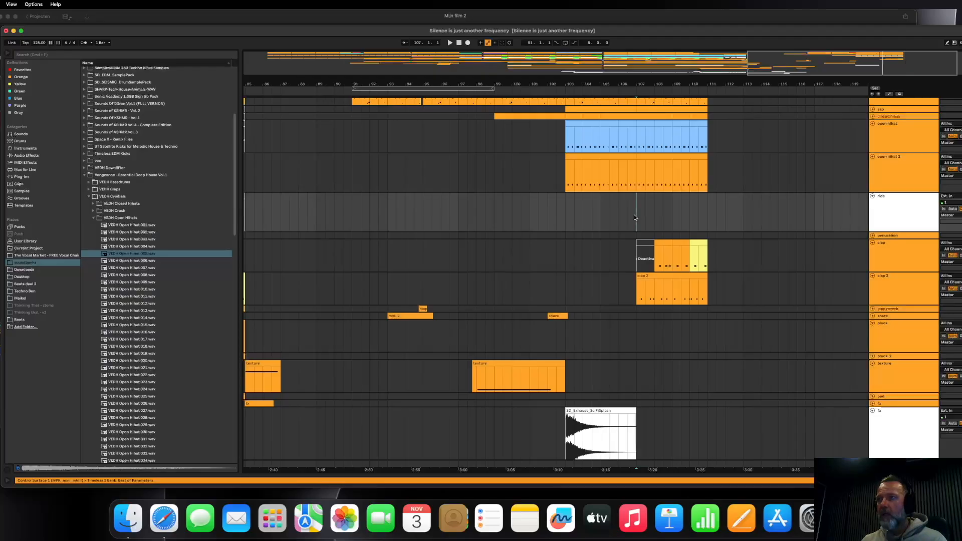
{"action": "scroll", "coordinate": [534, 236], "scroll_direction": "down", "scroll_amount": 2}
{"action": "scroll", "coordinate": [533, 236], "scroll_direction": "left", "scroll_amount": 2}
{"action": "left_click_drag", "start_coordinate": [542, 84], "coordinate": [608, 67]}
{"action": "left_click", "coordinate": [366, 172]}
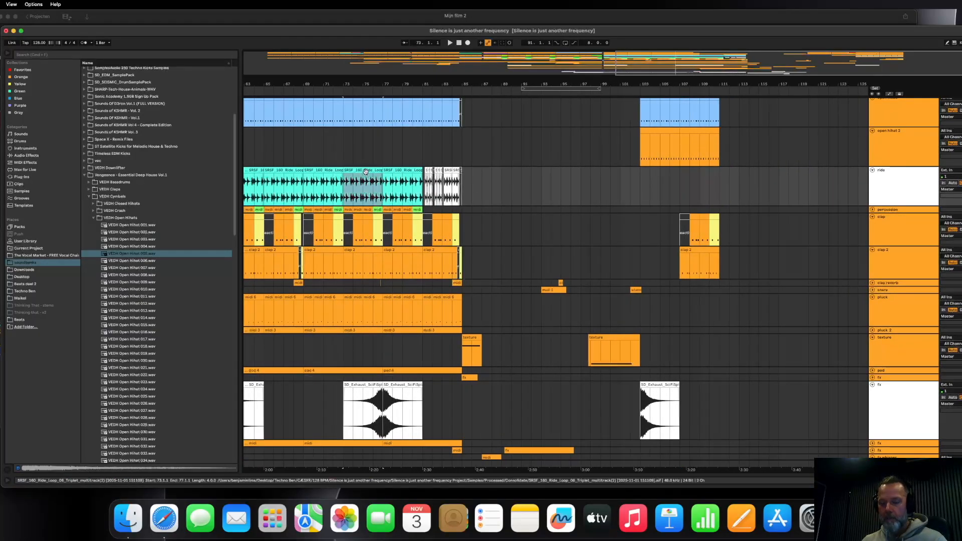
{"action": "left_click", "coordinate": [674, 184]}
{"action": "key", "text": "super+v"}
{"action": "left_click", "coordinate": [659, 195]}
{"action": "key", "text": "space"}
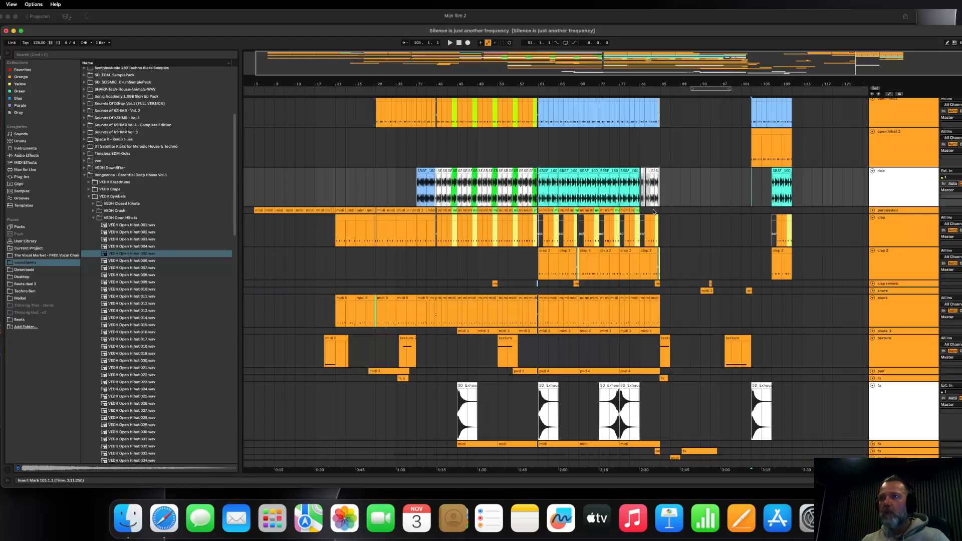
{"action": "left_click", "coordinate": [780, 170]}
{"action": "key", "text": "Delete"}
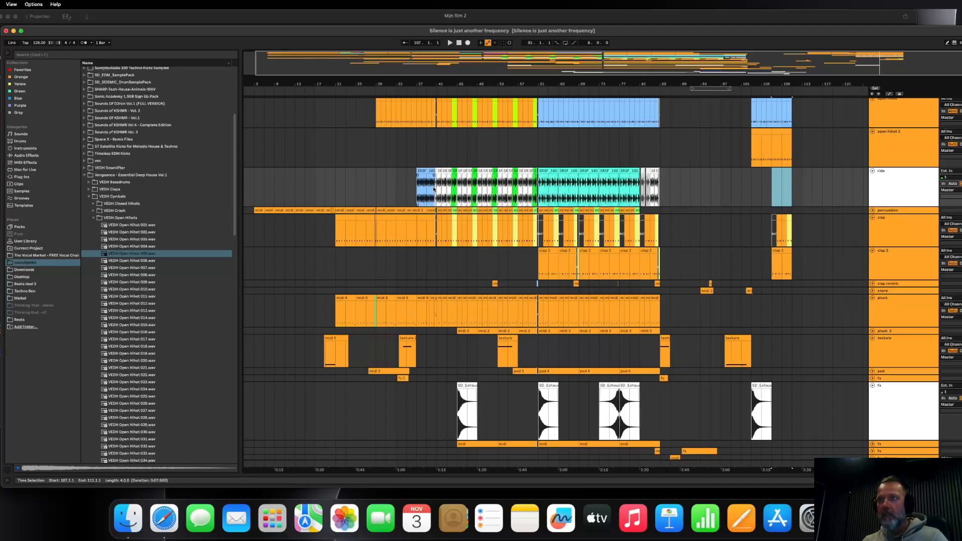
Copy the blue ride loop clip from bar 37, paste it at bar 107 on the ride track, and play it.
{"action": "left_click", "coordinate": [426, 171]}
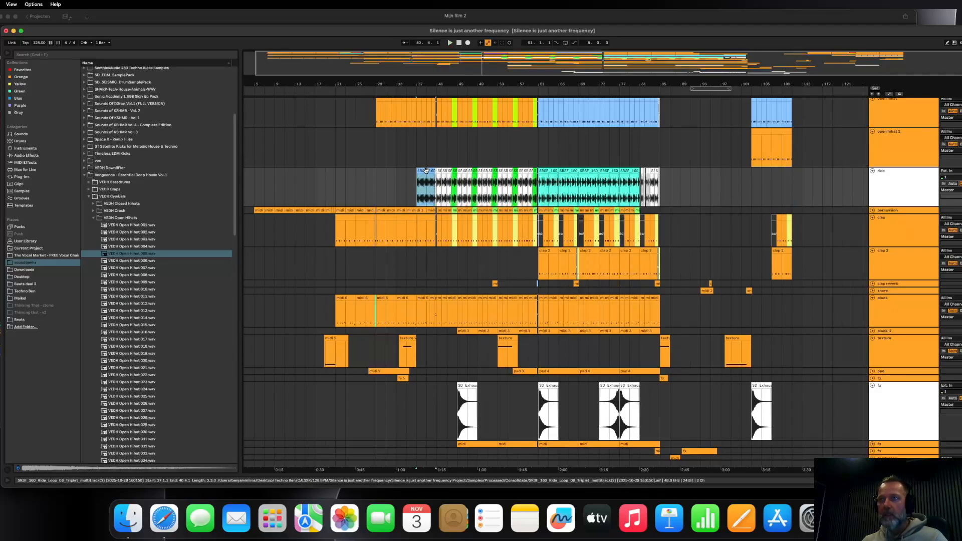
{"action": "left_click", "coordinate": [772, 192]}
{"action": "key", "text": "super+v"}
{"action": "left_click", "coordinate": [761, 191]}
{"action": "key", "text": "space"}
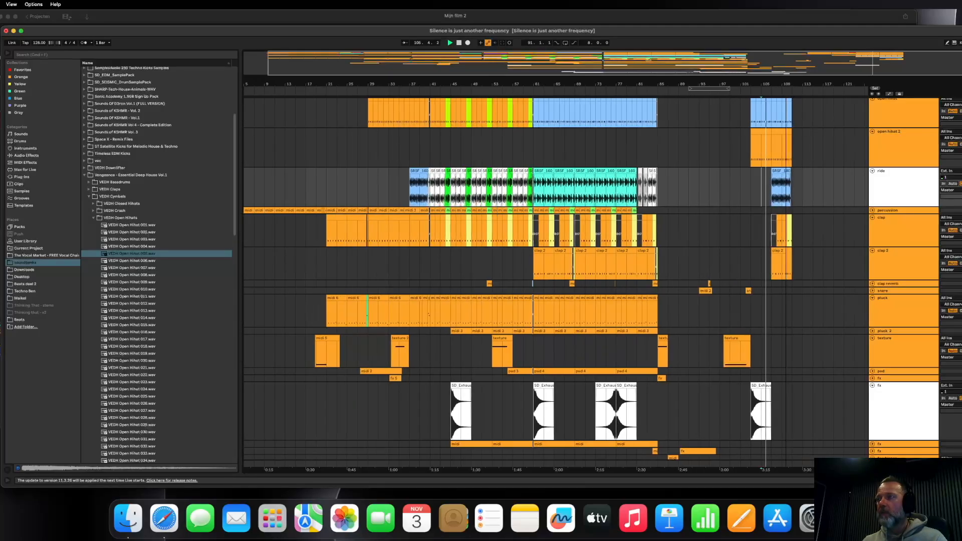
Extend the pasted blue ride clip's end to bar 111 and listen.
{"action": "left_click_drag", "start_coordinate": [790, 94], "coordinate": [800, 137]}
{"action": "left_click_drag", "start_coordinate": [803, 170], "coordinate": [808, 172]}
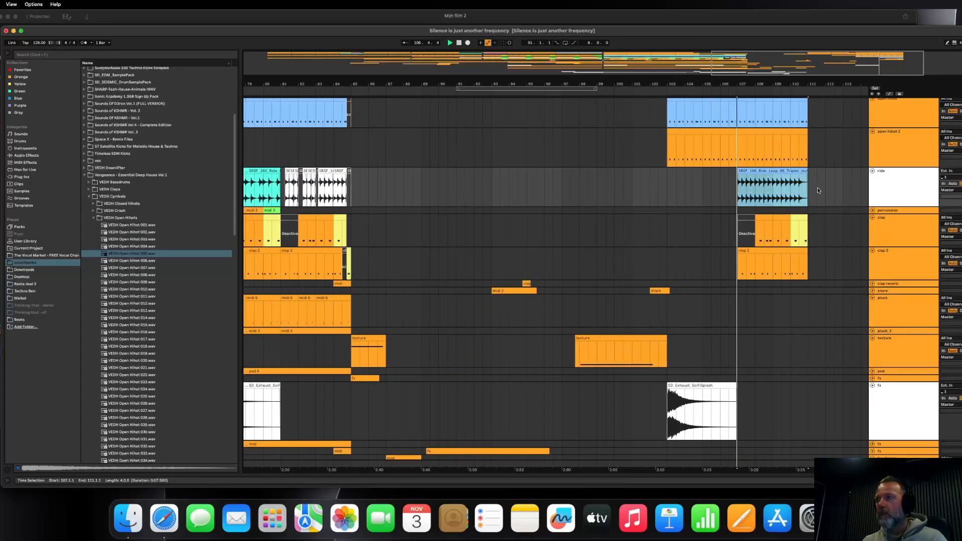
{"action": "scroll", "coordinate": [760, 94], "scroll_direction": "down", "scroll_amount": 2}
{"action": "left_click_drag", "start_coordinate": [759, 86], "coordinate": [794, 53]}
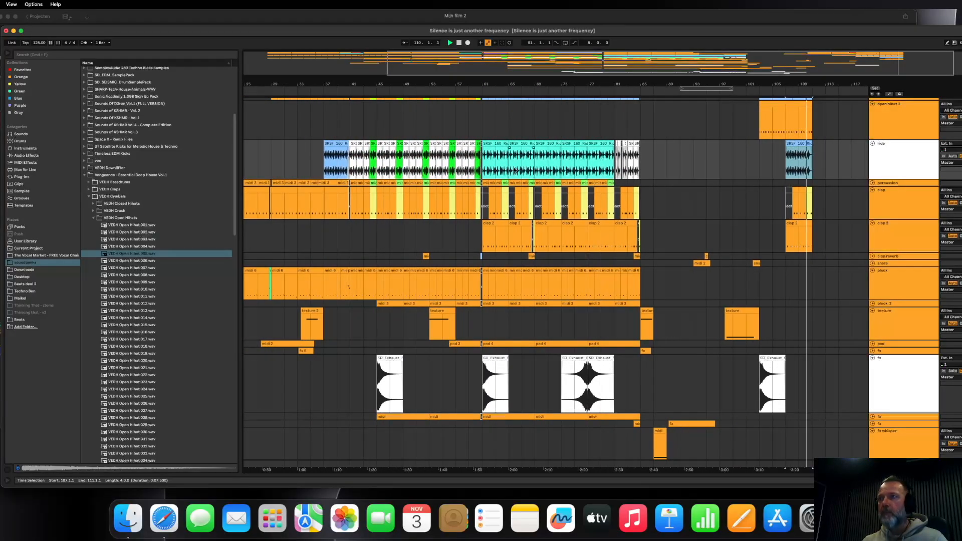
{"action": "key", "text": "space"}
Copy the one-beat ride clip at 40.4 and place it at 110.4, at the end of the new ride loop.
{"action": "left_click_drag", "start_coordinate": [348, 85], "coordinate": [349, 119]}
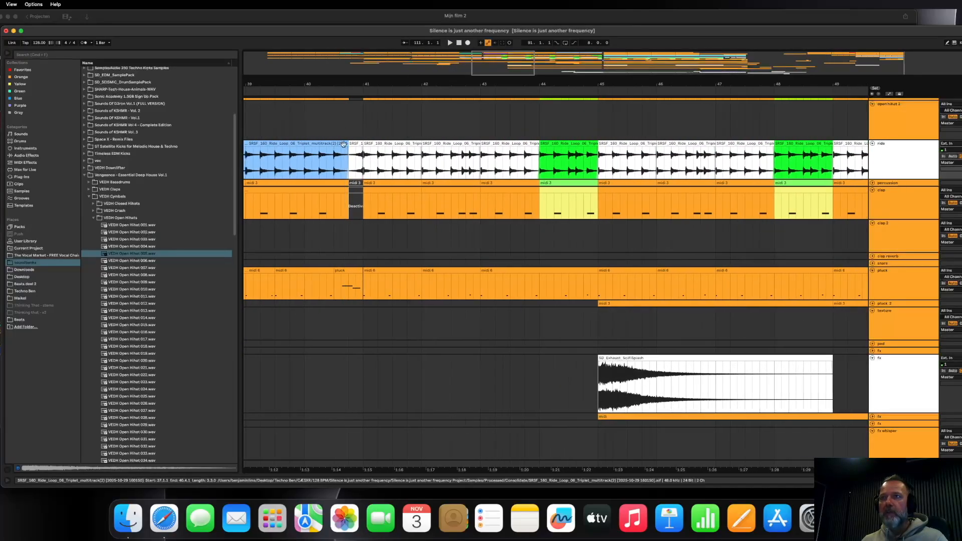
{"action": "left_click", "coordinate": [354, 144]}
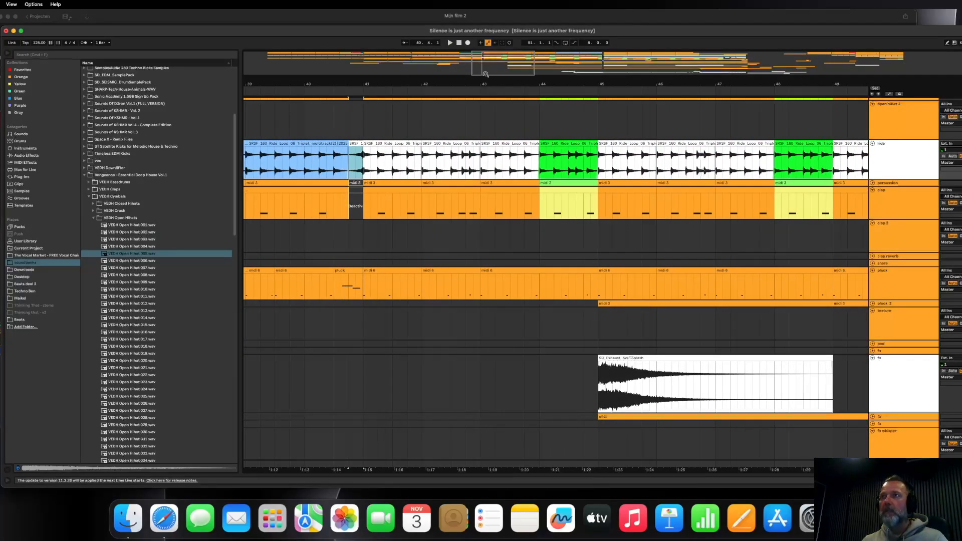
{"action": "left_click_drag", "start_coordinate": [501, 63], "coordinate": [492, 19]}
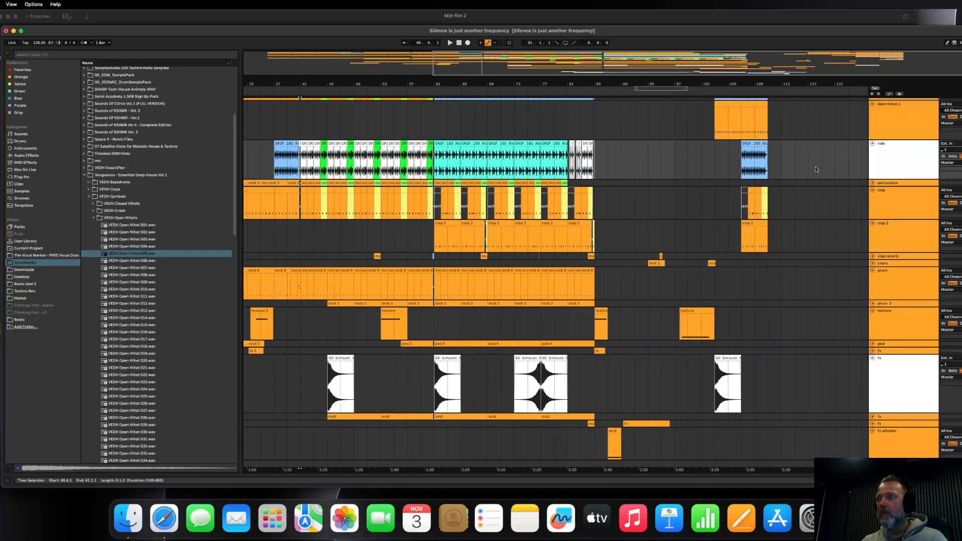
{"action": "left_click_drag", "start_coordinate": [770, 84], "coordinate": [782, 151]}
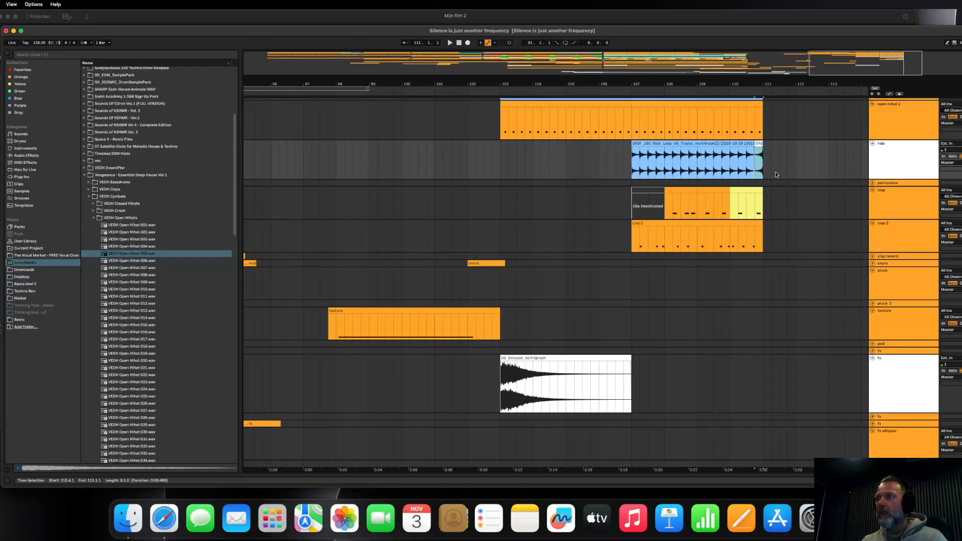
{"action": "left_click_drag", "start_coordinate": [685, 86], "coordinate": [636, 49]}
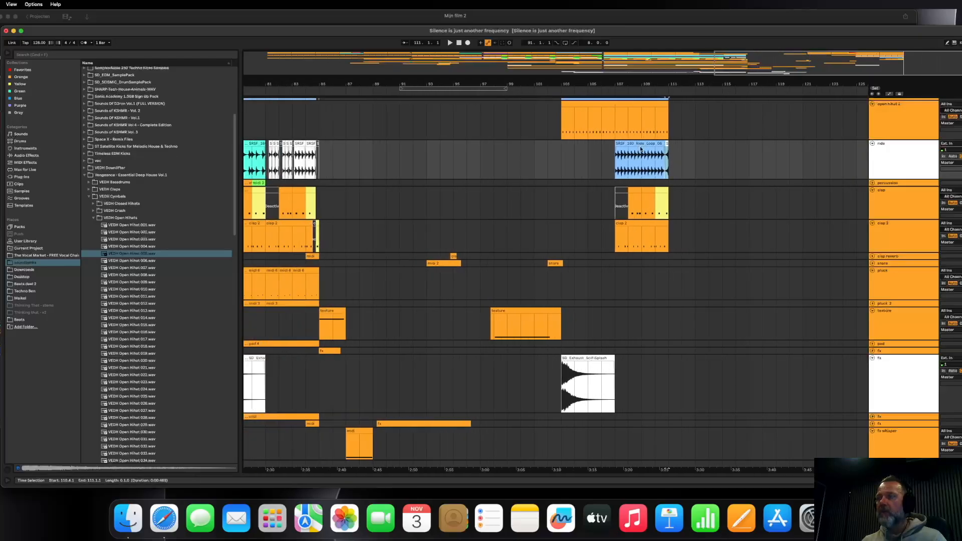
Review the layered tracks up to bar 111 and listen to the ride and clap ending around bar 110.
{"action": "scroll", "coordinate": [645, 239], "scroll_direction": "up", "scroll_amount": 5}
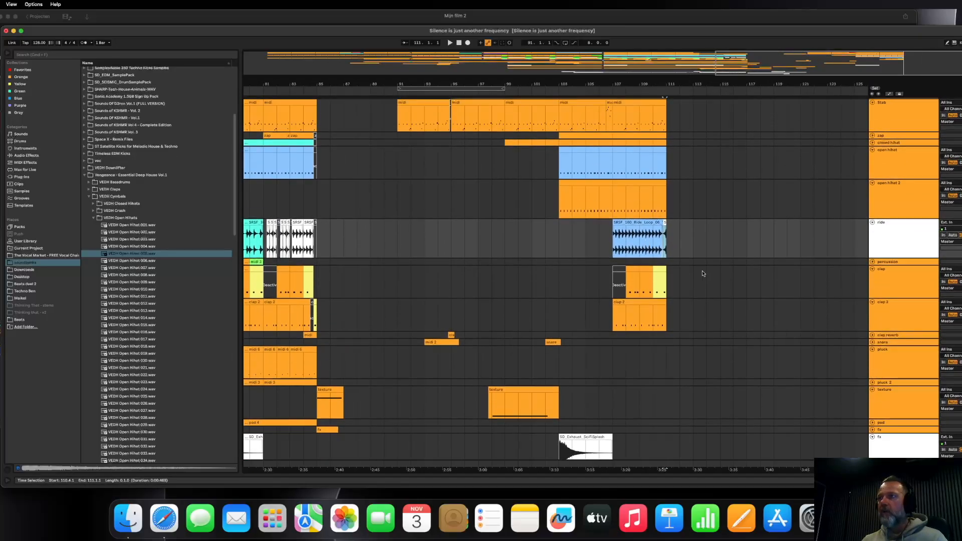
{"action": "left_click_drag", "start_coordinate": [618, 84], "coordinate": [626, 63]}
{"action": "scroll", "coordinate": [756, 215], "scroll_direction": "up", "scroll_amount": 1}
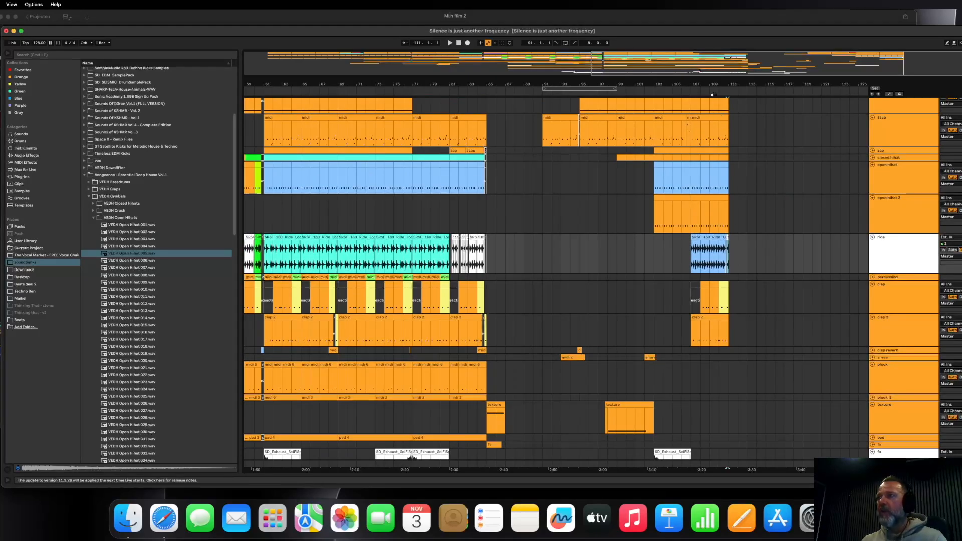
{"action": "scroll", "coordinate": [737, 106], "scroll_direction": "up", "scroll_amount": 10}
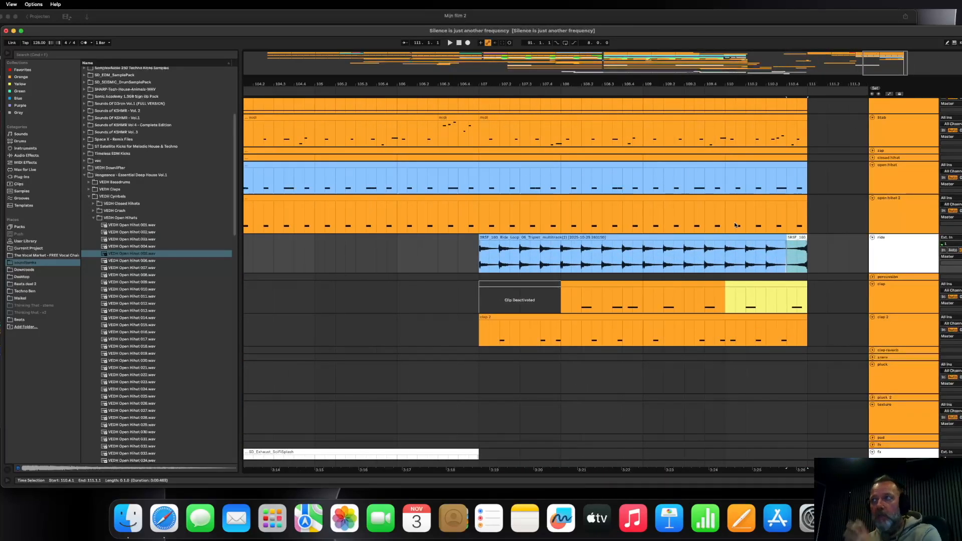
{"action": "scroll", "coordinate": [734, 221], "scroll_direction": "up", "scroll_amount": 1}
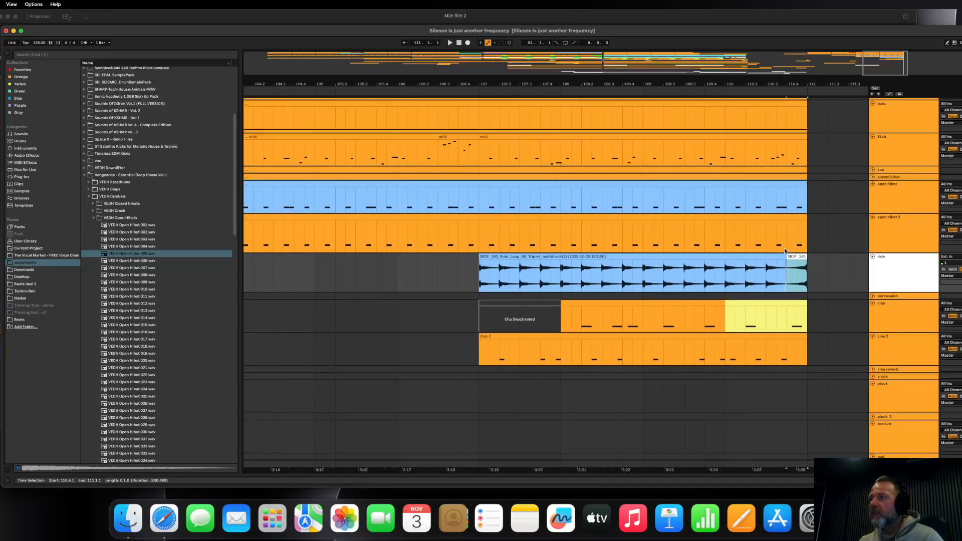
{"action": "scroll", "coordinate": [811, 251], "scroll_direction": "up", "scroll_amount": 1}
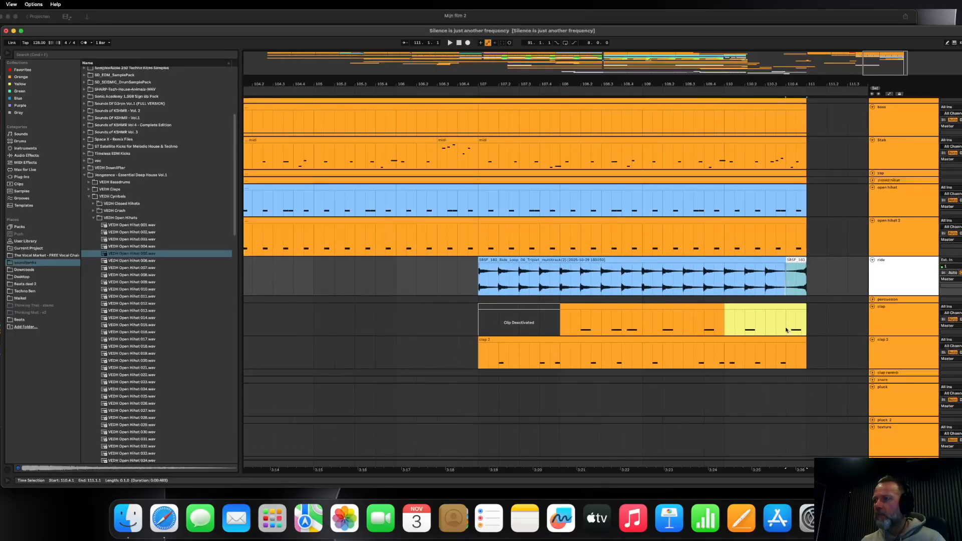
{"action": "left_click", "coordinate": [820, 329]}
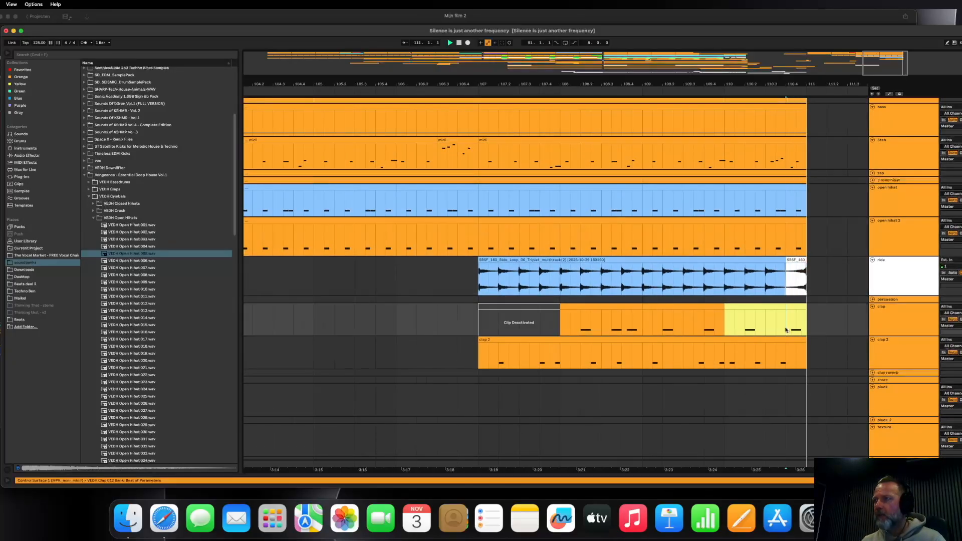
{"action": "left_click", "coordinate": [691, 357]}
{"action": "key", "text": "space"}
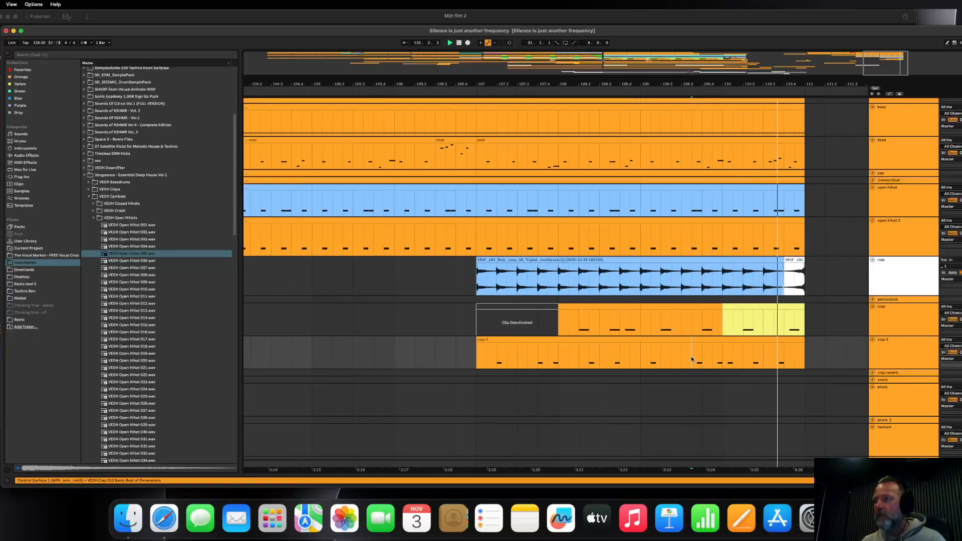
{"action": "left_click", "coordinate": [792, 328]}
{"action": "key", "text": "space"}
{"action": "left_click", "coordinate": [791, 328]}
{"action": "key", "text": "space"}
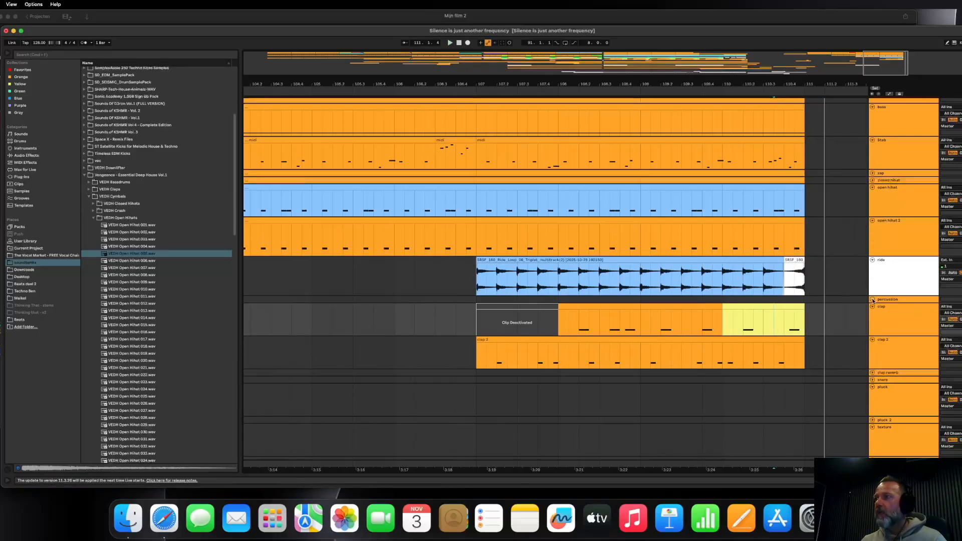
Copy the clap clip's last beat at 110.4 onto the unfolded clap reverb track at the same position, and play the ending.
{"action": "left_click", "coordinate": [872, 373]}
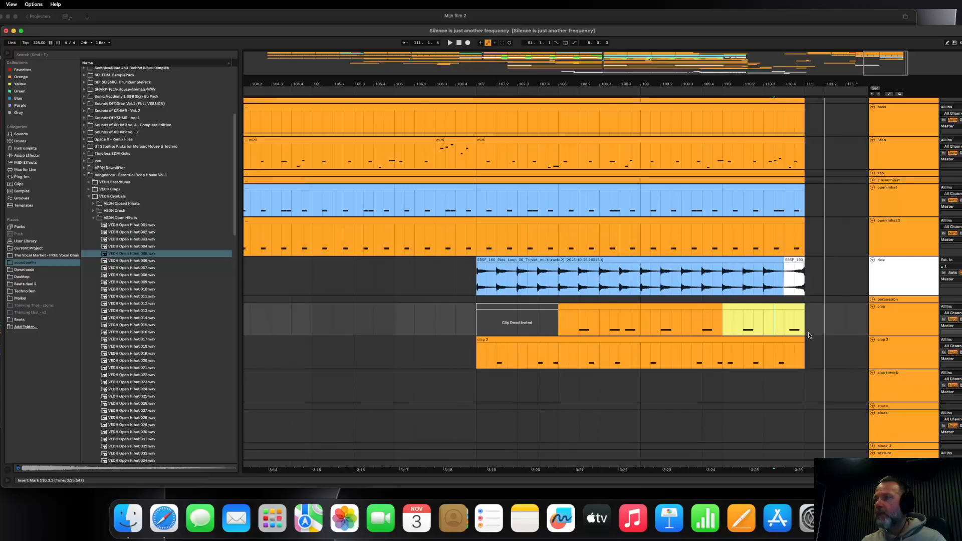
{"action": "left_click_drag", "start_coordinate": [786, 329], "coordinate": [802, 329]}
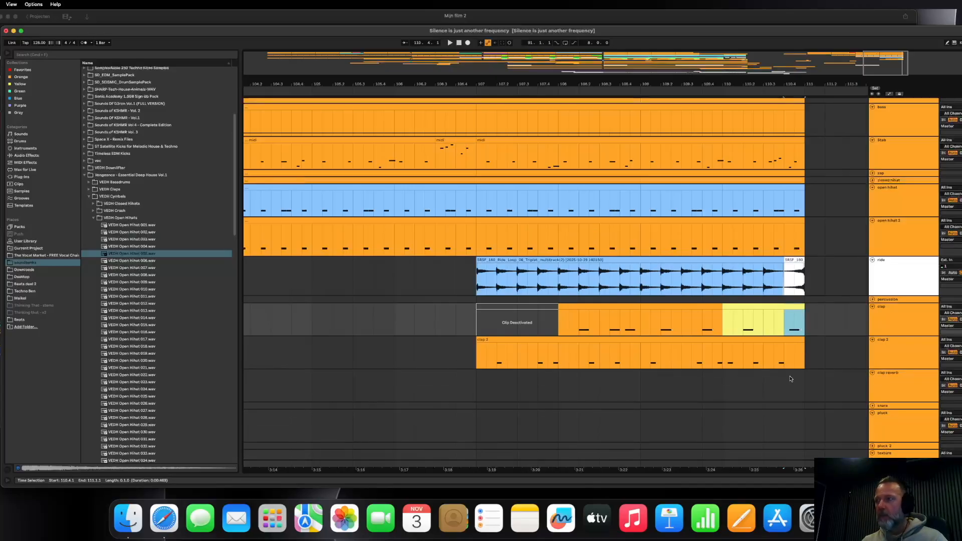
{"action": "left_click", "coordinate": [782, 382]}
{"action": "key", "text": "super+v"}
{"action": "left_click", "coordinate": [712, 384]}
{"action": "key", "text": "space"}
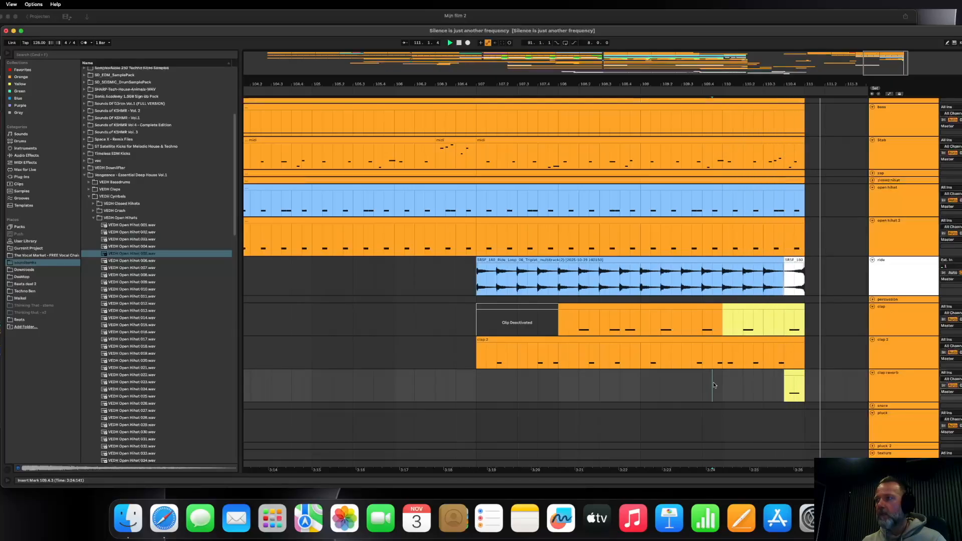
Cut sixteenth-note gaps into the kick clip at 110.3, at 110.4 and just before bar 111, and listen.
{"action": "key", "text": "minus"}
{"action": "left_click_drag", "start_coordinate": [754, 84], "coordinate": [754, 73]}
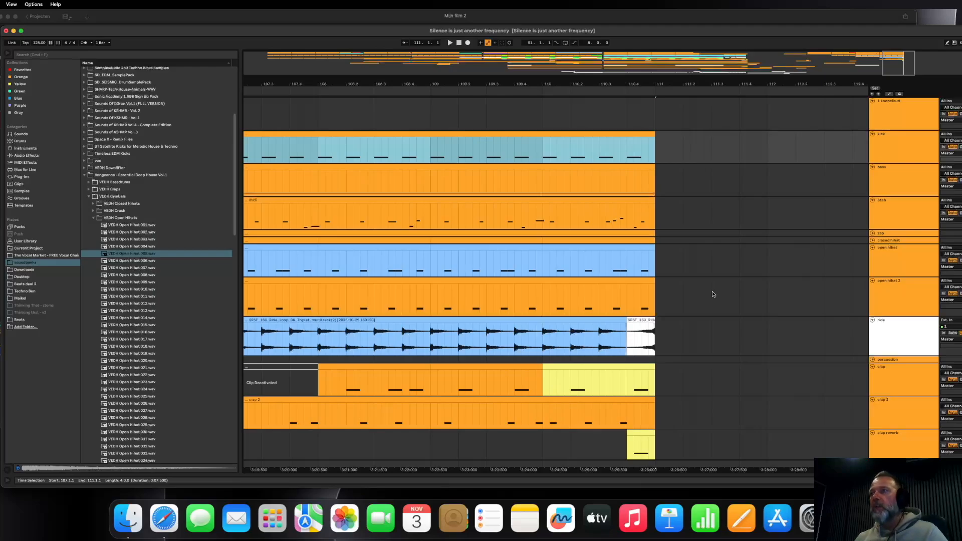
{"action": "left_click", "coordinate": [713, 294]}
{"action": "left_click_drag", "start_coordinate": [619, 84], "coordinate": [618, 103]}
{"action": "left_click", "coordinate": [585, 217]}
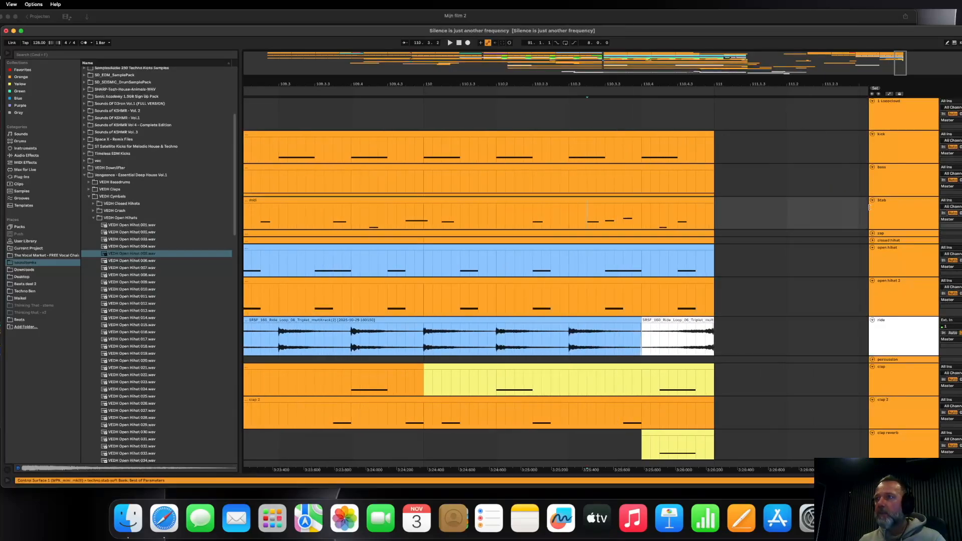
{"action": "key", "text": "space"}
{"action": "key", "text": "space"}
{"action": "left_click", "coordinate": [568, 156]}
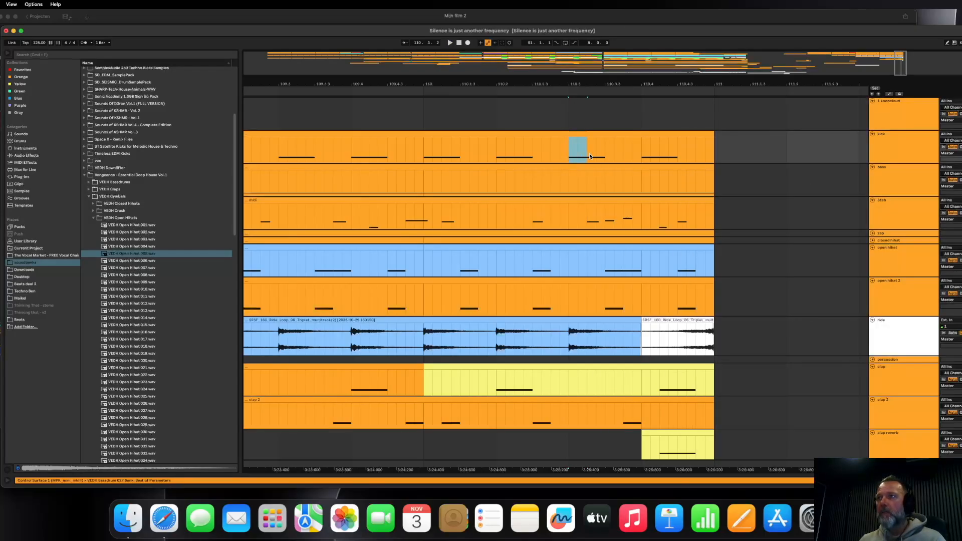
{"action": "key", "text": "Delete"}
{"action": "key", "text": "space"}
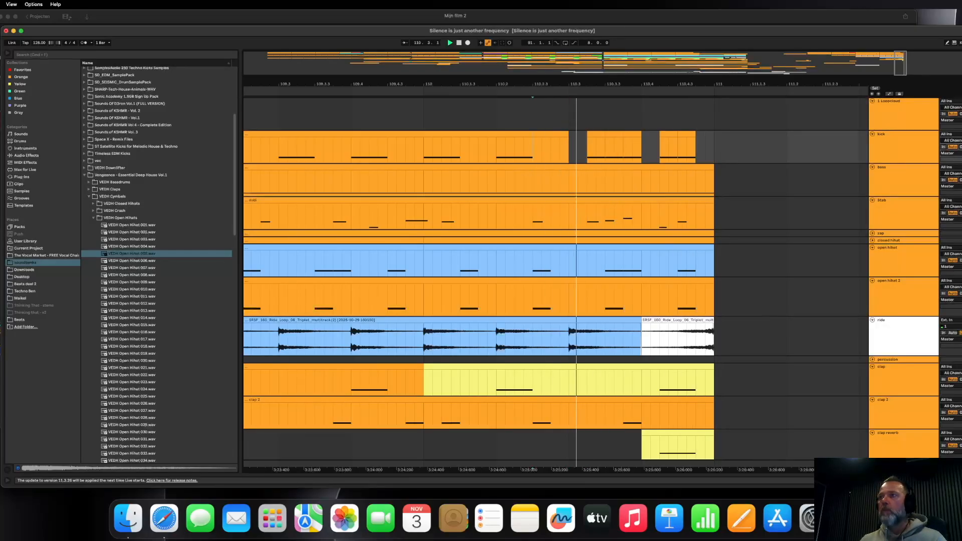
{"action": "key", "text": "space"}
Automate the kick track's EQ Eight Device On to switch on from about 110.3 to bar 111, and listen.
{"action": "left_click_drag", "start_coordinate": [607, 81], "coordinate": [606, 58]}
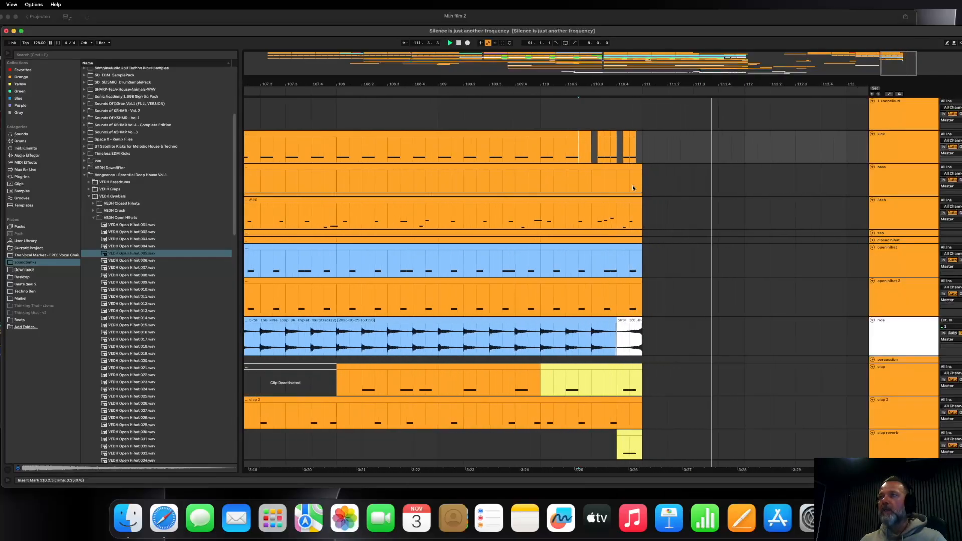
{"action": "left_click", "coordinate": [889, 94]}
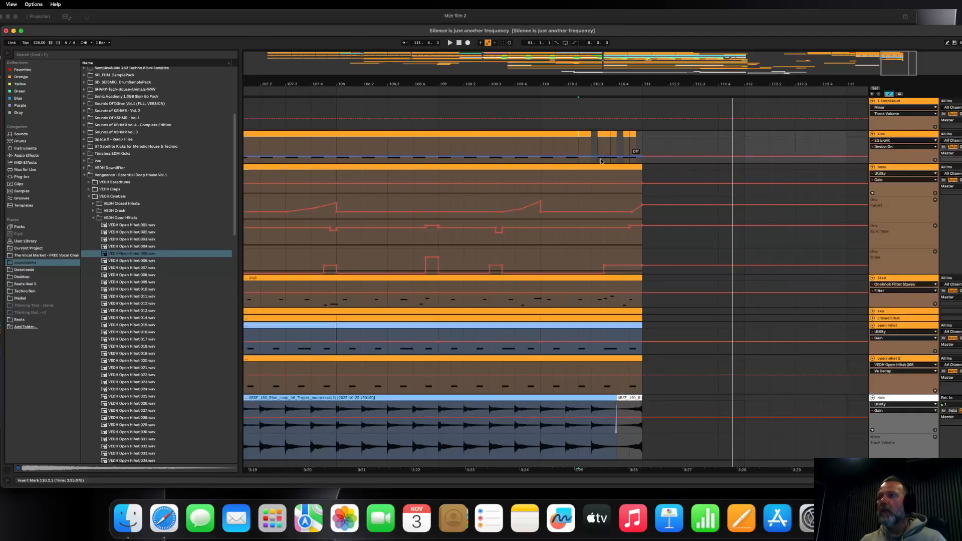
{"action": "left_click_drag", "start_coordinate": [600, 156], "coordinate": [594, 143]}
{"action": "key", "text": "space"}
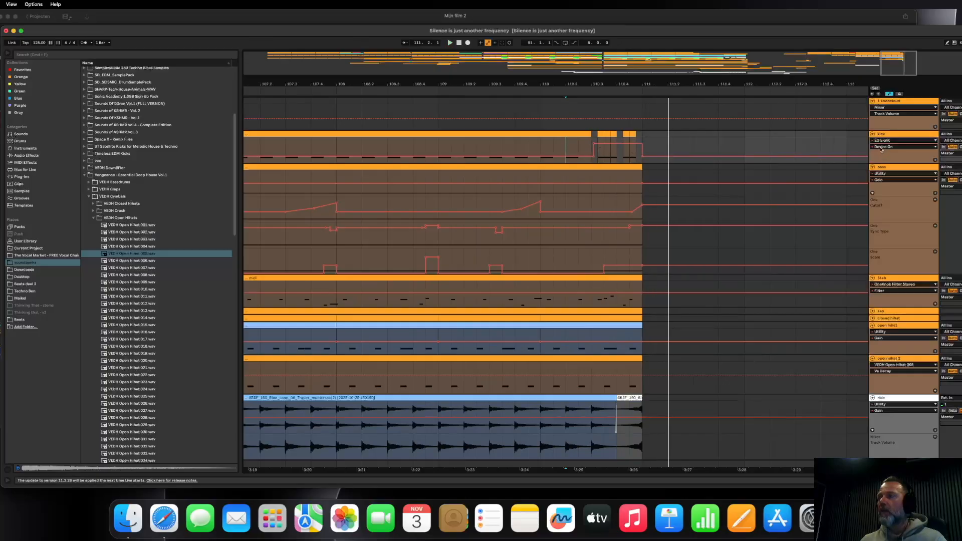
Hide the automation, color the chopped kick clips at the end of bar 110 red, and play them.
{"action": "key", "text": "a"}
{"action": "left_click_drag", "start_coordinate": [605, 153], "coordinate": [639, 153]}
{"action": "right_click", "coordinate": [630, 137]}
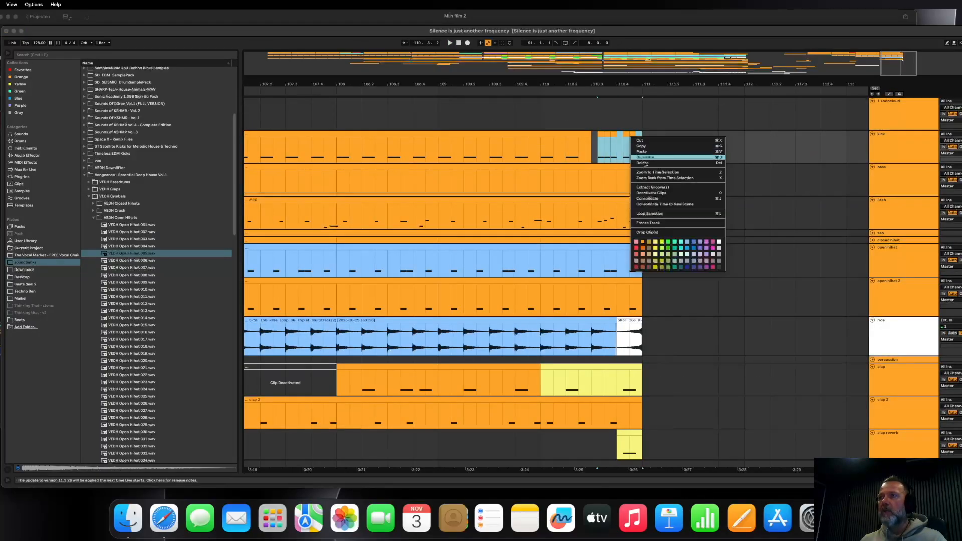
{"action": "left_click", "coordinate": [639, 249]}
{"action": "key", "text": "space"}
{"action": "key", "text": "space"}
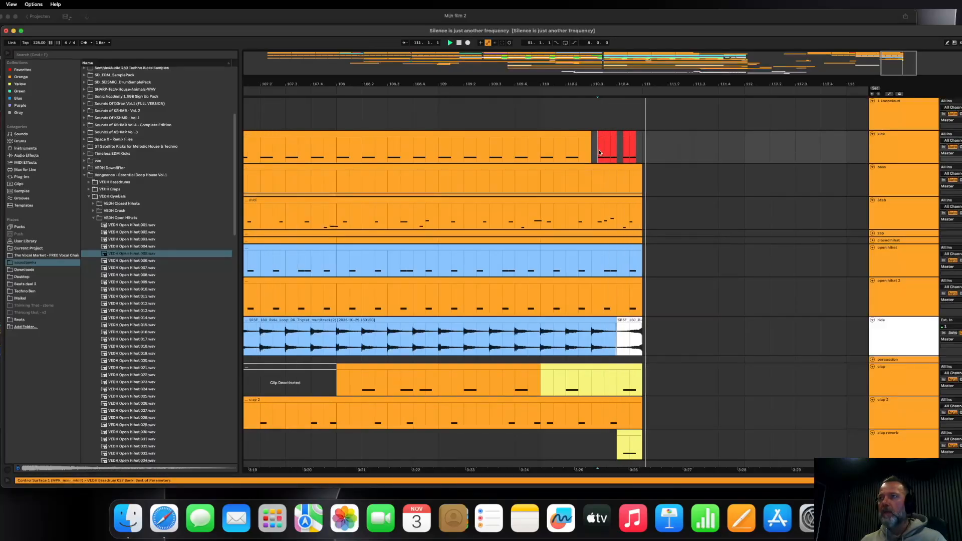
Add the Delay preset "kick effect.adv" to the end of the kick track's device chain.
{"action": "double_click", "coordinate": [600, 134]}
{"action": "key", "text": "space"}
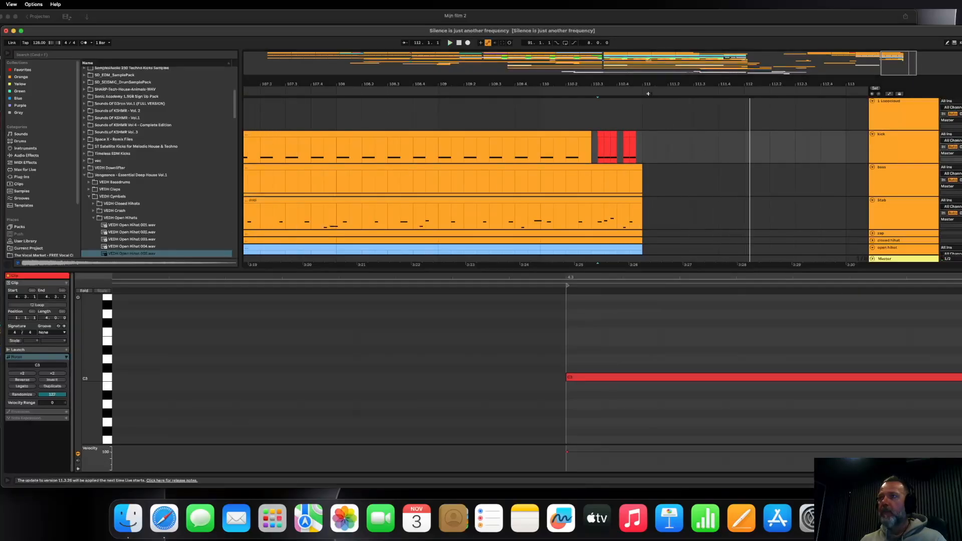
{"action": "left_click_drag", "start_coordinate": [641, 81], "coordinate": [594, 50]}
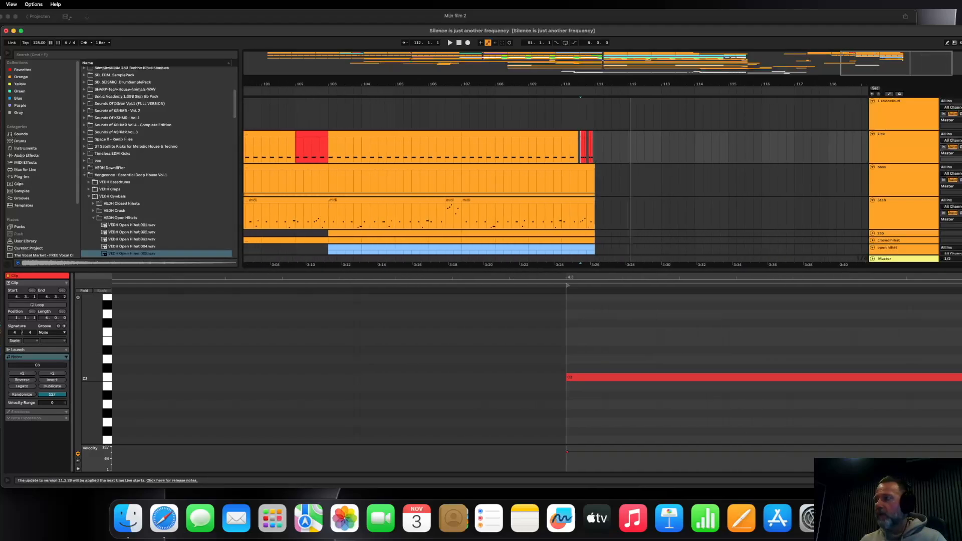
{"action": "left_click", "coordinate": [955, 480]}
{"action": "scroll", "coordinate": [857, 309], "scroll_direction": "down", "scroll_amount": 3}
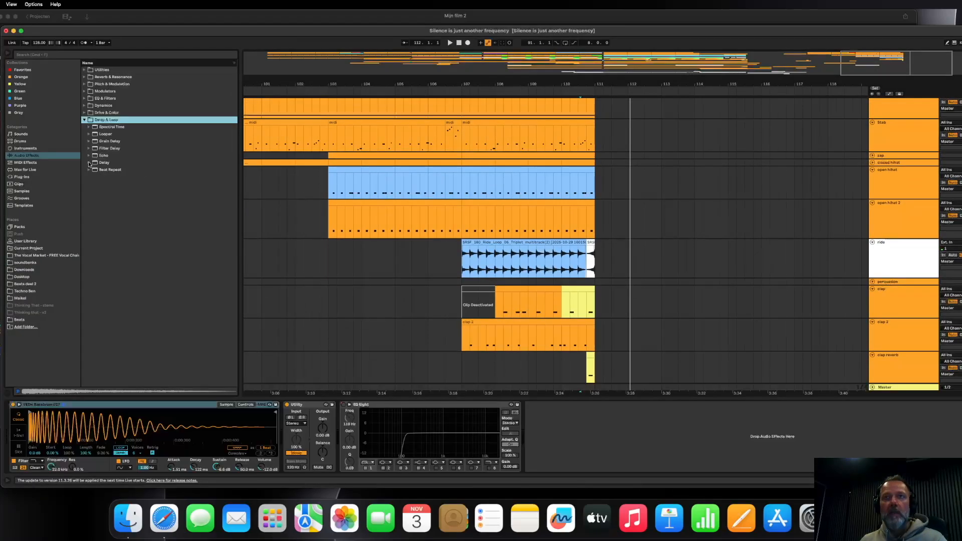
{"action": "left_click", "coordinate": [90, 162]}
{"action": "double_click", "coordinate": [113, 206]}
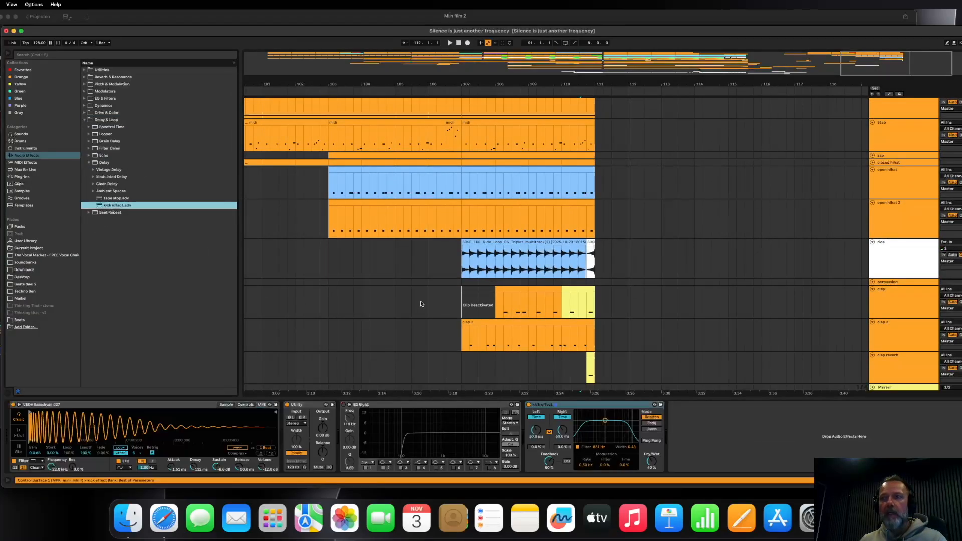
Automate the kick effect's Device On so it is on only across the last red kick clip in bar 110, and listen.
{"action": "scroll", "coordinate": [576, 303], "scroll_direction": "up", "scroll_amount": 3}
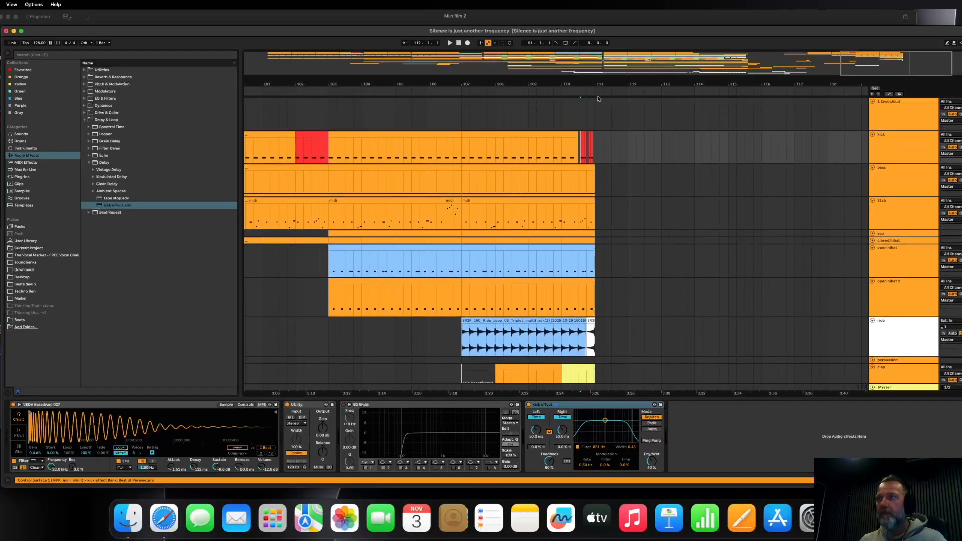
{"action": "scroll", "coordinate": [601, 108], "scroll_direction": "up", "scroll_amount": 10}
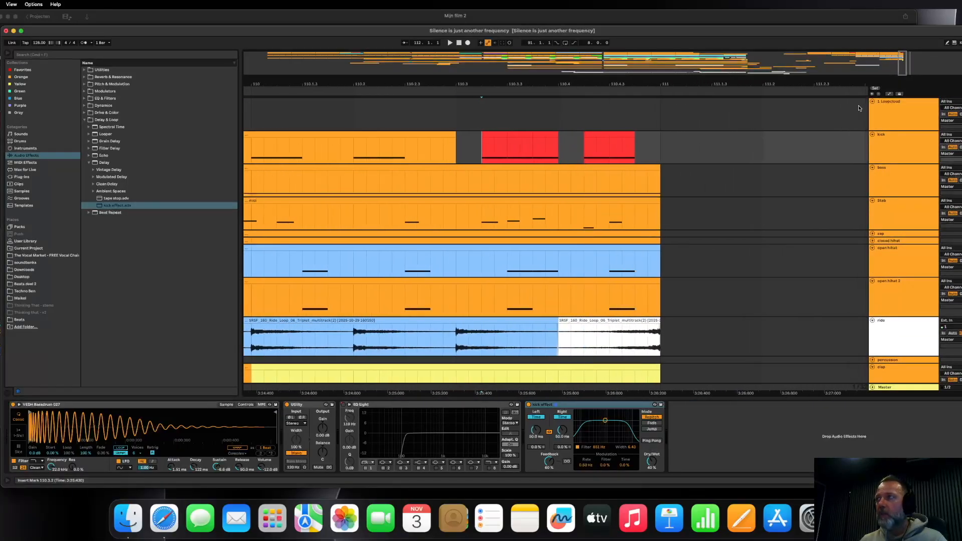
{"action": "left_click", "coordinate": [888, 94]}
{"action": "left_click", "coordinate": [883, 142]}
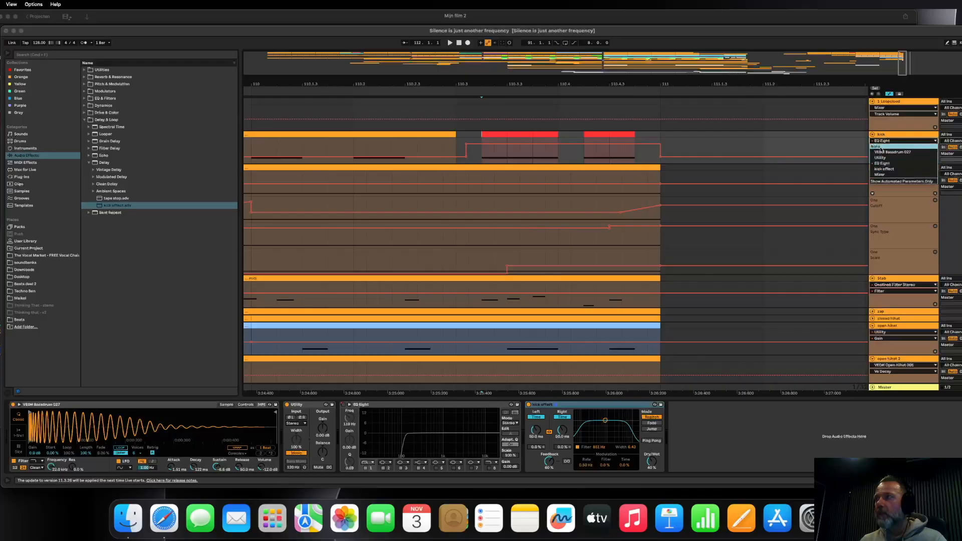
{"action": "left_click", "coordinate": [881, 149]}
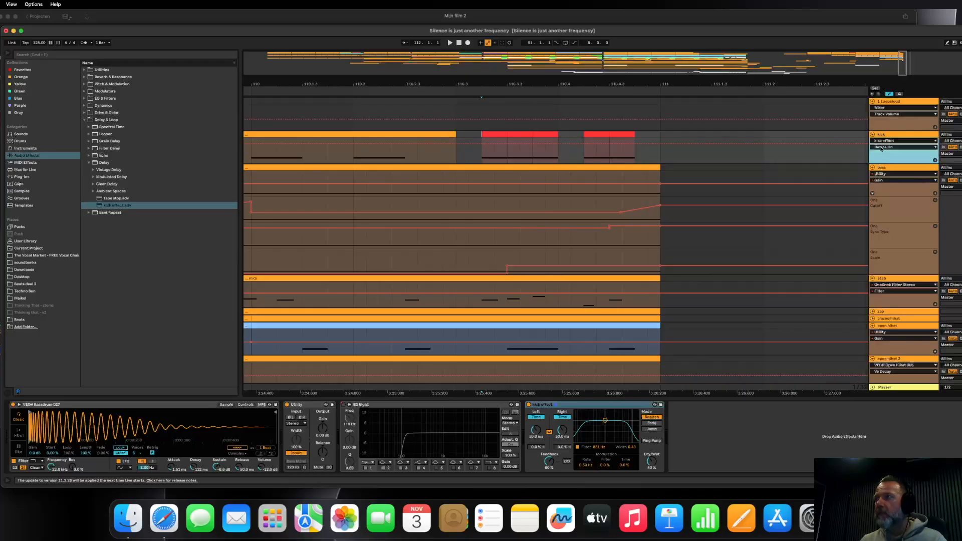
{"action": "left_click", "coordinate": [609, 144]}
{"action": "left_click_drag", "start_coordinate": [596, 144], "coordinate": [645, 157]}
{"action": "left_click", "coordinate": [479, 136]}
{"action": "key", "text": "space"}
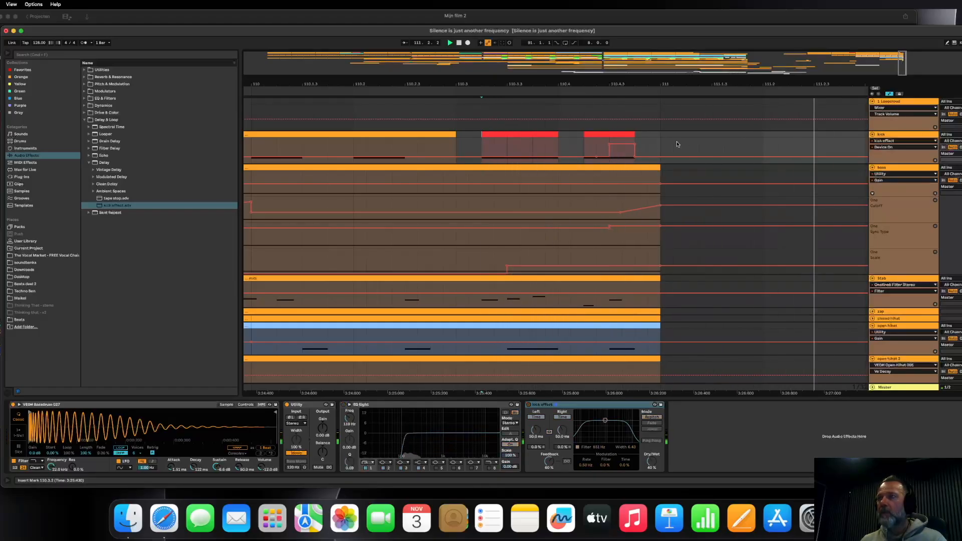
{"action": "left_click_drag", "start_coordinate": [609, 145], "coordinate": [581, 157]}
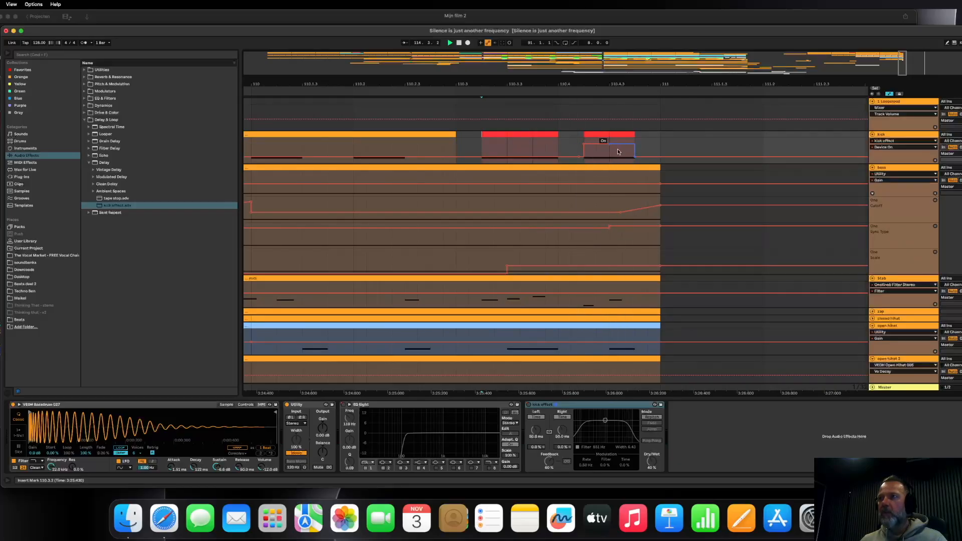
Shorten the kick effect's Device On automation to end halfway through the last red kick clip, and audition it.
{"action": "left_click_drag", "start_coordinate": [634, 158], "coordinate": [609, 157]}
{"action": "left_click", "coordinate": [463, 141]}
{"action": "key", "text": "space"}
{"action": "key", "text": "space"}
{"action": "key", "text": "space"}
{"action": "key", "text": "space"}
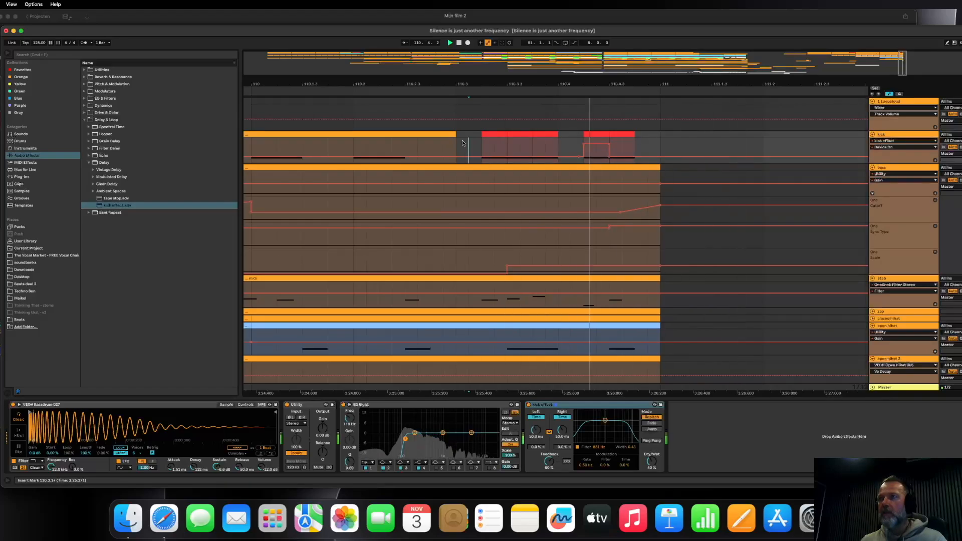
Hide the automation lanes and recolour the last short red kick clip blue.
{"action": "left_click", "coordinate": [884, 94]}
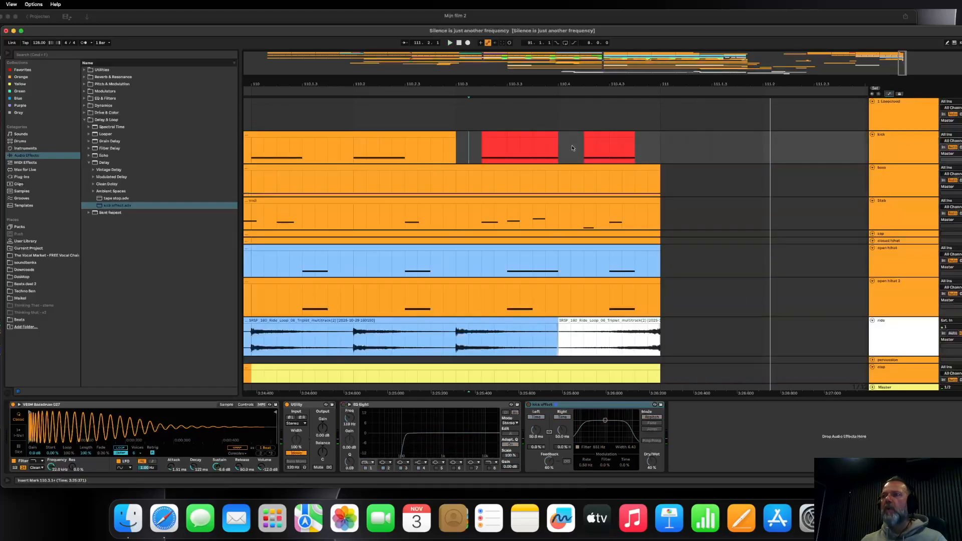
{"action": "right_click", "coordinate": [597, 135]}
{"action": "left_click", "coordinate": [660, 257]}
Play the kick fill from bar 110 to check how it leads into the next section.
{"action": "mouse_move", "coordinate": [572, 82]}
{"action": "left_mouse_down"}
{"action": "mouse_move", "coordinate": [599, 82]}
{"action": "mouse_move", "coordinate": [603, 35]}
{"action": "left_mouse_up"}
{"action": "key", "text": "space"}
{"action": "key", "text": "space"}
{"action": "left_click", "coordinate": [541, 173]}
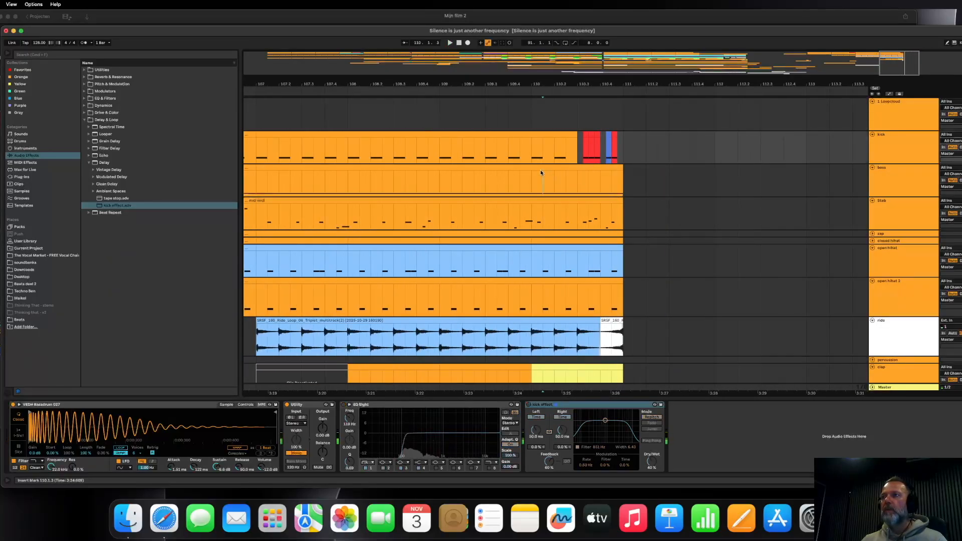
{"action": "key", "text": "space"}
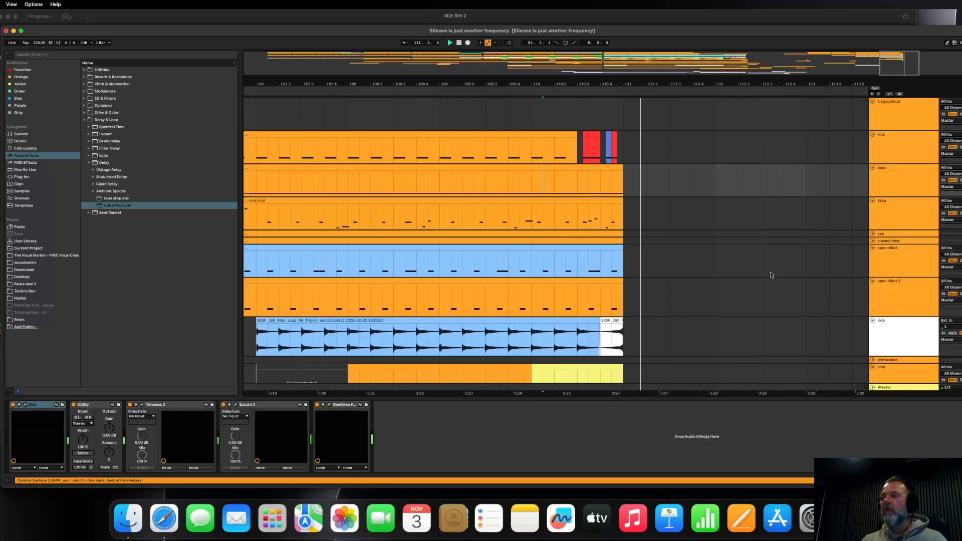
Hide the device view and duplicate the arrangement from bar 107 to 111 twice across the drum, bass and stab tracks.
{"action": "key", "text": "super+alt+l"}
{"action": "left_click_drag", "start_coordinate": [576, 84], "coordinate": [579, 35]}
{"action": "left_click", "coordinate": [666, 307]}
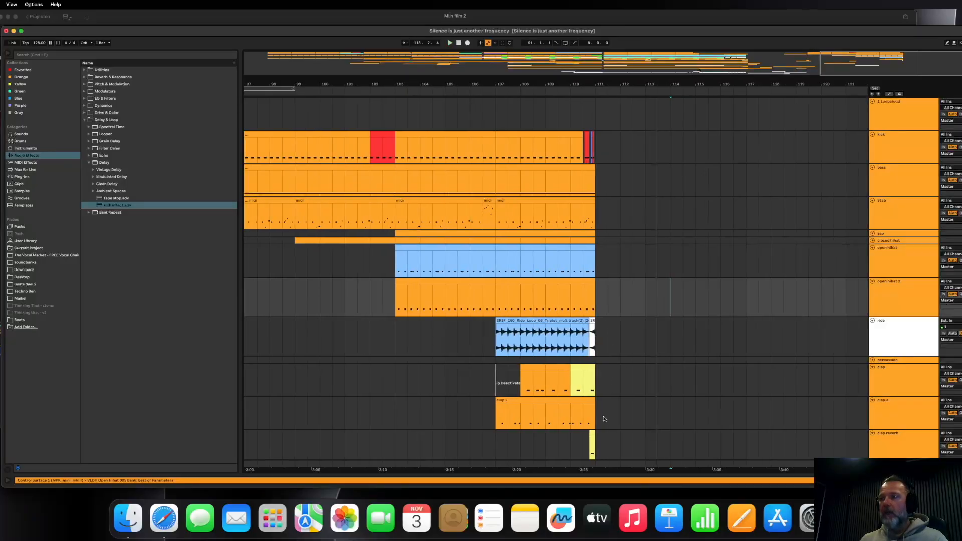
{"action": "scroll", "coordinate": [616, 393], "scroll_direction": "down", "scroll_amount": 3}
{"action": "left_click_drag", "start_coordinate": [604, 369], "coordinate": [501, 103]}
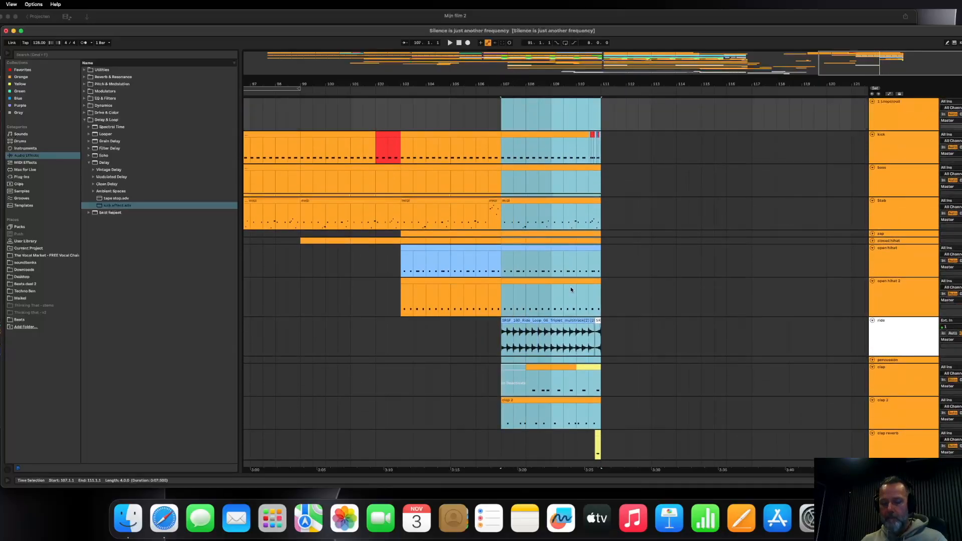
{"action": "key", "text": "super+d"}
{"action": "key", "text": "super+d"}
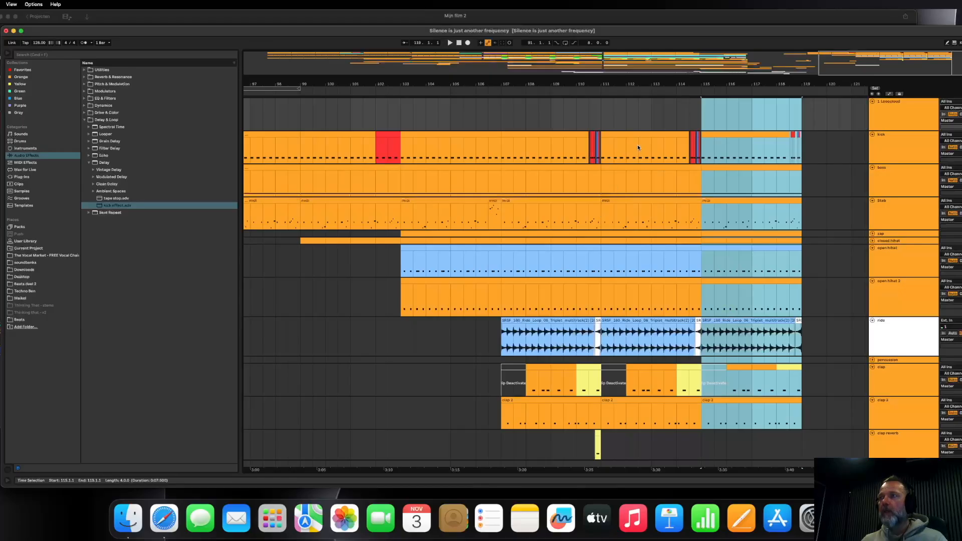
Remove the coloured fill clips from both duplicated kick sections and extend the regular kick clips over the gaps.
{"action": "left_click", "coordinate": [690, 142]}
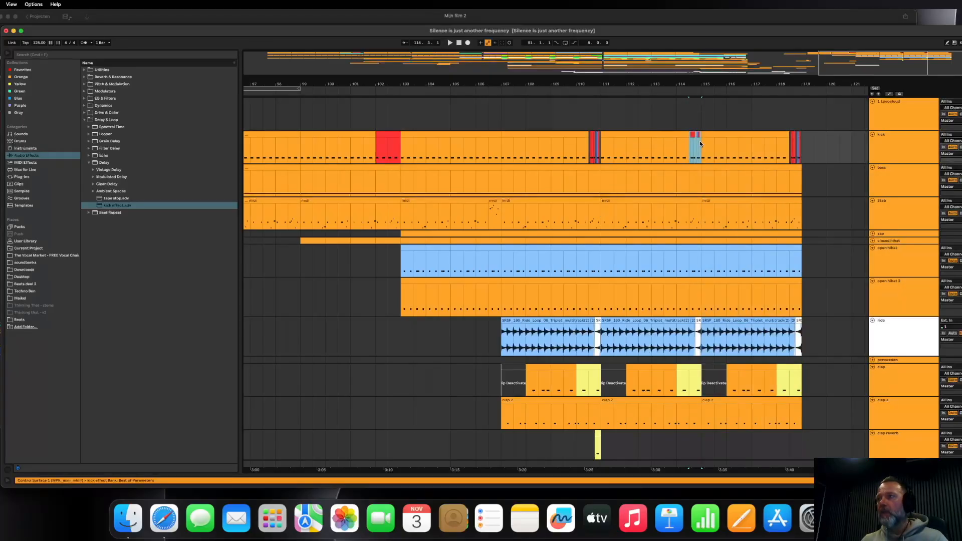
{"action": "left_click", "coordinate": [684, 137]}
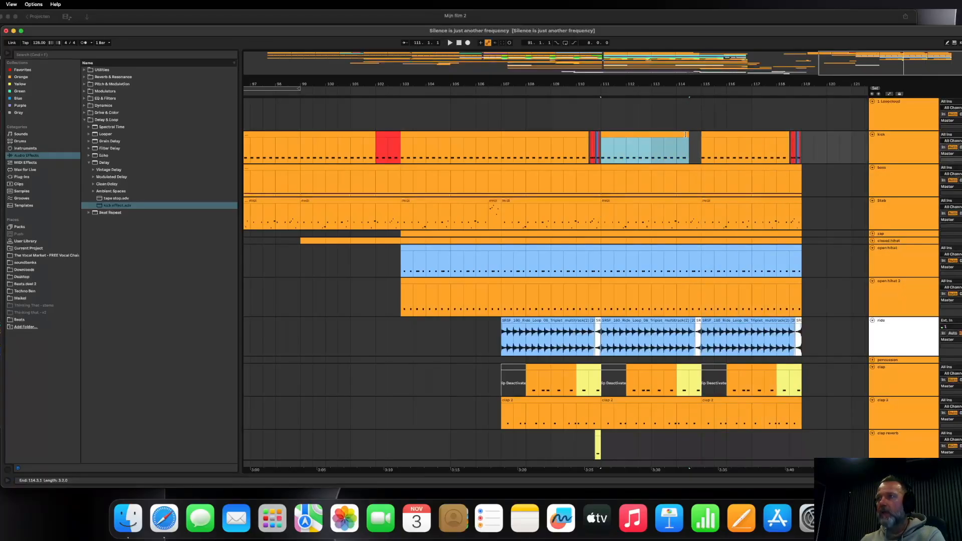
{"action": "left_click_drag", "start_coordinate": [786, 135], "coordinate": [802, 134]}
Unfold the Bell track, copy its clips starting at bar 77 to bar 111, and play the result.
{"action": "left_click_drag", "start_coordinate": [661, 80], "coordinate": [744, 51]}
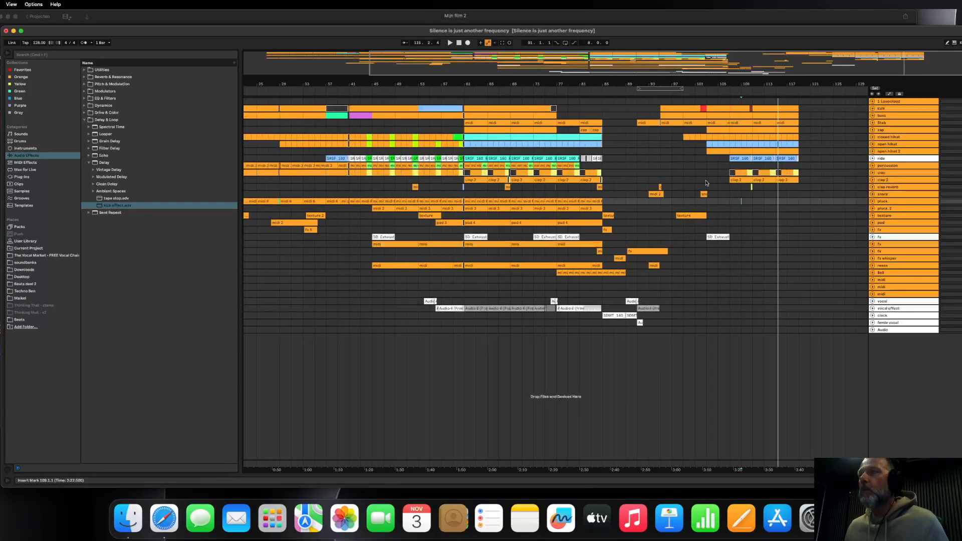
{"action": "mouse_move", "coordinate": [760, 56]}
{"action": "left_mouse_down"}
{"action": "mouse_move", "coordinate": [696, 69]}
{"action": "mouse_move", "coordinate": [699, 81]}
{"action": "mouse_move", "coordinate": [761, 58]}
{"action": "left_mouse_up"}
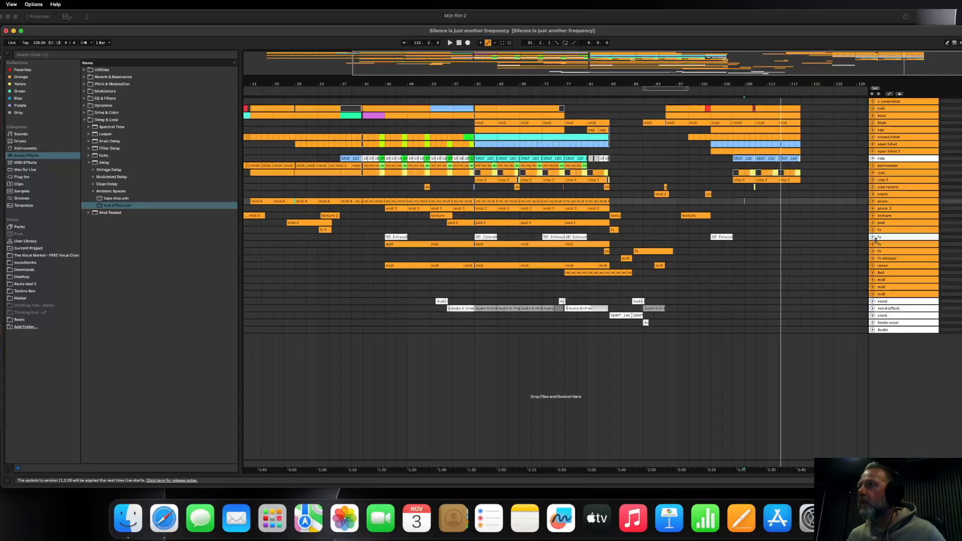
{"action": "left_click", "coordinate": [872, 273]}
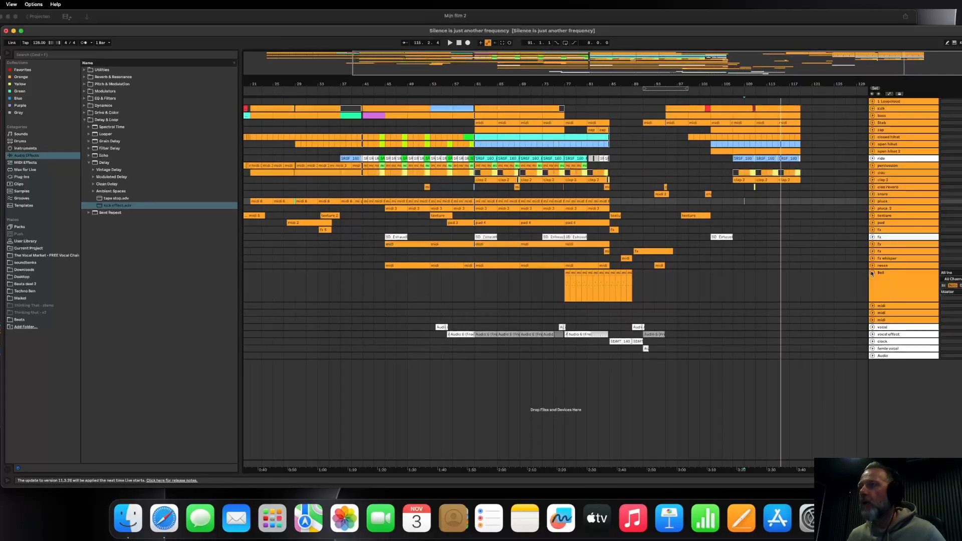
{"action": "left_click", "coordinate": [565, 286]}
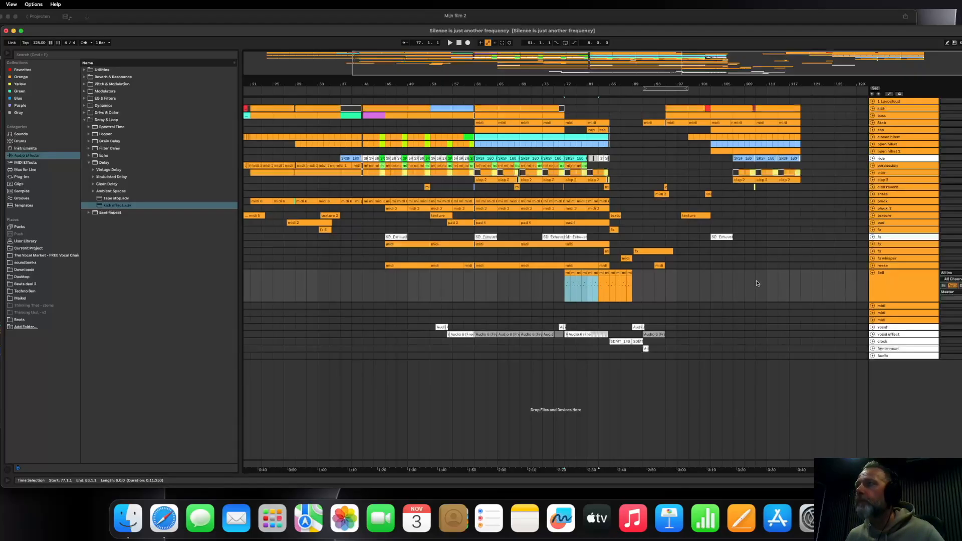
{"action": "left_click_drag", "start_coordinate": [748, 89], "coordinate": [774, 192]}
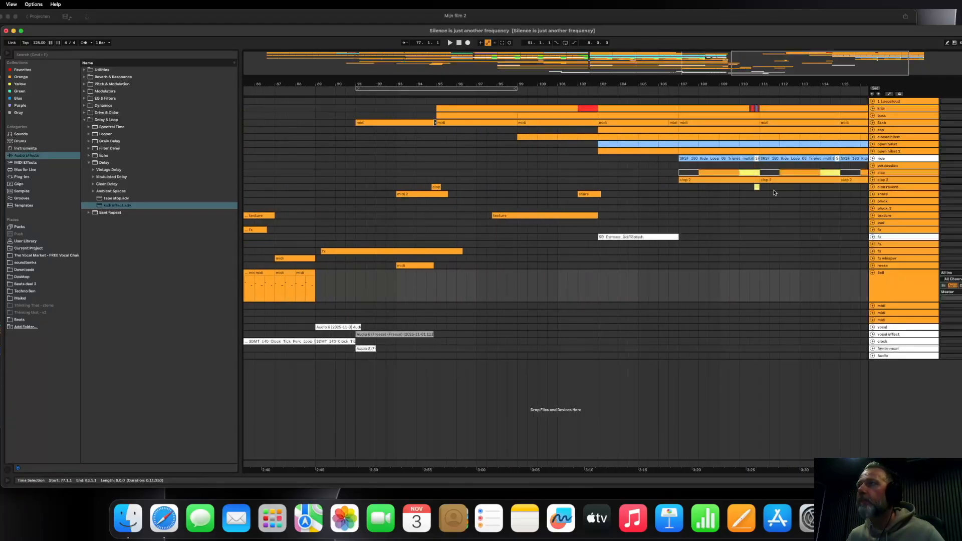
{"action": "key", "text": "ctrl+v"}
{"action": "left_click", "coordinate": [740, 274]}
{"action": "key", "text": "space"}
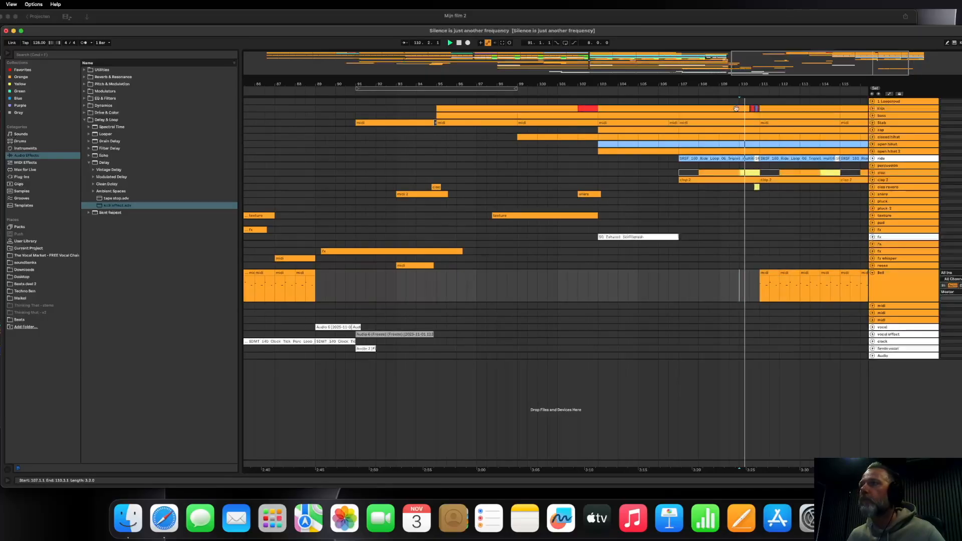
Copy the 16 bars of pad clips starting at bar 69 to bar 111 and play them.
{"action": "left_click_drag", "start_coordinate": [484, 89], "coordinate": [517, 82]}
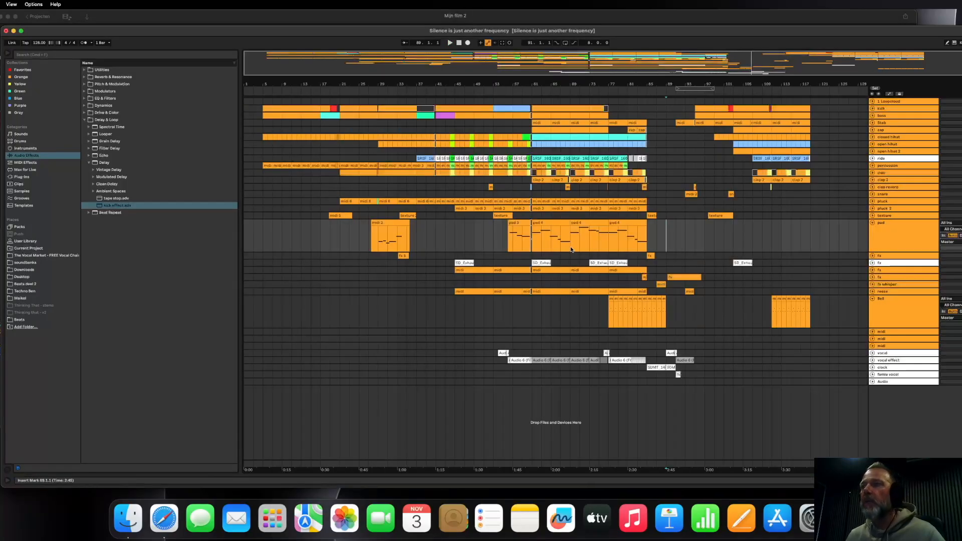
{"action": "left_click_drag", "start_coordinate": [571, 250], "coordinate": [633, 247]}
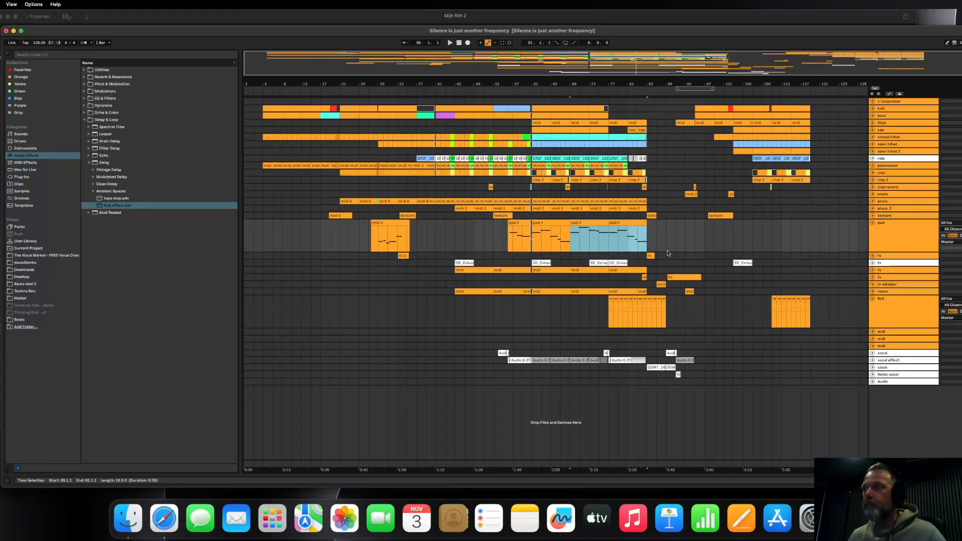
{"action": "left_click", "coordinate": [774, 234]}
{"action": "key", "text": "super+v"}
{"action": "key", "text": "space"}
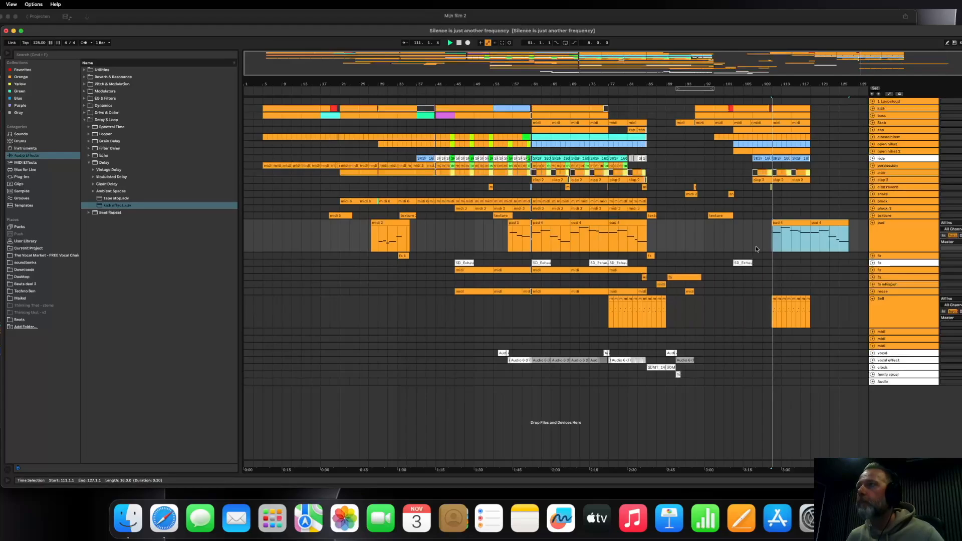
Duplicate bars 111 to 119 on the tracks from kick through clap reverb.
{"action": "scroll", "coordinate": [755, 88], "scroll_direction": "right", "scroll_amount": 1}
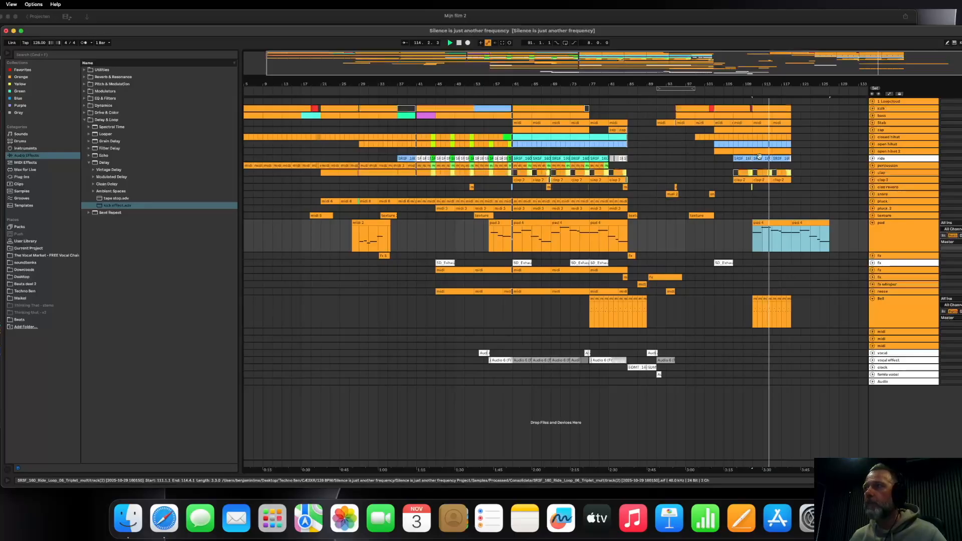
{"action": "left_click_drag", "start_coordinate": [790, 188], "coordinate": [753, 109]}
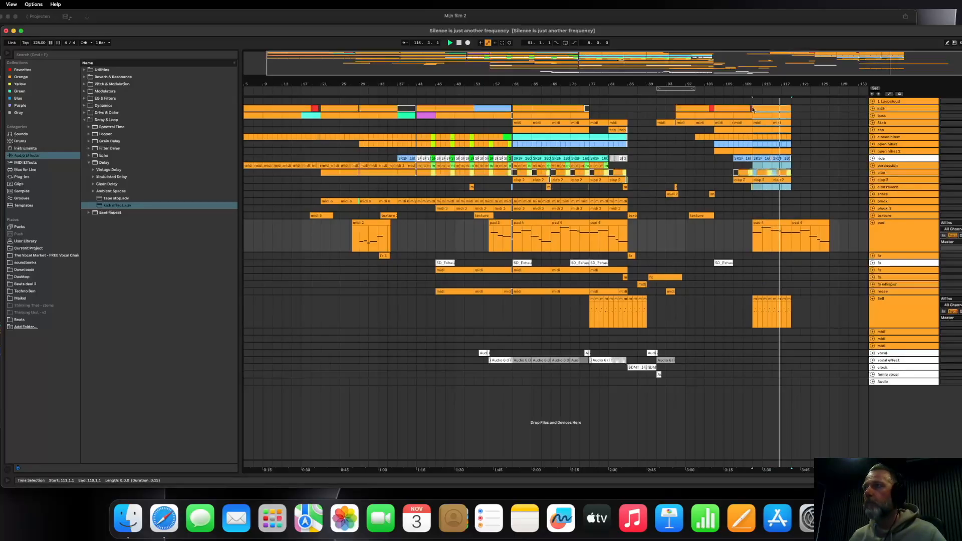
{"action": "left_click", "coordinate": [757, 108]}
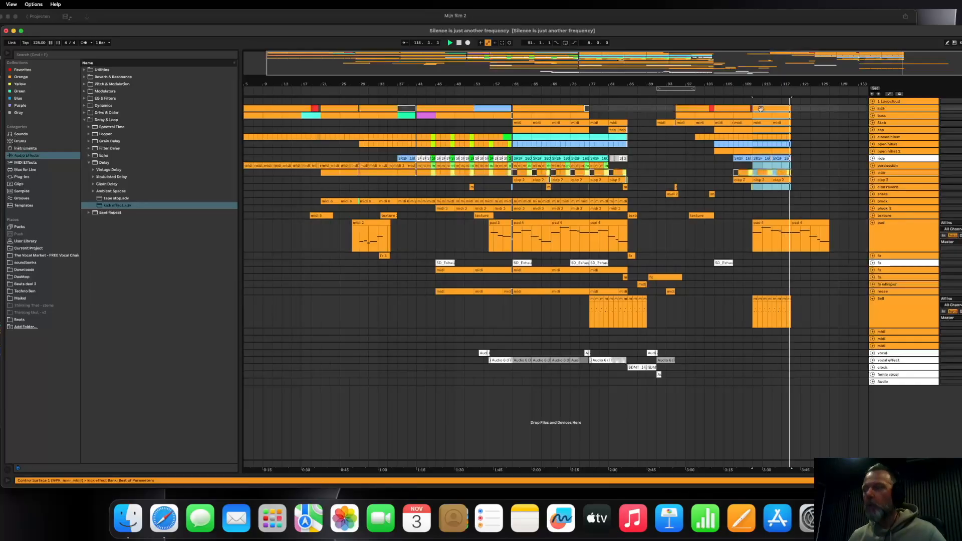
{"action": "key", "text": "super+d"}
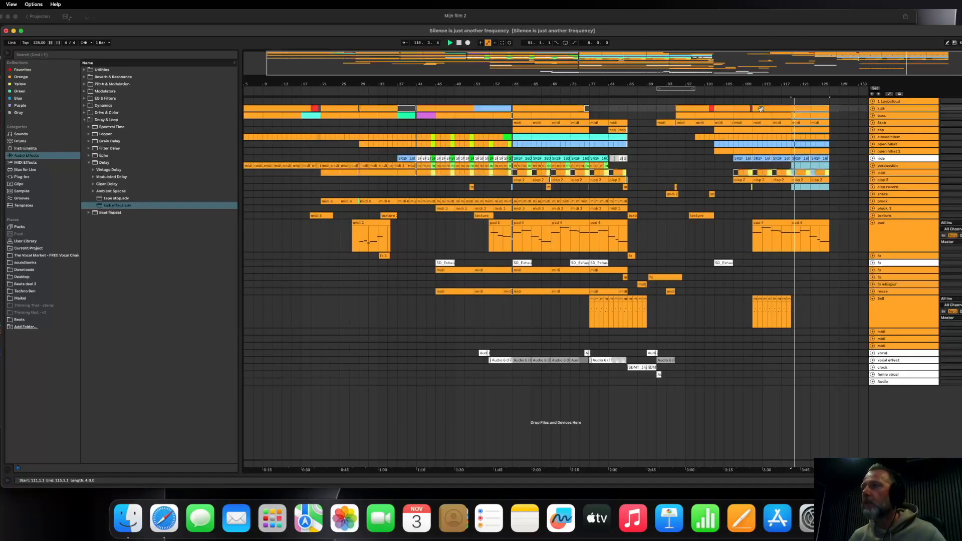
Stop playback and unfold the ride track around the newly duplicated section.
{"action": "left_click_drag", "start_coordinate": [823, 86], "coordinate": [813, 208]}
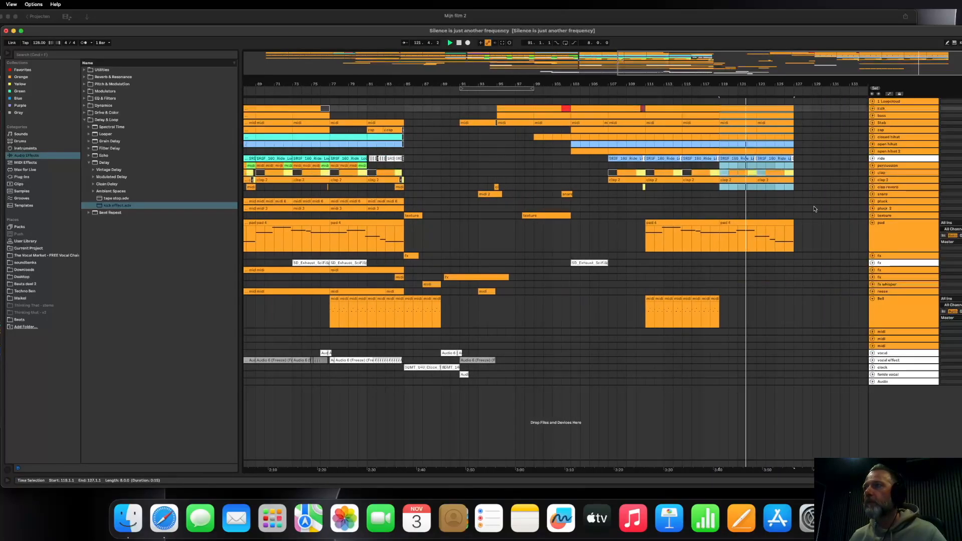
{"action": "left_click", "coordinate": [872, 158]}
{"action": "key", "text": "space"}
{"action": "left_click", "coordinate": [808, 211]}
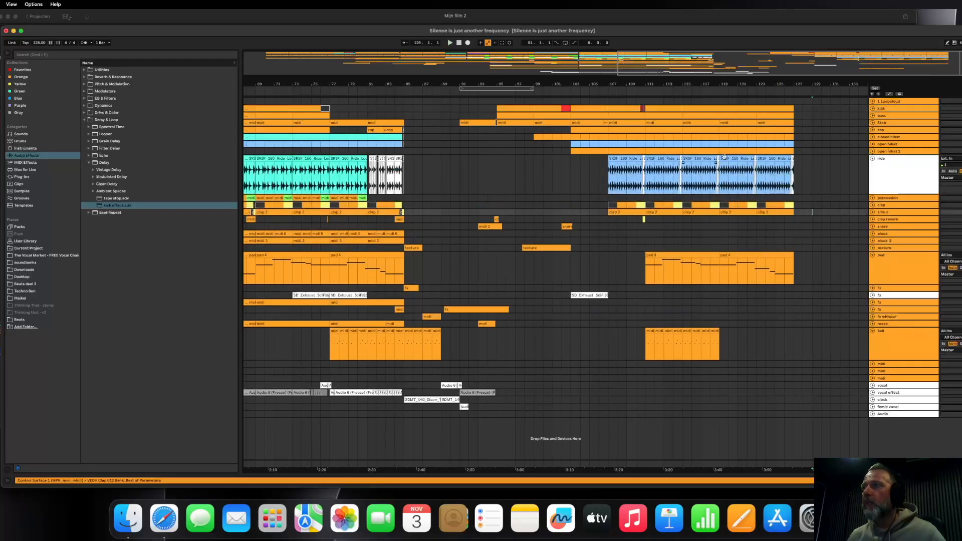
Deactivate the ride clips from bar 119 to bar 127.
{"action": "left_click", "coordinate": [725, 158]}
{"action": "key", "text": "0"}
{"action": "left_click", "coordinate": [774, 159]}
{"action": "key", "text": "0"}
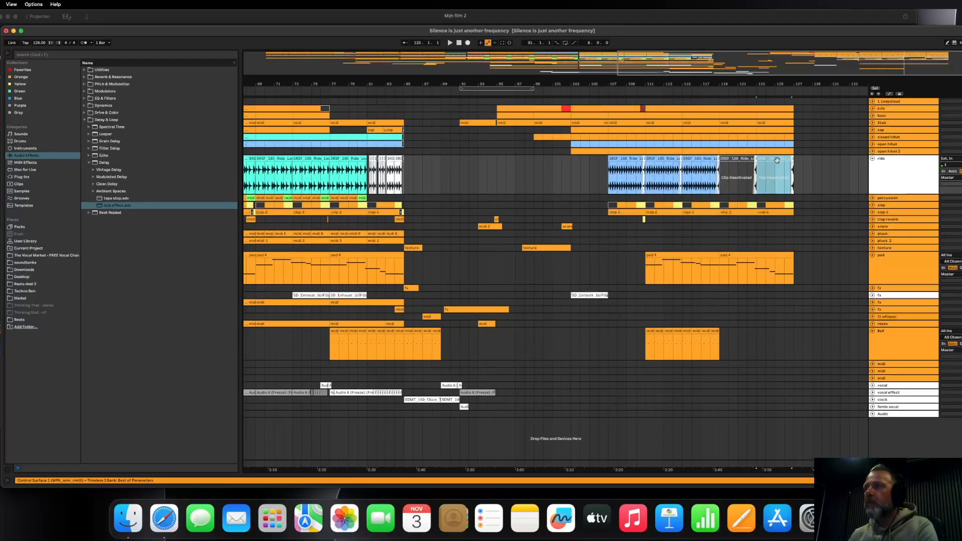
{"action": "left_click_drag", "start_coordinate": [722, 178], "coordinate": [805, 178]}
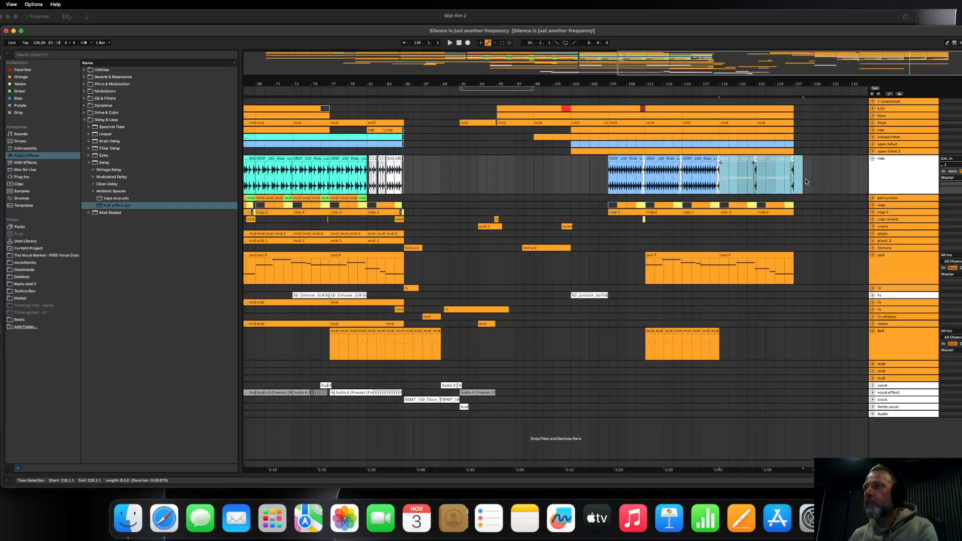
Copy the turquoise ride clip from bar 77 to bar 119, duplicate it once, and play from bar 117.
{"action": "left_click", "coordinate": [353, 160]}
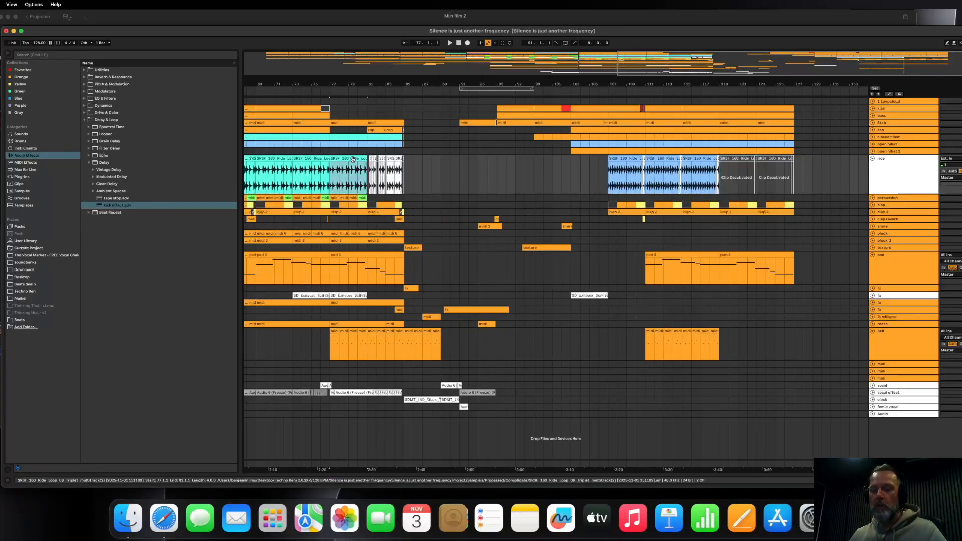
{"action": "left_click", "coordinate": [723, 172]}
{"action": "key", "text": "super+v"}
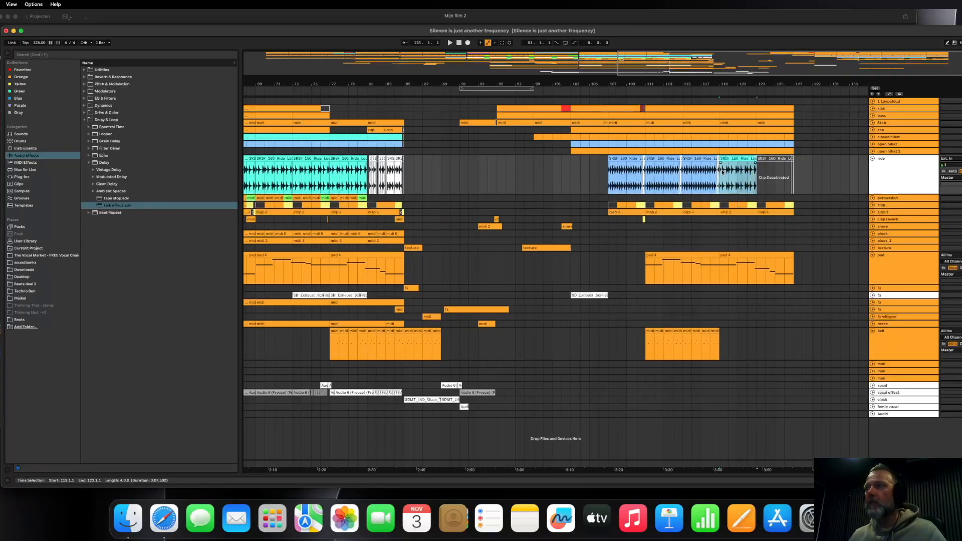
{"action": "key", "text": "super+d"}
{"action": "left_click", "coordinate": [702, 193]}
{"action": "key", "text": "space"}
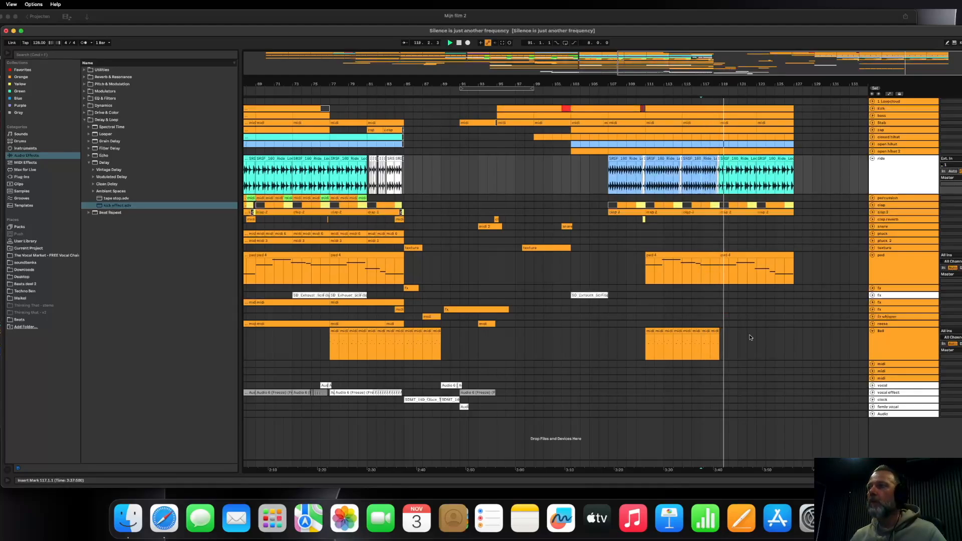
Stop playback and duplicate the last Bell clip repeatedly until the clips reach bar 127.
{"action": "key", "text": "space"}
{"action": "left_click", "coordinate": [715, 331]}
{"action": "key", "text": "super+d"}
{"action": "key", "text": "super+d"}
{"action": "key", "text": "super+d"}
{"action": "key", "text": "super+d"}
{"action": "key", "text": "super+d"}
{"action": "key", "text": "super+d"}
{"action": "key", "text": "super+d"}
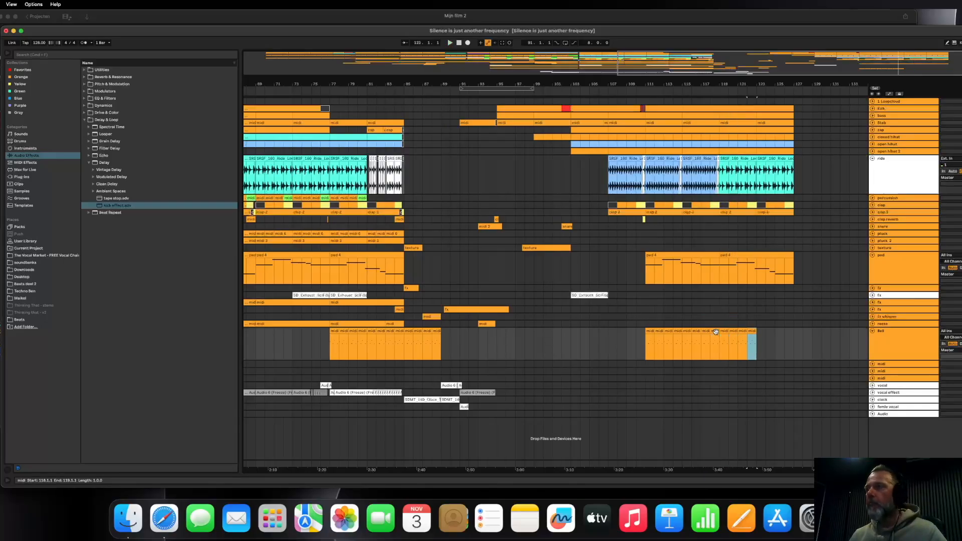
{"action": "key", "text": "super+d"}
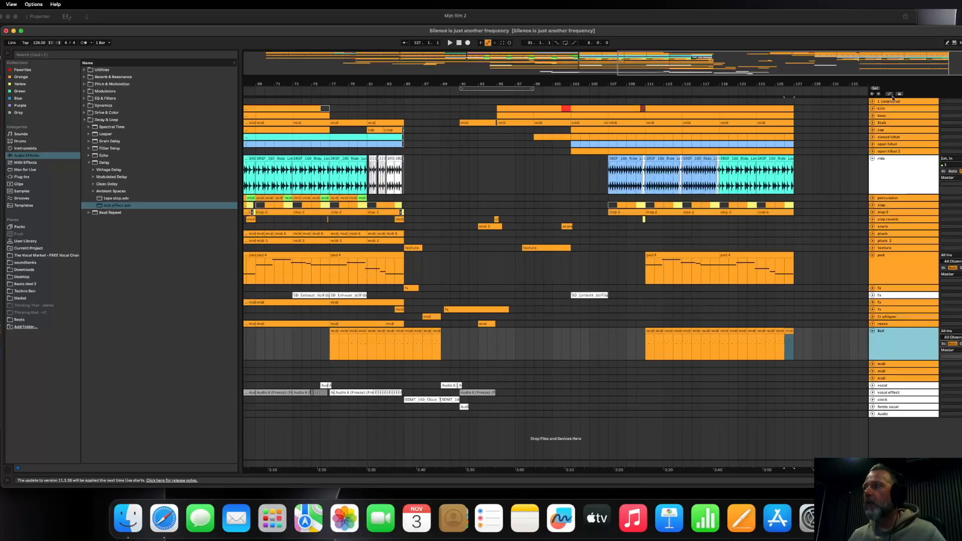
Show the automation lanes and delete the Bell track's repeated filter automation from bar 117 to bar 128.
{"action": "left_click", "coordinate": [890, 94]}
{"action": "left_click", "coordinate": [792, 346]}
{"action": "left_click_drag", "start_coordinate": [805, 353], "coordinate": [707, 347]}
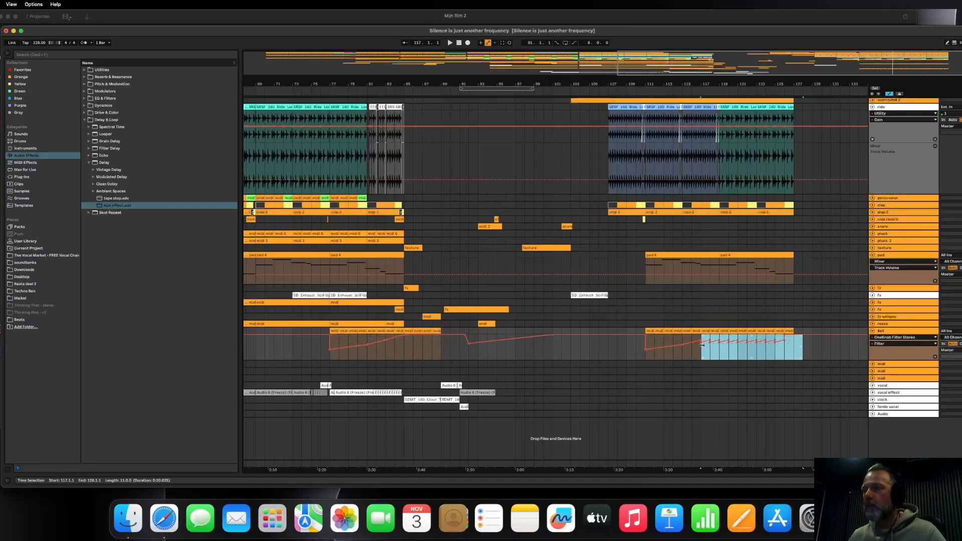
{"action": "key", "text": "Delete"}
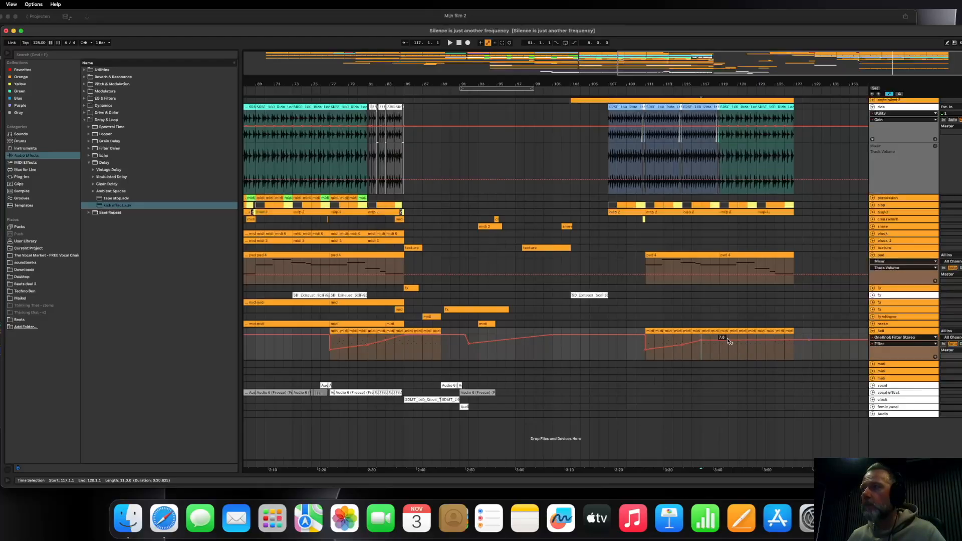
Draw a falling filter curve on the Bell track down to about 3.2 just past the last clip, and audition it.
{"action": "left_click_drag", "start_coordinate": [800, 342], "coordinate": [799, 350]}
{"action": "key", "text": "space"}
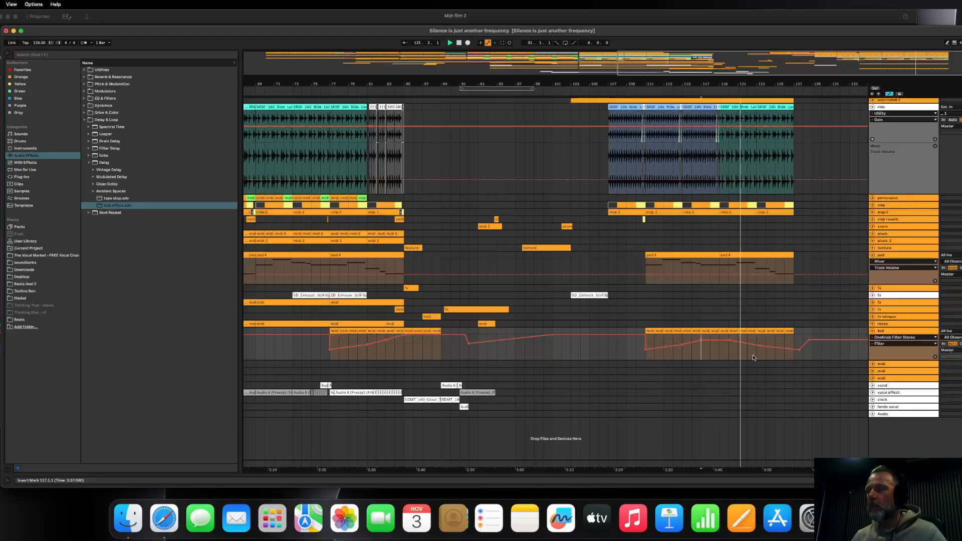
{"action": "mouse_move", "coordinate": [799, 349]}
{"action": "left_click_drag", "start_coordinate": [800, 349], "coordinate": [799, 350]}
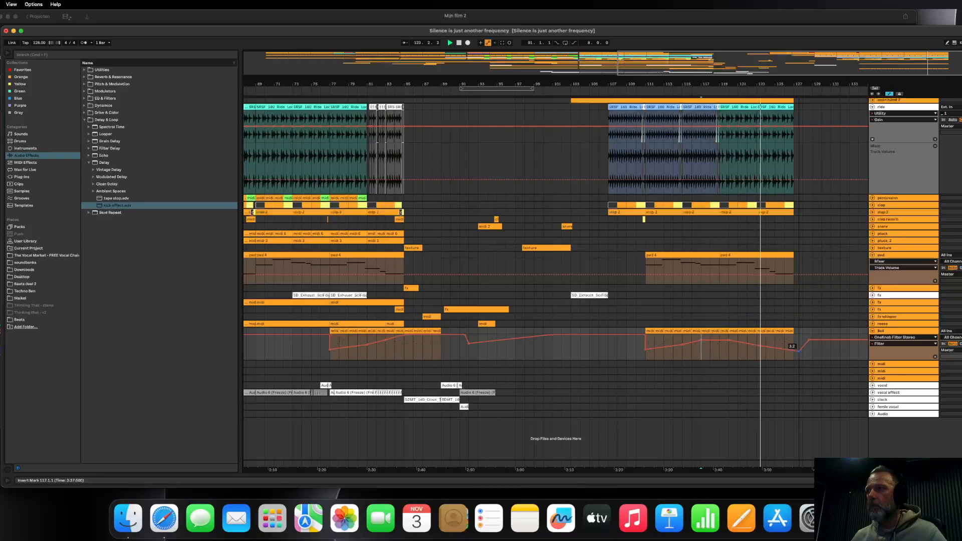
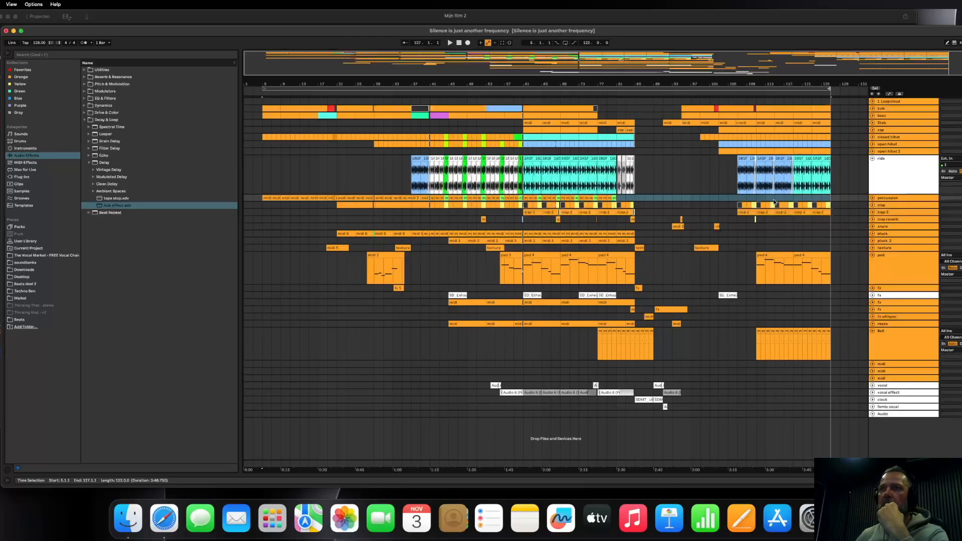
Play the arrangement from bar 85 and open SPAN and Ozone Imager from the Master track to check its spectrum and stereo image.
{"action": "left_click", "coordinate": [638, 177]}
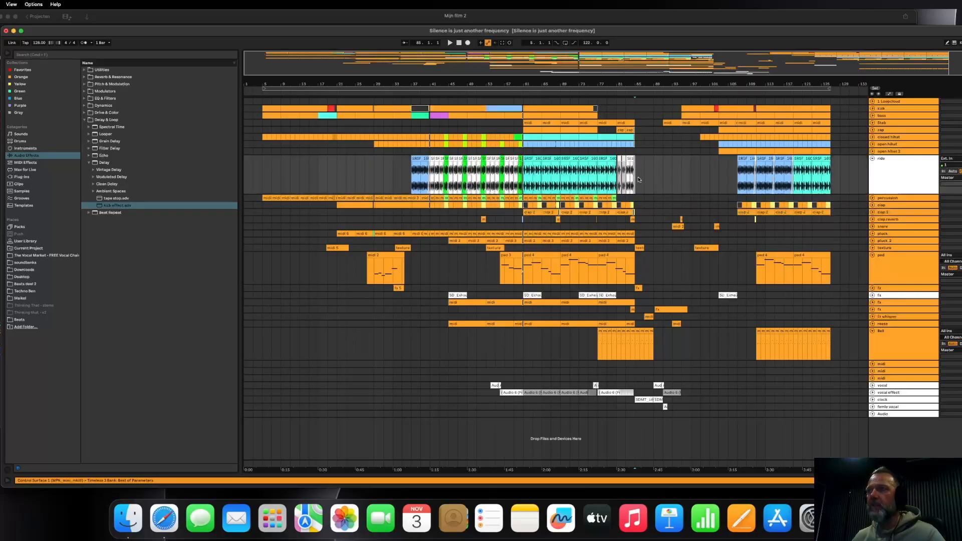
{"action": "key", "text": "space"}
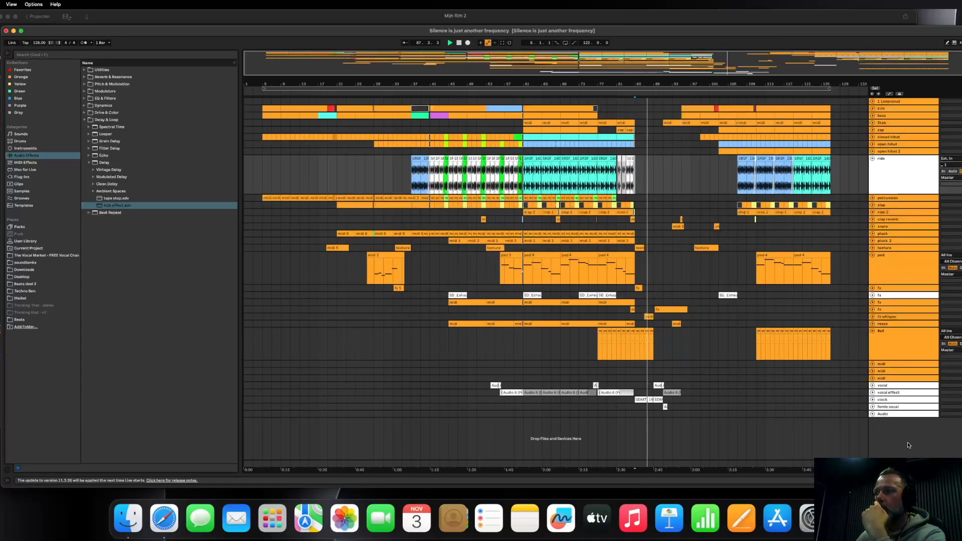
{"action": "double_click", "coordinate": [896, 464]}
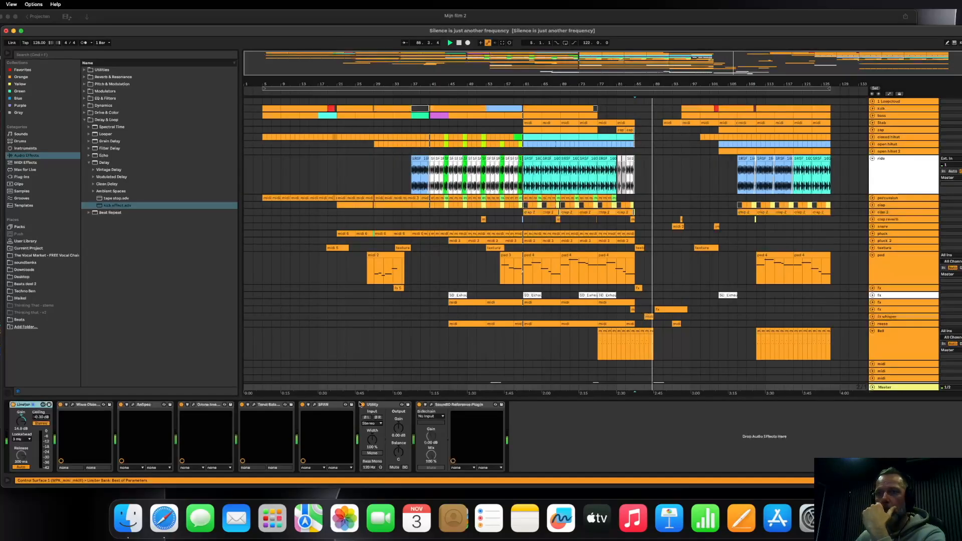
{"action": "left_click", "coordinate": [314, 404]}
{"action": "left_click_drag", "start_coordinate": [283, 74], "coordinate": [256, 64]}
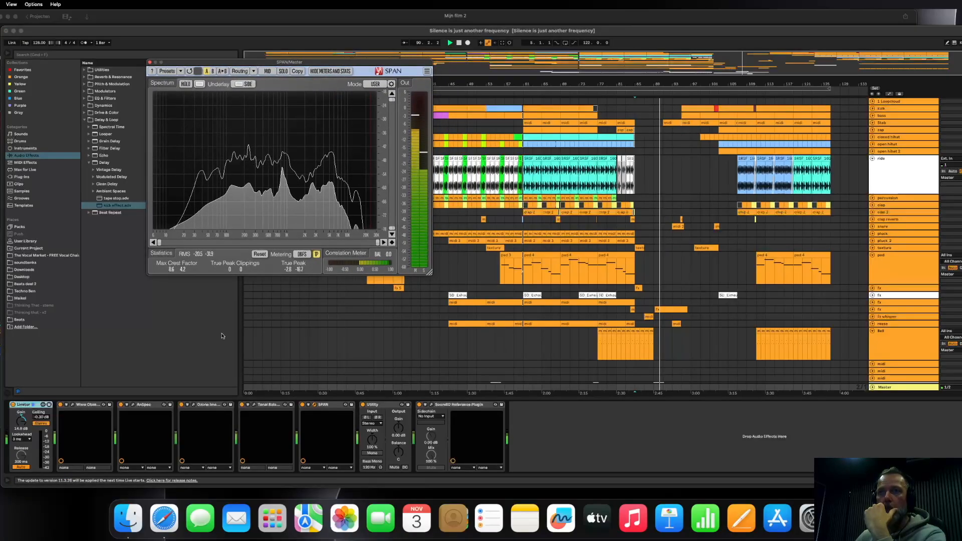
{"action": "left_click", "coordinate": [194, 404]}
{"action": "left_click_drag", "start_coordinate": [220, 242], "coordinate": [311, 270]}
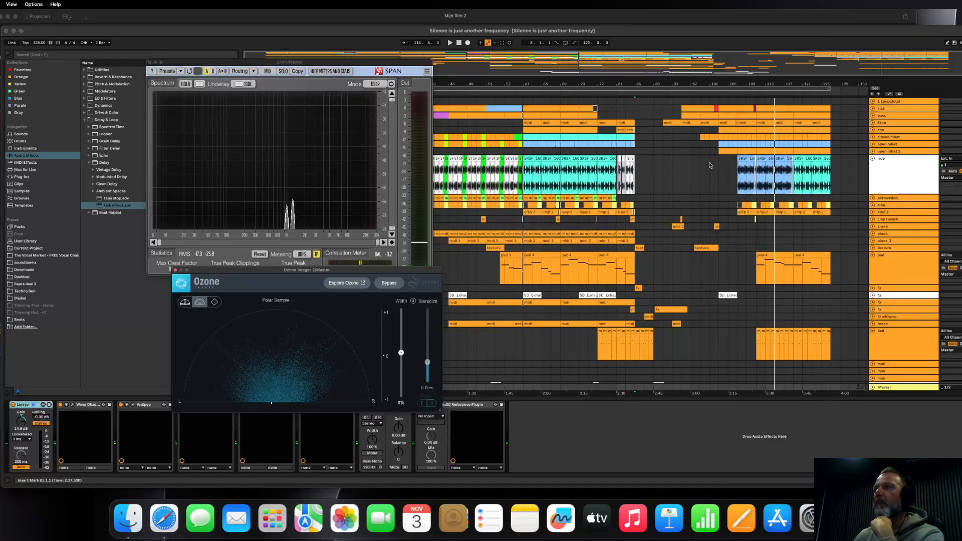
Unfold the closed hihat track and select the Bell track's section from bar 111 to bar 116.
{"action": "left_click", "coordinate": [872, 137]}
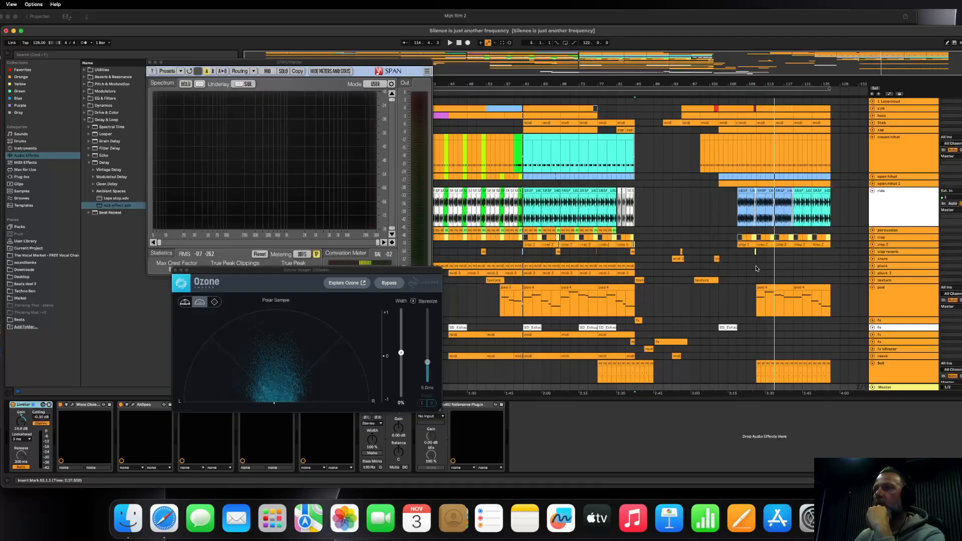
{"action": "scroll", "coordinate": [768, 273], "scroll_direction": "down", "scroll_amount": 3}
{"action": "left_click_drag", "start_coordinate": [774, 351], "coordinate": [759, 353]}
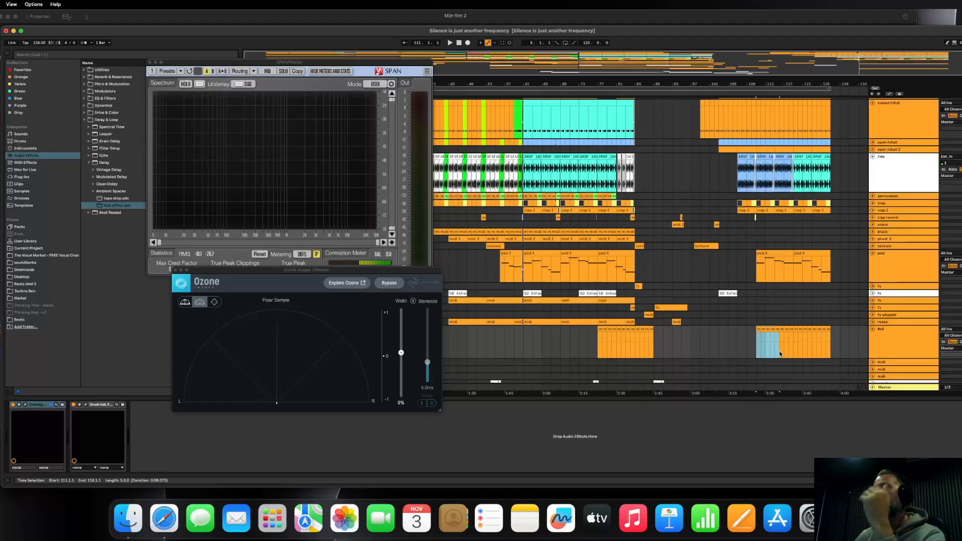
{"action": "scroll", "coordinate": [783, 322], "scroll_direction": "up", "scroll_amount": 3}
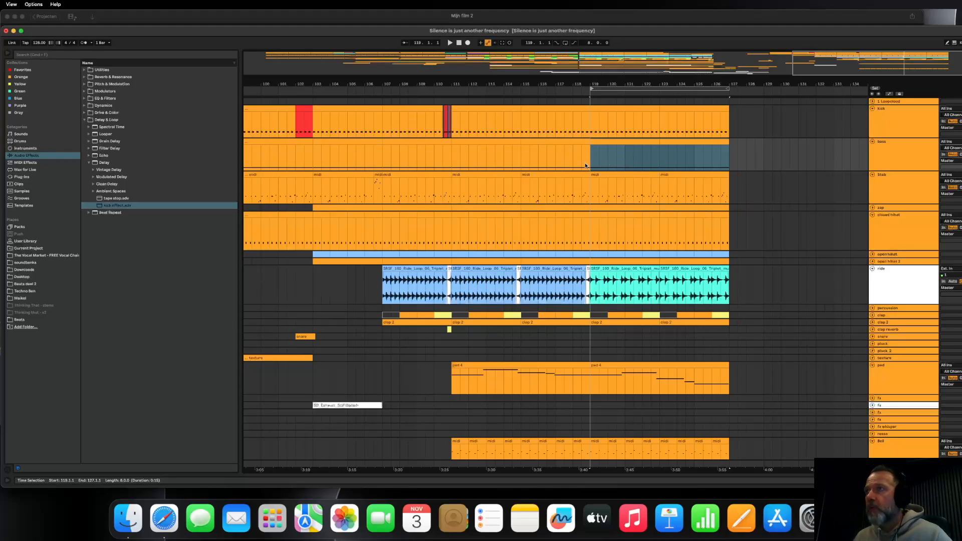
Shorten the bass clip starting at bar 119 to two bars and duplicate it once to reach bar 123.
{"action": "key", "text": "super+e"}
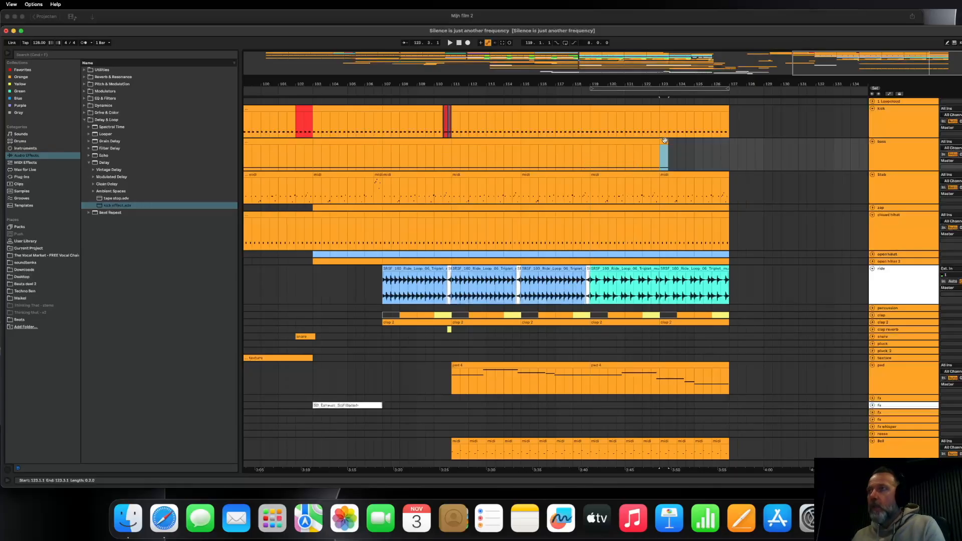
{"action": "left_click_drag", "start_coordinate": [655, 141], "coordinate": [619, 141]}
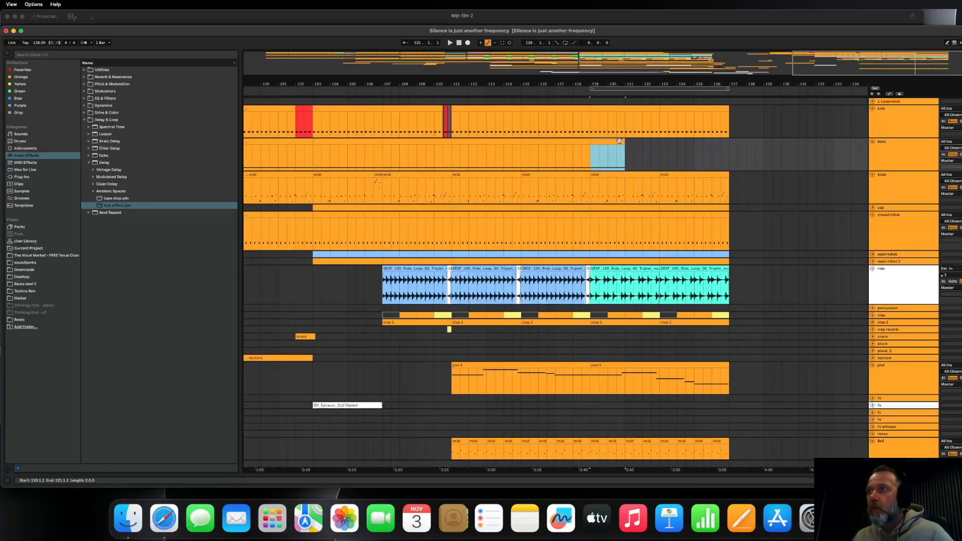
{"action": "key", "text": "super+d"}
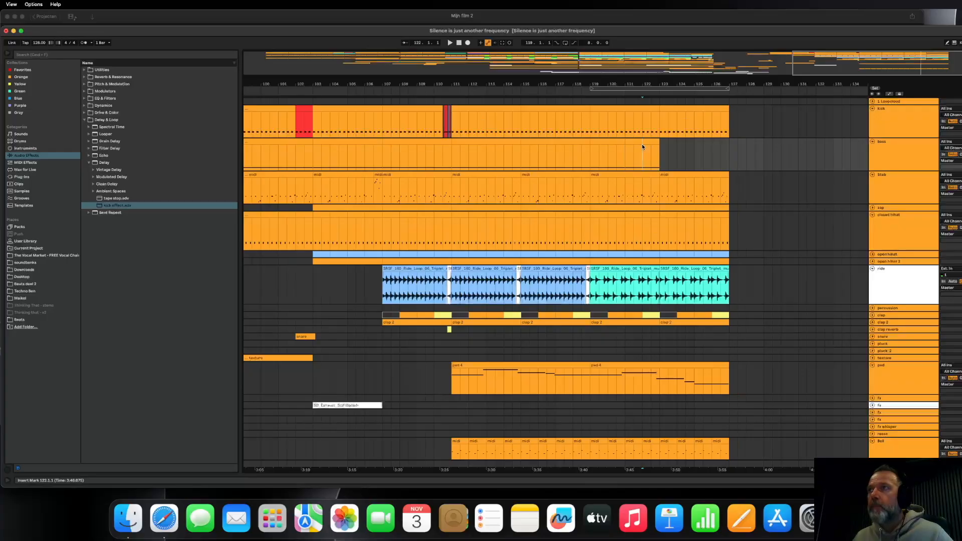
Raise the note in the bass clip at bar 121 to B1 and play from bar 119.
{"action": "double_click", "coordinate": [642, 144]}
{"action": "left_click", "coordinate": [266, 333]}
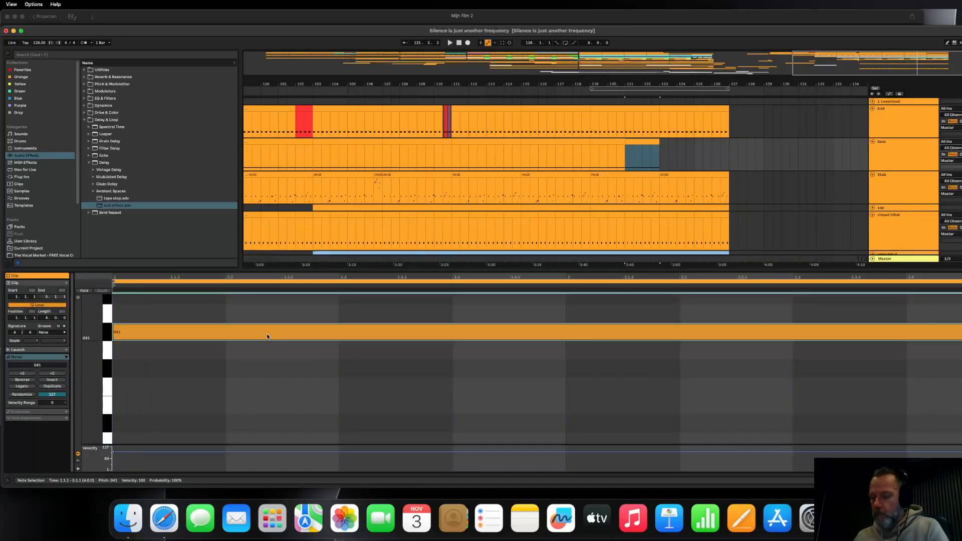
{"action": "key", "text": "Up"}
{"action": "key", "text": "Up"}
{"action": "key", "text": "Up"}
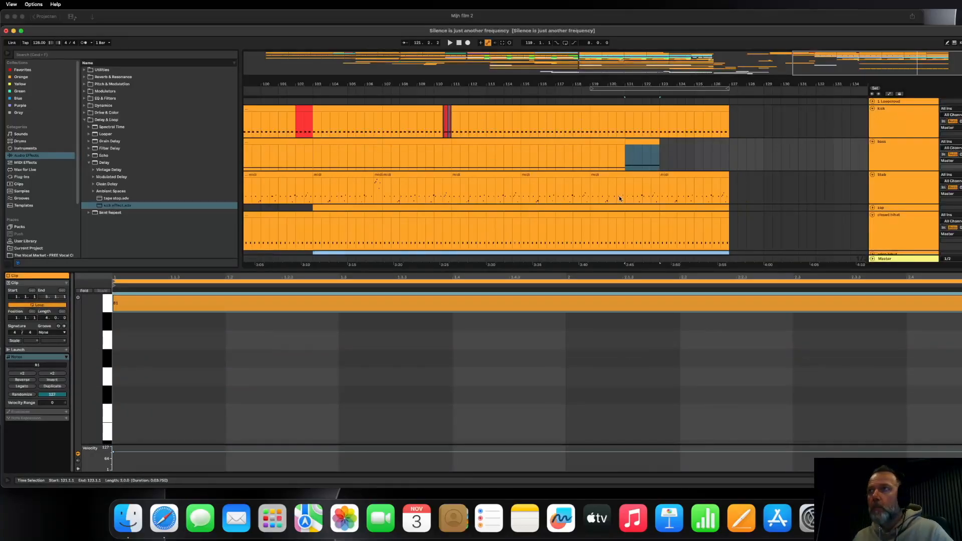
{"action": "left_click", "coordinate": [591, 152]}
{"action": "key", "text": "space"}
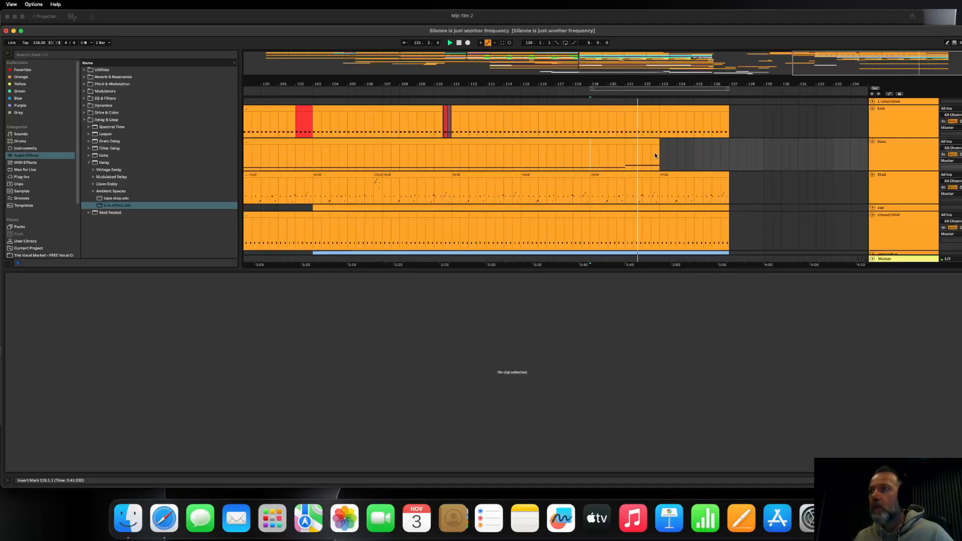
Duplicate the B1 bass clip to bar 123, lower the copy's note to F#1, and stop playback.
{"action": "left_click", "coordinate": [648, 140]}
{"action": "key", "text": "super+d"}
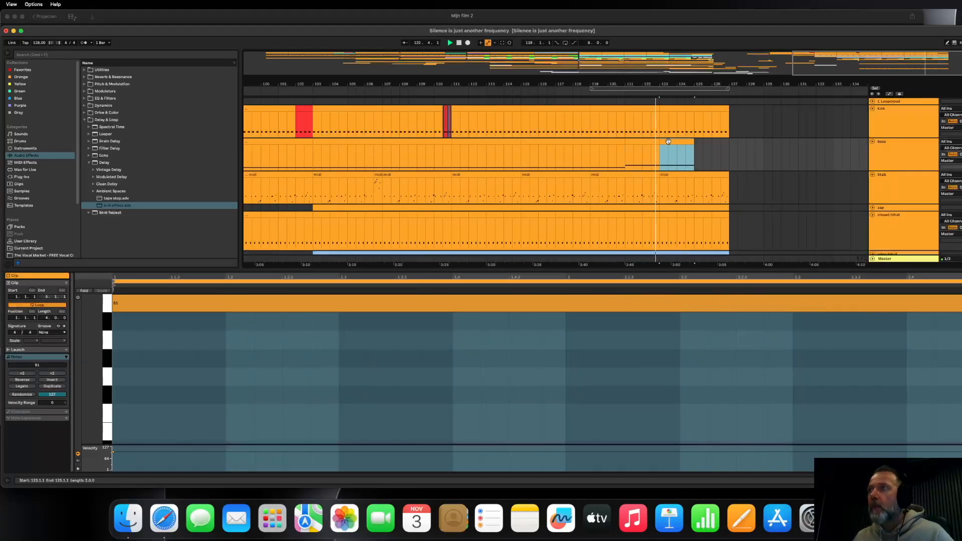
{"action": "left_click", "coordinate": [214, 309]}
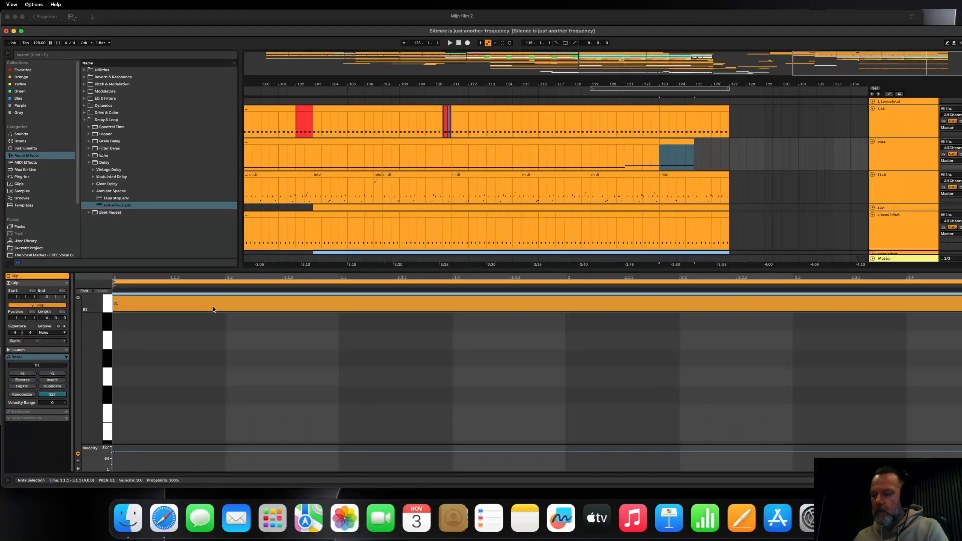
{"action": "key", "text": "Down"}
{"action": "key", "text": "Down"}
{"action": "key", "text": "Down"}
{"action": "key", "text": "Down"}
{"action": "key", "text": "Down"}
{"action": "key", "text": "space"}
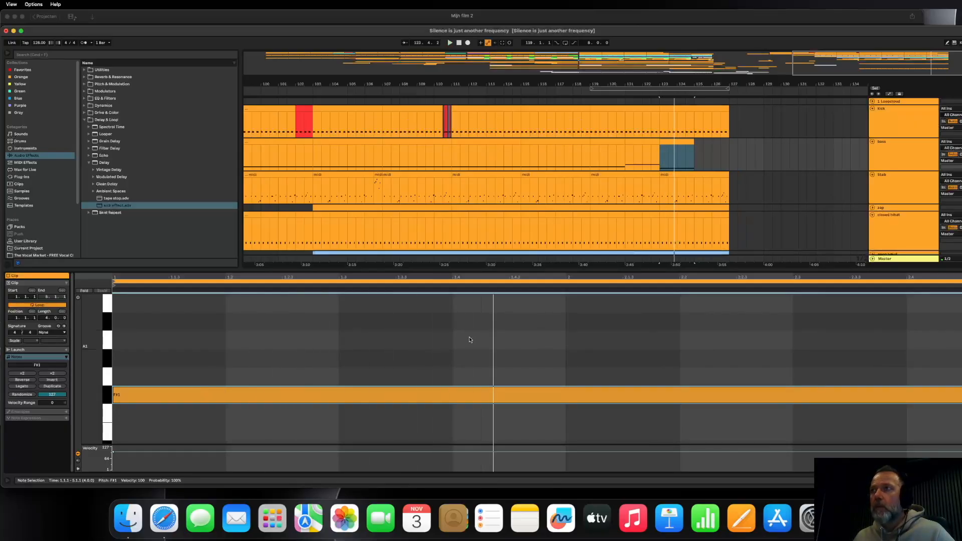
Copy the two-bar bass clip at bar 119 to bar 125 to fill the section up to bar 127.
{"action": "left_click", "coordinate": [591, 150]}
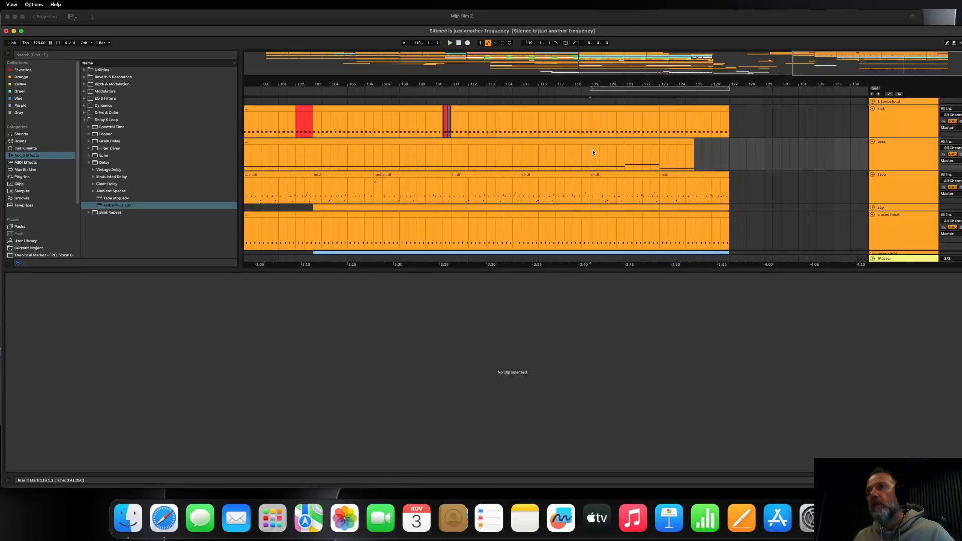
{"action": "left_click", "coordinate": [624, 157], "text": "shift"}
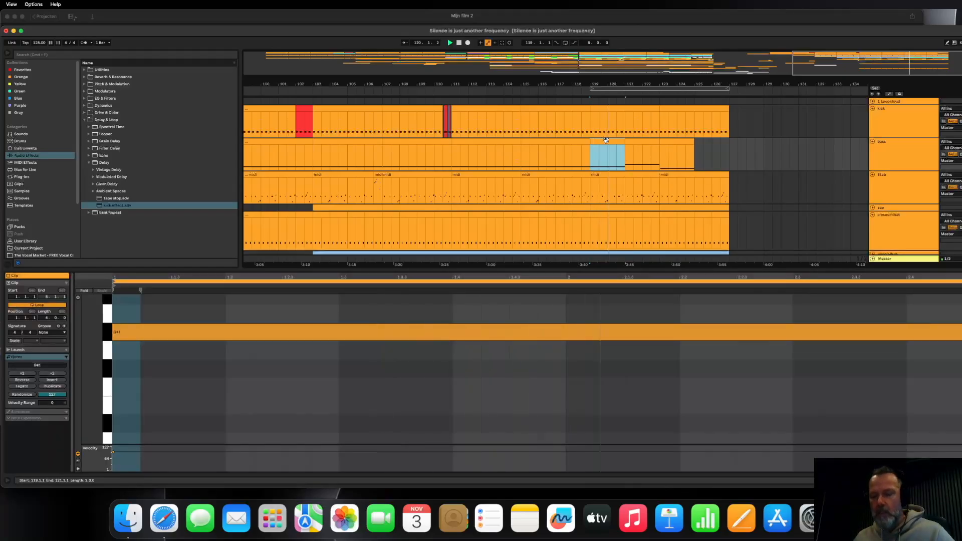
{"action": "left_click", "coordinate": [694, 156]}
{"action": "key", "text": "super+v"}
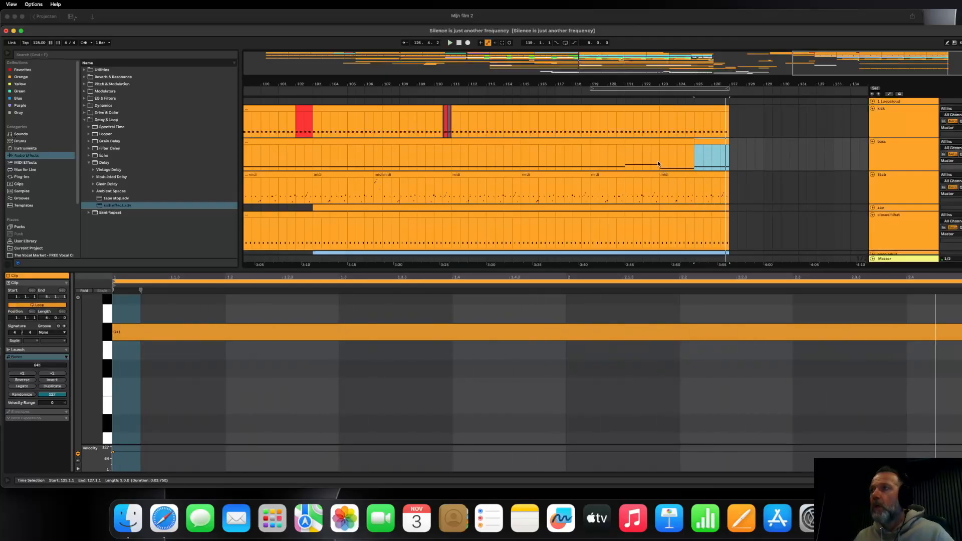
Consolidate the bass clips from bar 119 to bar 127 into one clip and colour it blue.
{"action": "left_click_drag", "start_coordinate": [591, 156], "coordinate": [708, 158]}
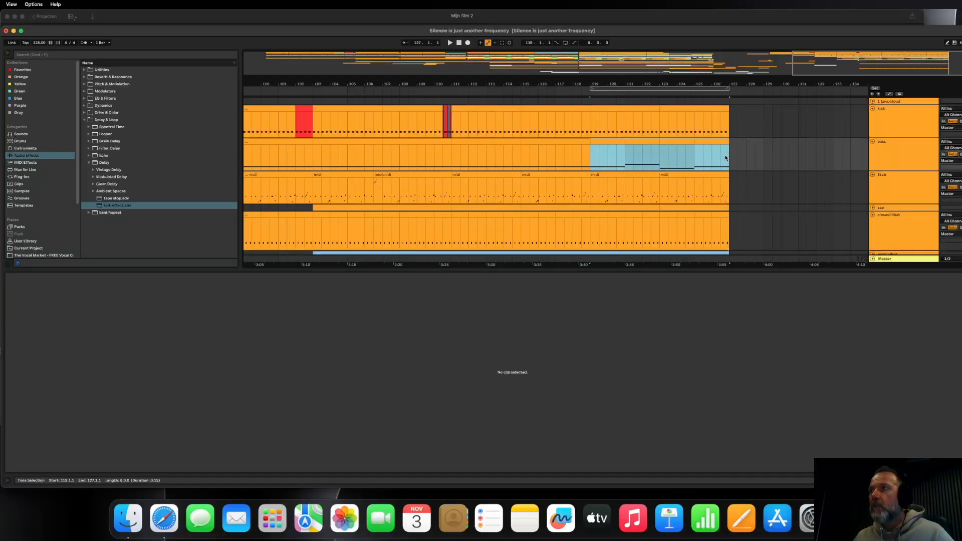
{"action": "right_click", "coordinate": [726, 158]}
{"action": "left_click", "coordinate": [746, 224]}
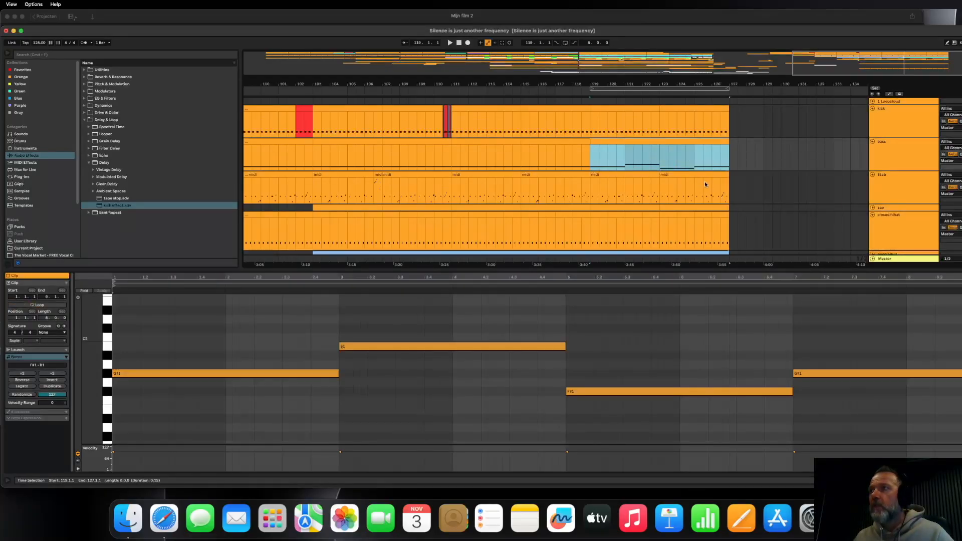
{"action": "right_click", "coordinate": [673, 142]}
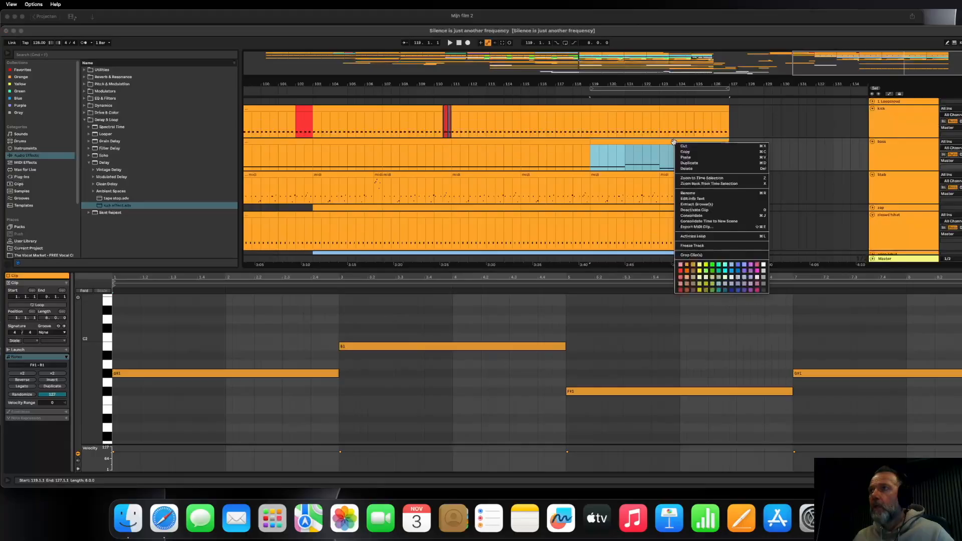
{"action": "left_click", "coordinate": [728, 266]}
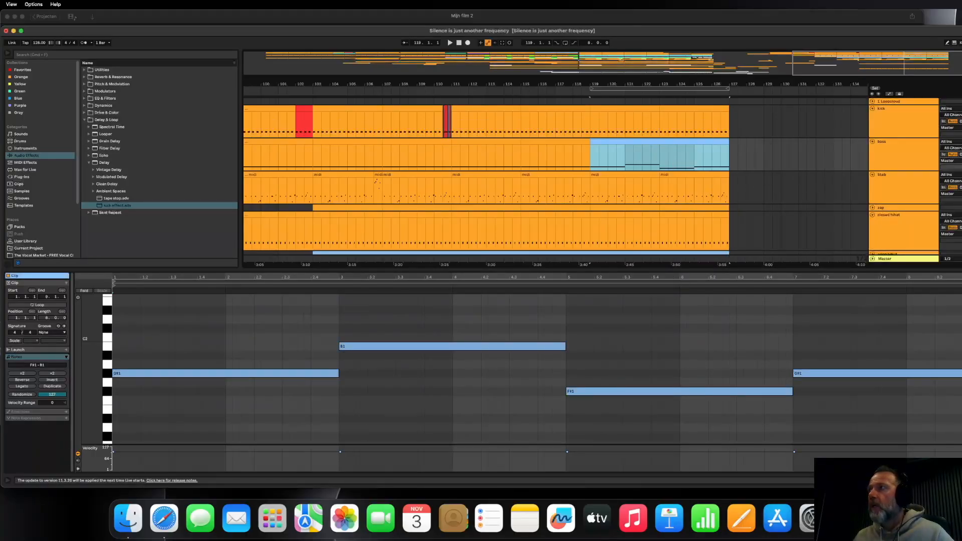
Duplicate the last one-bar Bell clip twice so the clips reach bar 121.
{"action": "scroll", "coordinate": [863, 173], "scroll_direction": "down", "scroll_amount": 4}
{"action": "scroll", "coordinate": [860, 174], "scroll_direction": "down", "scroll_amount": 1}
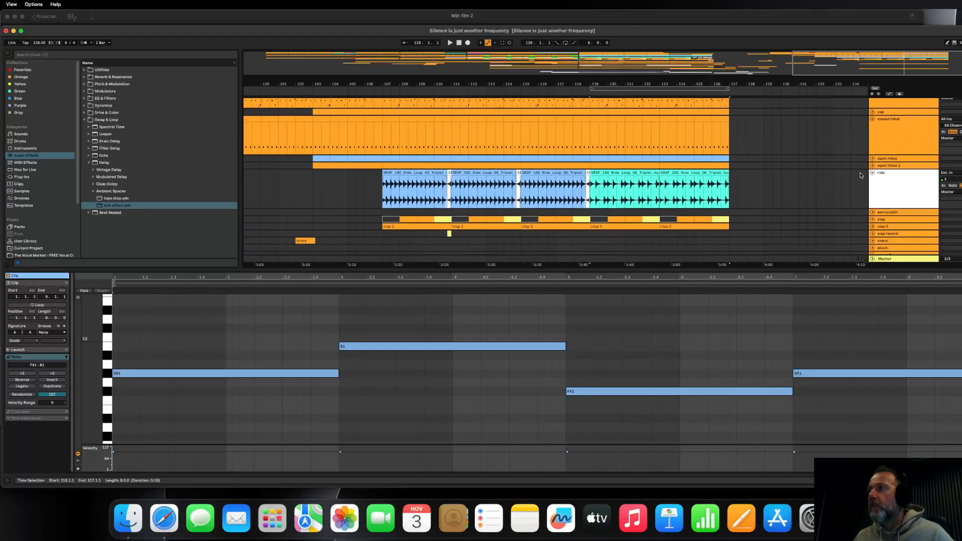
{"action": "scroll", "coordinate": [860, 175], "scroll_direction": "down", "scroll_amount": 2}
{"action": "scroll", "coordinate": [860, 175], "scroll_direction": "down", "scroll_amount": 4}
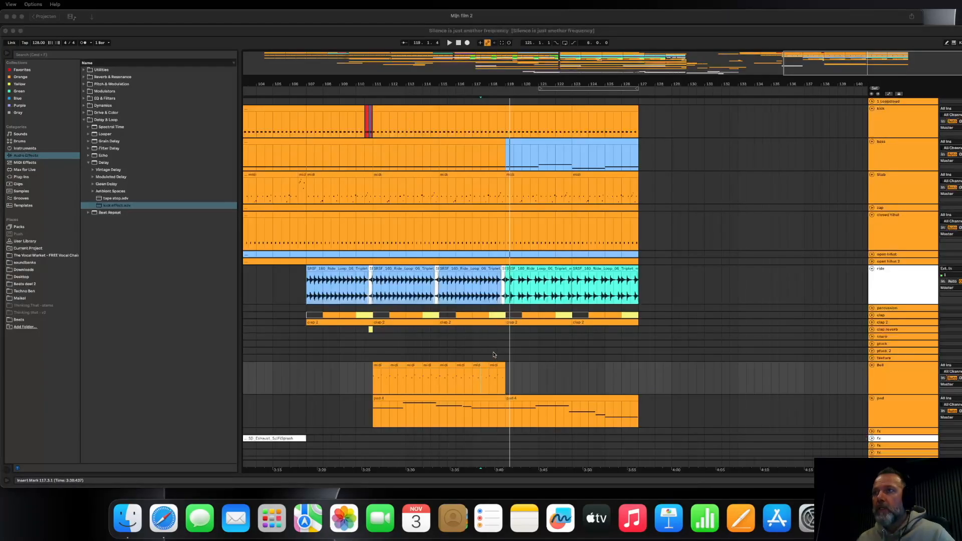
{"action": "left_click", "coordinate": [496, 364]}
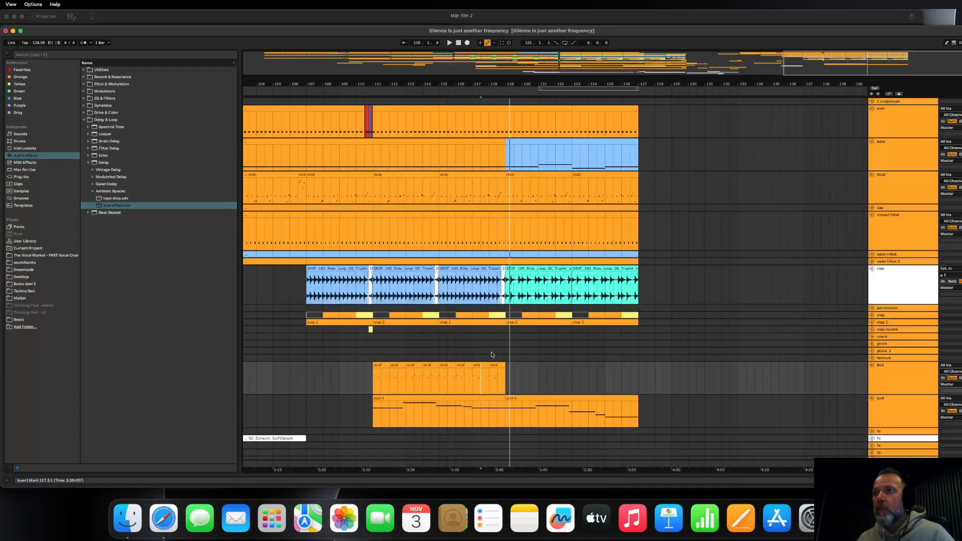
{"action": "key", "text": "super+d"}
{"action": "key", "text": "super+d"}
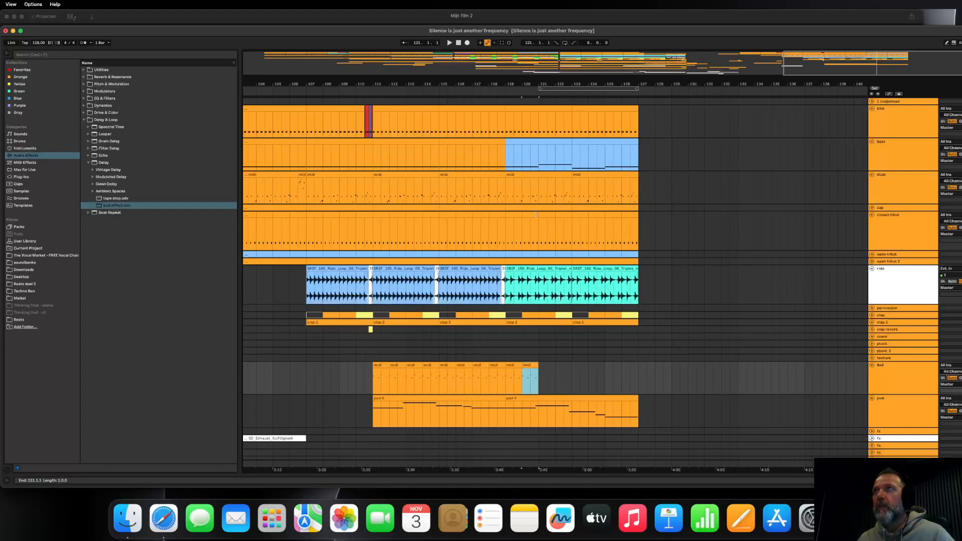
Audition briefly from bar 119 and duplicate the last Bell clip once more to bar 122.
{"action": "left_click", "coordinate": [509, 351]}
{"action": "key", "text": "space"}
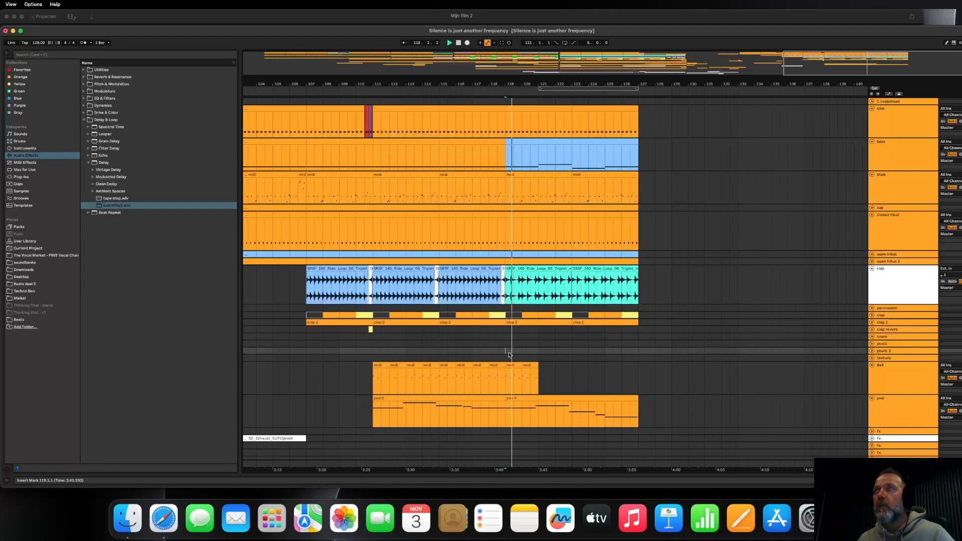
{"action": "key", "text": "space"}
{"action": "left_click", "coordinate": [532, 365]}
{"action": "key", "text": "super+d"}
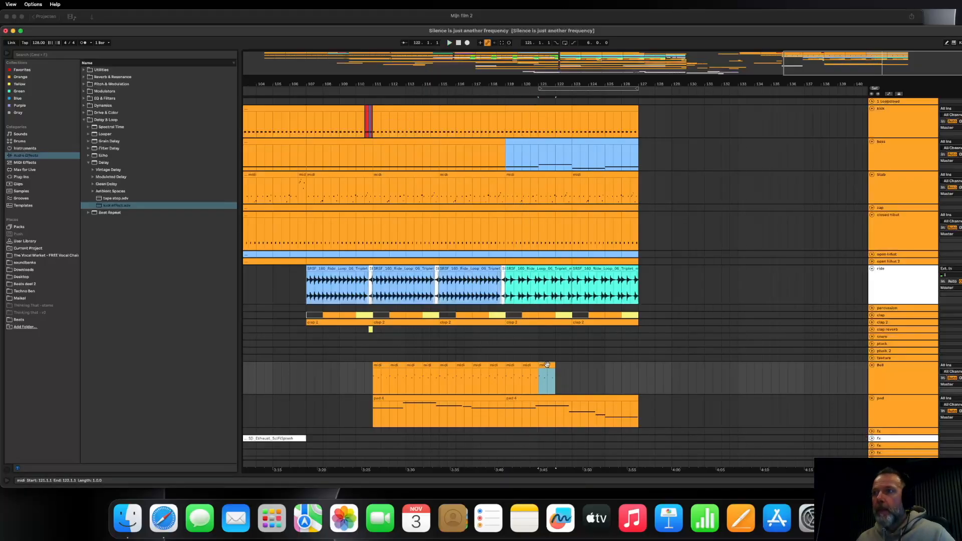
Lower the first two notes of the Bell clip at bar 121 to B1 and F#1.
{"action": "double_click", "coordinate": [546, 364]}
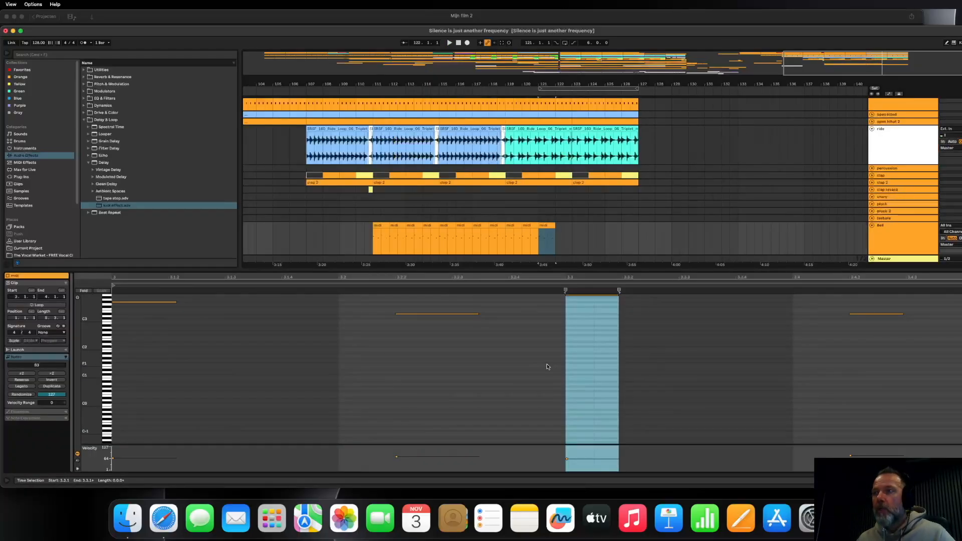
{"action": "left_click", "coordinate": [137, 303]}
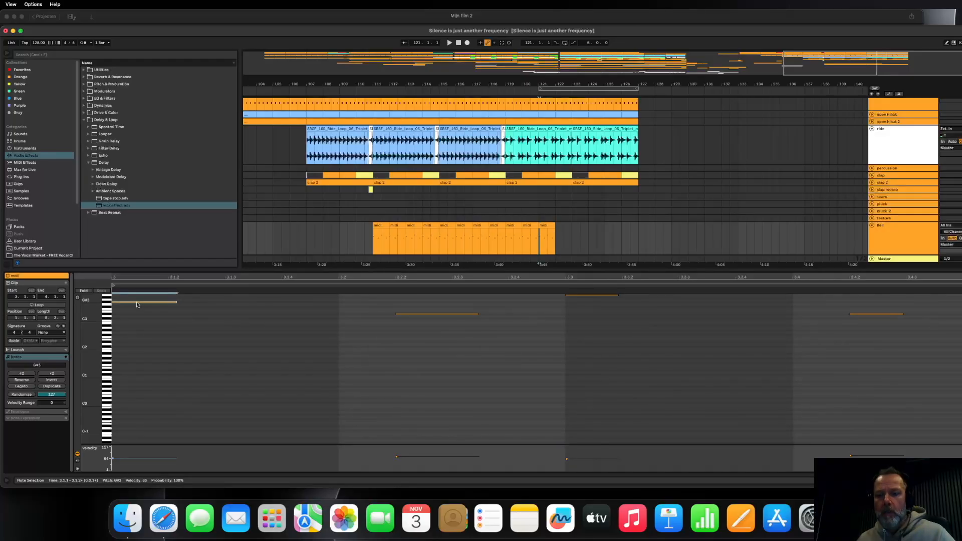
{"action": "left_click", "coordinate": [137, 304]}
{"action": "left_click_drag", "start_coordinate": [136, 301], "coordinate": [133, 352]}
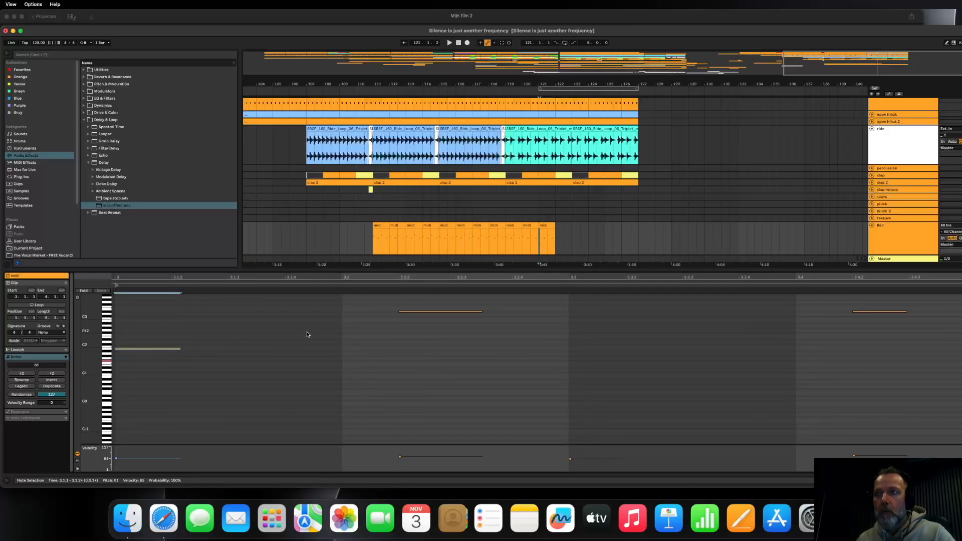
{"action": "left_click_drag", "start_coordinate": [411, 311], "coordinate": [412, 361]}
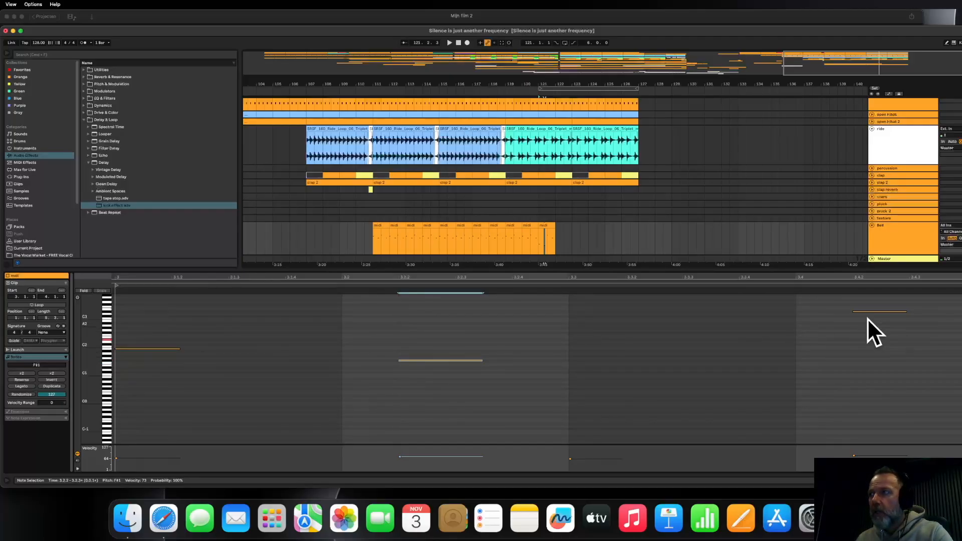
Lower the same clip's third note to D#2 and its last note to A#1, and audition the new melody.
{"action": "scroll", "coordinate": [693, 304], "scroll_direction": "down", "scroll_amount": 1}
{"action": "scroll", "coordinate": [693, 306], "scroll_direction": "up", "scroll_amount": 5}
{"action": "scroll", "coordinate": [694, 306], "scroll_direction": "down", "scroll_amount": 3}
{"action": "left_click_drag", "start_coordinate": [591, 315], "coordinate": [597, 362]}
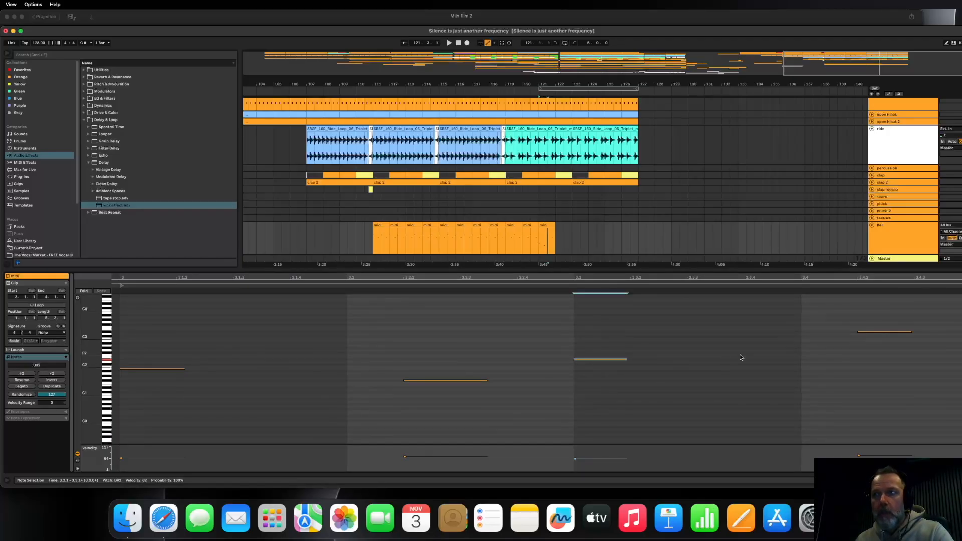
{"action": "left_click", "coordinate": [871, 332]}
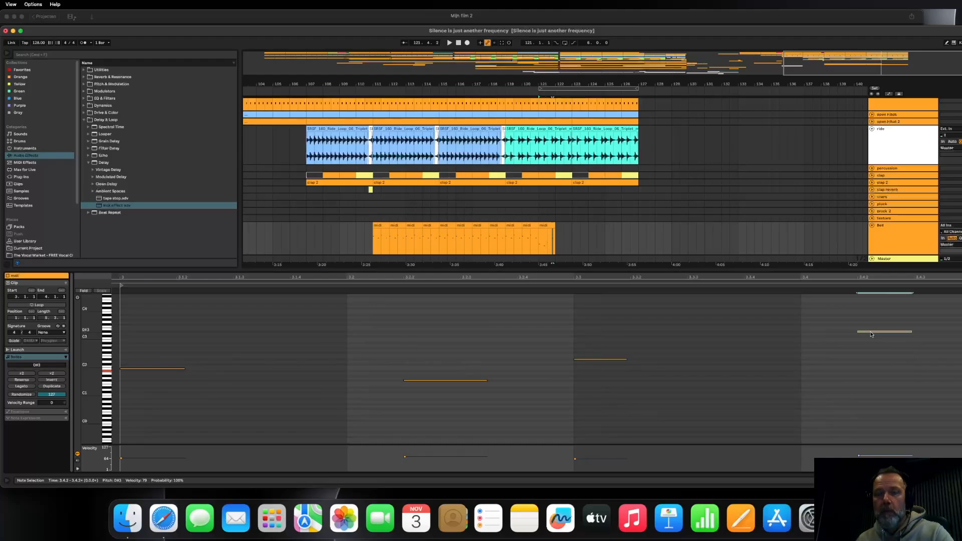
{"action": "left_click_drag", "start_coordinate": [870, 332], "coordinate": [875, 373]}
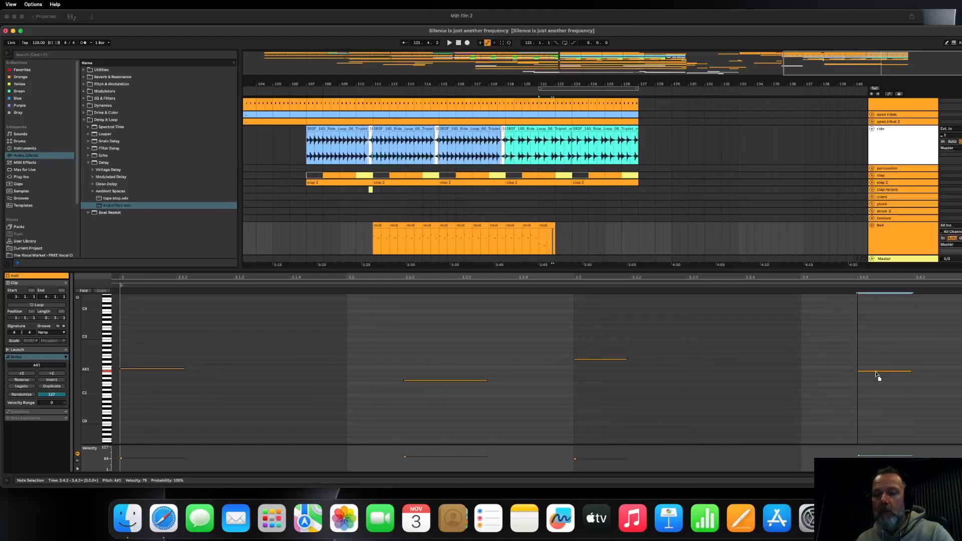
{"action": "key", "text": "space"}
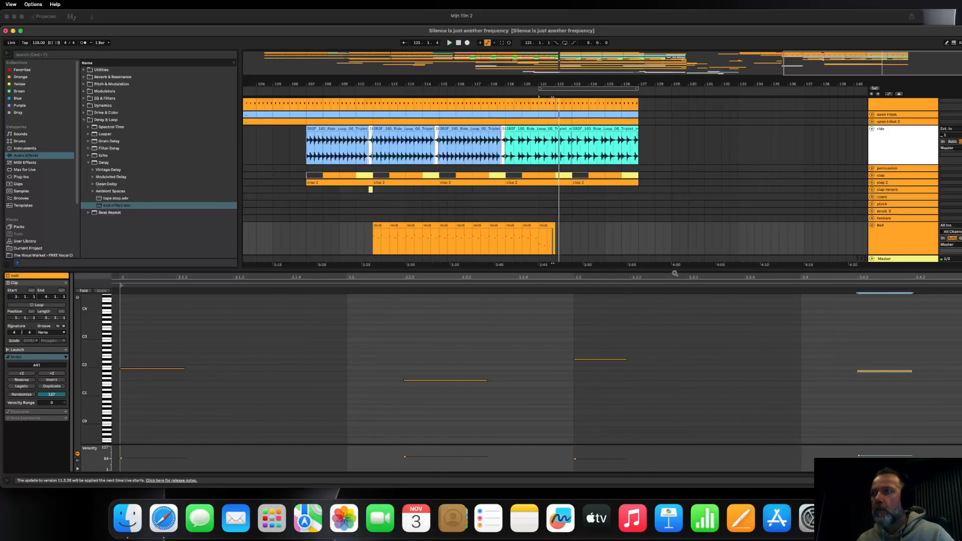
{"action": "key", "text": "space"}
Duplicate the varied Bell clip twice so the clips reach bar 124.
{"action": "scroll", "coordinate": [593, 204], "scroll_direction": "down", "scroll_amount": 1}
{"action": "left_click", "coordinate": [550, 203]}
{"action": "key", "text": "super+d"}
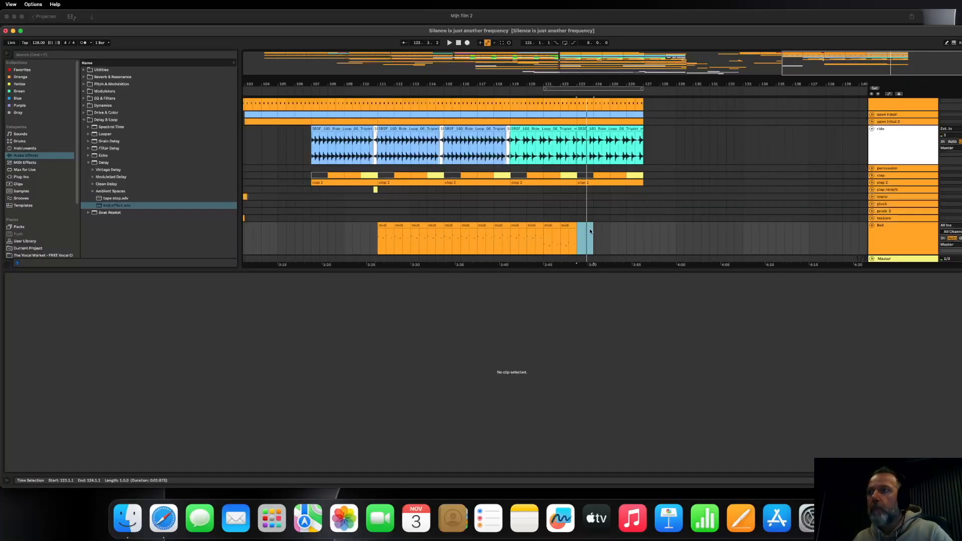
{"action": "left_click", "coordinate": [567, 227]}
{"action": "key", "text": "super+d"}
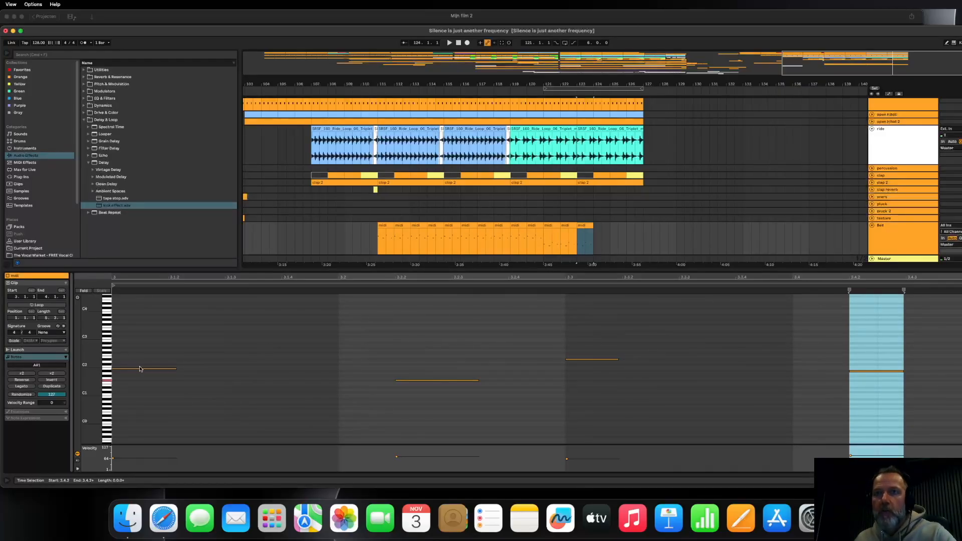
Repitch the first three notes of the Bell clip at bar 123 to F#1, A#1 and C#2, leaving the last on A#1.
{"action": "left_click_drag", "start_coordinate": [136, 370], "coordinate": [139, 386]}
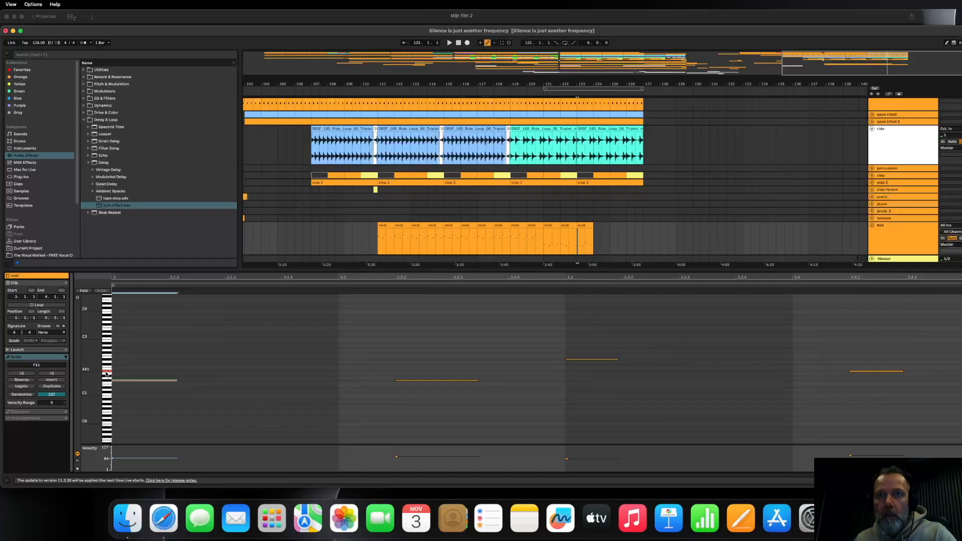
{"action": "left_click_drag", "start_coordinate": [400, 381], "coordinate": [400, 372]}
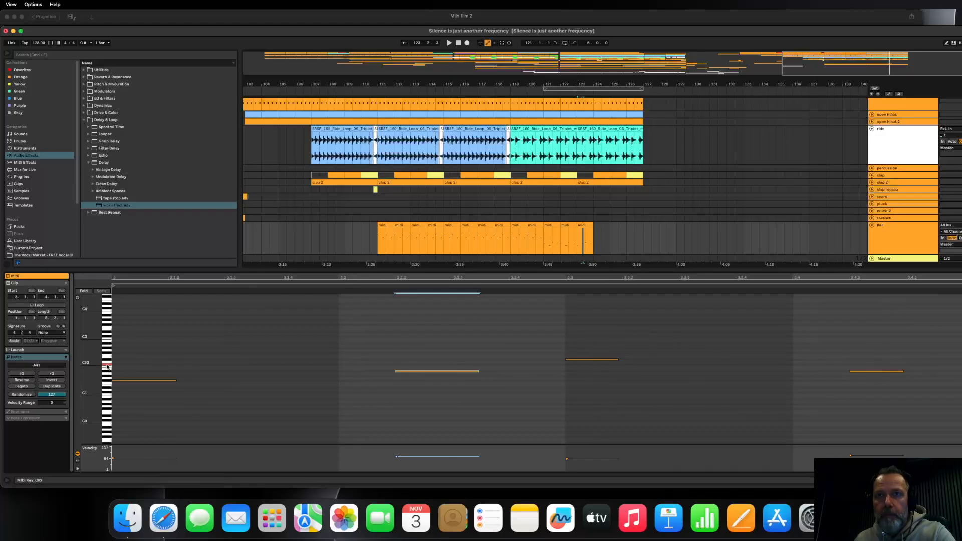
{"action": "left_click", "coordinate": [569, 359]}
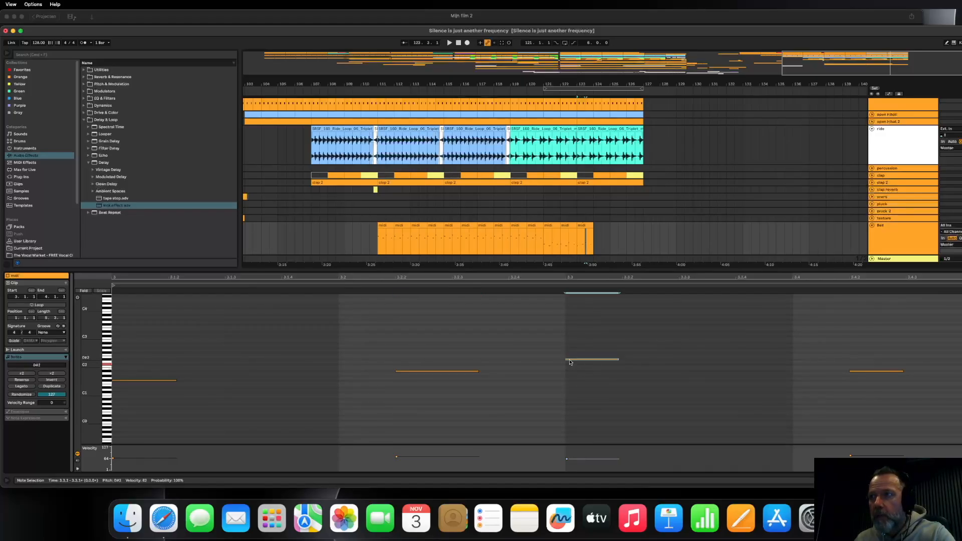
{"action": "left_click_drag", "start_coordinate": [569, 359], "coordinate": [570, 357]}
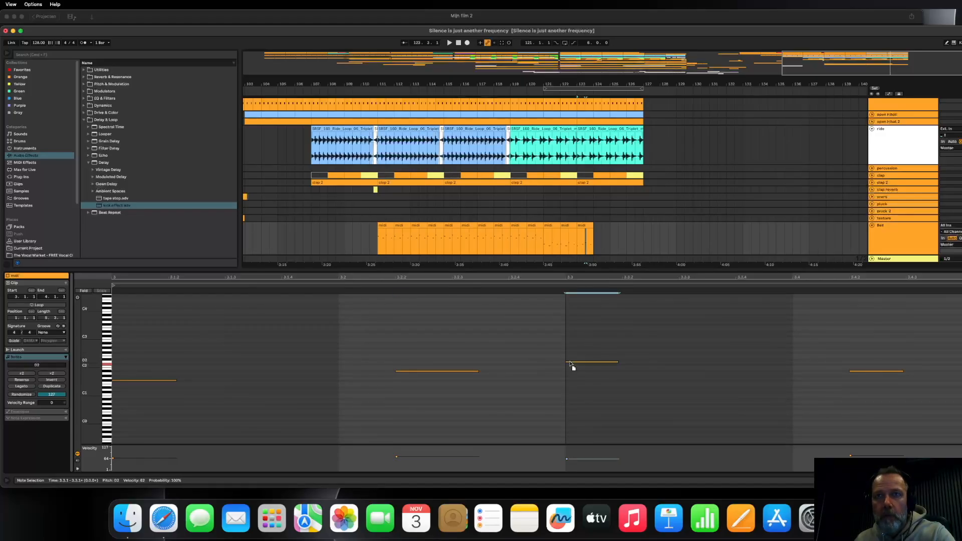
{"action": "left_click", "coordinate": [570, 365]}
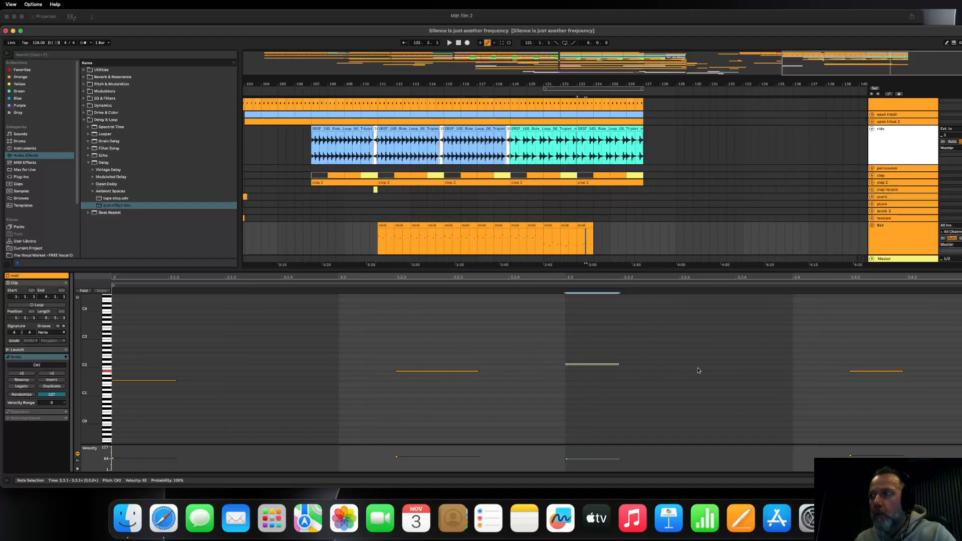
{"action": "left_click", "coordinate": [852, 371]}
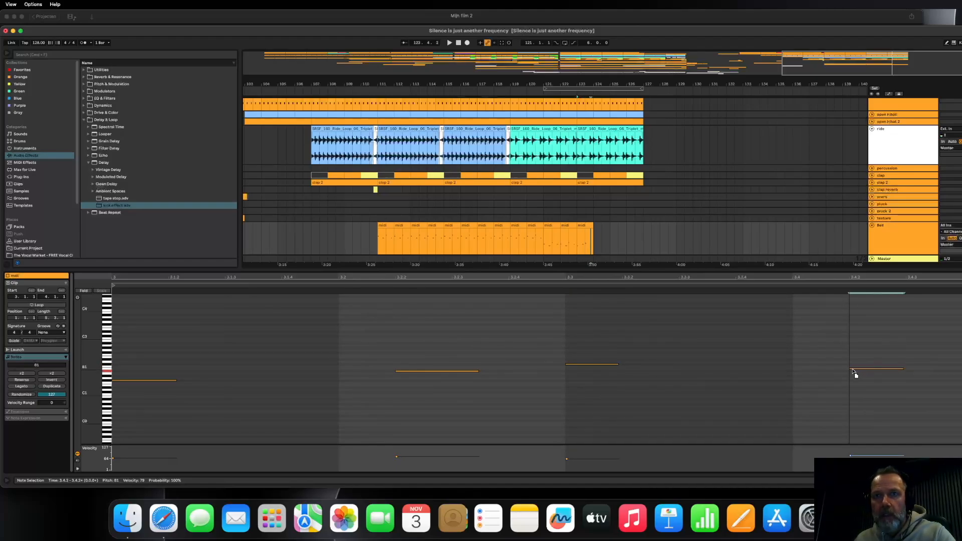
{"action": "key", "text": "space"}
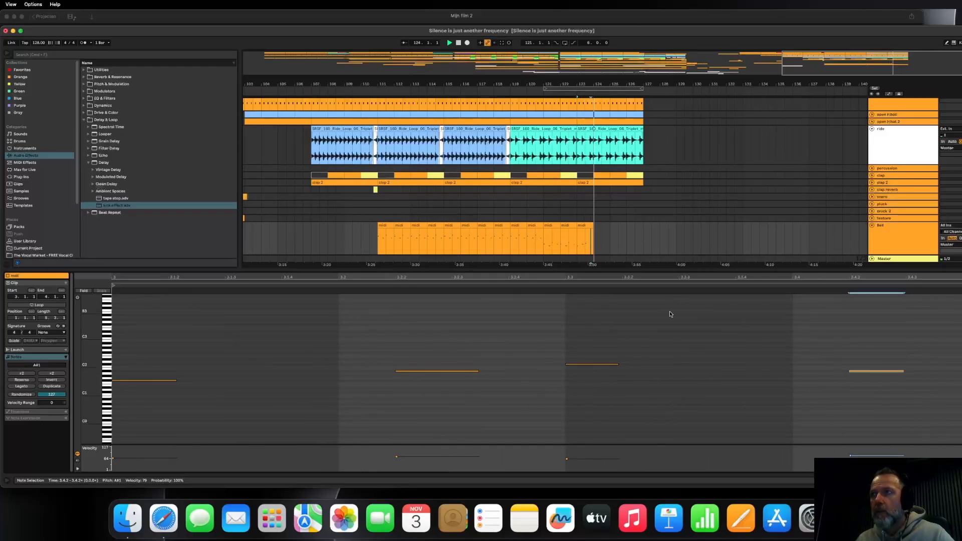
Duplicate the bar 123 Bell clip to bar 124 and play it briefly.
{"action": "left_click", "coordinate": [589, 224]}
{"action": "key", "text": "super+d"}
{"action": "key", "text": "space"}
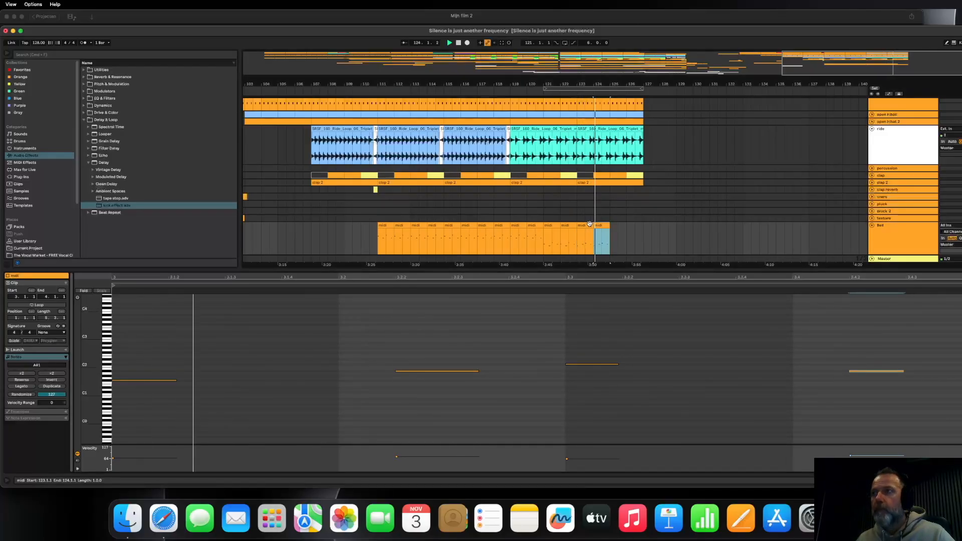
{"action": "key", "text": "space"}
Close the note editor and audition the Bell variation from bar 122.
{"action": "left_click", "coordinate": [855, 372]}
{"action": "scroll", "coordinate": [855, 394], "scroll_direction": "up", "scroll_amount": 1}
{"action": "scroll", "coordinate": [855, 393], "scroll_direction": "up", "scroll_amount": 2}
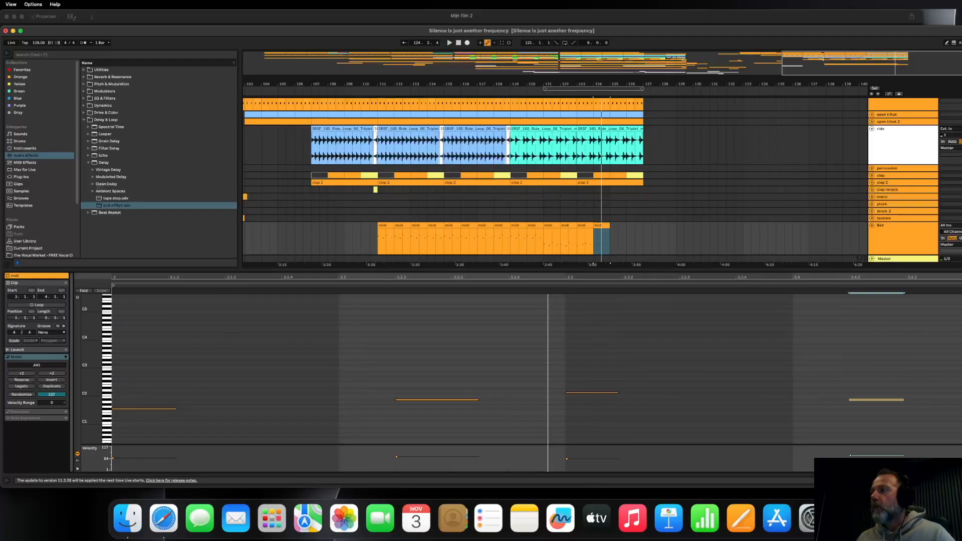
{"action": "key", "text": "super+alt+l"}
{"action": "left_click", "coordinate": [561, 297]}
{"action": "key", "text": "space"}
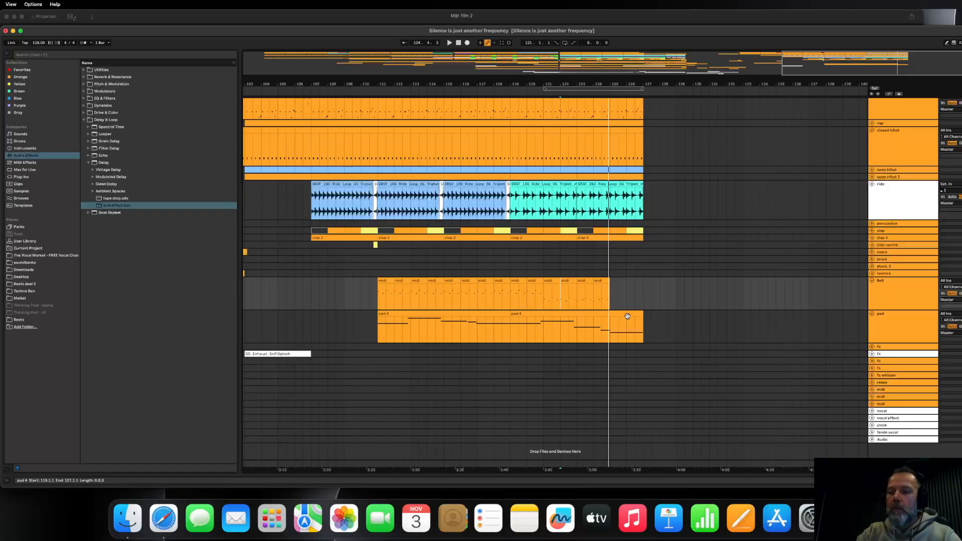
Record a four-note Bell phrase from bar 125 and quantise its notes to the grid.
{"action": "left_click", "coordinate": [610, 300]}
{"action": "key", "text": "space"}
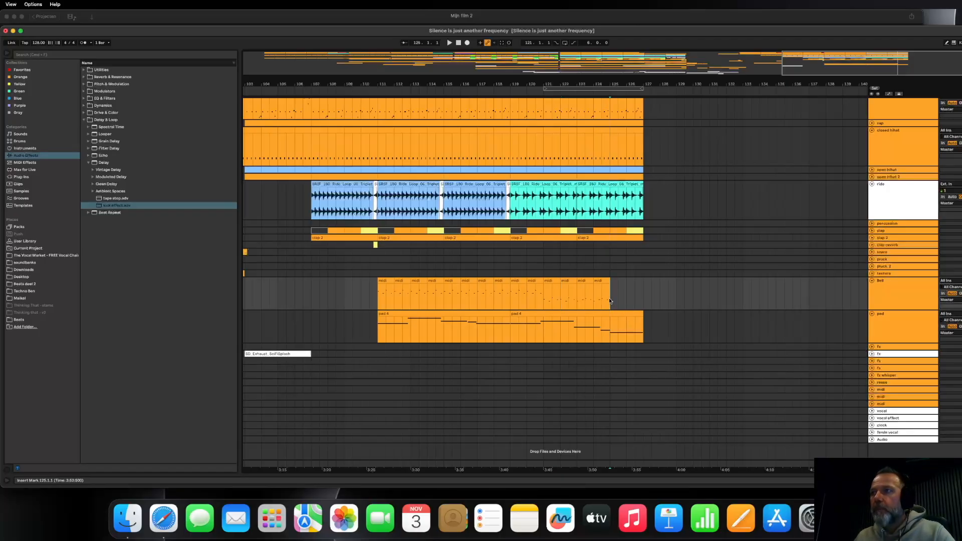
{"action": "left_click", "coordinate": [467, 44]}
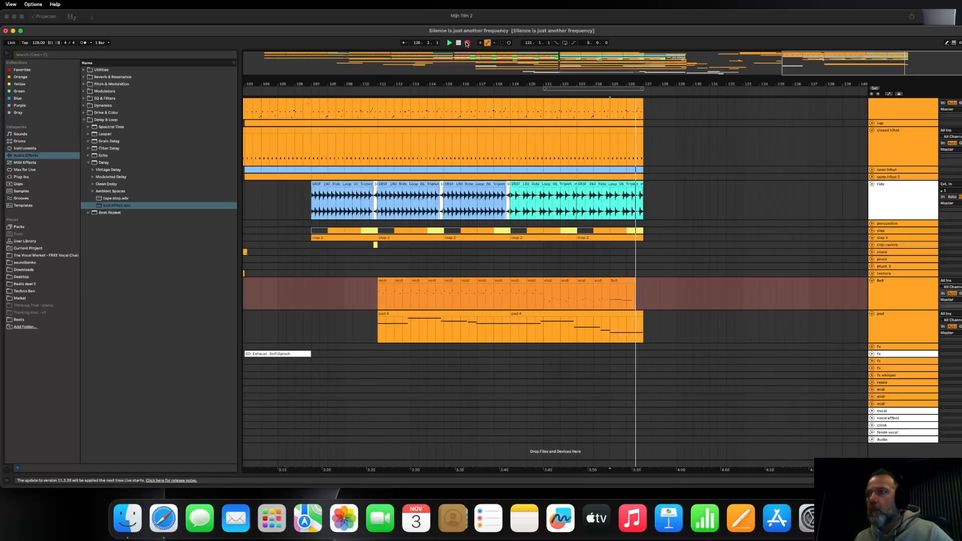
{"action": "key", "text": "space"}
{"action": "double_click", "coordinate": [622, 280]}
{"action": "right_click", "coordinate": [331, 335]}
{"action": "left_click", "coordinate": [345, 350]}
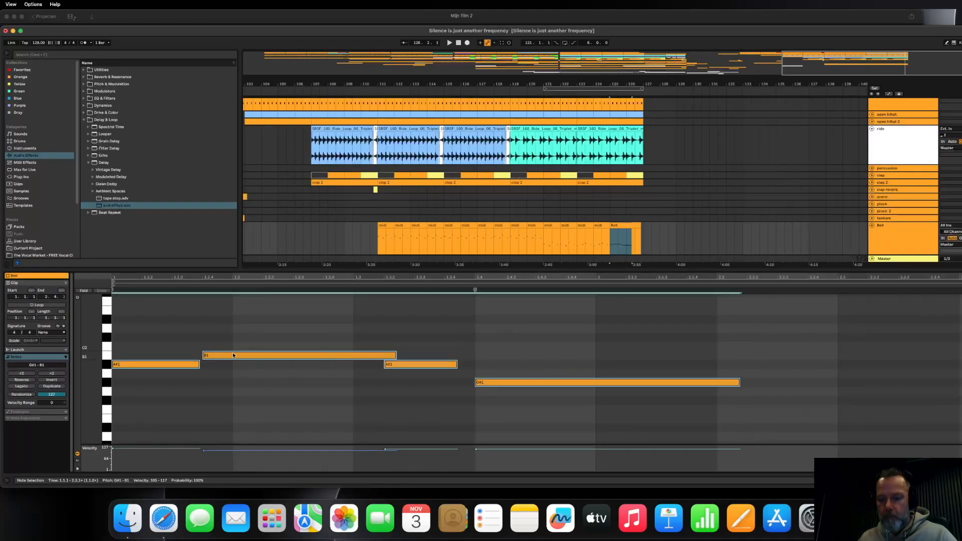
Redraw the four recorded Bell notes as short sixteenth notes at the same starts and pitches, and play them back.
{"action": "key", "text": "b"}
{"action": "left_click", "coordinate": [122, 365]}
{"action": "left_click", "coordinate": [121, 365]}
{"action": "left_click", "coordinate": [211, 353]}
{"action": "left_click", "coordinate": [212, 354]}
{"action": "left_click", "coordinate": [386, 364]}
{"action": "left_click", "coordinate": [391, 364]}
{"action": "left_click", "coordinate": [391, 364]}
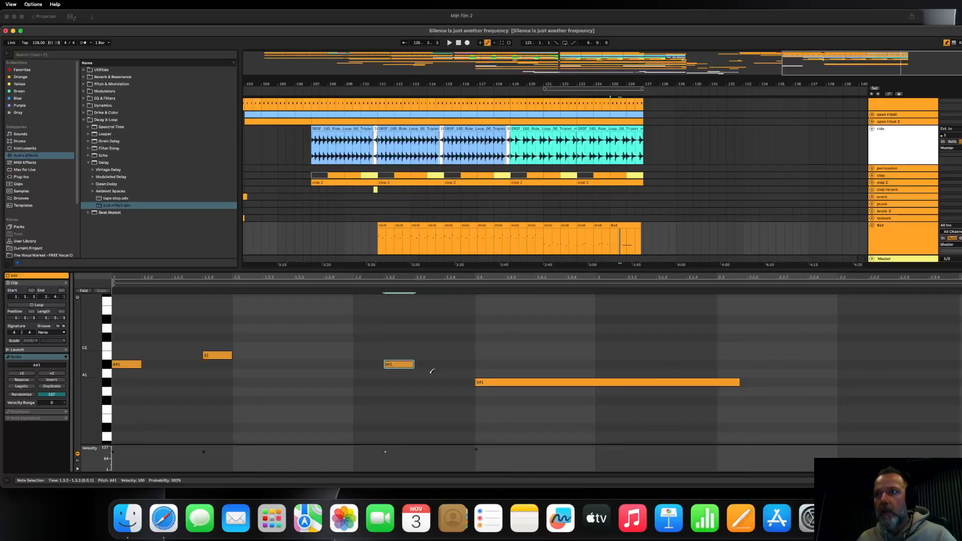
{"action": "left_click", "coordinate": [496, 381]}
{"action": "left_click", "coordinate": [495, 380]}
{"action": "key", "text": "space"}
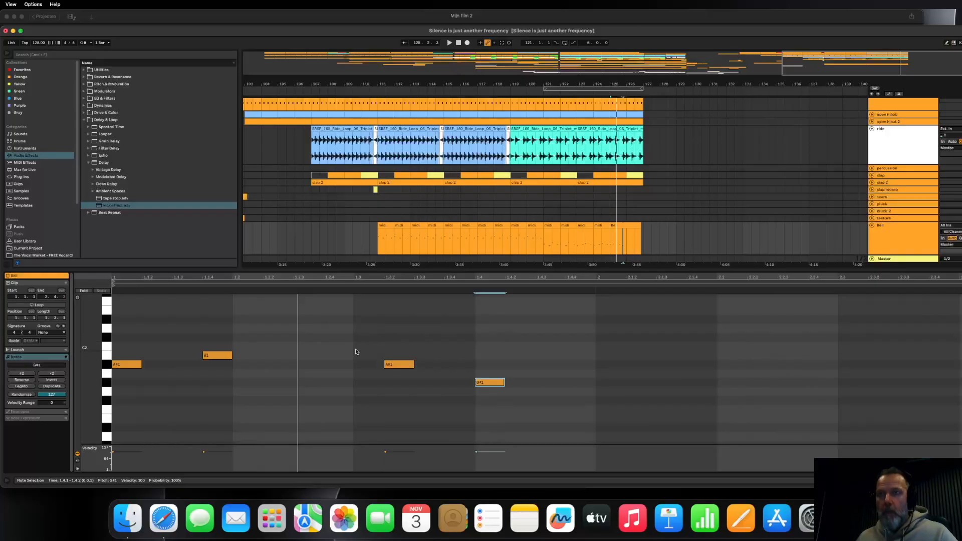
Shift the phrase's first two notes one sixteenth later and audition it with the arrangement.
{"action": "left_click_drag", "start_coordinate": [139, 364], "coordinate": [251, 362]}
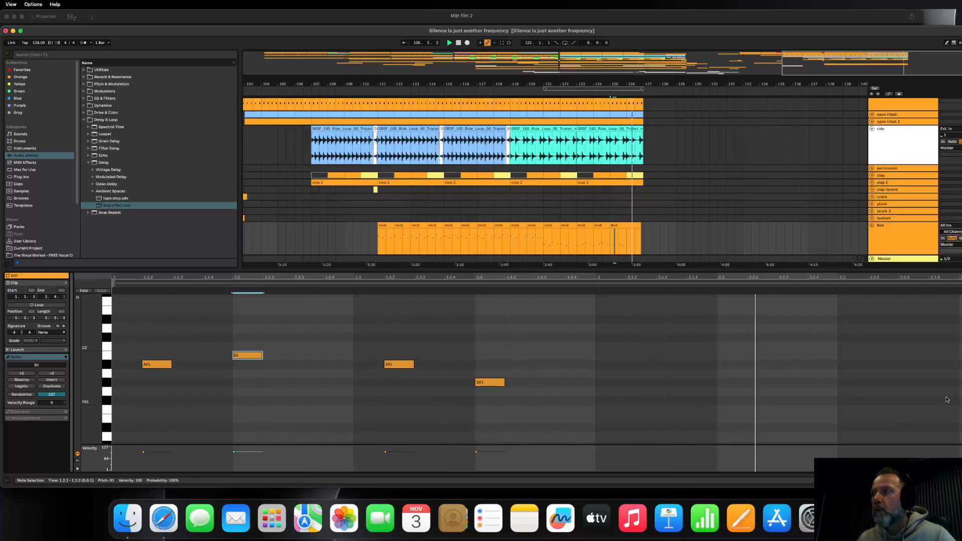
{"action": "left_click", "coordinate": [960, 480]}
{"action": "key", "text": "space"}
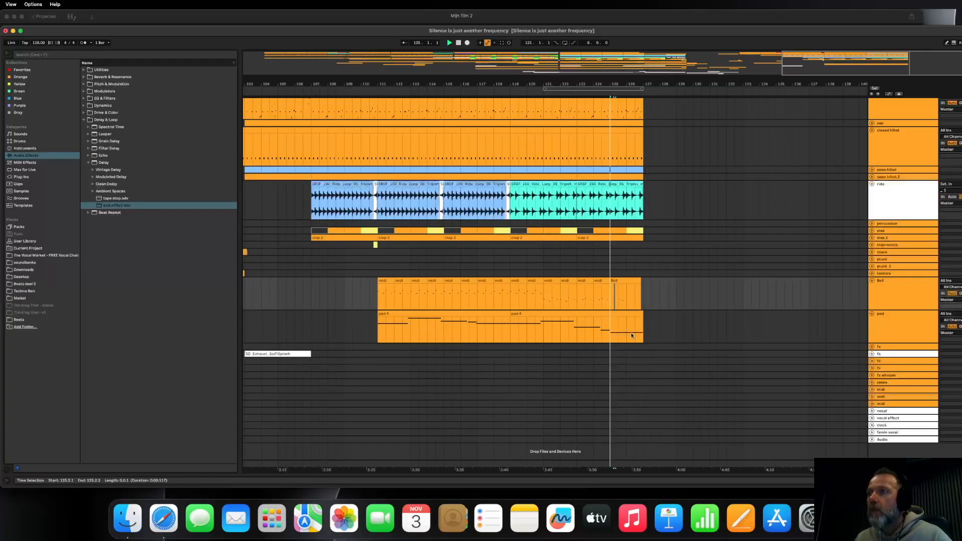
Check the Bell track's filter automation between bar 117 and bar 127.
{"action": "left_click", "coordinate": [886, 94]}
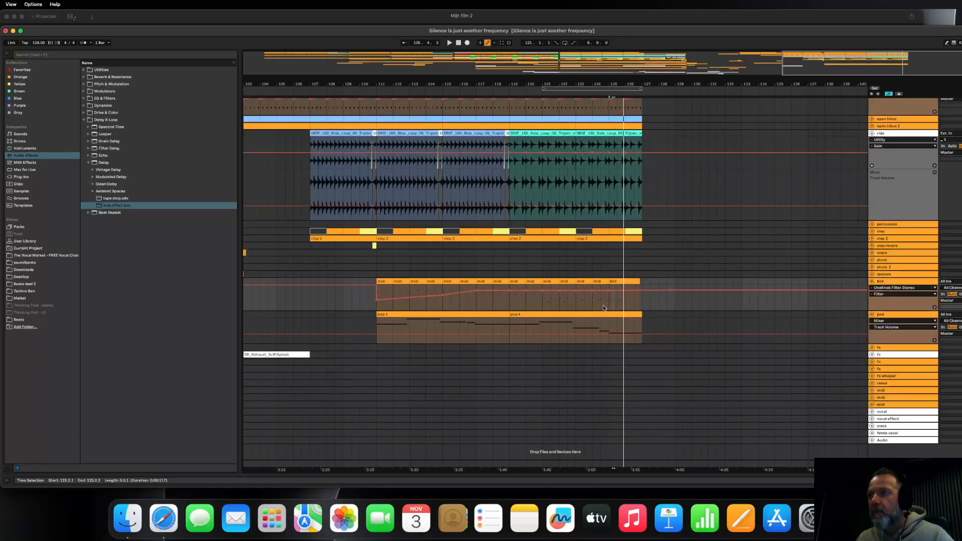
{"action": "left_click_drag", "start_coordinate": [649, 300], "coordinate": [486, 291]}
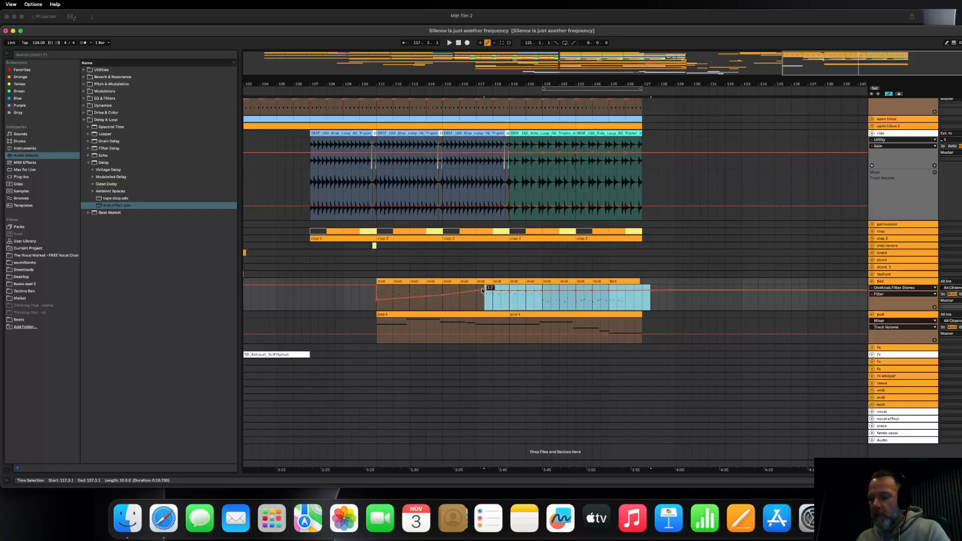
{"action": "key", "text": "a"}
Audition the arrangement from bar 119, and replay the end of the Bell line from bar 122.
{"action": "left_click", "coordinate": [504, 300]}
{"action": "key", "text": "space"}
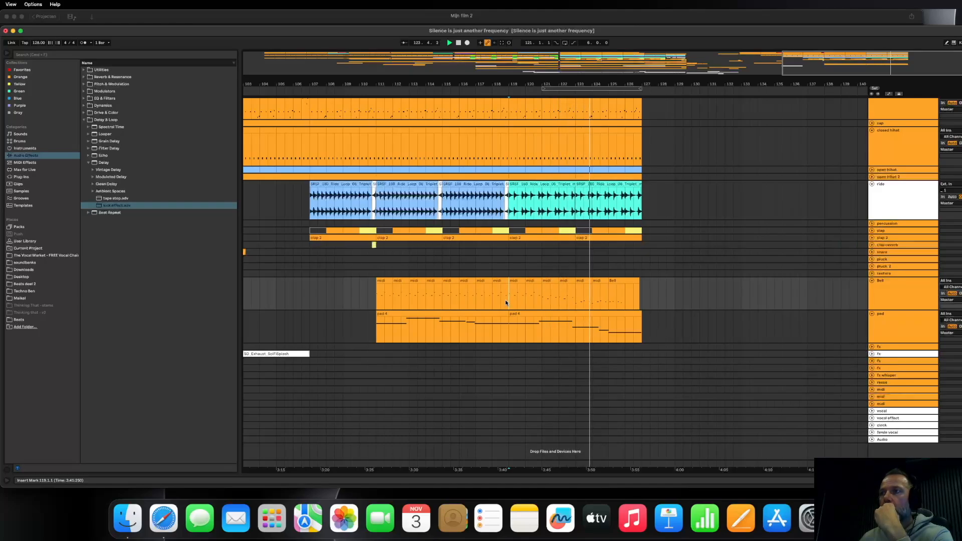
{"action": "scroll", "coordinate": [606, 301], "scroll_direction": "right", "scroll_amount": 1}
{"action": "left_click", "coordinate": [585, 296]}
{"action": "key", "text": "space"}
{"action": "left_click_drag", "start_coordinate": [609, 82], "coordinate": [609, 118]}
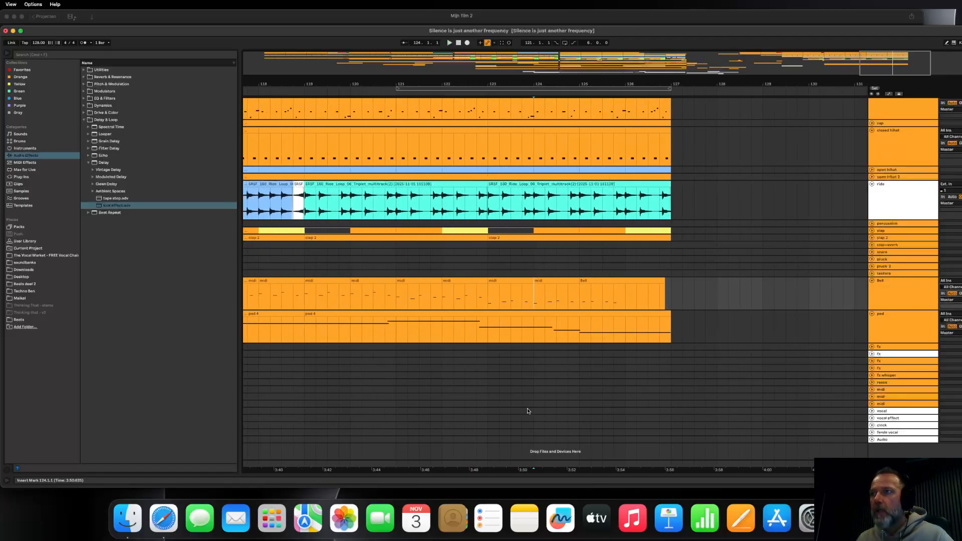
{"action": "left_click", "coordinate": [480, 300]}
{"action": "key", "text": "space"}
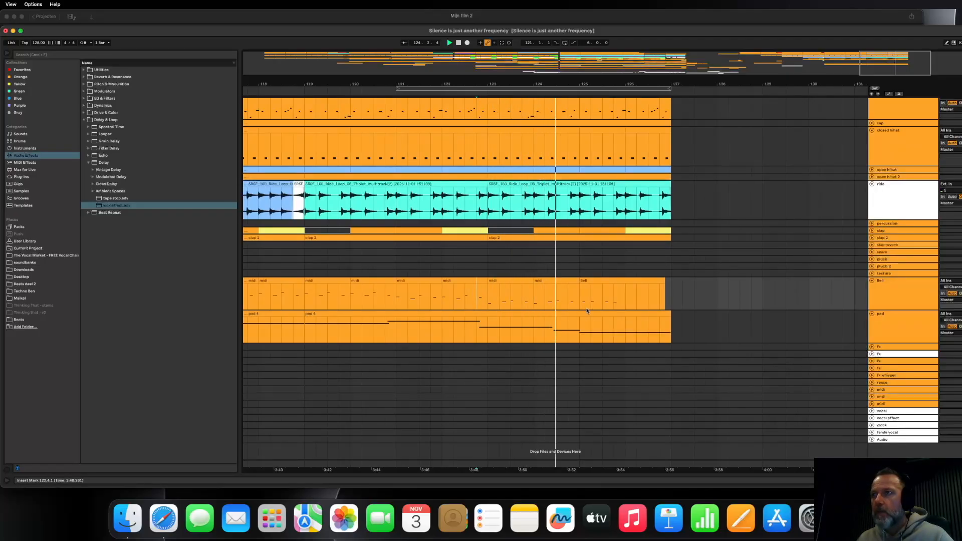
{"action": "key", "text": "space"}
Move the recorded Bell clip one beat earlier and audition the transition into it.
{"action": "left_click_drag", "start_coordinate": [591, 281], "coordinate": [576, 281]}
{"action": "left_click", "coordinate": [445, 298]}
{"action": "key", "text": "space"}
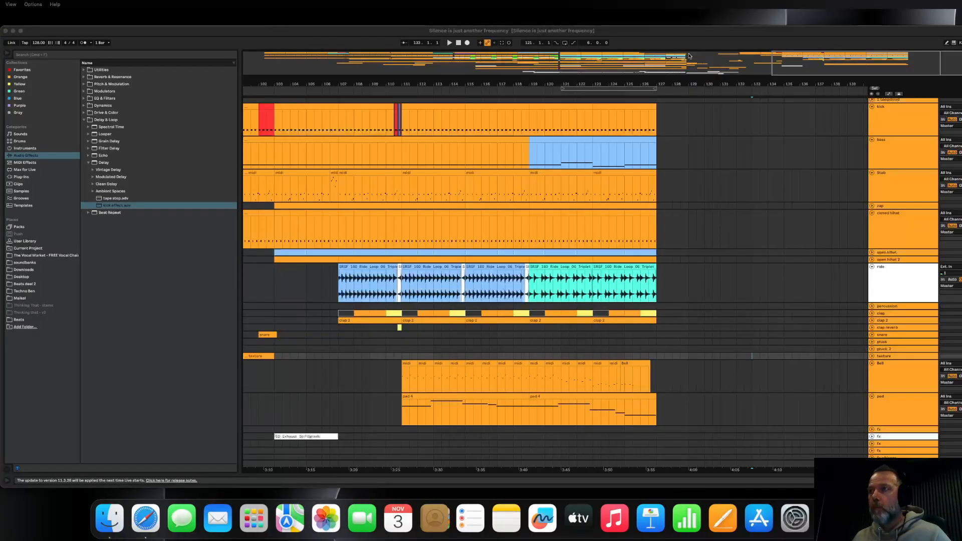
Move the Bell track's melody from bar 120 to bar 127 onto the pluck 2 track.
{"action": "left_click", "coordinate": [544, 383]}
{"action": "left_click_drag", "start_coordinate": [545, 379], "coordinate": [656, 380]}
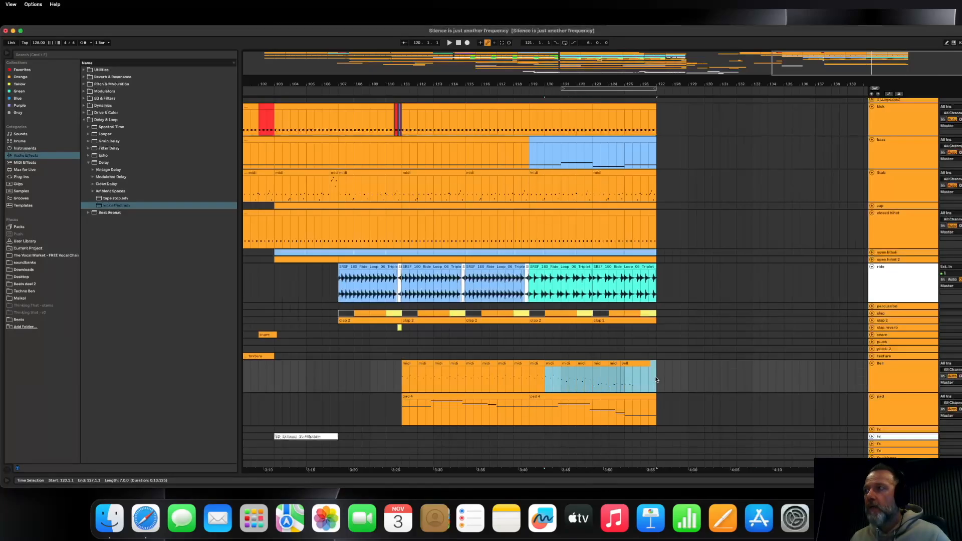
{"action": "left_click", "coordinate": [871, 349]}
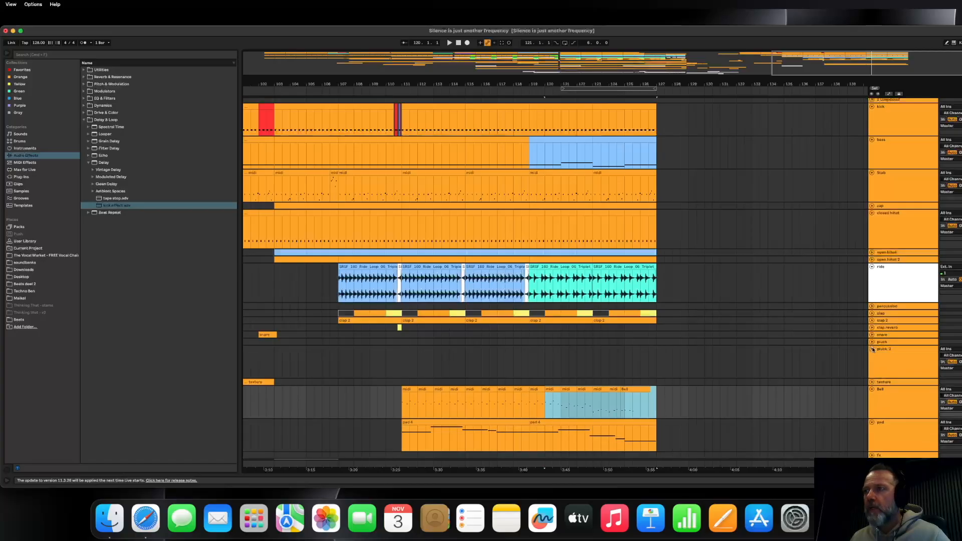
{"action": "left_click_drag", "start_coordinate": [550, 389], "coordinate": [551, 376]}
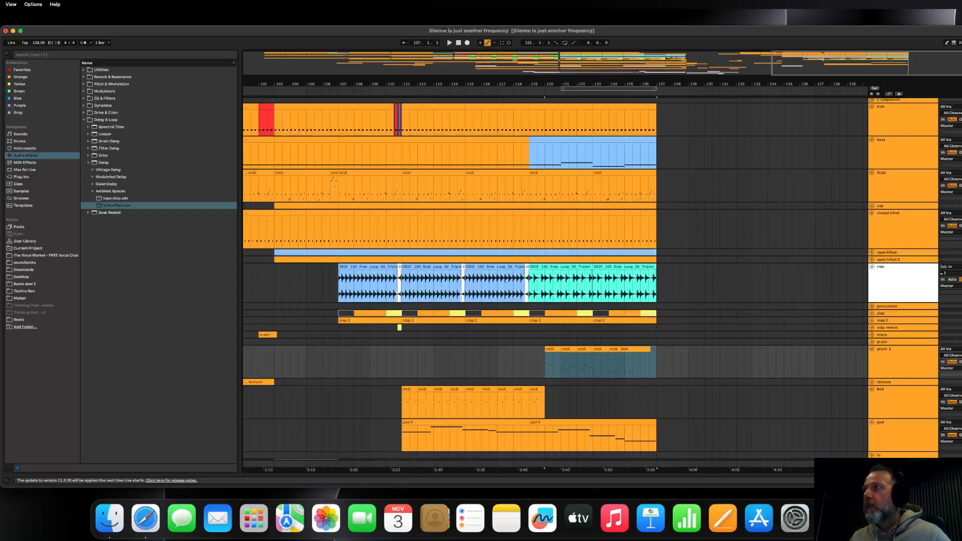
Audition the moved melody on the pluck 2 track with the arrangement.
{"action": "scroll", "coordinate": [838, 364], "scroll_direction": "down", "scroll_amount": 1}
{"action": "scroll", "coordinate": [837, 365], "scroll_direction": "down", "scroll_amount": 3}
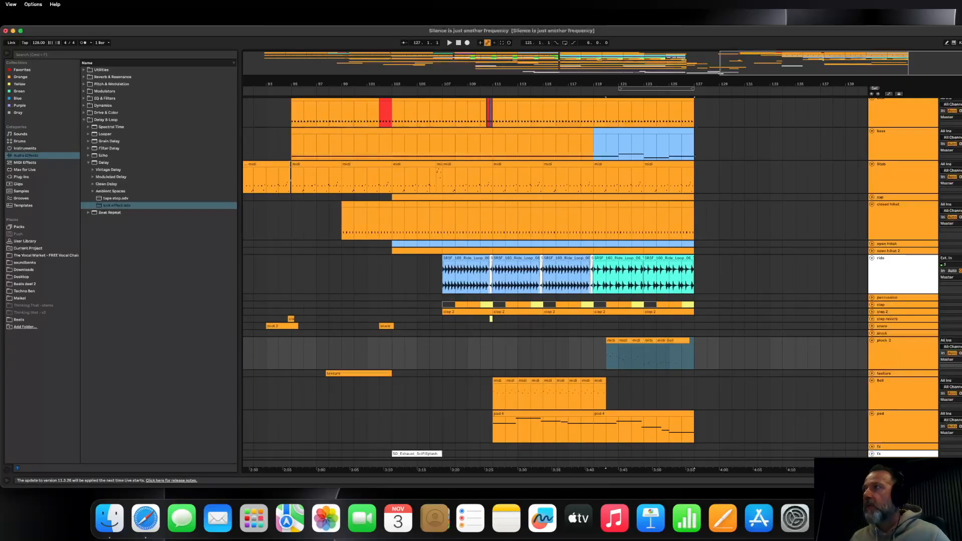
{"action": "key", "text": "space"}
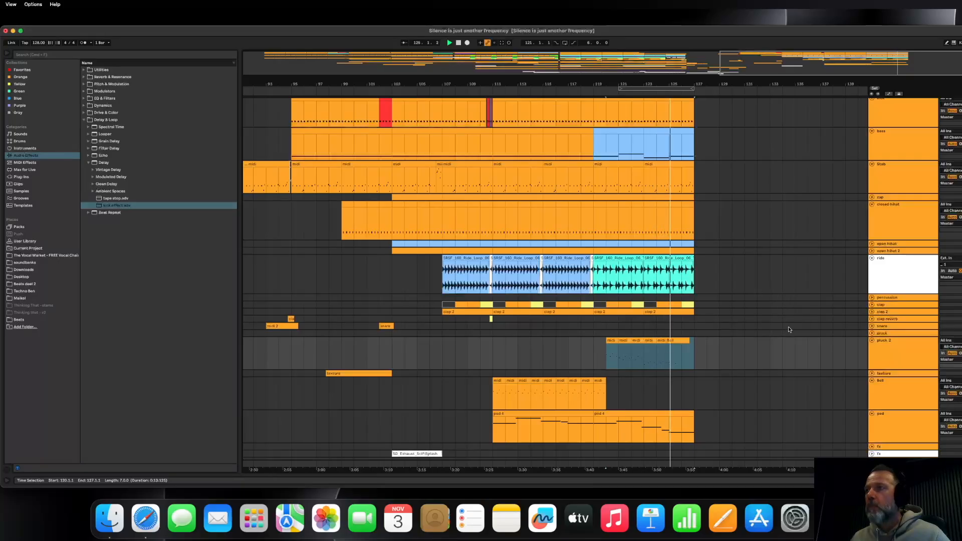
{"action": "key", "text": "space"}
{"action": "left_click", "coordinate": [756, 353]}
Consolidate the pluck 2 clips between bar 124 and bar 127 into one clip.
{"action": "left_click", "coordinate": [658, 356]}
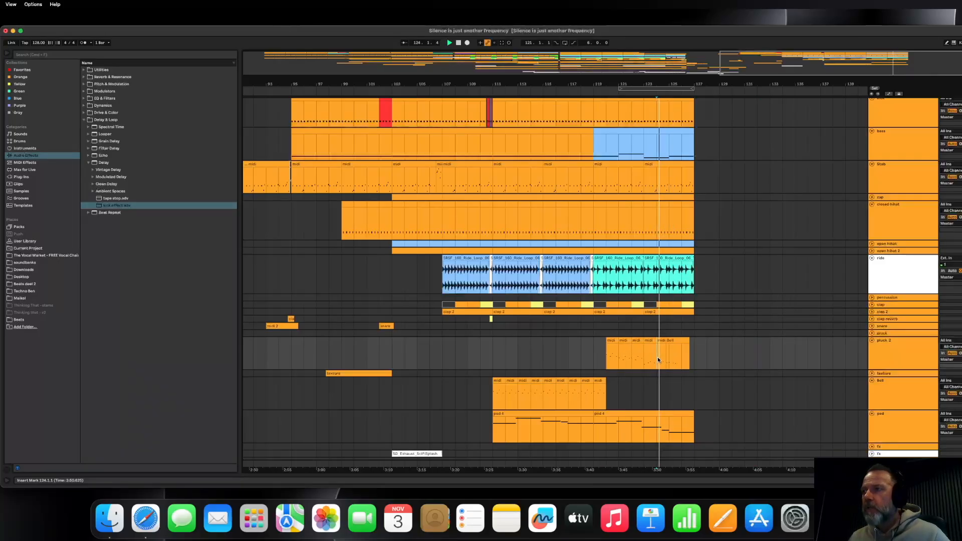
{"action": "right_click", "coordinate": [698, 356]}
{"action": "left_click", "coordinate": [721, 262]}
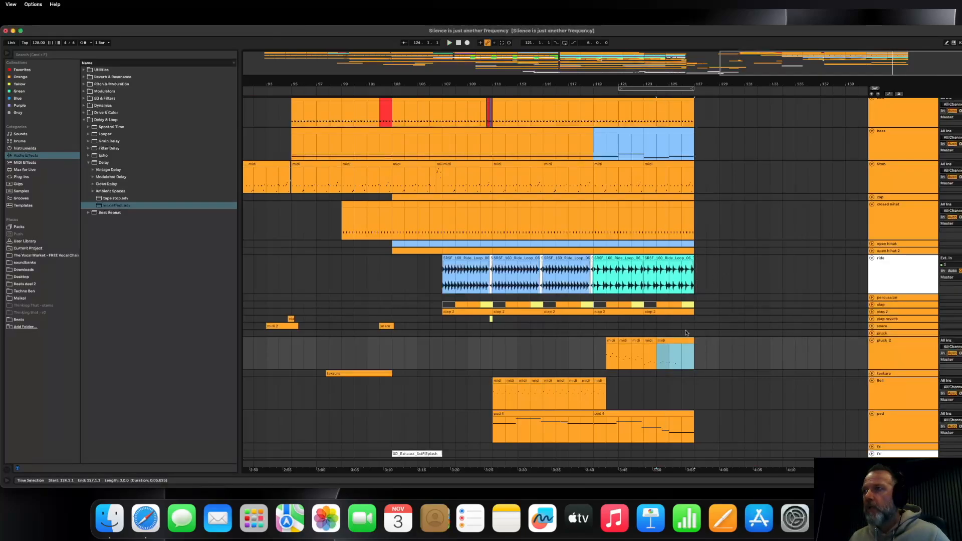
Raise all notes in the consolidated pluck 2 clip by one octave and audition it.
{"action": "double_click", "coordinate": [672, 341]}
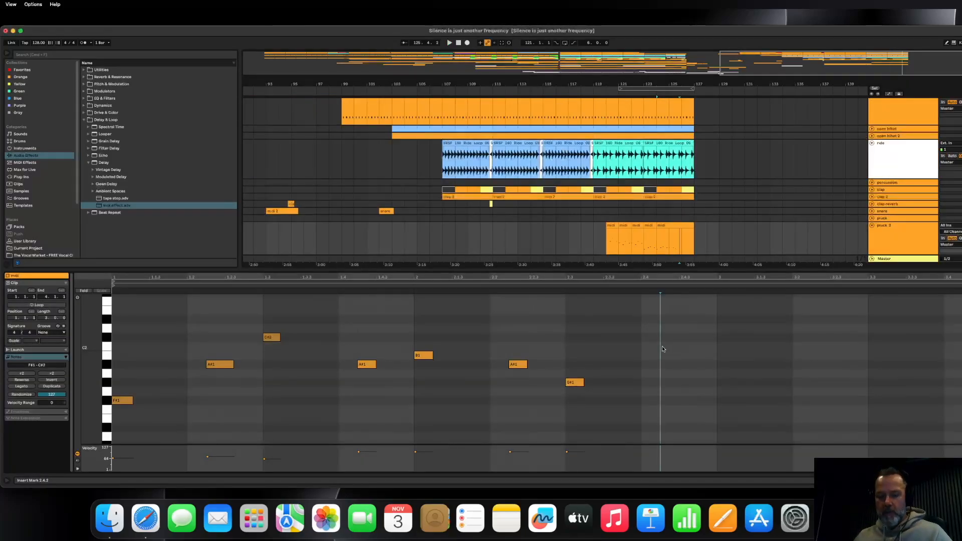
{"action": "key", "text": "super+a"}
{"action": "key", "text": "shift+Up"}
{"action": "key", "text": "space"}
{"action": "key", "text": "super+alt+l"}
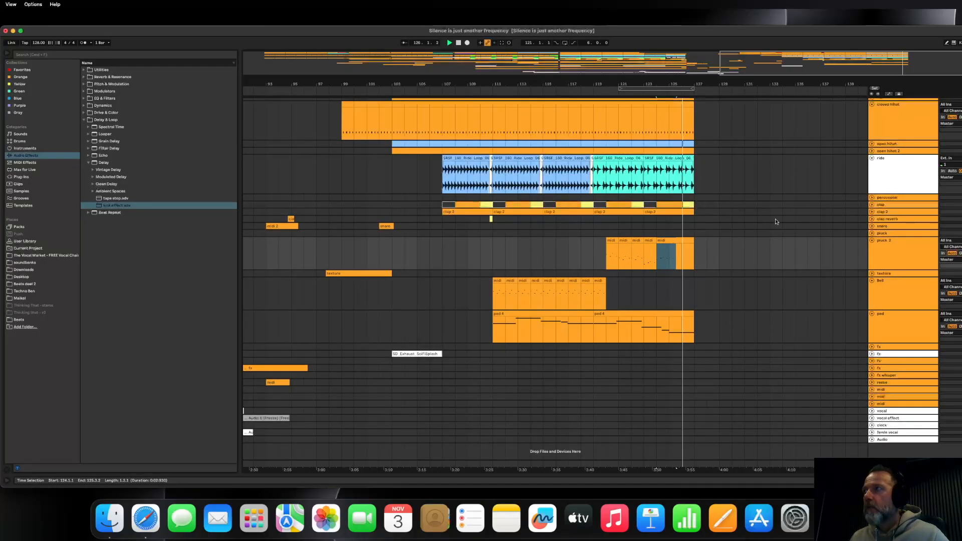
Audition the arrangement from bar 119.
{"action": "scroll", "coordinate": [697, 224], "scroll_direction": "up", "scroll_amount": 1}
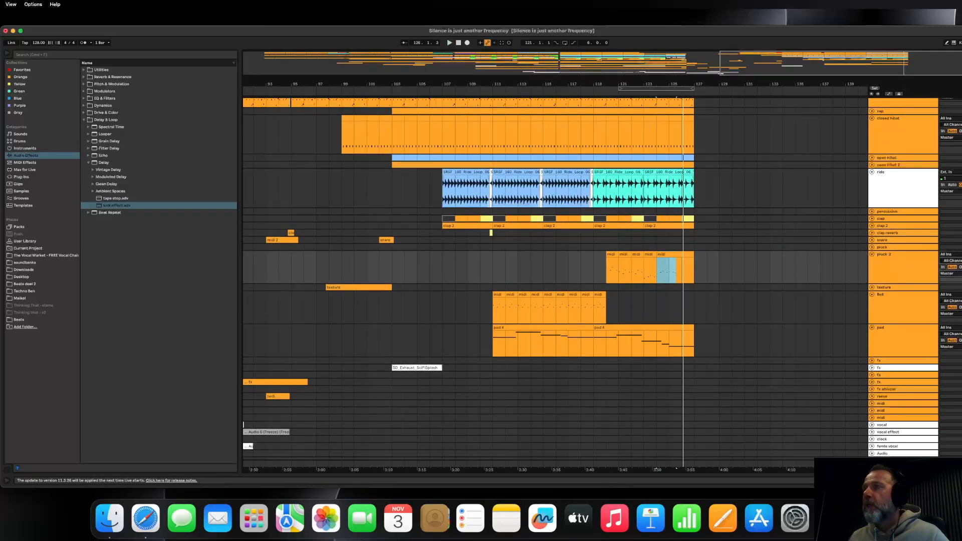
{"action": "scroll", "coordinate": [862, 230], "scroll_direction": "up", "scroll_amount": 3}
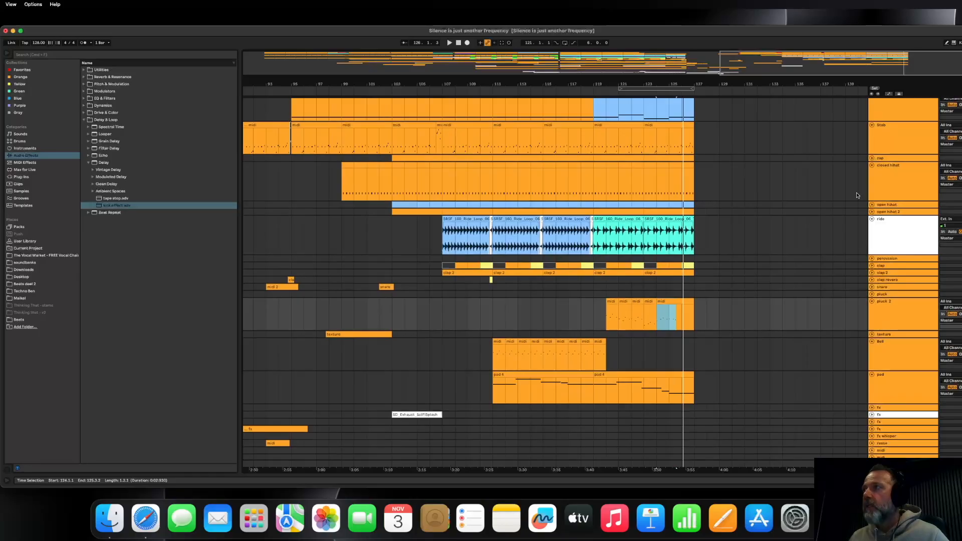
{"action": "scroll", "coordinate": [875, 167], "scroll_direction": "up", "scroll_amount": 1}
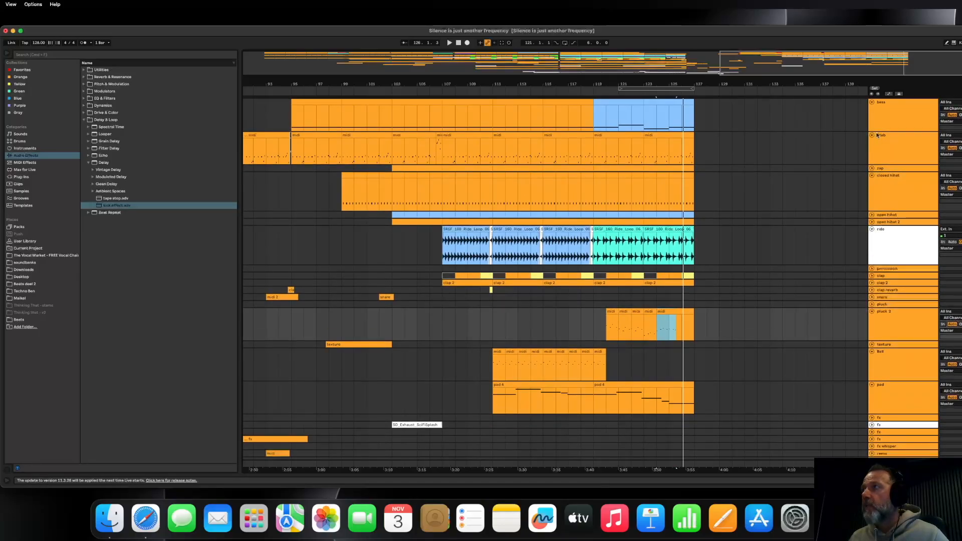
{"action": "left_click", "coordinate": [594, 148]}
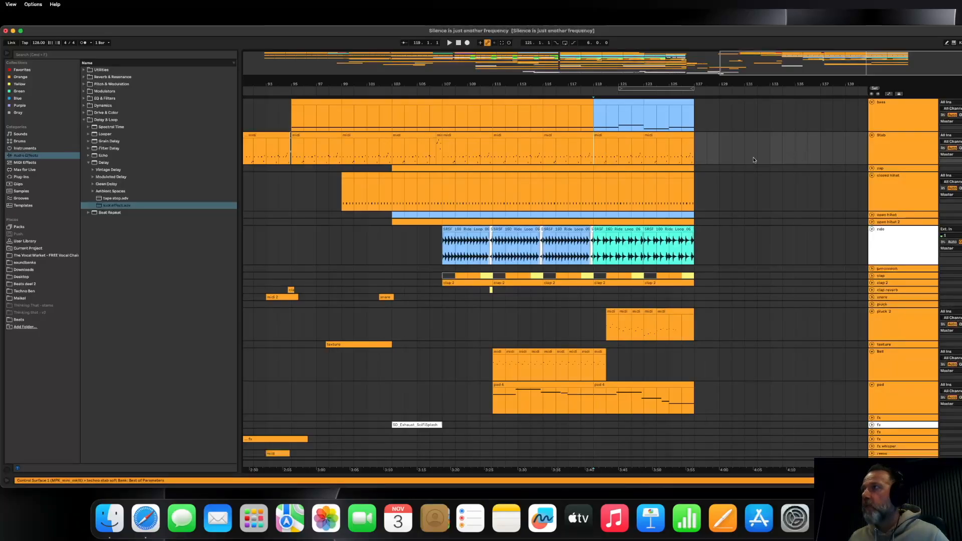
{"action": "scroll", "coordinate": [630, 167], "scroll_direction": "up", "scroll_amount": 2}
{"action": "scroll", "coordinate": [630, 167], "scroll_direction": "up", "scroll_amount": 2}
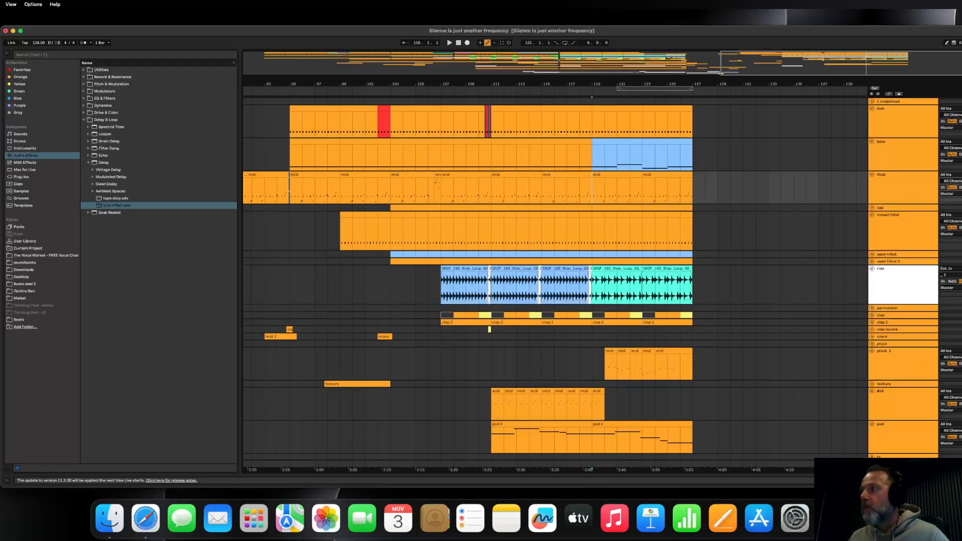
{"action": "key", "text": "space"}
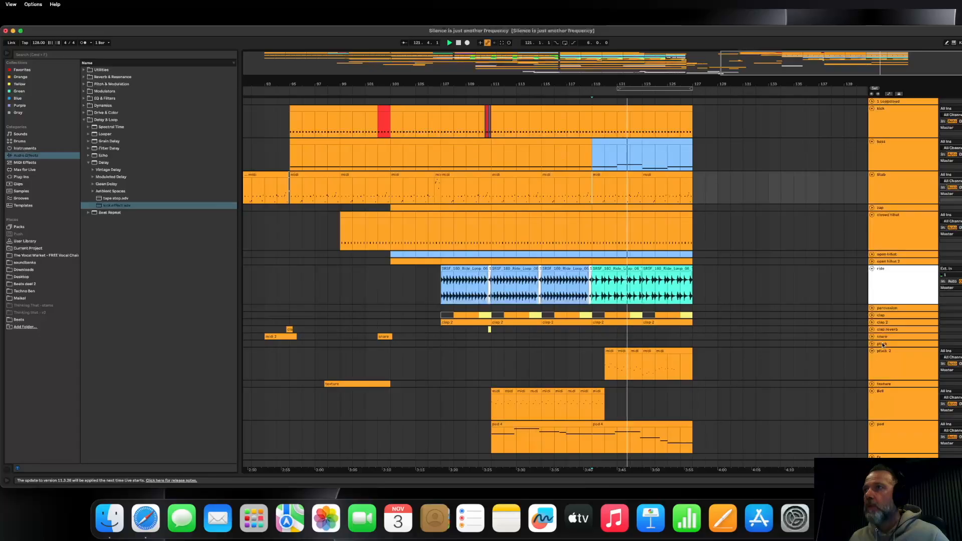
{"action": "key", "text": "space"}
Cut the Stab part back to end at bar 120 and delete the last note of its clip in bar 119.
{"action": "left_click", "coordinate": [661, 176]}
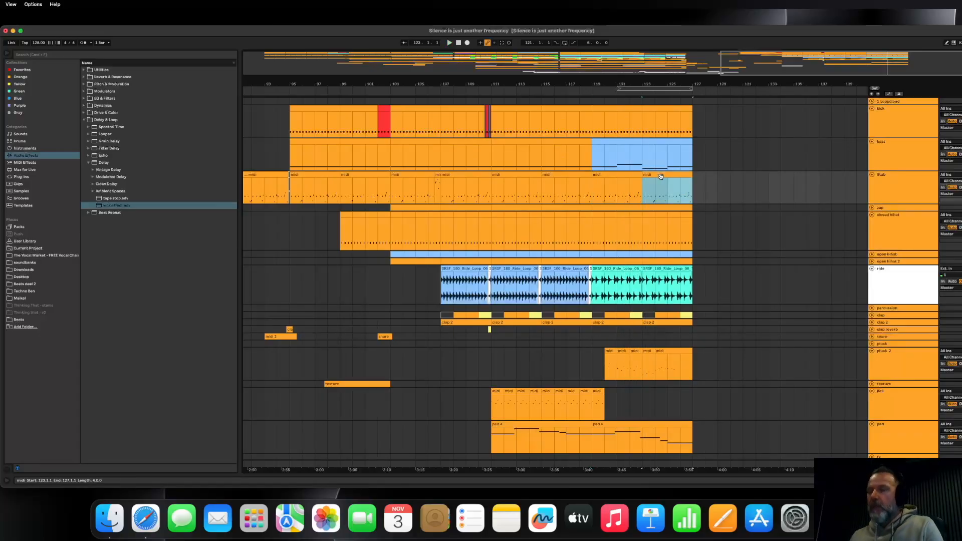
{"action": "left_click_drag", "start_coordinate": [660, 176], "coordinate": [606, 174]}
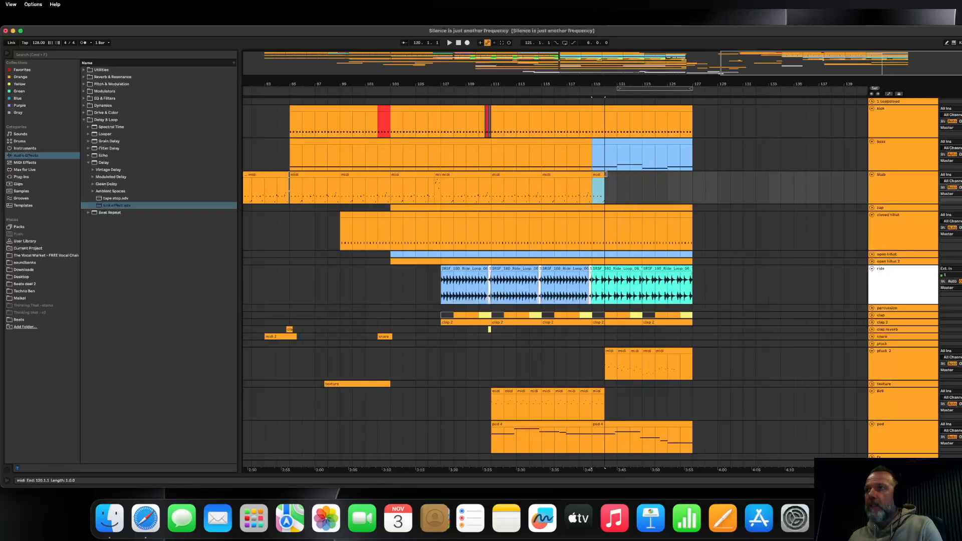
{"action": "double_click", "coordinate": [600, 174]}
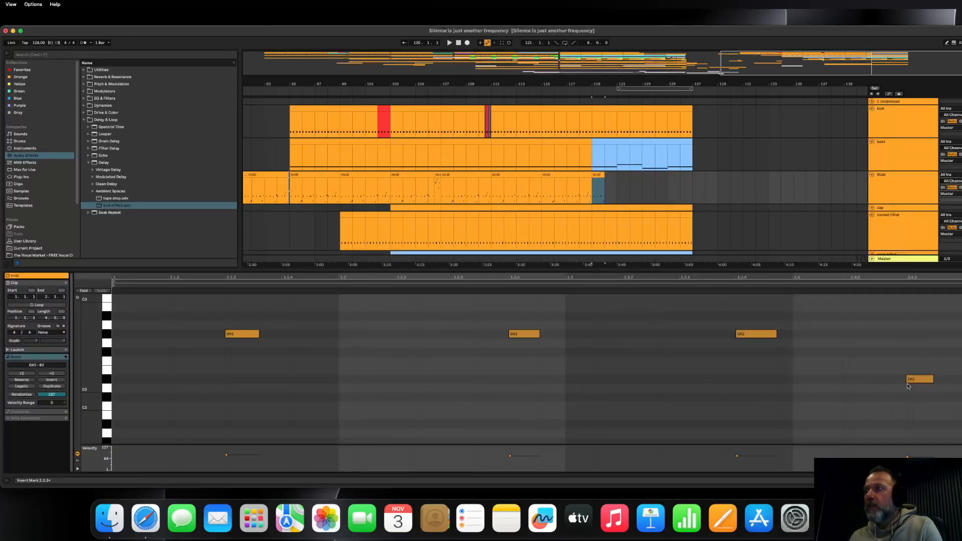
{"action": "left_click", "coordinate": [909, 382]}
{"action": "left_click_drag", "start_coordinate": [900, 339], "coordinate": [961, 399]}
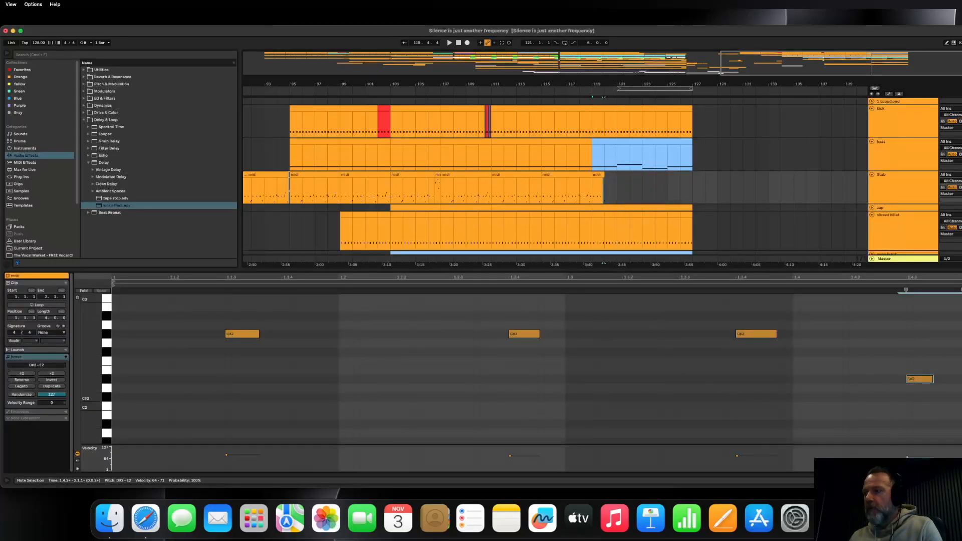
{"action": "key", "text": "Delete"}
{"action": "key", "text": "space"}
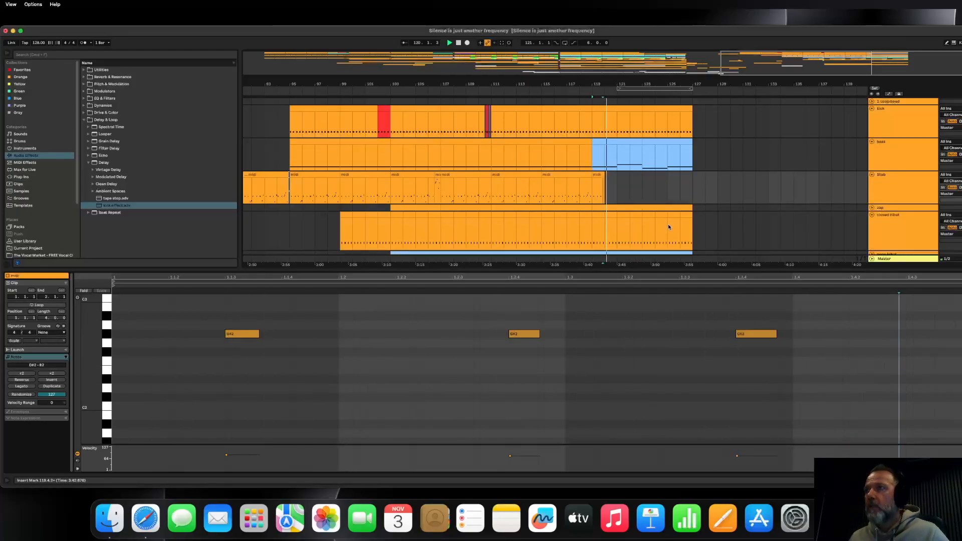
{"action": "left_click", "coordinate": [605, 190]}
{"action": "key", "text": "space"}
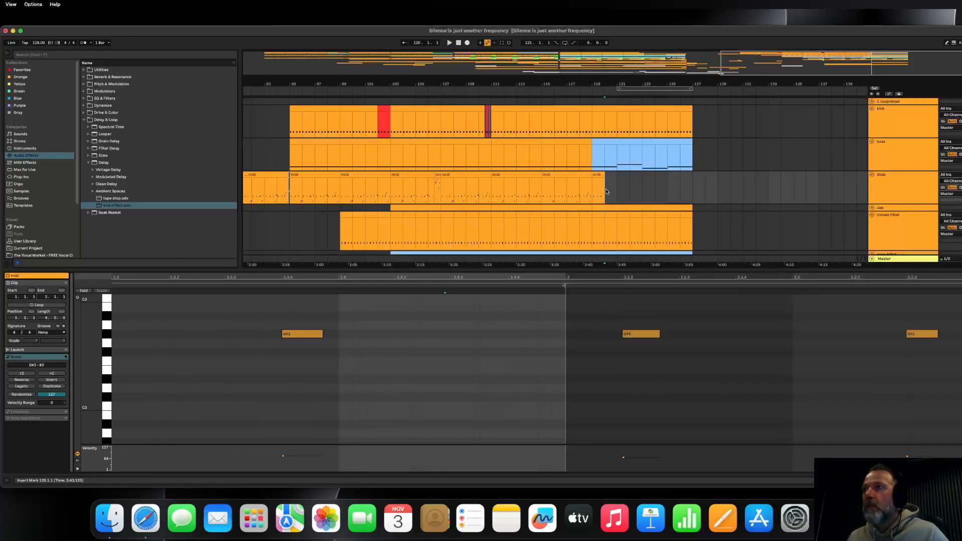
Duplicate the one-bar Stab clip into bars 120 and 121, auditioning from bar 119 in between.
{"action": "left_click", "coordinate": [601, 175]}
{"action": "key", "text": "super+d"}
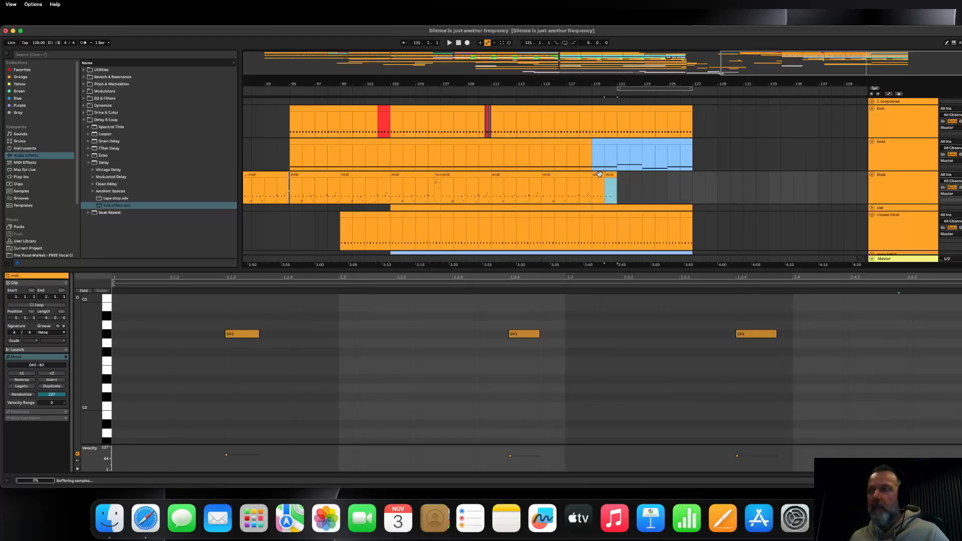
{"action": "left_click", "coordinate": [587, 196]}
{"action": "key", "text": "space"}
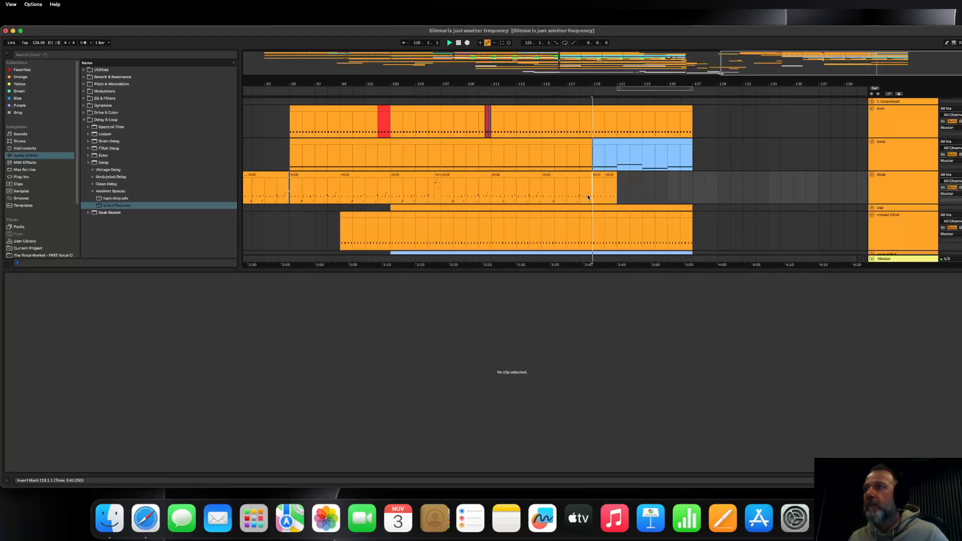
{"action": "left_click", "coordinate": [610, 183]}
{"action": "key", "text": "super+d"}
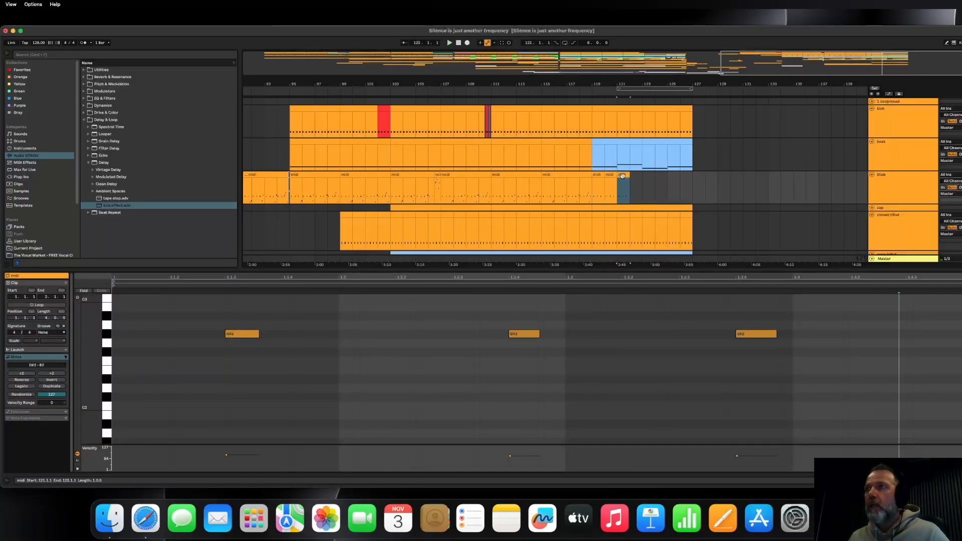
Transpose the three Stab notes in bar 121 to B2 and duplicate that clip into bars 122 and 123.
{"action": "left_click_drag", "start_coordinate": [226, 310], "coordinate": [113, 309]}
{"action": "key", "text": "Down"}
{"action": "key", "text": "Down"}
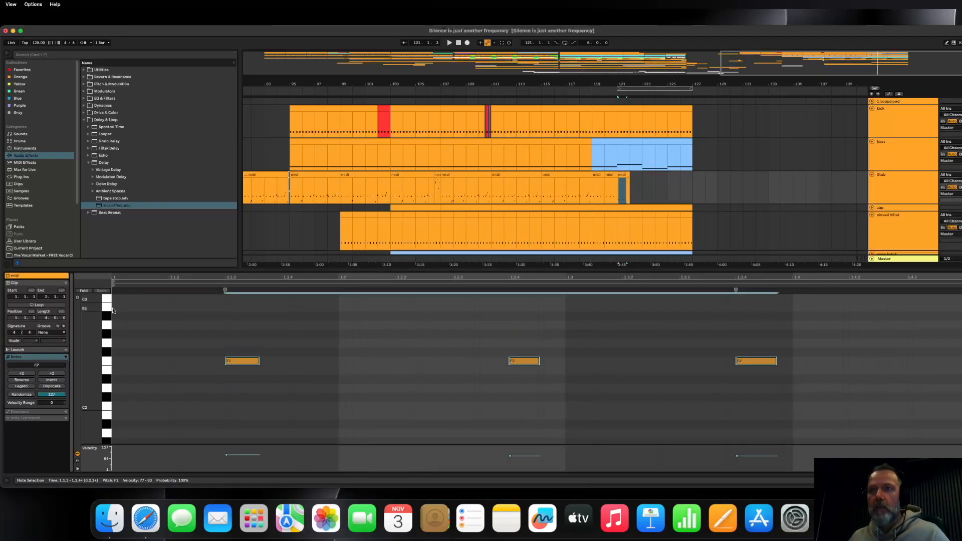
{"action": "key", "text": "Up"}
{"action": "key", "text": "Up"}
{"action": "key", "text": "Up"}
{"action": "key", "text": "Up"}
{"action": "key", "text": "Up"}
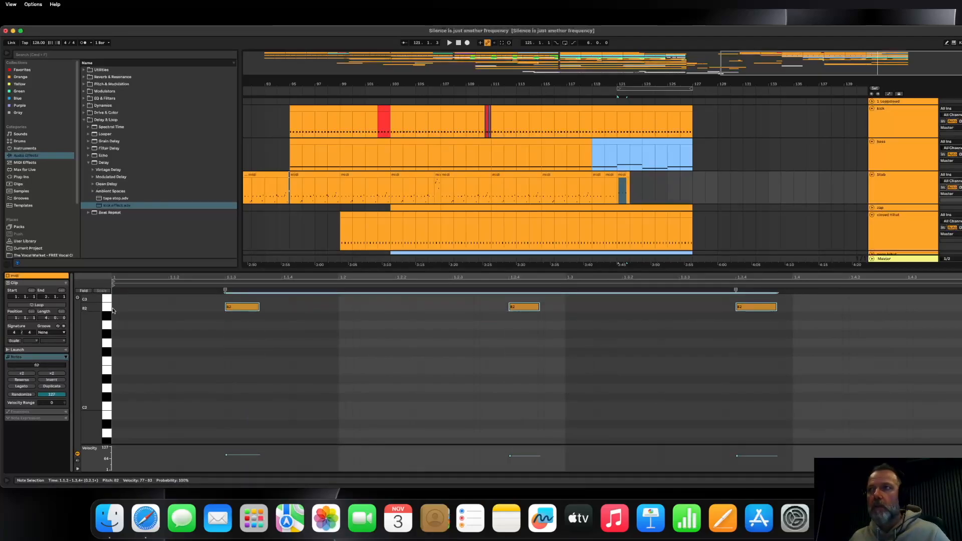
{"action": "left_click", "coordinate": [622, 188]}
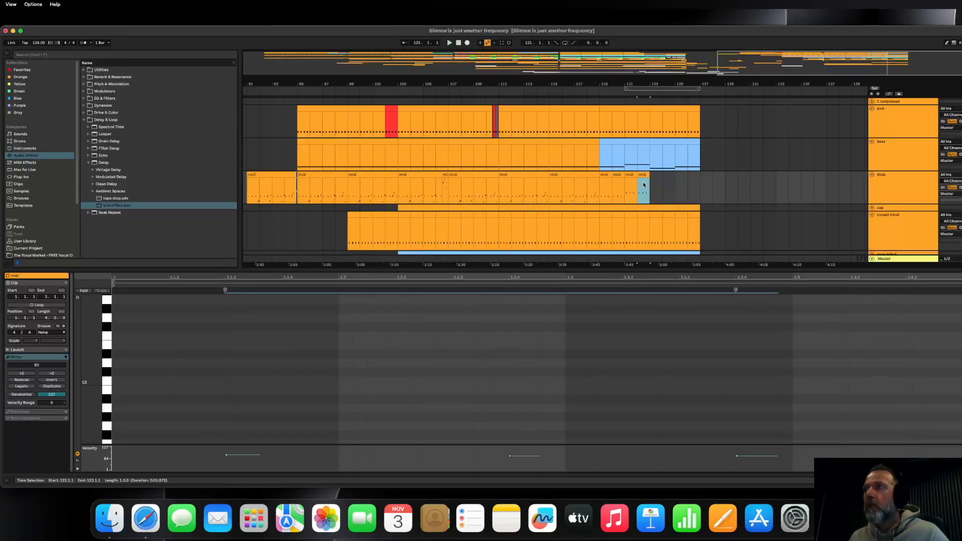
{"action": "key", "text": "super+d"}
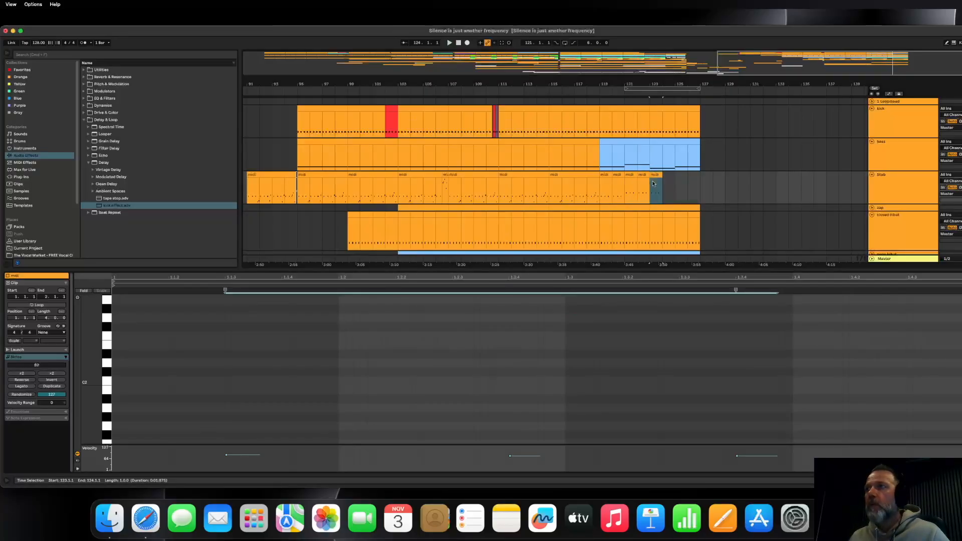
Transpose the three Stab notes in bar 123 to E2.
{"action": "left_click", "coordinate": [267, 315]}
{"action": "scroll", "coordinate": [307, 328], "scroll_direction": "up", "scroll_amount": 5}
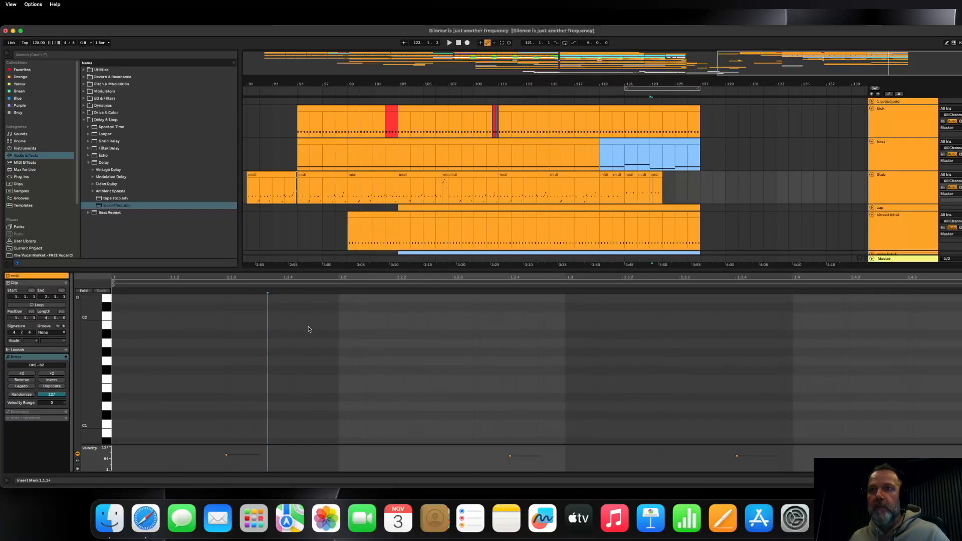
{"action": "left_click_drag", "start_coordinate": [207, 326], "coordinate": [828, 426]}
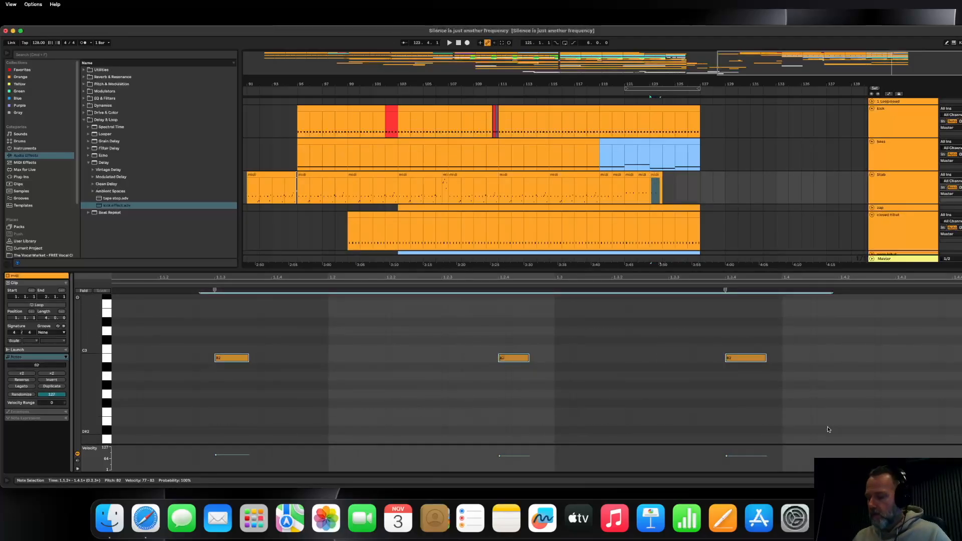
{"action": "key", "text": "Down"}
{"action": "key", "text": "Down"}
{"action": "key", "text": "Down"}
{"action": "key", "text": "Down"}
{"action": "key", "text": "Down"}
{"action": "key", "text": "Down"}
{"action": "key", "text": "Down"}
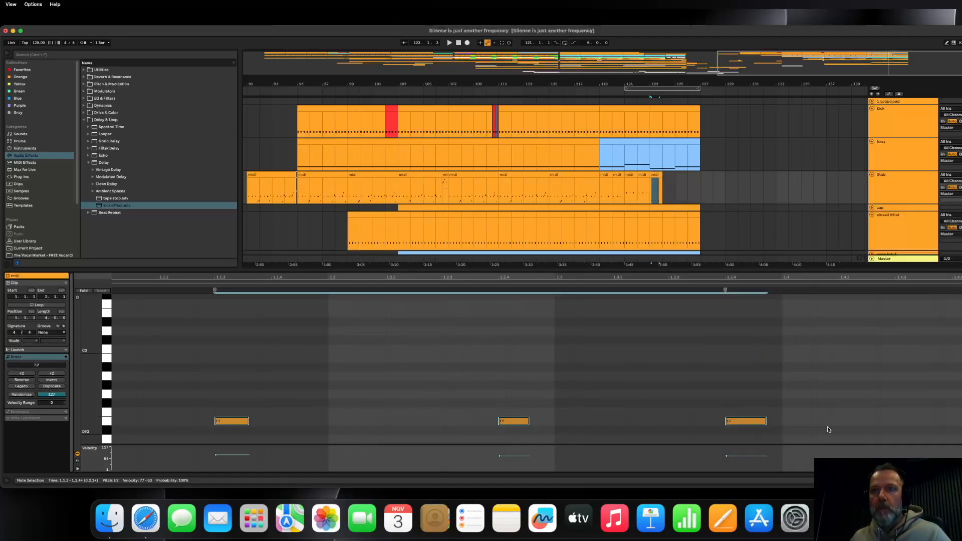
Duplicate the E2 Stab clip into bar 124.
{"action": "left_click", "coordinate": [656, 181]}
{"action": "left_click", "coordinate": [655, 176]}
{"action": "key", "text": "super+d"}
Copy the two Stab clips from bars 119 and 120 to bar 125 and audition from bar 118.
{"action": "left_click", "coordinate": [603, 182]}
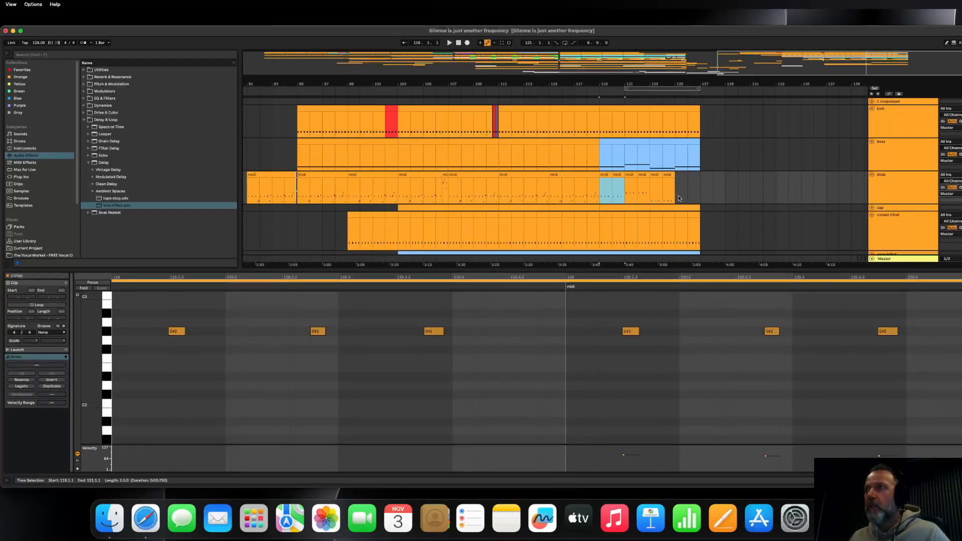
{"action": "left_click", "coordinate": [676, 194]}
{"action": "key", "text": "super+v"}
{"action": "left_click", "coordinate": [587, 197]}
{"action": "key", "text": "space"}
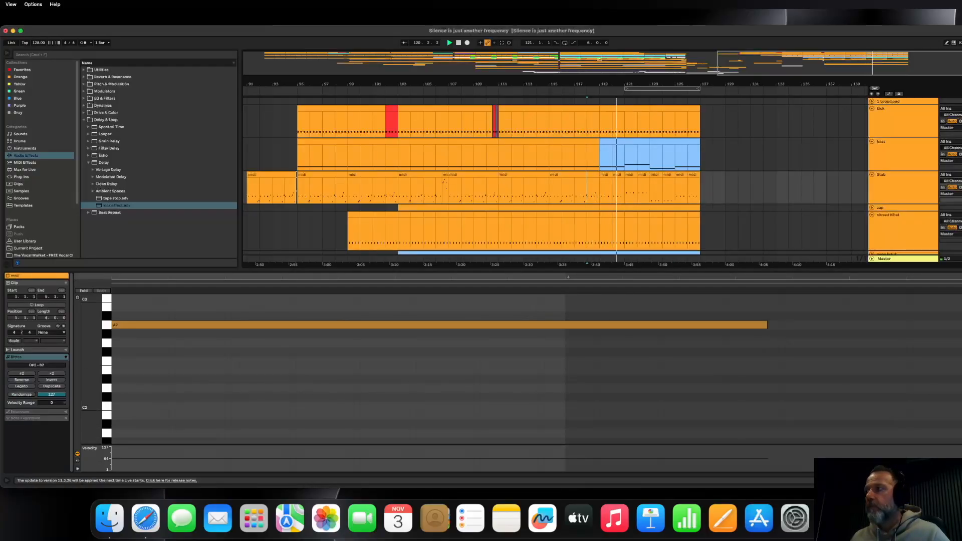
{"action": "left_click", "coordinate": [956, 480]}
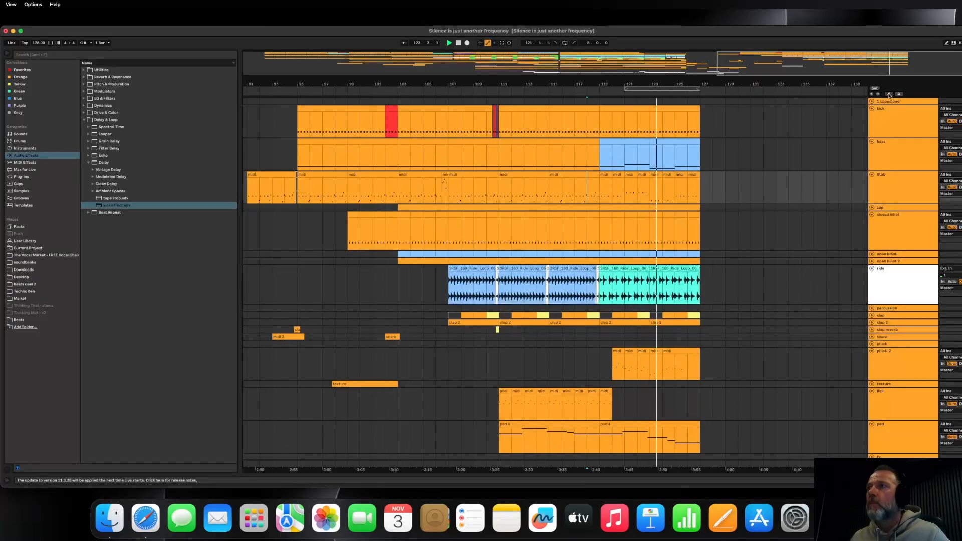
Transpose the three Stab notes in bar 123 up to F#2 and audition the change from bar 122.
{"action": "double_click", "coordinate": [654, 176]}
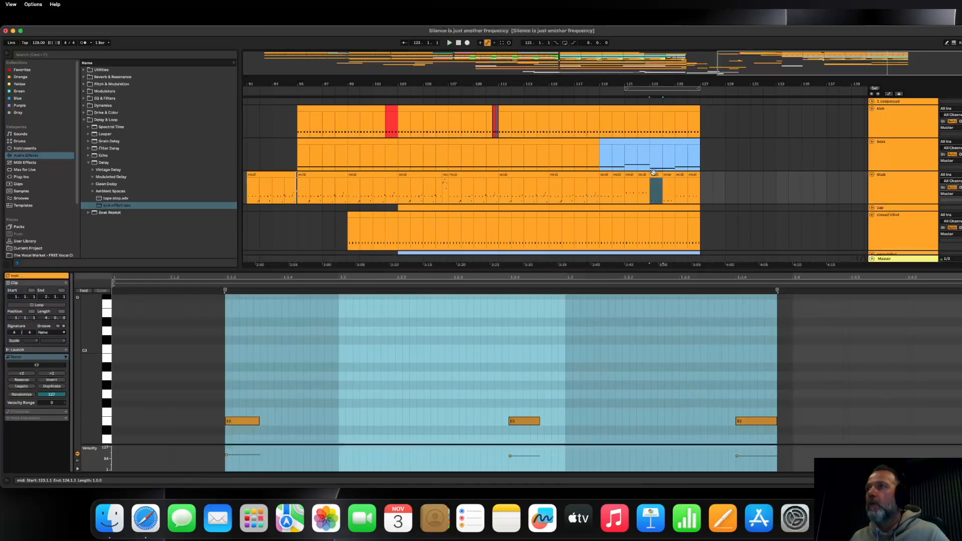
{"action": "left_click_drag", "start_coordinate": [200, 394], "coordinate": [777, 444]}
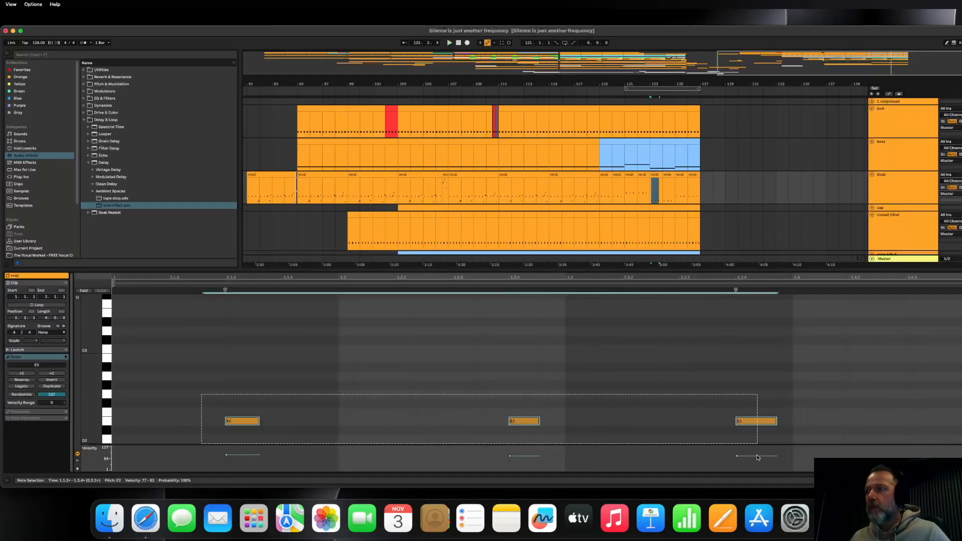
{"action": "key", "text": "Up"}
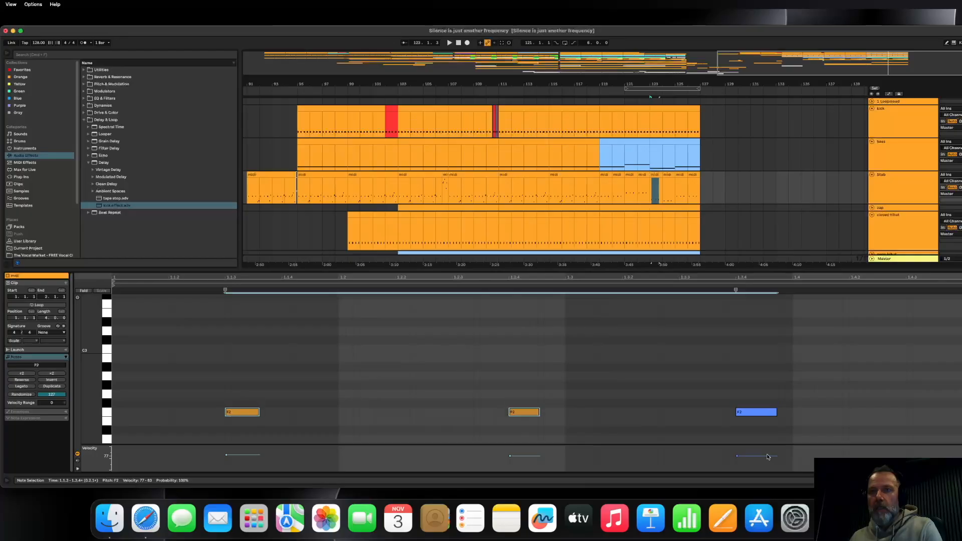
{"action": "key", "text": "Up"}
{"action": "left_click", "coordinate": [672, 215]}
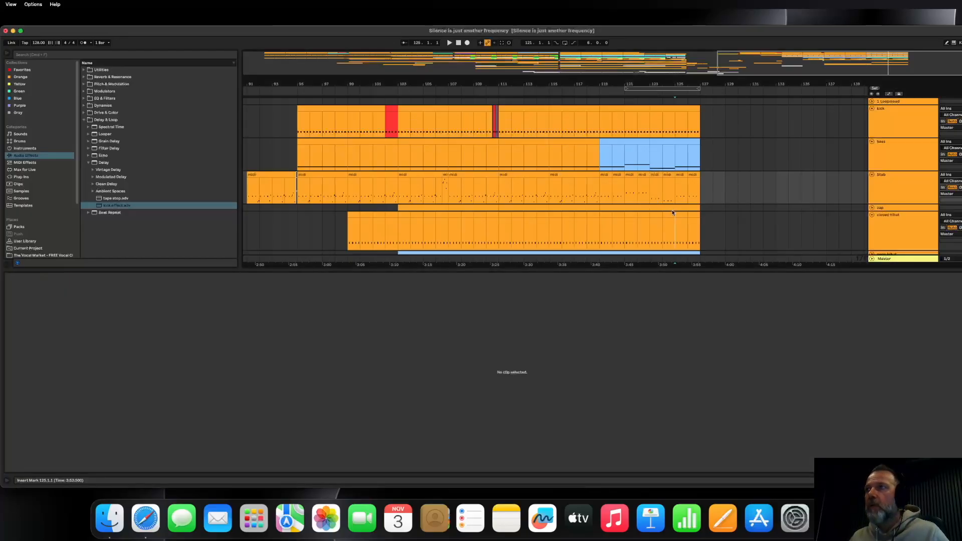
{"action": "left_click", "coordinate": [654, 174]}
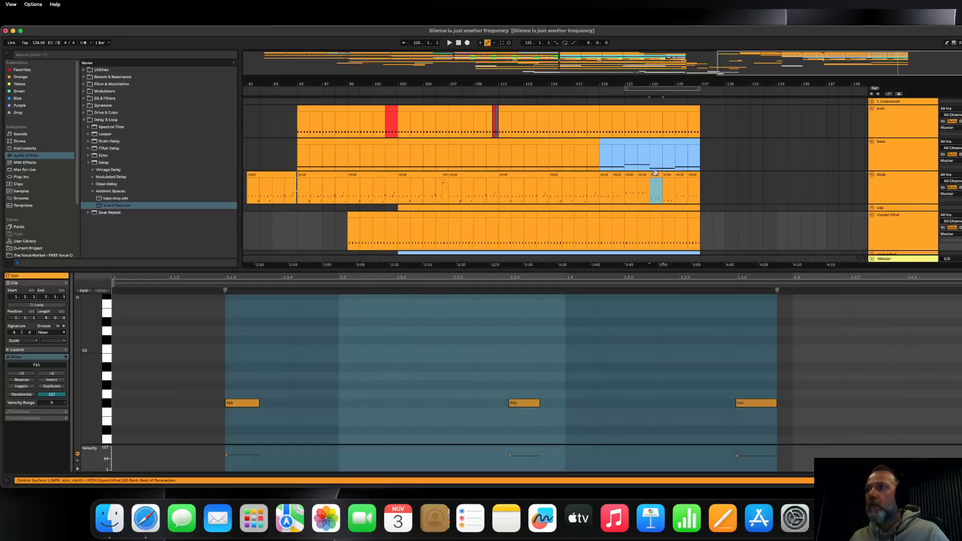
{"action": "left_click", "coordinate": [638, 196]}
{"action": "key", "text": "space"}
{"action": "left_click", "coordinate": [954, 480]}
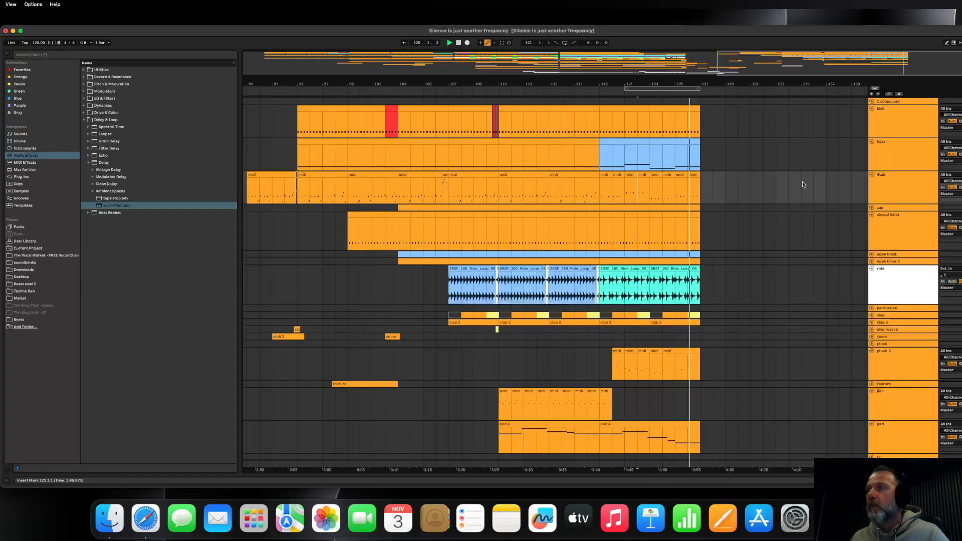
Automate the Stab's OneKnob Filter to dip at bar 119 and rise from about bar 124 to bar 127, and audition it from bar 119.
{"action": "scroll", "coordinate": [881, 139], "scroll_direction": "down", "scroll_amount": 3}
{"action": "left_click", "coordinate": [889, 94]}
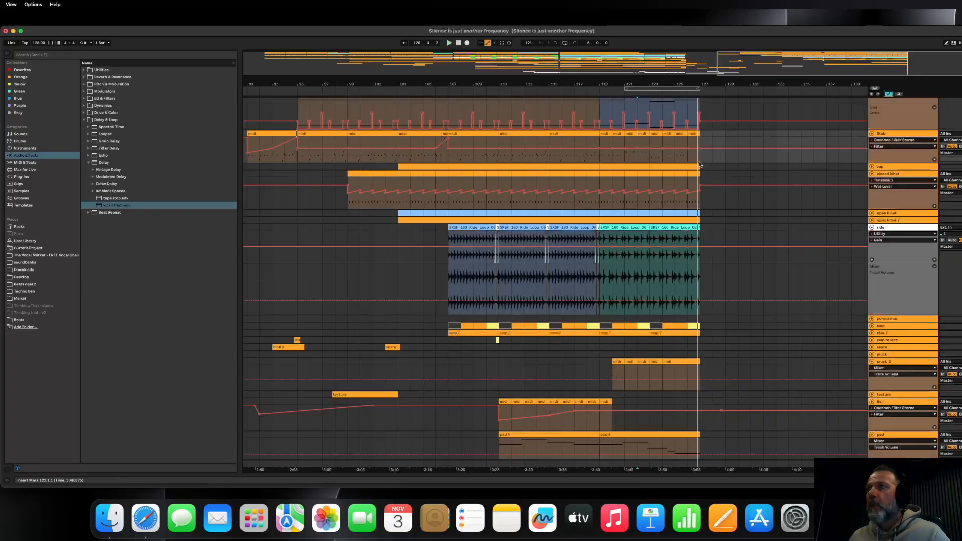
{"action": "left_click_drag", "start_coordinate": [600, 142], "coordinate": [711, 148]}
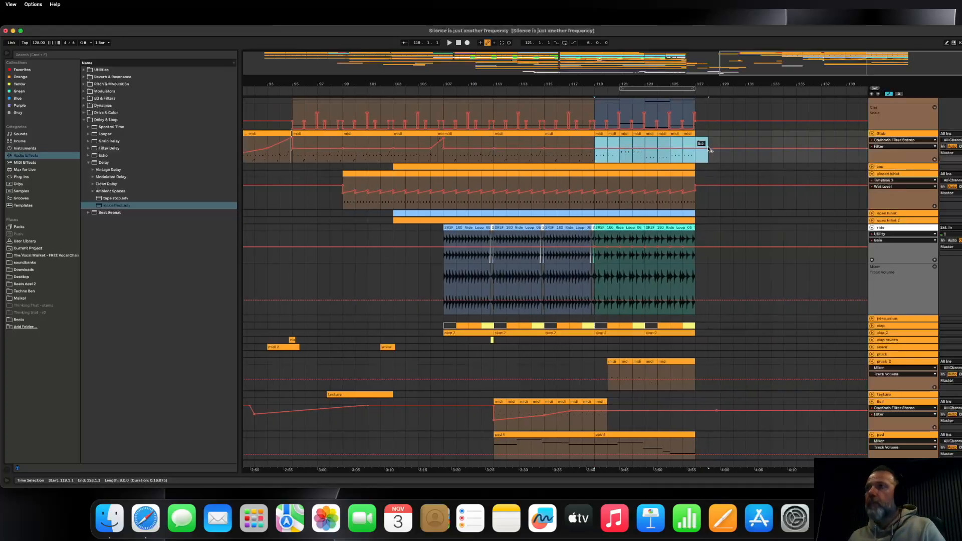
{"action": "left_click_drag", "start_coordinate": [607, 149], "coordinate": [606, 151]}
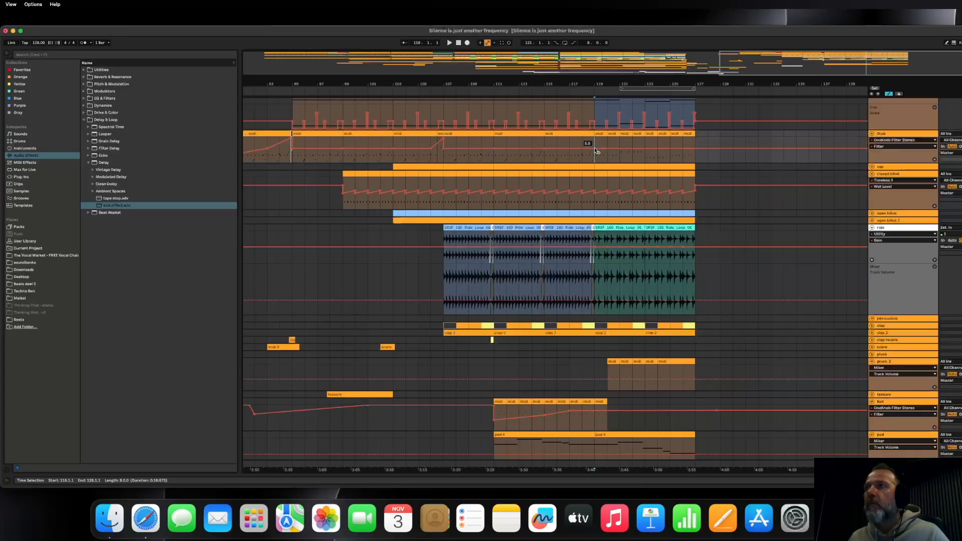
{"action": "left_click_drag", "start_coordinate": [605, 150], "coordinate": [605, 155]}
{"action": "key", "text": "space"}
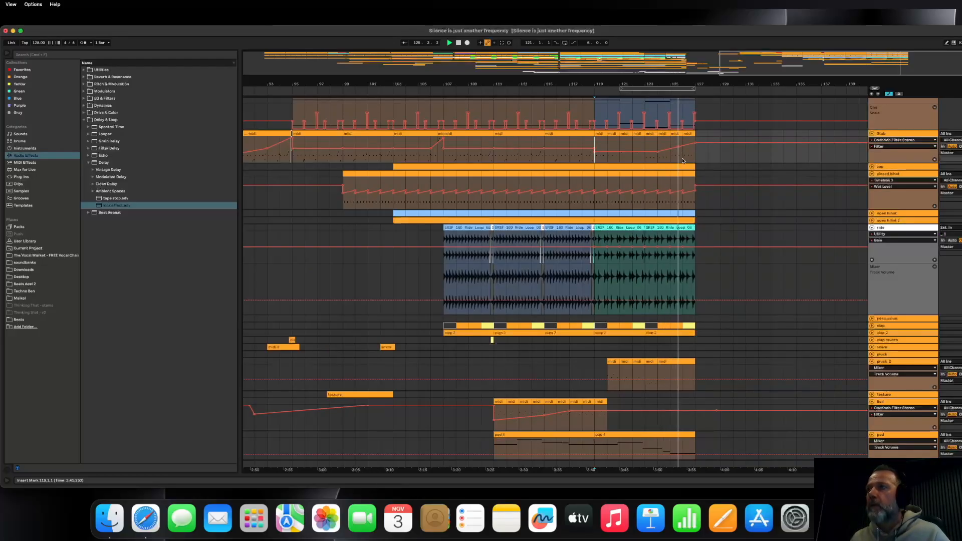
{"action": "key", "text": "space"}
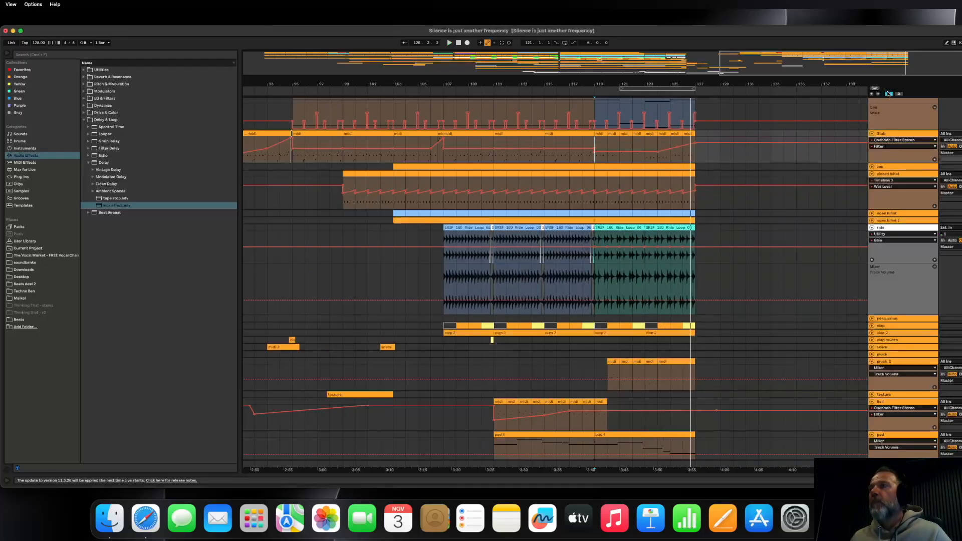
{"action": "left_click", "coordinate": [888, 94]}
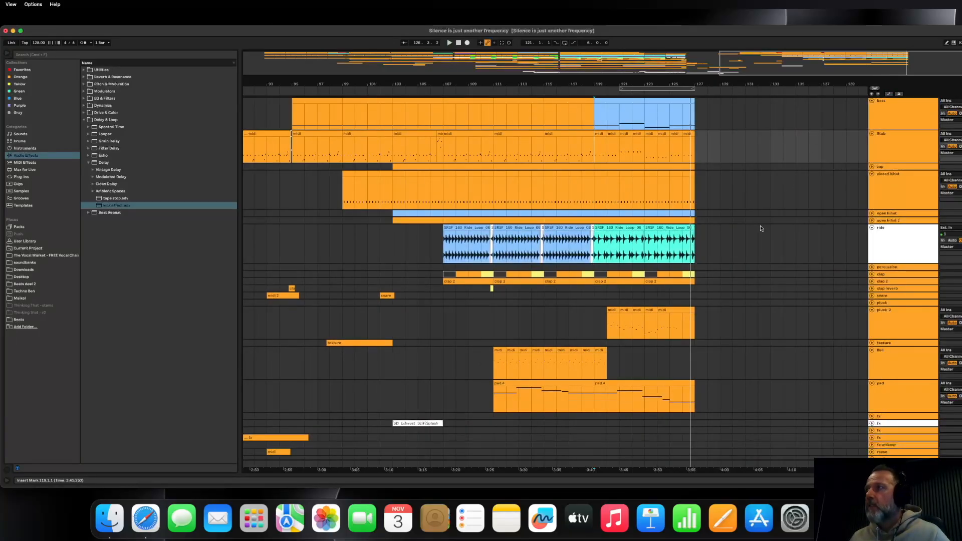
Audition the pad from bar 120 and remove the pad clip that starts at bar 119.
{"action": "scroll", "coordinate": [760, 228], "scroll_direction": "down", "scroll_amount": 3}
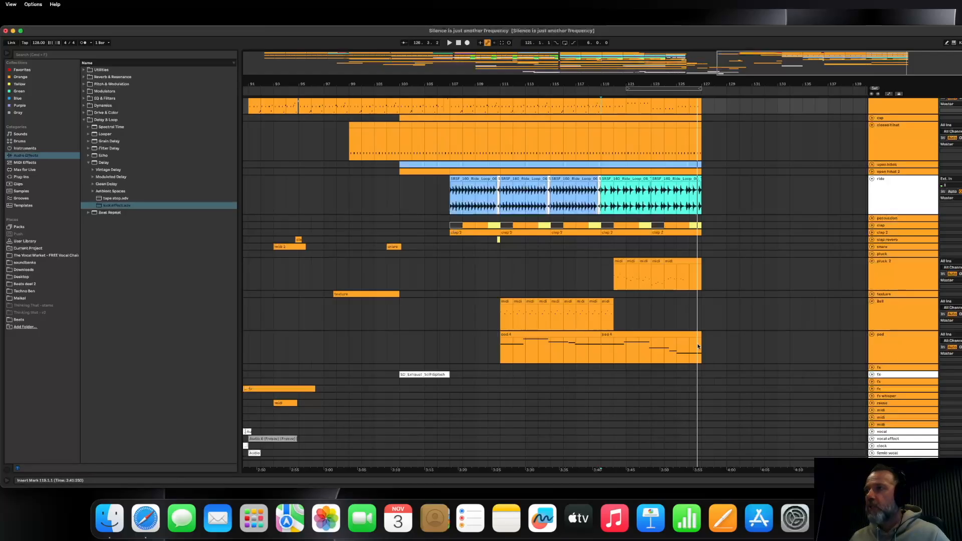
{"action": "left_click", "coordinate": [614, 349]}
{"action": "key", "text": "space"}
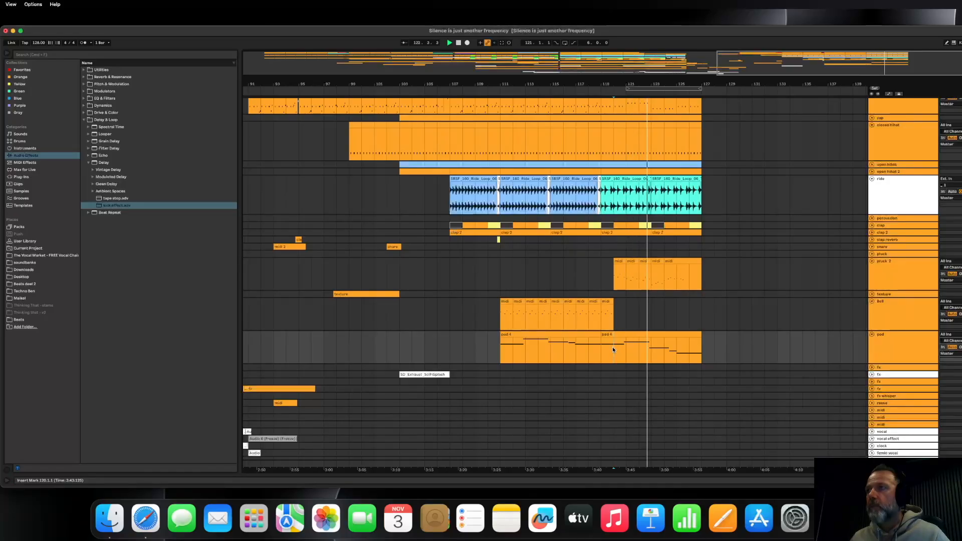
{"action": "key", "text": "space"}
{"action": "left_click", "coordinate": [630, 334]}
{"action": "left_click", "coordinate": [634, 342]}
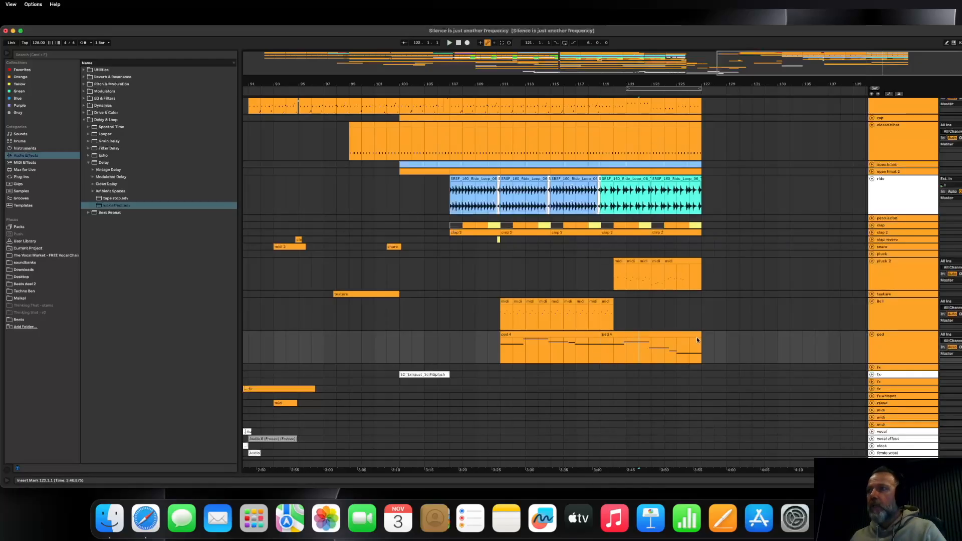
{"action": "left_click_drag", "start_coordinate": [697, 334], "coordinate": [615, 333]}
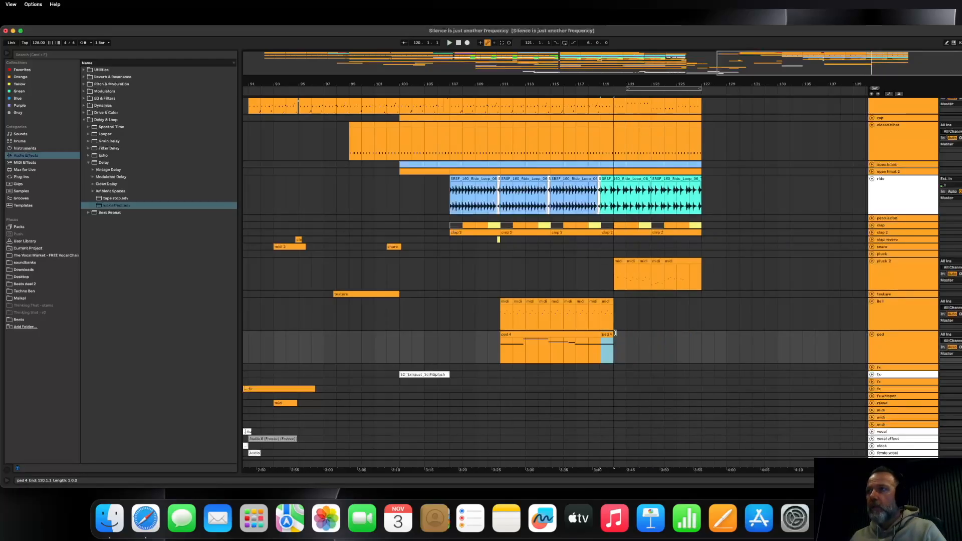
{"action": "left_click", "coordinate": [617, 358]}
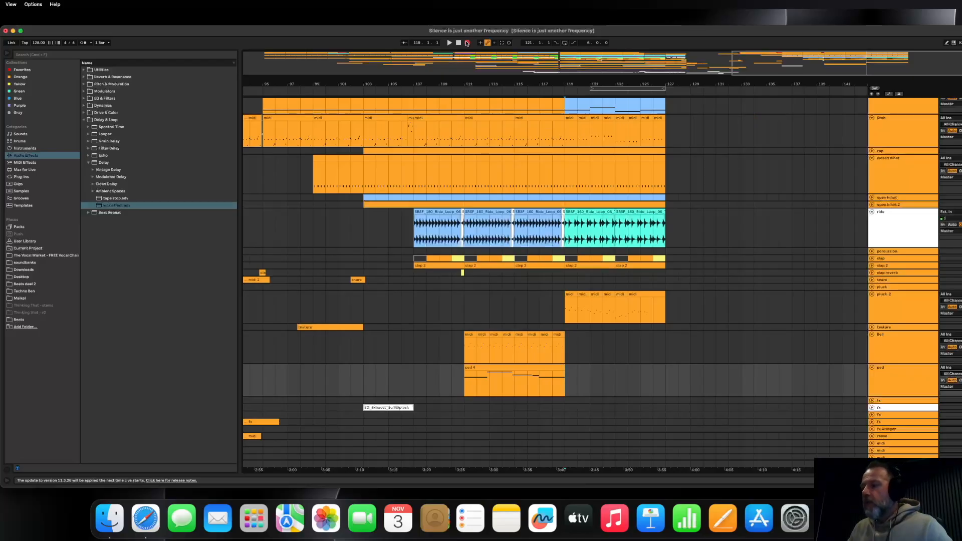
Record a new pad melody of B3, D#3, E3 and D#3 from bar 119 to bar 127 and quantize its notes.
{"action": "left_click", "coordinate": [467, 43]}
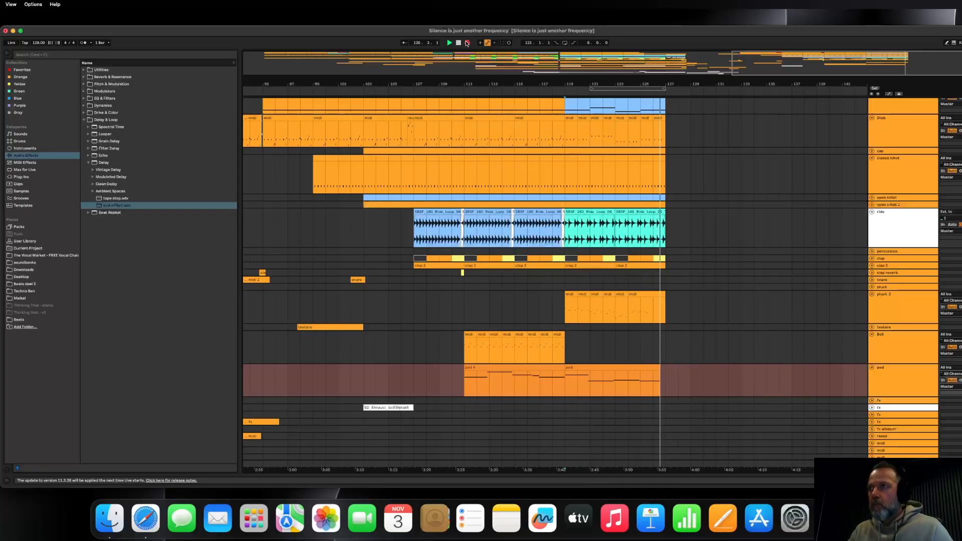
{"action": "left_click", "coordinate": [467, 43]}
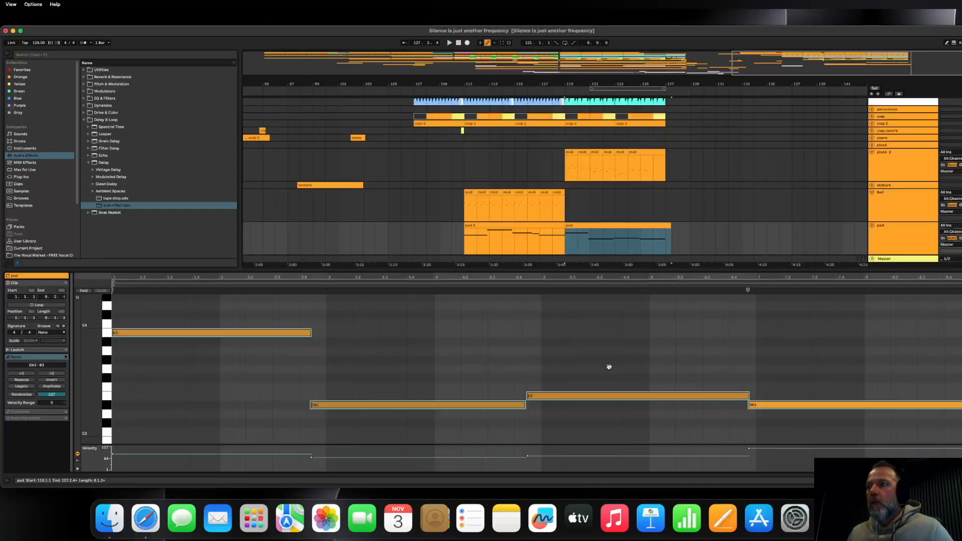
{"action": "right_click", "coordinate": [481, 358]}
{"action": "left_click", "coordinate": [503, 223]}
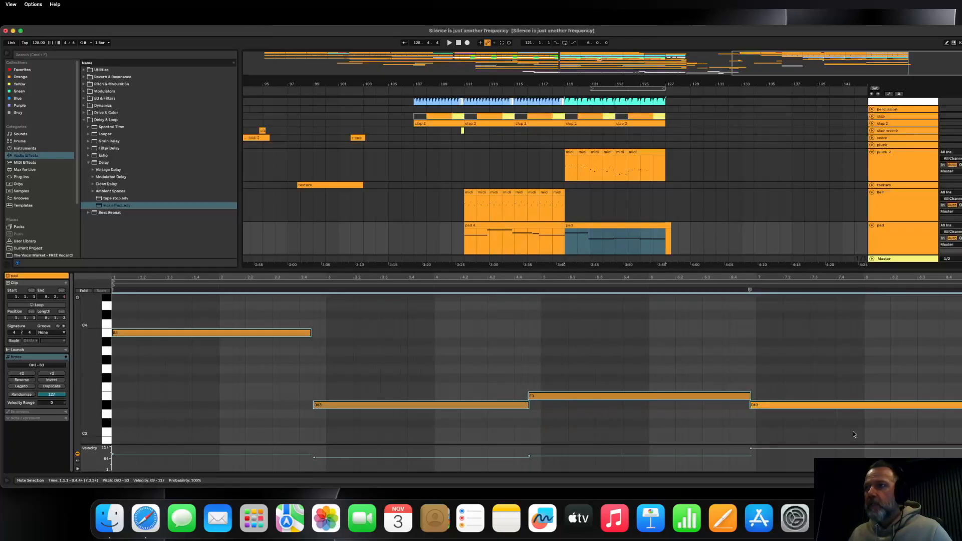
{"action": "key", "text": "super+alt+l"}
{"action": "left_click", "coordinate": [878, 329]}
Automate the pad's UADx Opal Morphing Synth Filter 1 Cutoff Freq to drop at bar 119 and rise toward the end of the new clip.
{"action": "left_click", "coordinate": [888, 95]}
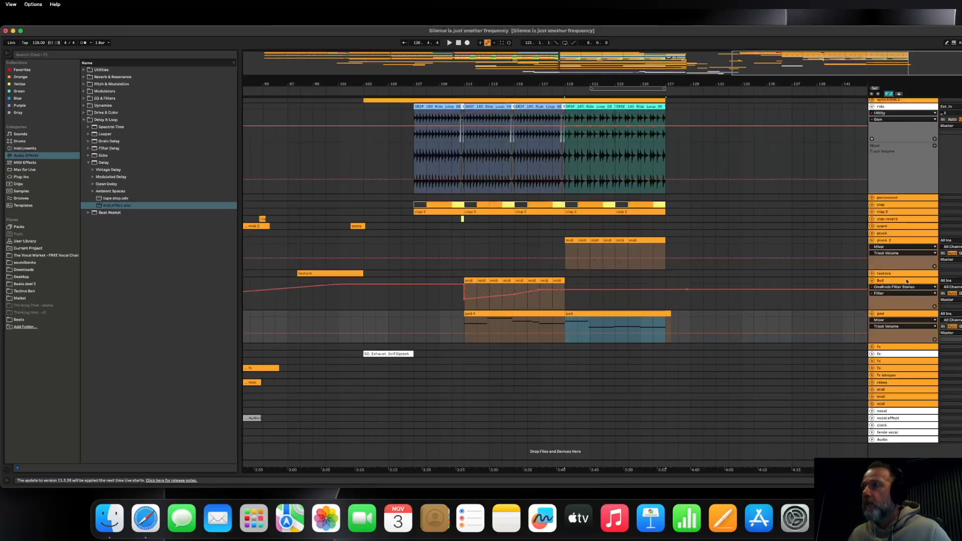
{"action": "left_click", "coordinate": [887, 321]}
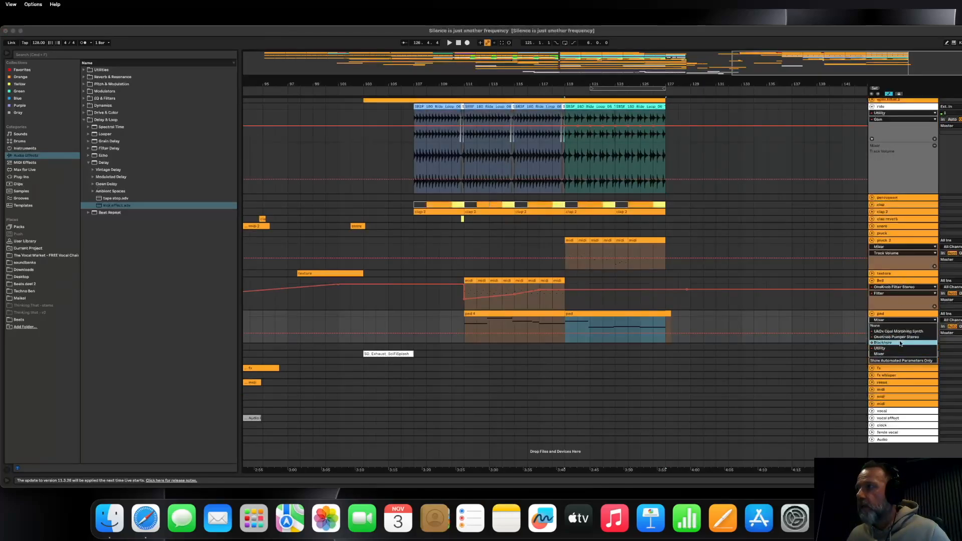
{"action": "left_click", "coordinate": [898, 332]}
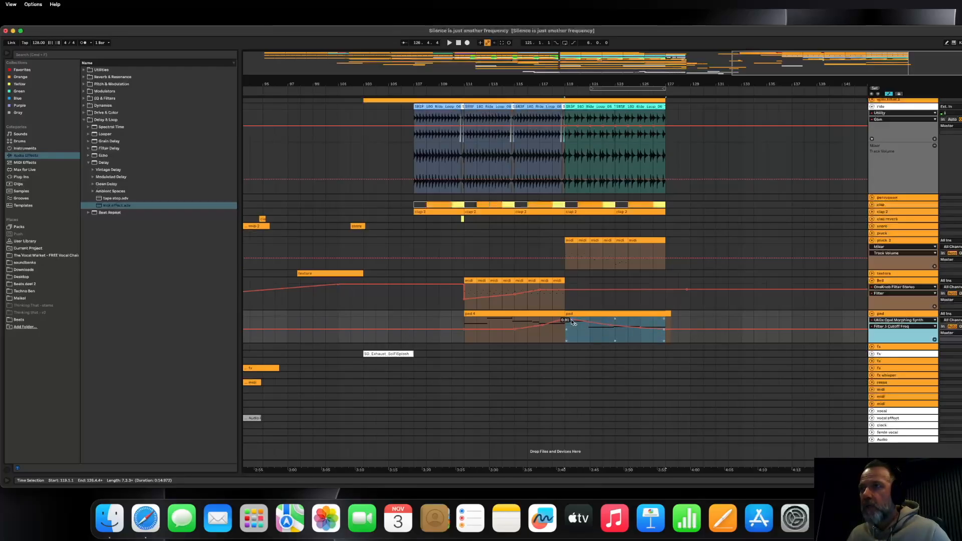
{"action": "left_click", "coordinate": [573, 322]}
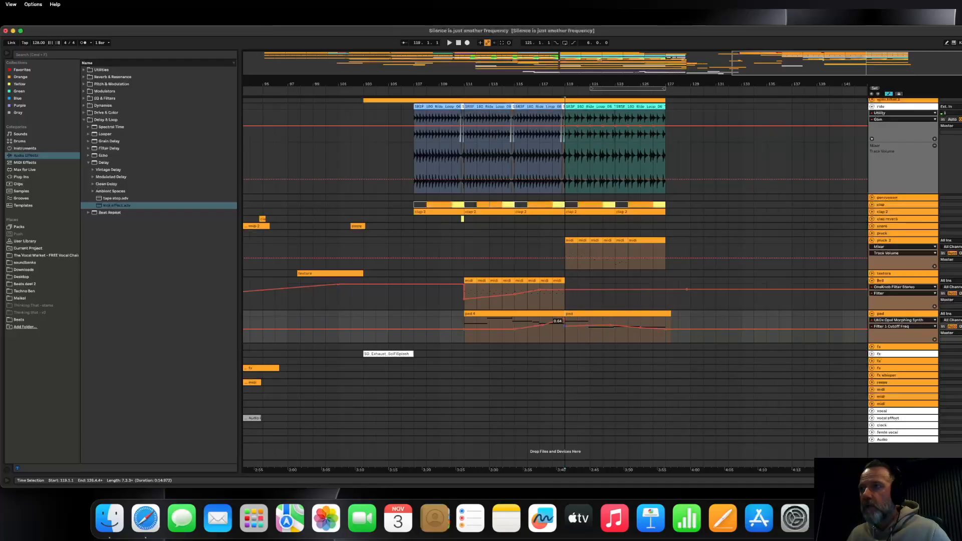
{"action": "left_click", "coordinate": [614, 328]}
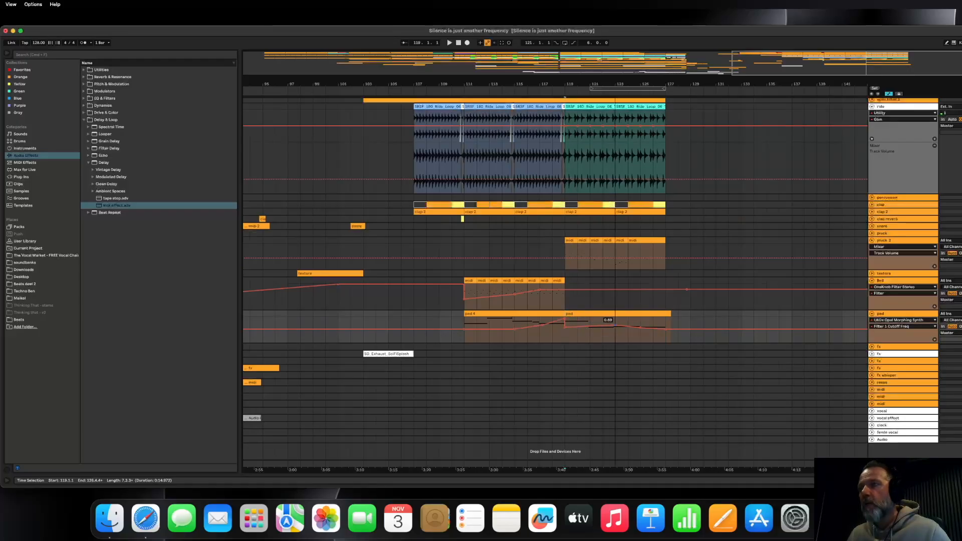
{"action": "left_click_drag", "start_coordinate": [640, 327], "coordinate": [672, 320]}
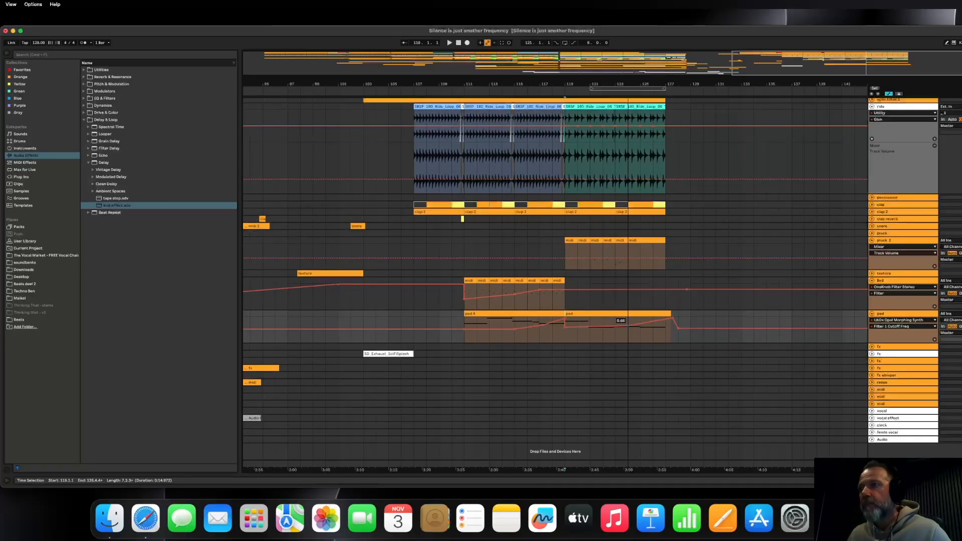
Add a separate pad automation lane for OneKnob Pumper Stereo's Pump, falling after bar 119 and rising from about bar 125 to bar 127.
{"action": "left_click", "coordinate": [934, 339]}
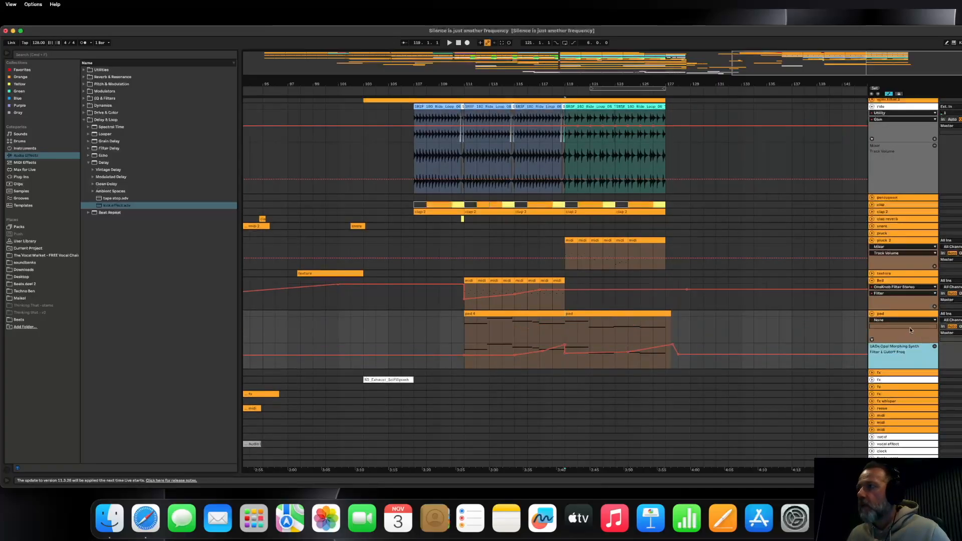
{"action": "left_click", "coordinate": [895, 320]}
{"action": "left_click", "coordinate": [896, 337]}
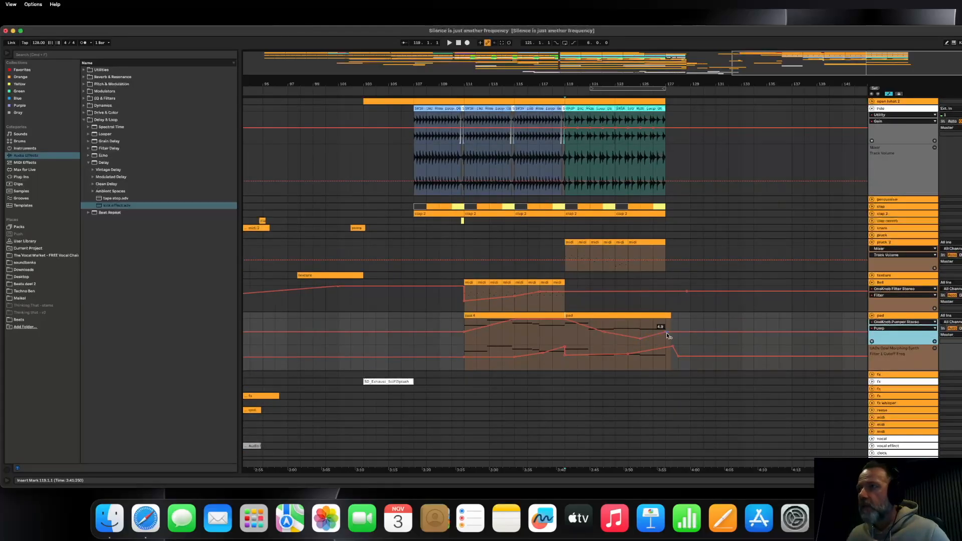
{"action": "left_click_drag", "start_coordinate": [664, 333], "coordinate": [664, 322]}
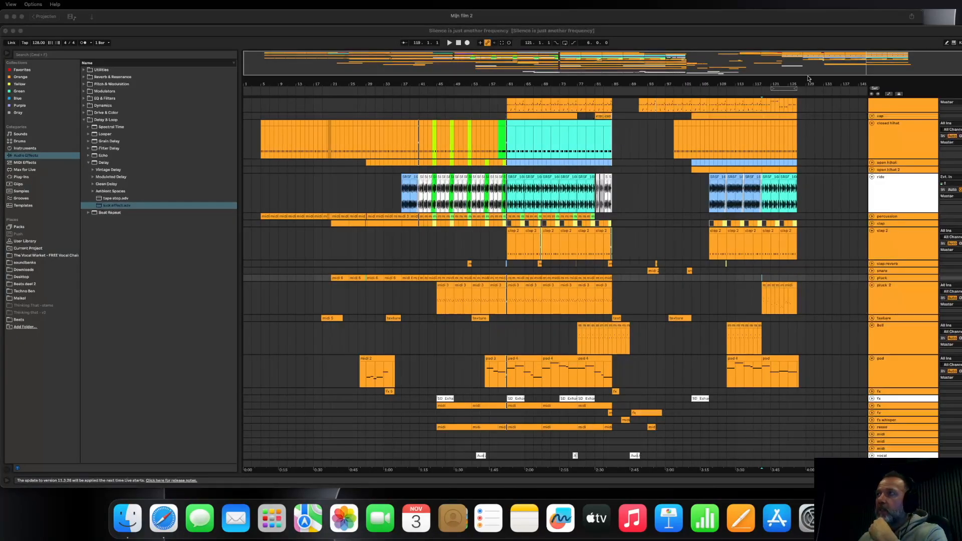
Deactivate the open hihat, open hihat 2 and ride clips from bar 119 to bar 127 and audition from bar 118.
{"action": "left_click", "coordinate": [809, 91]}
{"action": "left_click_drag", "start_coordinate": [809, 83], "coordinate": [809, 116]}
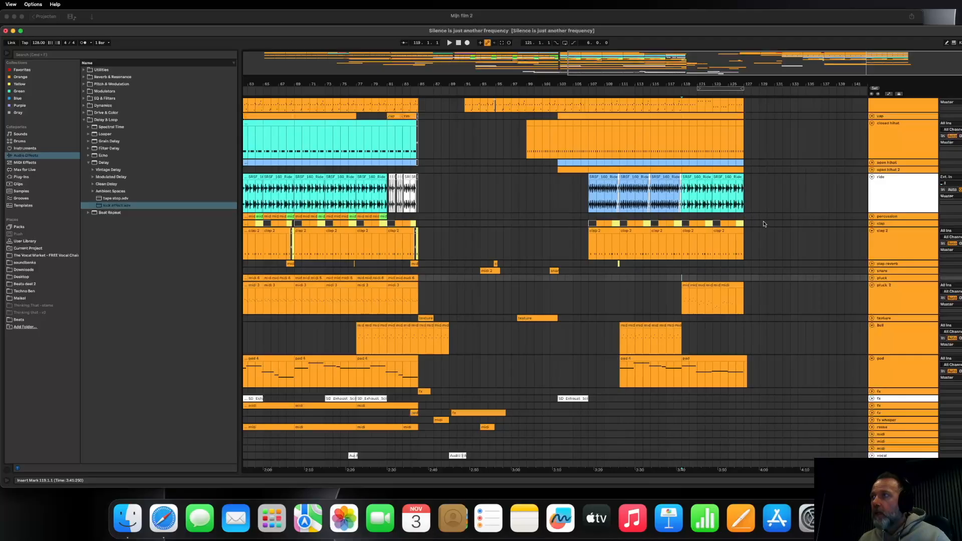
{"action": "left_click_drag", "start_coordinate": [746, 216], "coordinate": [681, 180]}
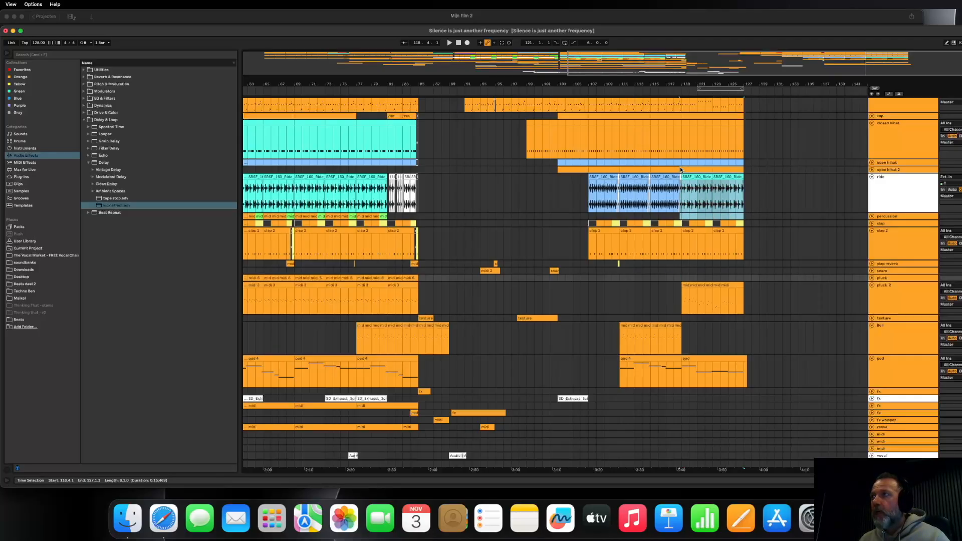
{"action": "left_click_drag", "start_coordinate": [681, 162], "coordinate": [680, 164]}
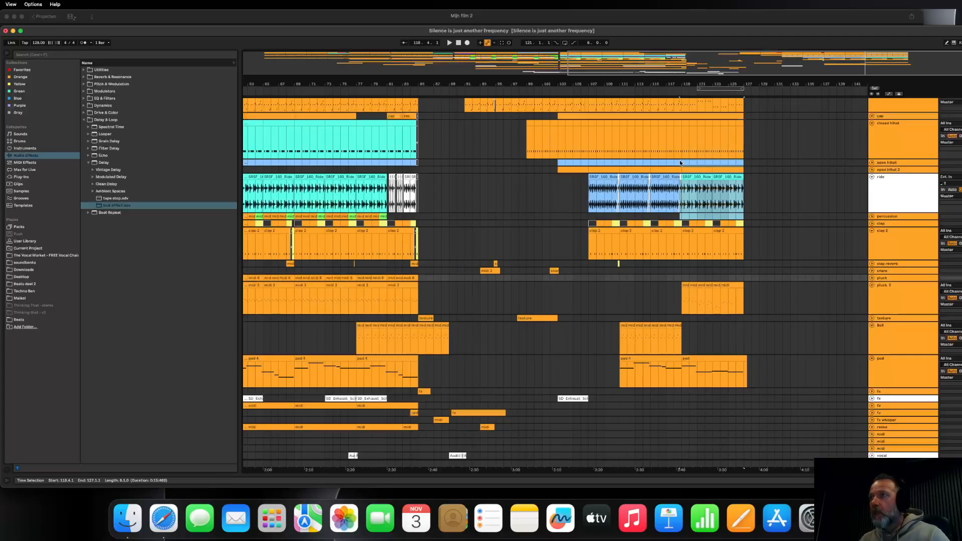
{"action": "key", "text": "0"}
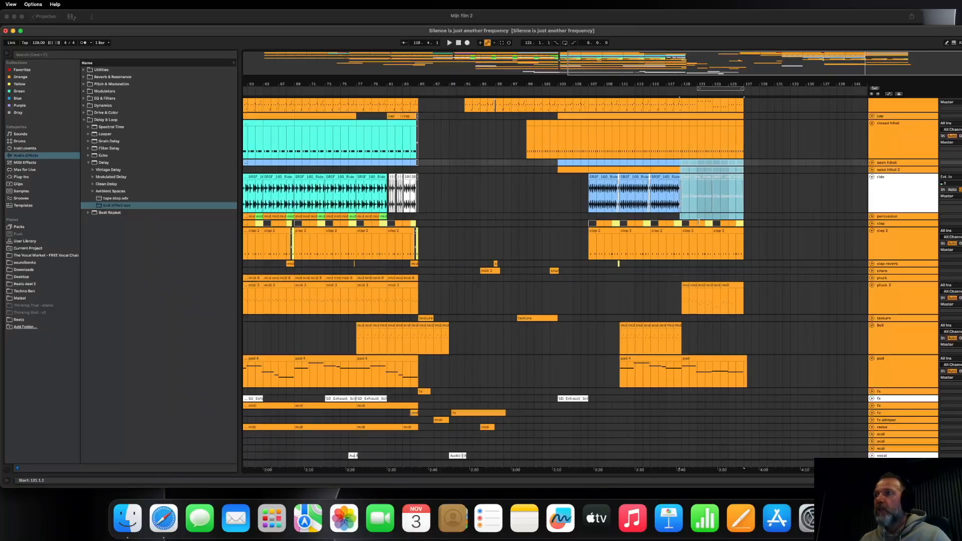
{"action": "left_click", "coordinate": [671, 244]}
{"action": "key", "text": "space"}
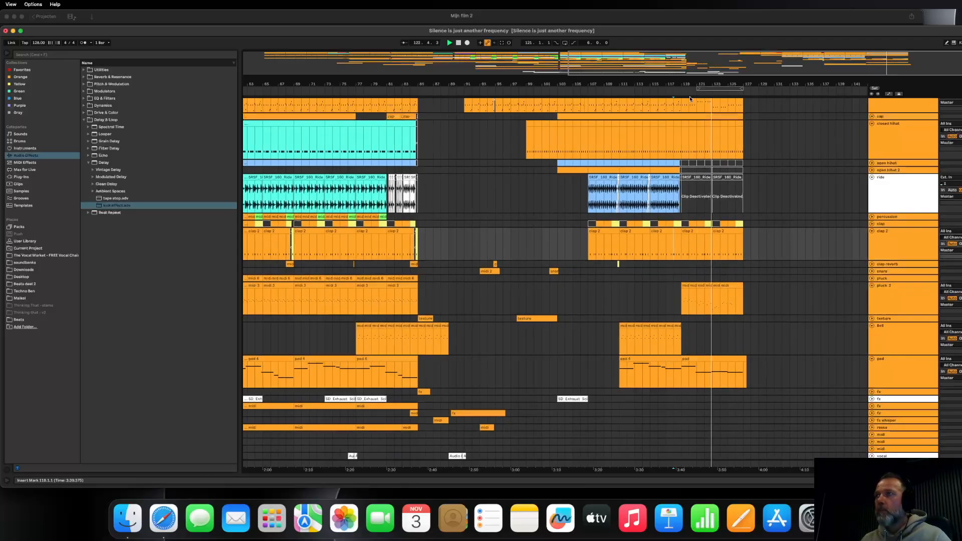
{"action": "key", "text": "space"}
Delete the clap 2 clip from bar 119 to bar 123.
{"action": "scroll", "coordinate": [753, 250], "scroll_direction": "left", "scroll_amount": 3}
{"action": "left_click", "coordinate": [753, 263]}
{"action": "left_click_drag", "start_coordinate": [753, 251], "coordinate": [727, 231]}
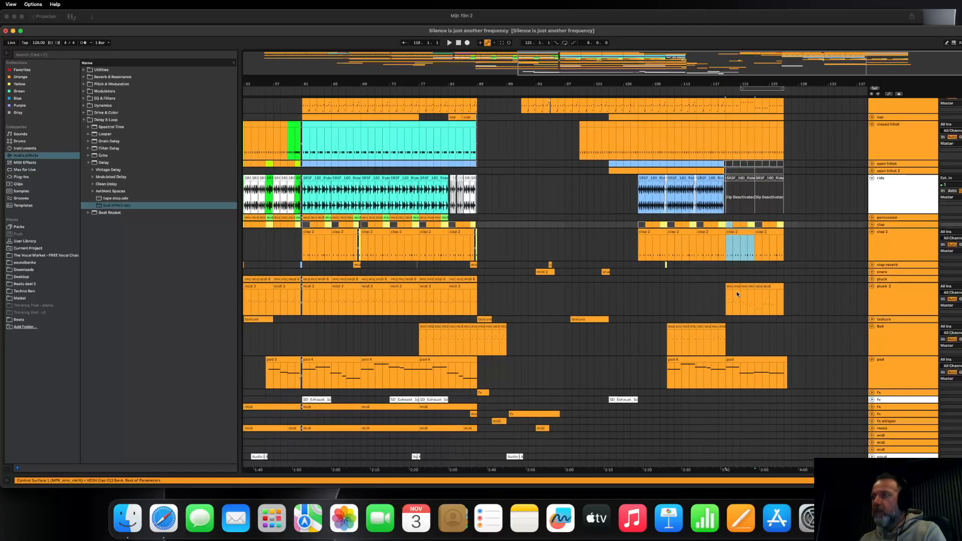
{"action": "key", "text": "Delete"}
{"action": "scroll", "coordinate": [638, 157], "scroll_direction": "up", "scroll_amount": 1}
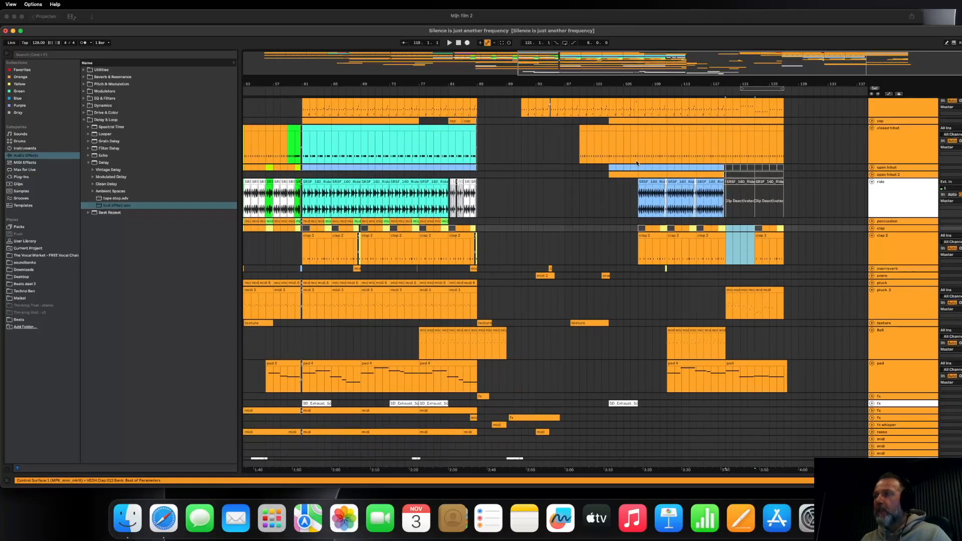
Copy the plain four-bar clap clip from bar 21 over the clap track at bar 119 and audition from bar 117.
{"action": "left_click_drag", "start_coordinate": [651, 83], "coordinate": [741, 57]}
{"action": "left_click", "coordinate": [344, 228]}
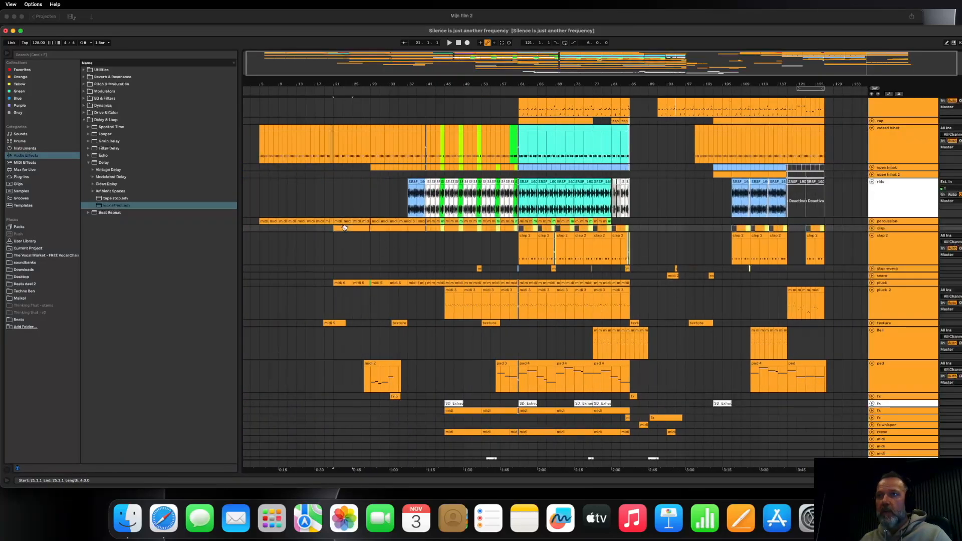
{"action": "left_click", "coordinate": [788, 230]}
{"action": "left_click_drag", "start_coordinate": [771, 65], "coordinate": [791, 88]}
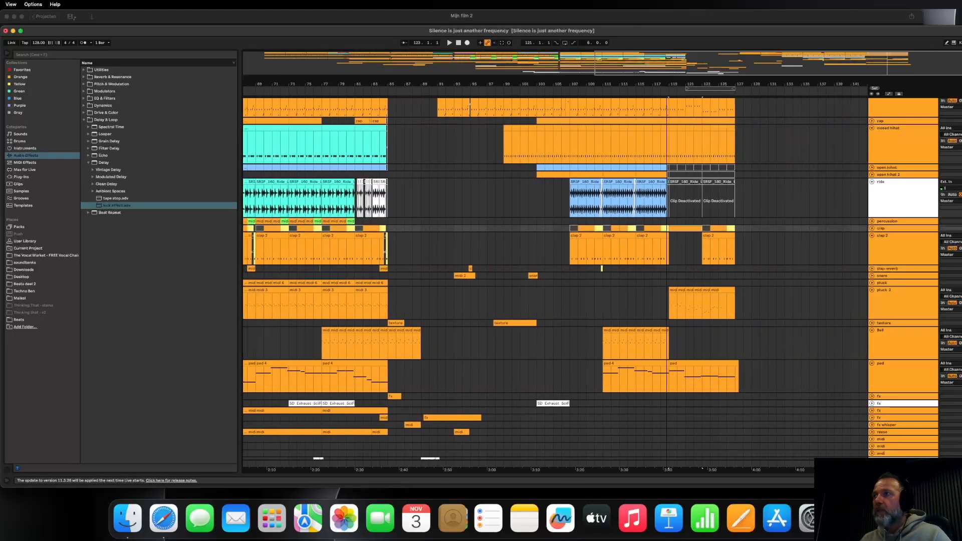
{"action": "left_click", "coordinate": [650, 242]}
{"action": "key", "text": "space"}
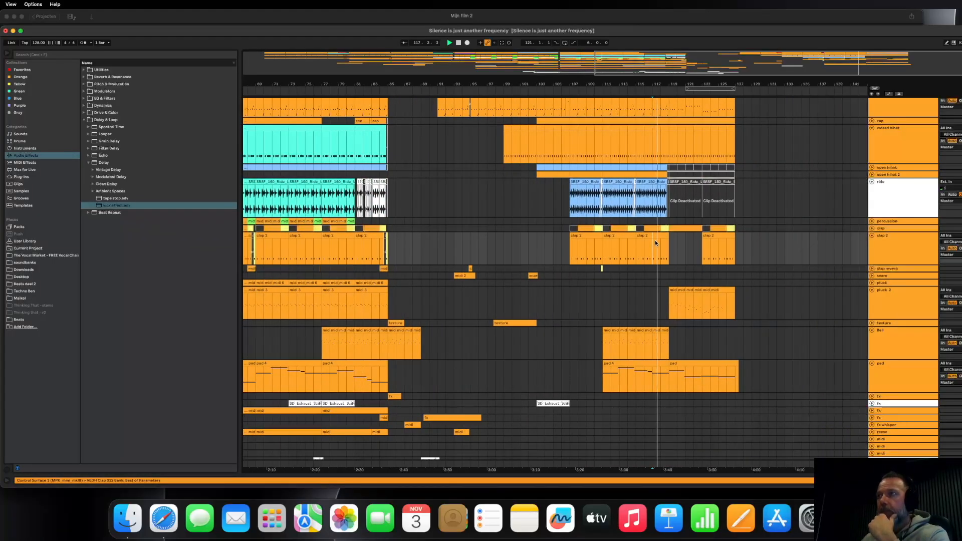
{"action": "left_click", "coordinate": [872, 228]}
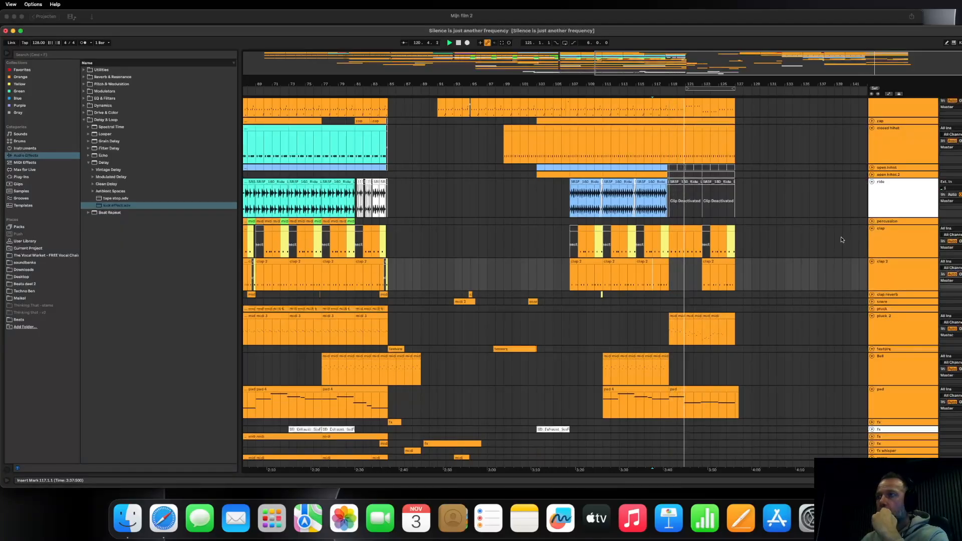
{"action": "left_click_drag", "start_coordinate": [648, 83], "coordinate": [702, 82]}
{"action": "left_click", "coordinate": [705, 152]}
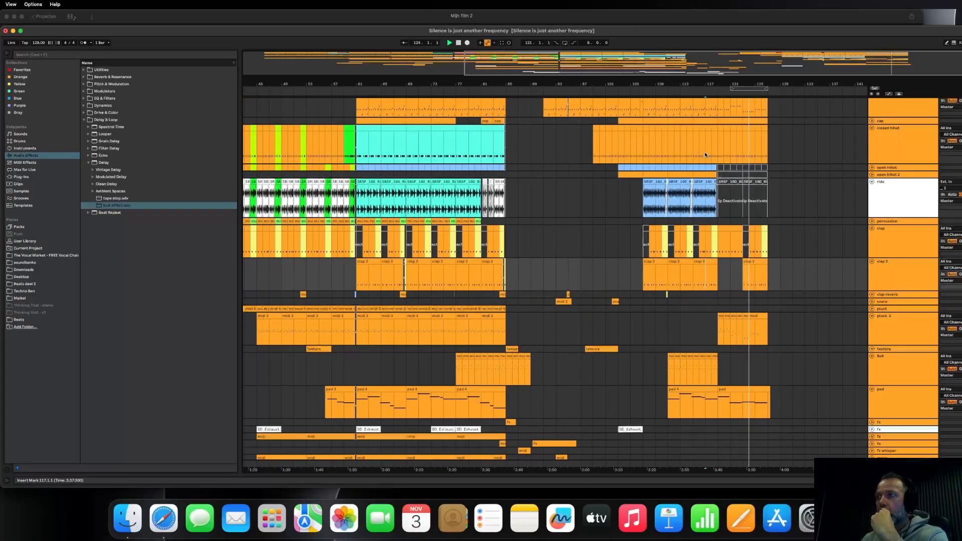
Add a Utility effect to the end of the clap 2 track's device chain.
{"action": "left_click", "coordinate": [888, 93]}
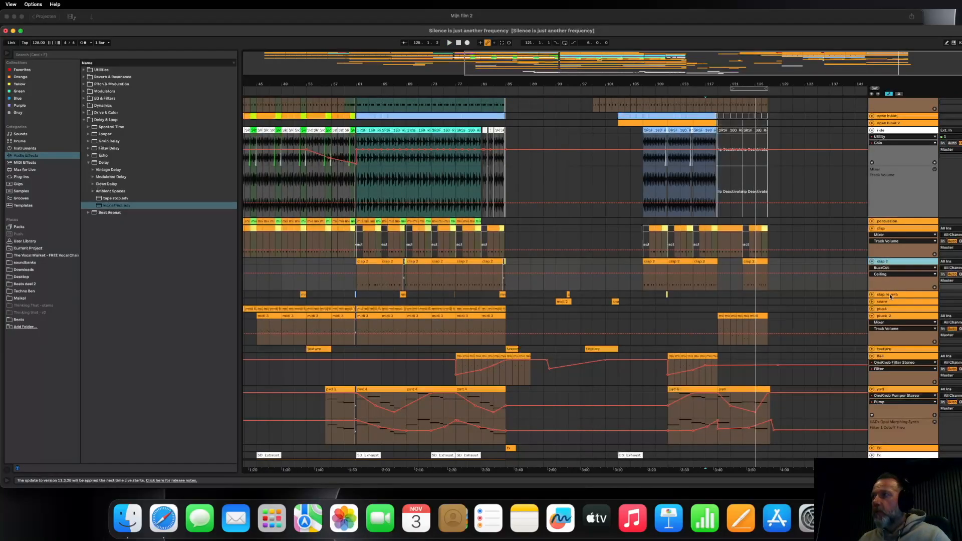
{"action": "double_click", "coordinate": [897, 261]}
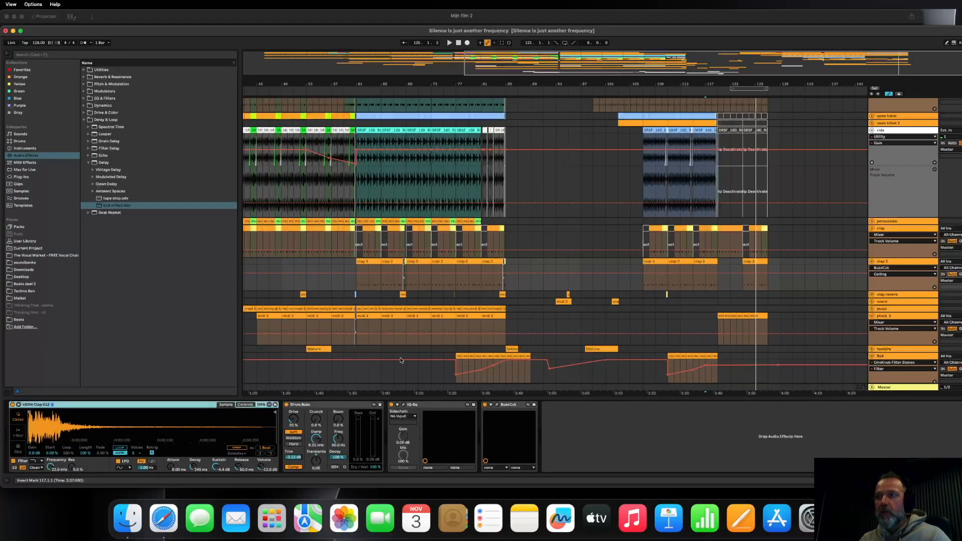
{"action": "left_click", "coordinate": [84, 71]}
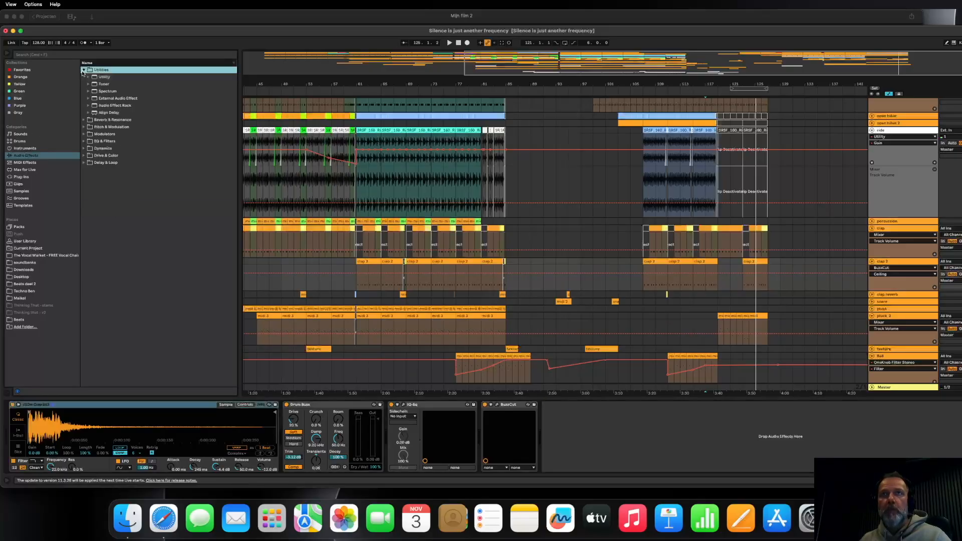
{"action": "left_click", "coordinate": [89, 77]}
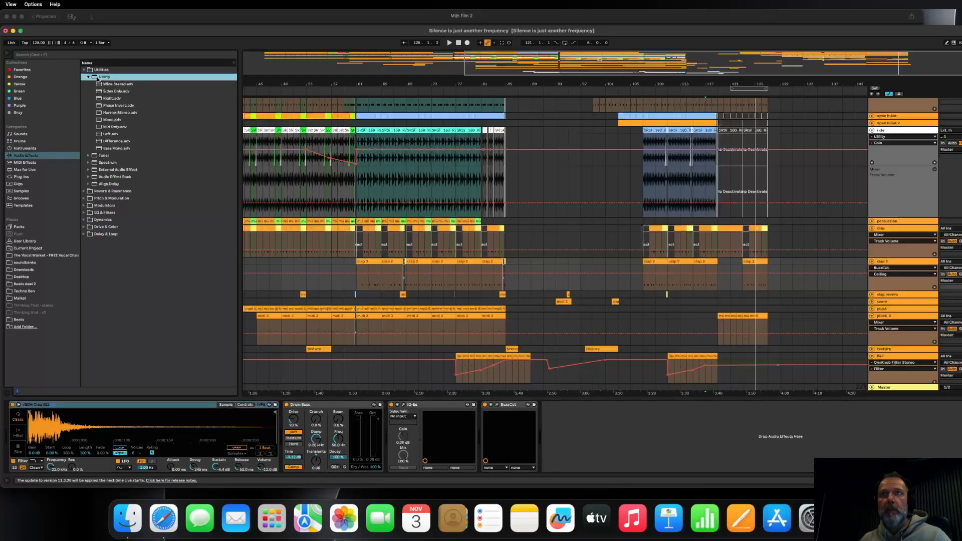
{"action": "left_click_drag", "start_coordinate": [98, 79], "coordinate": [586, 443]}
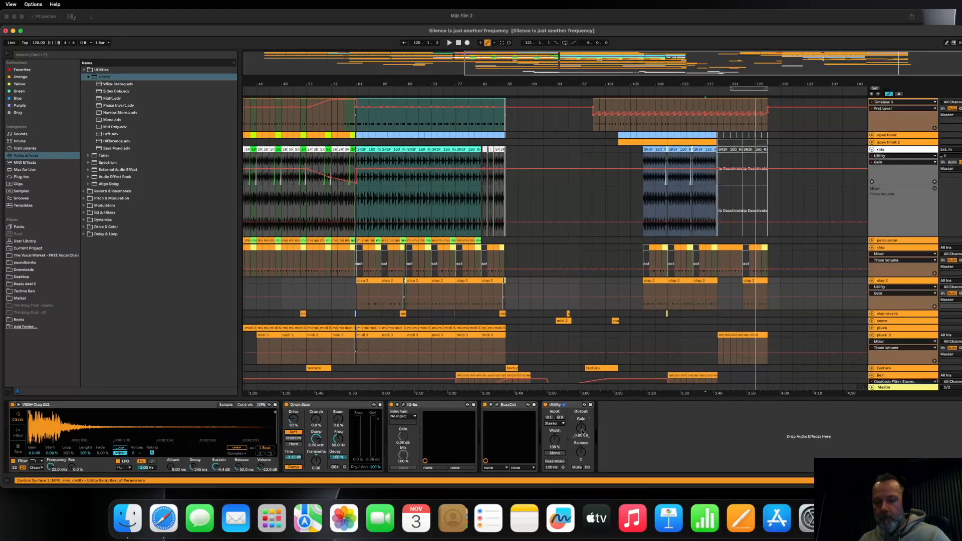
Automate clap 2's Utility Gain to drop at bar 123 and rise toward bar 127, and audition from bar 121.
{"action": "key", "text": "a"}
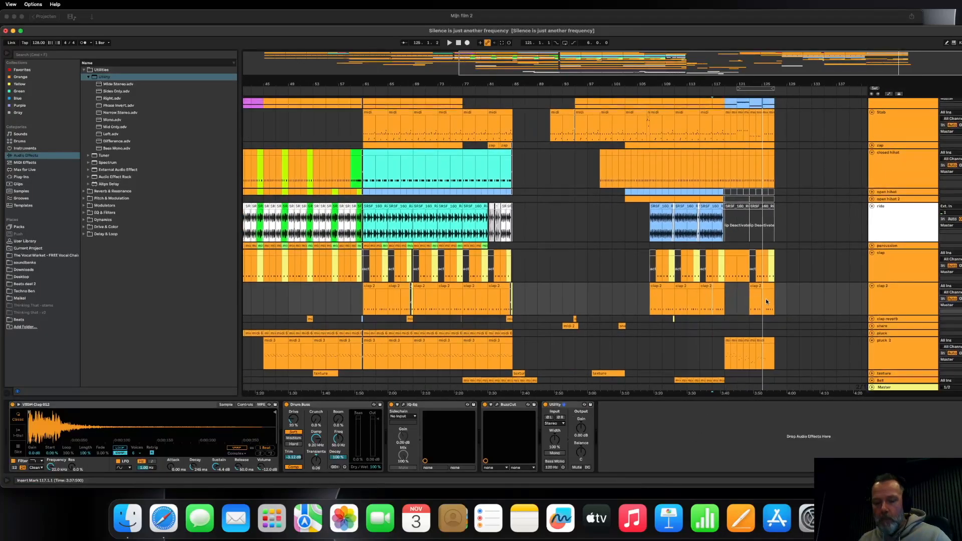
{"action": "key", "text": "a"}
{"action": "scroll", "coordinate": [768, 302], "scroll_direction": "up", "scroll_amount": 1}
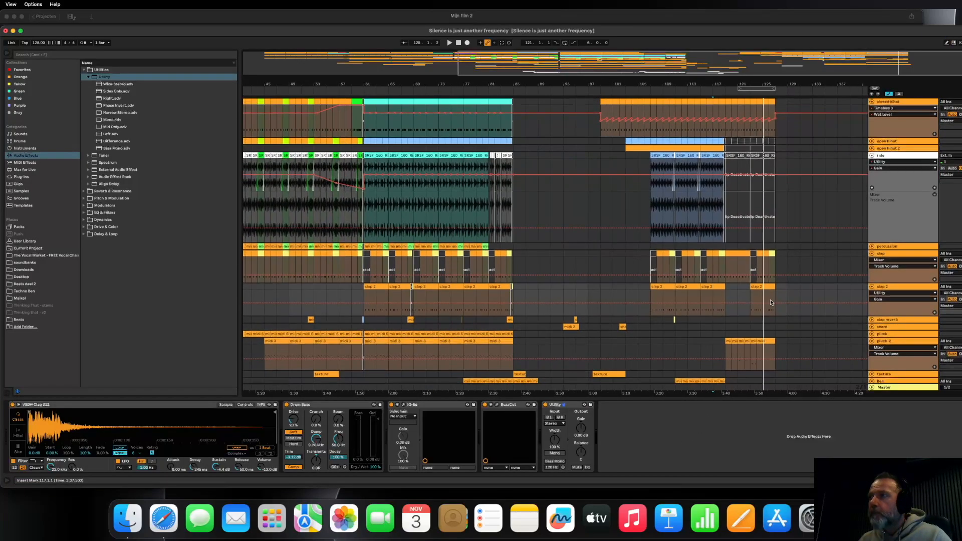
{"action": "scroll", "coordinate": [751, 305], "scroll_direction": "right", "scroll_amount": 1}
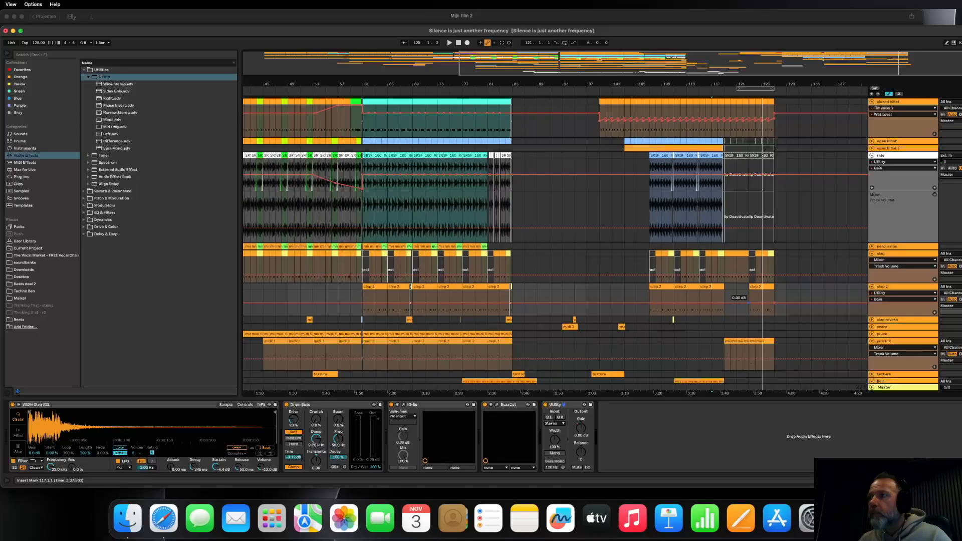
{"action": "left_click", "coordinate": [737, 313]}
{"action": "key", "text": "space"}
{"action": "scroll", "coordinate": [737, 313], "scroll_direction": "right", "scroll_amount": 1}
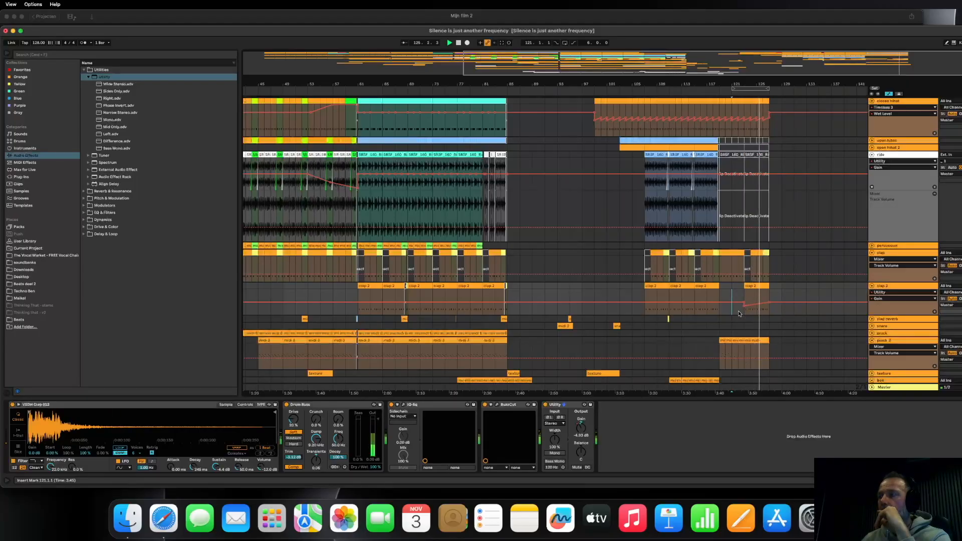
Colour the clap 2 clip at bar 123 turquoise, stop playback and hide the automation.
{"action": "right_click", "coordinate": [753, 287]}
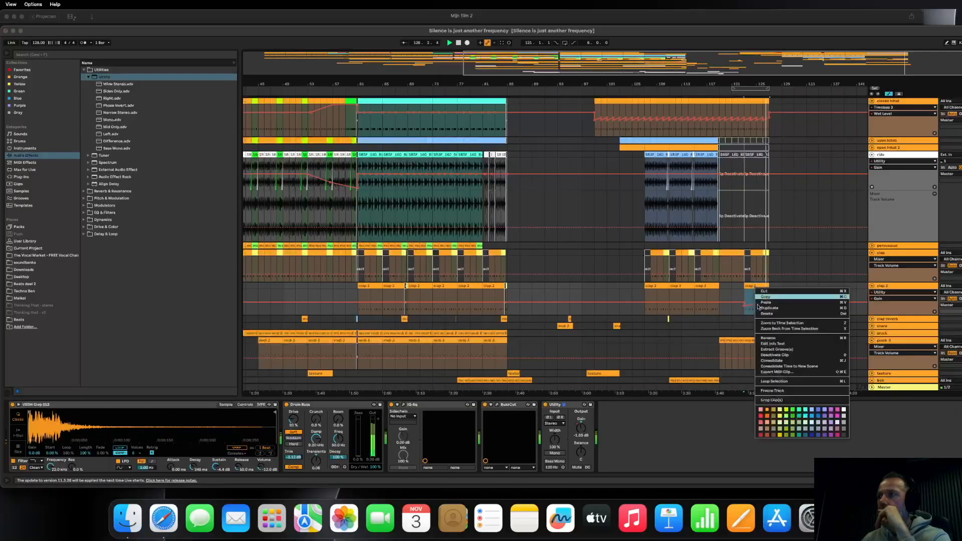
{"action": "left_click", "coordinate": [805, 409]}
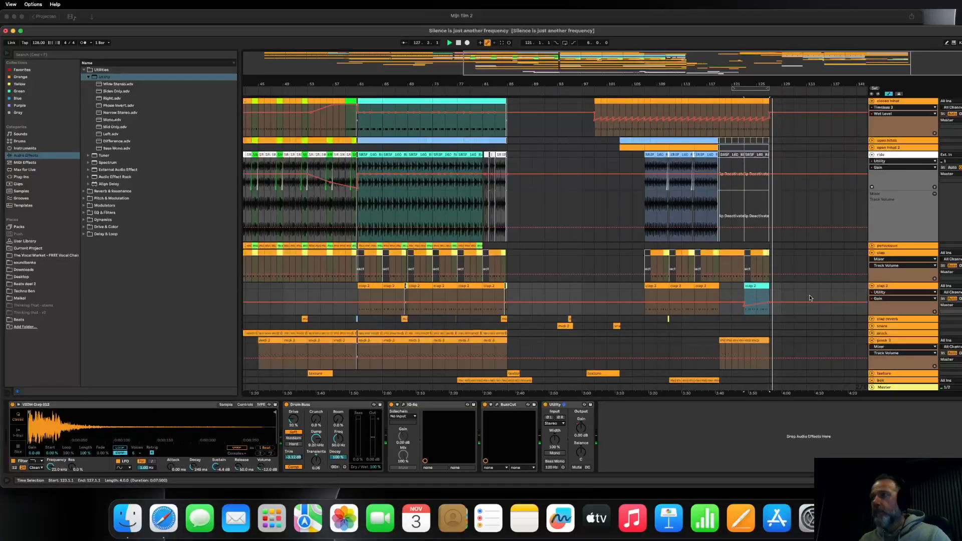
{"action": "left_click", "coordinate": [842, 290]}
{"action": "key", "text": "space"}
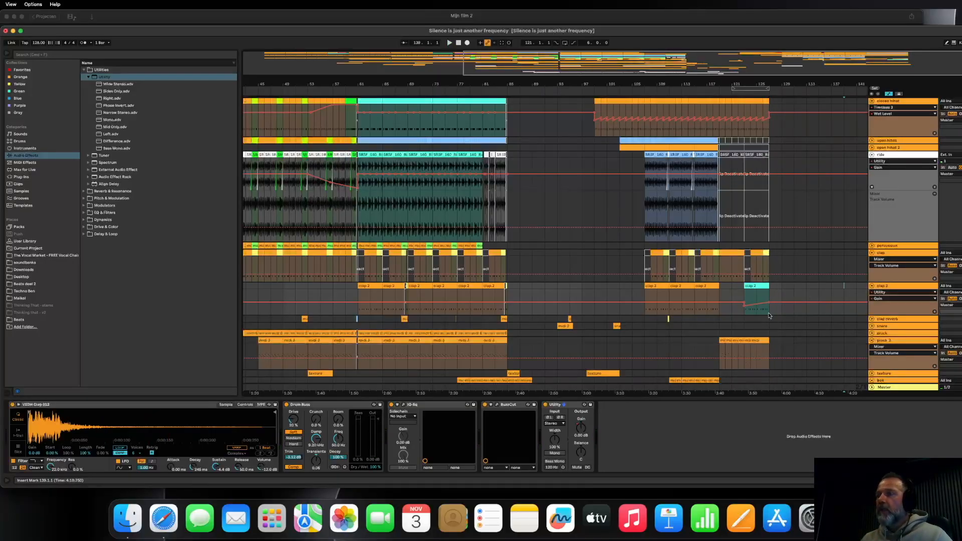
{"action": "key", "text": "a"}
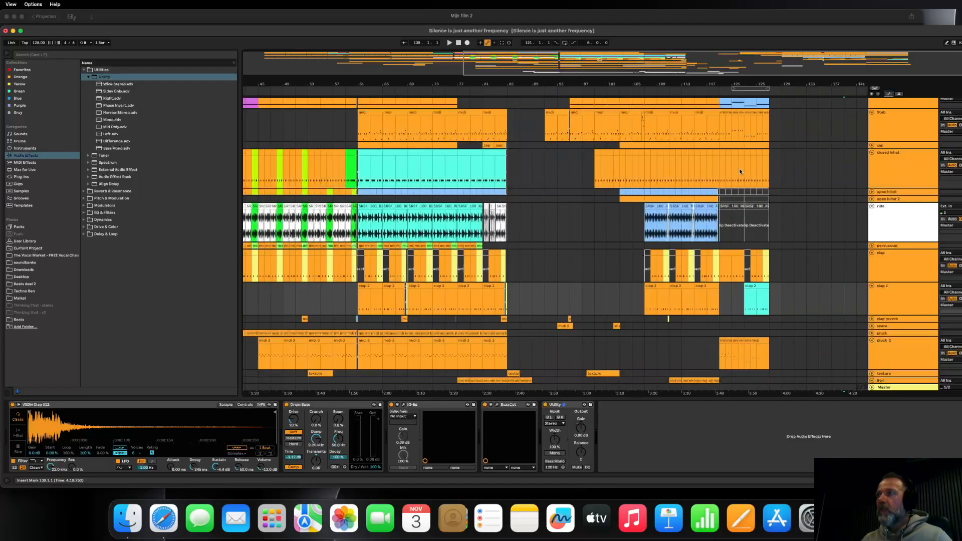
Expand the vocal track and audition its existing clips from bar 76 and bar 89.
{"action": "left_click_drag", "start_coordinate": [707, 81], "coordinate": [706, 59]}
{"action": "scroll", "coordinate": [798, 229], "scroll_direction": "down", "scroll_amount": 3}
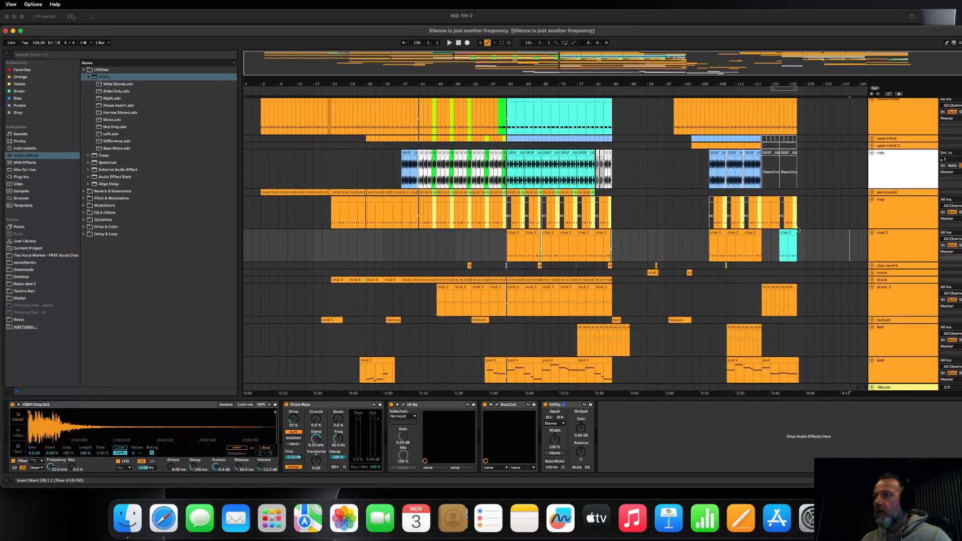
{"action": "scroll", "coordinate": [798, 230], "scroll_direction": "down", "scroll_amount": 4}
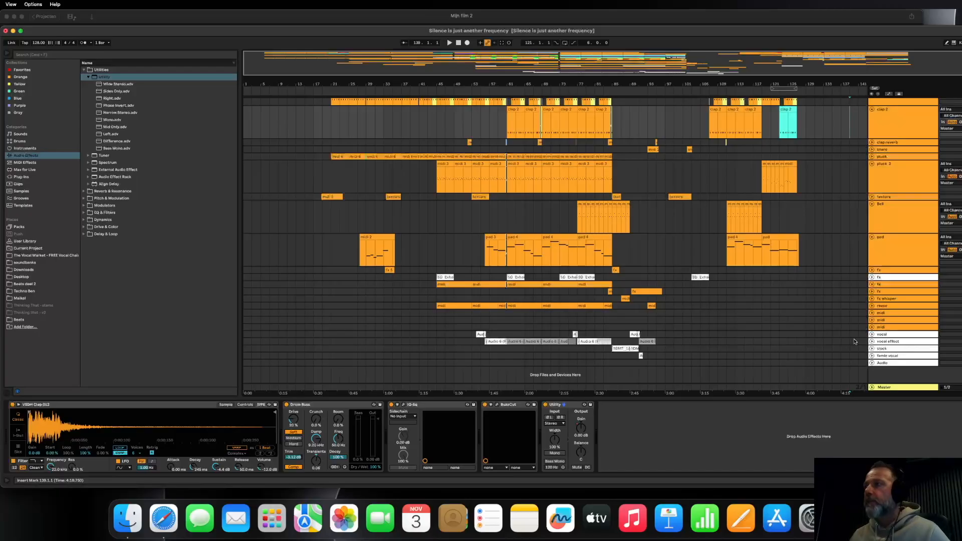
{"action": "left_click", "coordinate": [872, 334]}
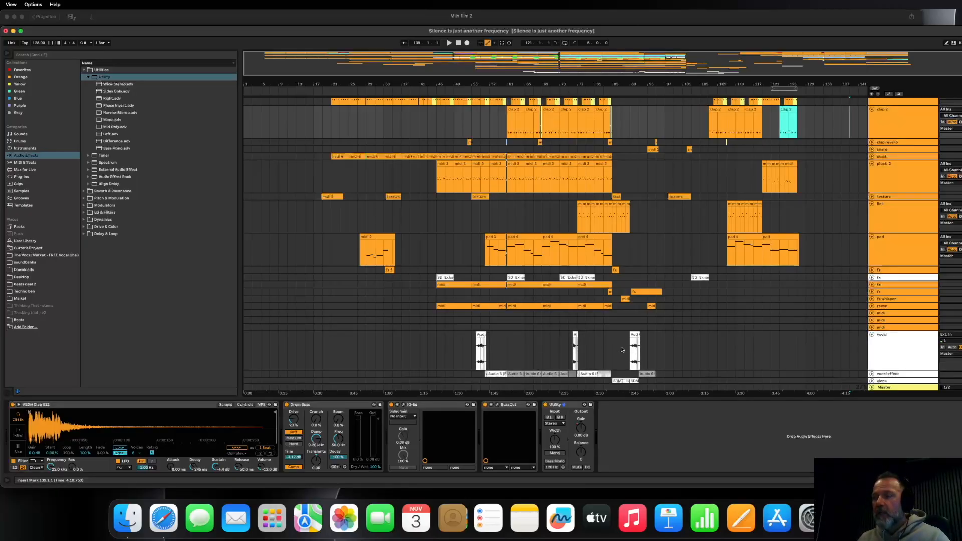
{"action": "left_click", "coordinate": [573, 351]}
{"action": "key", "text": "space"}
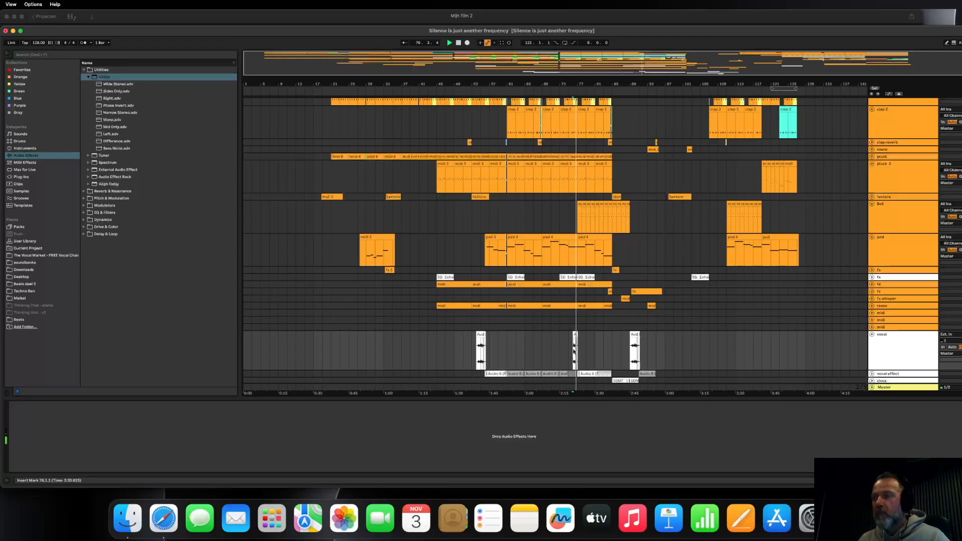
{"action": "scroll", "coordinate": [606, 363], "scroll_direction": "up", "scroll_amount": 1}
{"action": "left_click", "coordinate": [629, 371]}
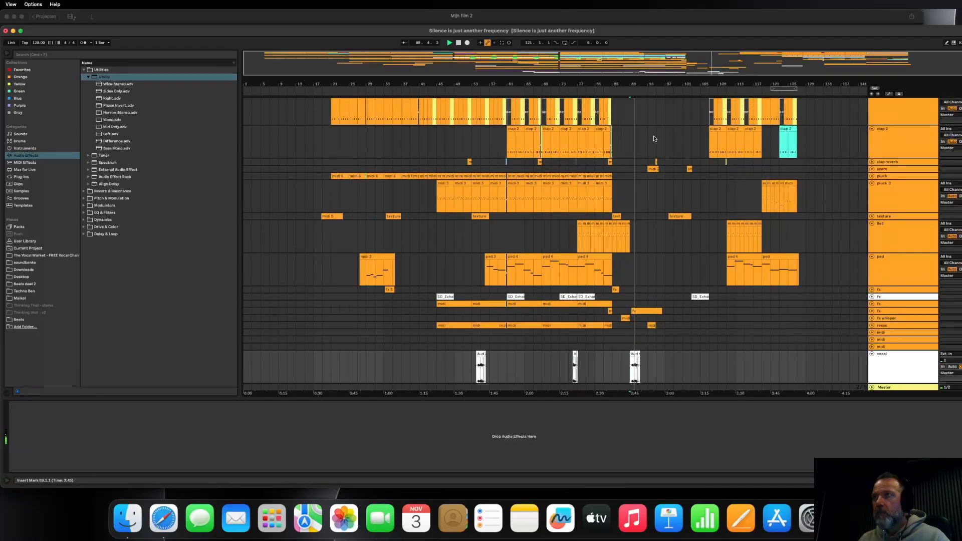
{"action": "left_click_drag", "start_coordinate": [615, 84], "coordinate": [550, 93]}
{"action": "key", "text": "space"}
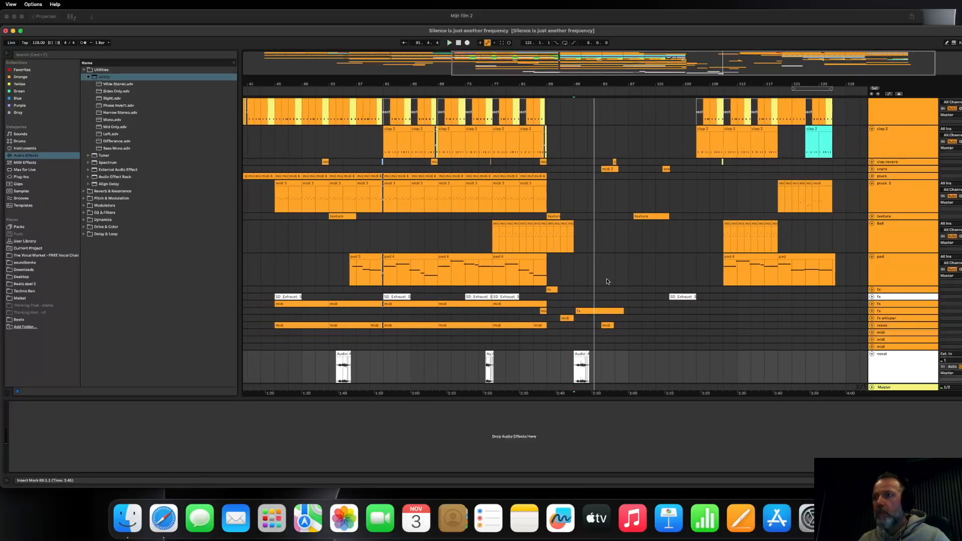
Copy the vocal track's section from bar 75 to bar 77 and paste it at bar 120.
{"action": "scroll", "coordinate": [605, 280], "scroll_direction": "down", "scroll_amount": 3}
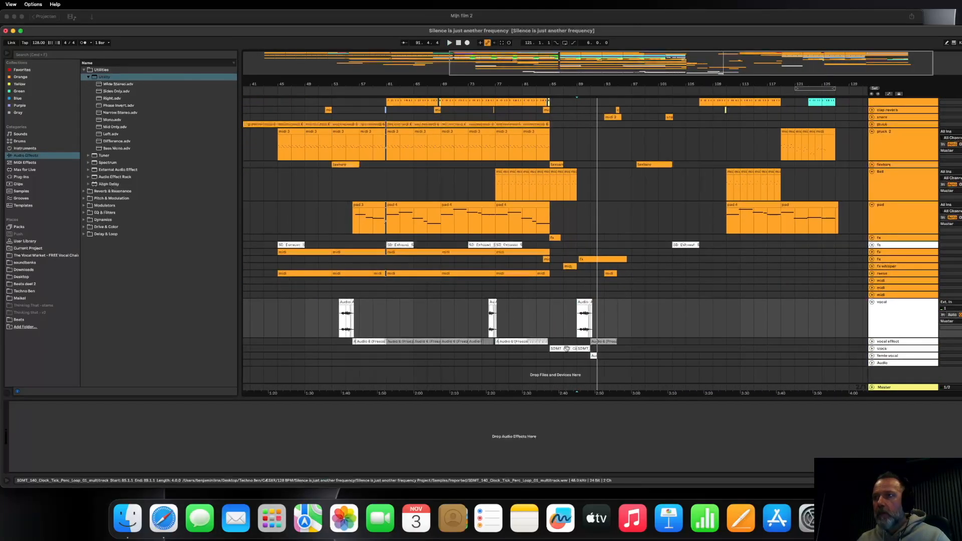
{"action": "left_click", "coordinate": [872, 342]}
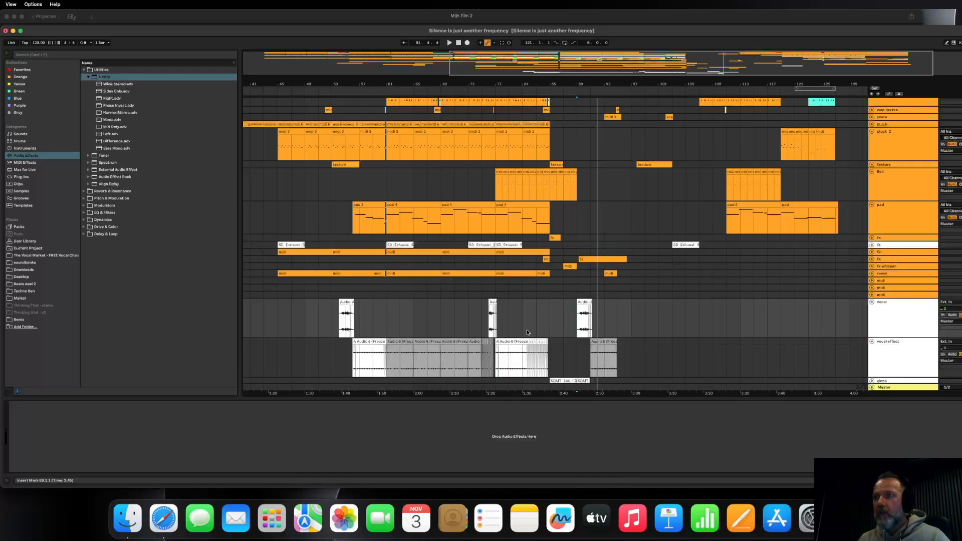
{"action": "left_click_drag", "start_coordinate": [486, 307], "coordinate": [496, 308]}
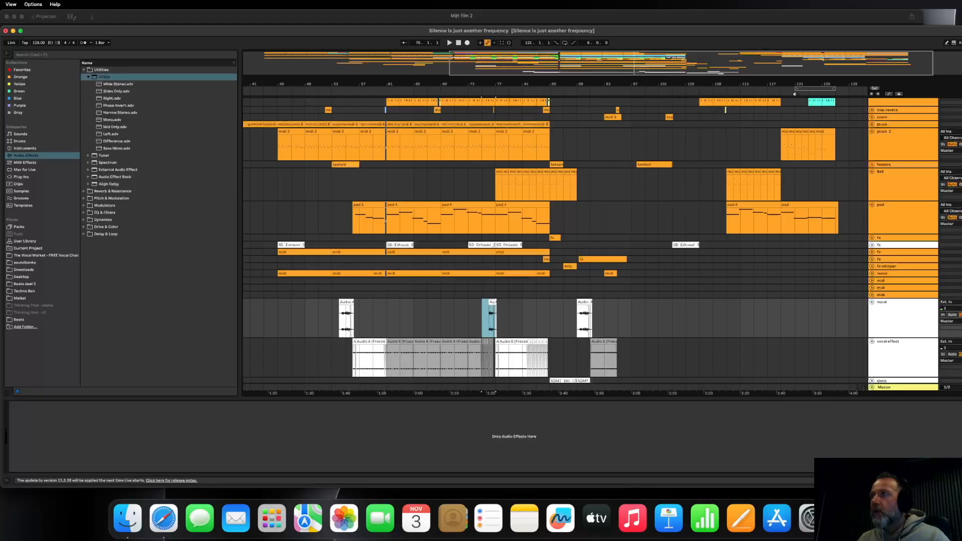
{"action": "scroll", "coordinate": [708, 253], "scroll_direction": "right", "scroll_amount": 3}
{"action": "left_click", "coordinate": [694, 266]}
{"action": "key", "text": "space"}
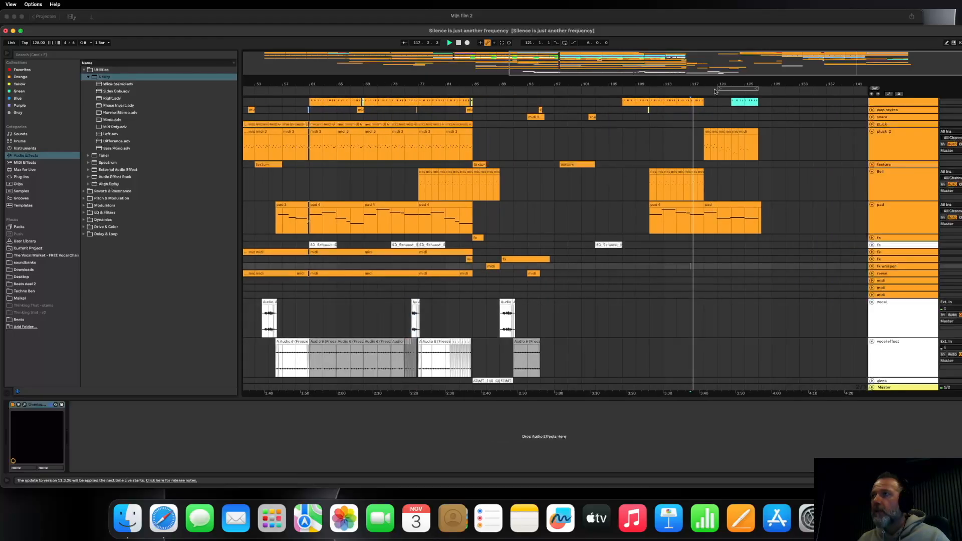
{"action": "scroll", "coordinate": [704, 270], "scroll_direction": "up", "scroll_amount": 2}
{"action": "scroll", "coordinate": [719, 140], "scroll_direction": "up", "scroll_amount": 5}
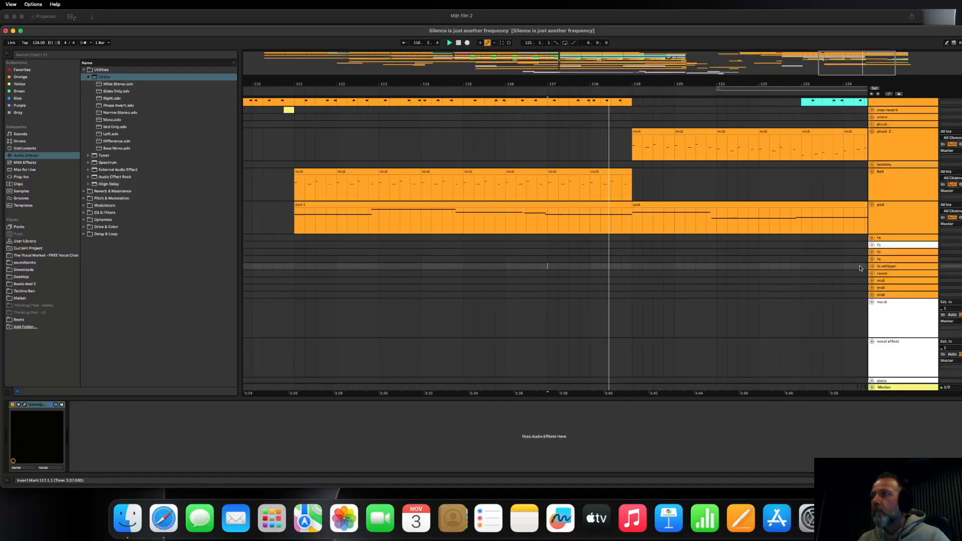
{"action": "scroll", "coordinate": [693, 329], "scroll_direction": "up", "scroll_amount": 1}
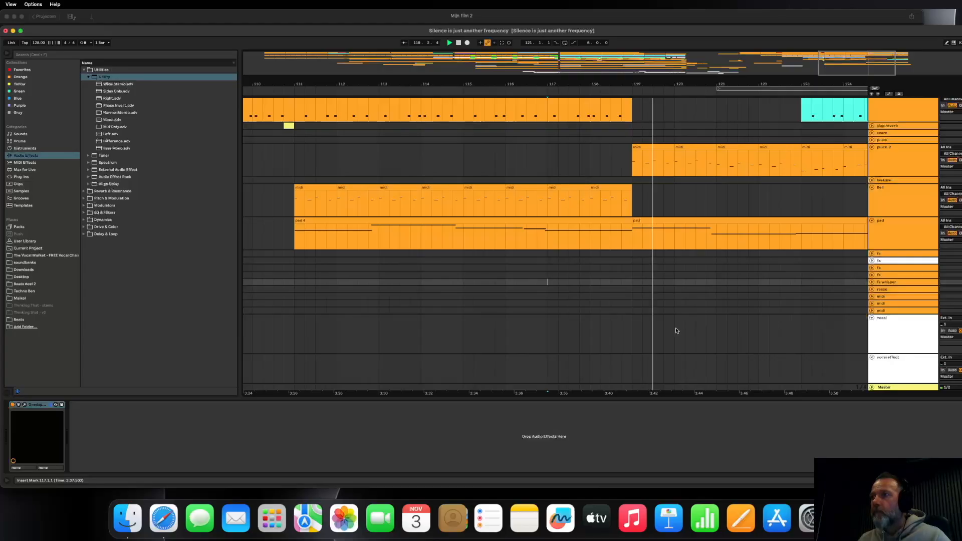
{"action": "left_click", "coordinate": [679, 333]}
{"action": "key", "text": "super+v"}
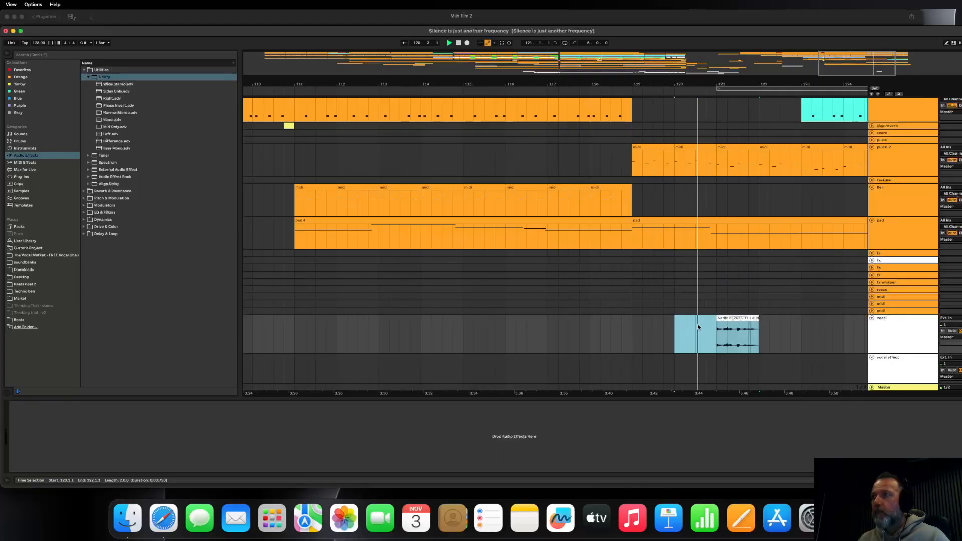
Copy the vocal effect clips from bar 77 to about bar 85, paste them at bar 122 and audition from bar 119.
{"action": "left_click_drag", "start_coordinate": [628, 83], "coordinate": [670, 36]}
{"action": "scroll", "coordinate": [502, 275], "scroll_direction": "down", "scroll_amount": 3}
{"action": "key", "text": "space"}
{"action": "left_click_drag", "start_coordinate": [322, 340], "coordinate": [388, 342]}
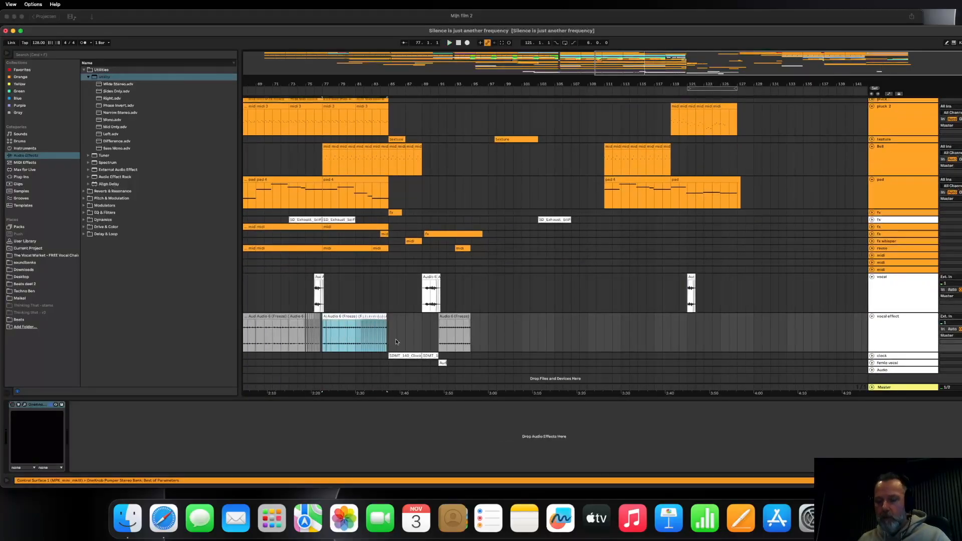
{"action": "left_click", "coordinate": [694, 322]}
{"action": "key", "text": "super+v"}
{"action": "left_click", "coordinate": [670, 335]}
{"action": "key", "text": "space"}
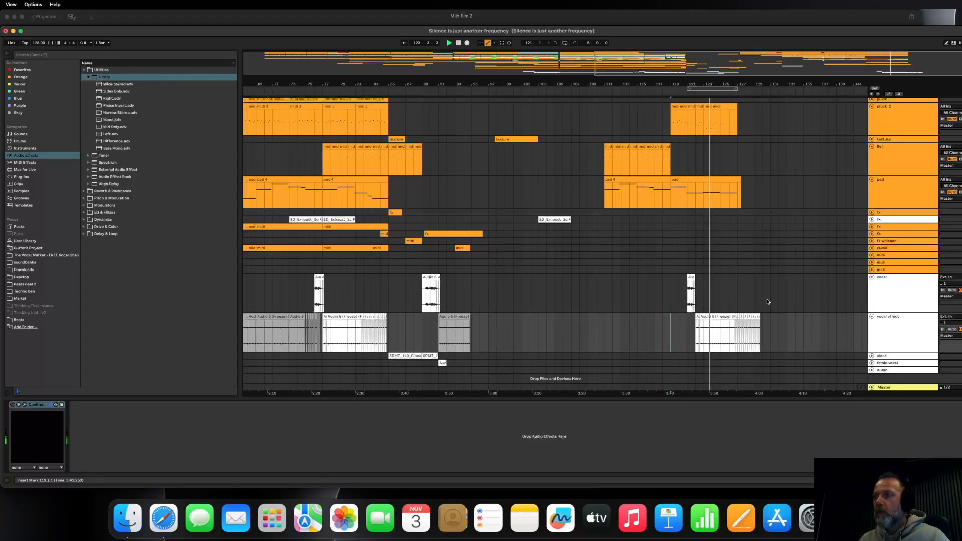
Examine the arrangement from the vocal tracks up to the kick around bars 119 to 127 during playback.
{"action": "scroll", "coordinate": [772, 281], "scroll_direction": "left", "scroll_amount": 3}
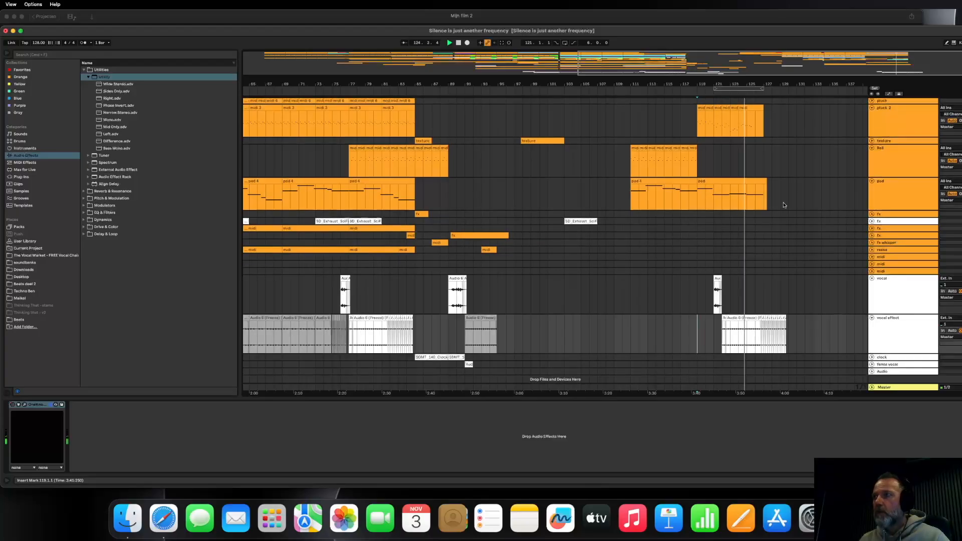
{"action": "scroll", "coordinate": [781, 200], "scroll_direction": "right", "scroll_amount": 5}
{"action": "scroll", "coordinate": [741, 146], "scroll_direction": "up", "scroll_amount": 5}
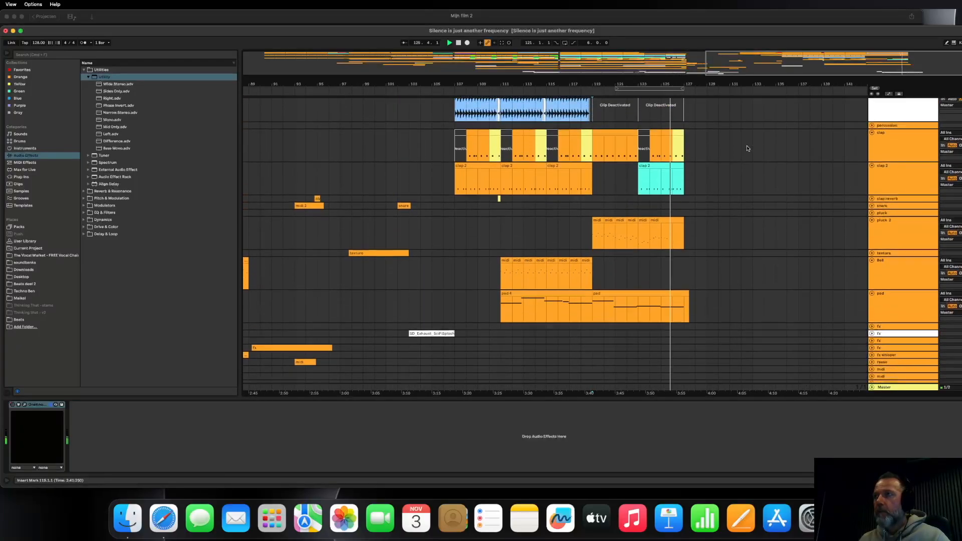
{"action": "scroll", "coordinate": [747, 153], "scroll_direction": "up", "scroll_amount": 3}
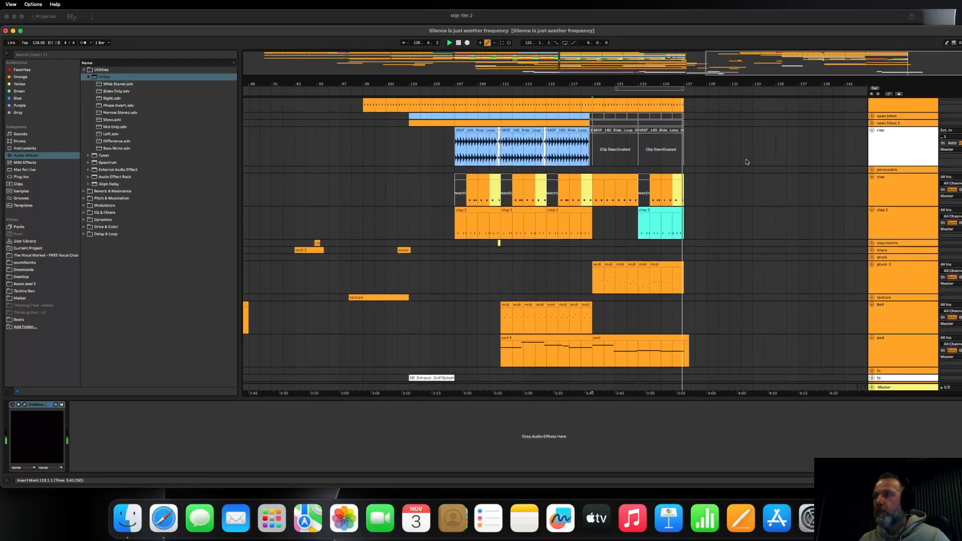
{"action": "scroll", "coordinate": [747, 159], "scroll_direction": "down", "scroll_amount": 1}
{"action": "scroll", "coordinate": [754, 165], "scroll_direction": "up", "scroll_amount": 4}
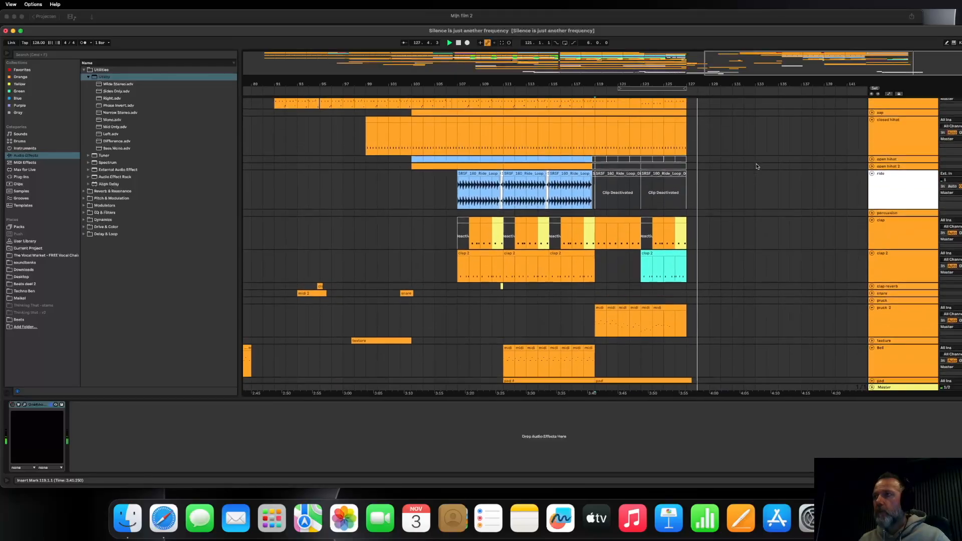
{"action": "scroll", "coordinate": [721, 172], "scroll_direction": "up", "scroll_amount": 6}
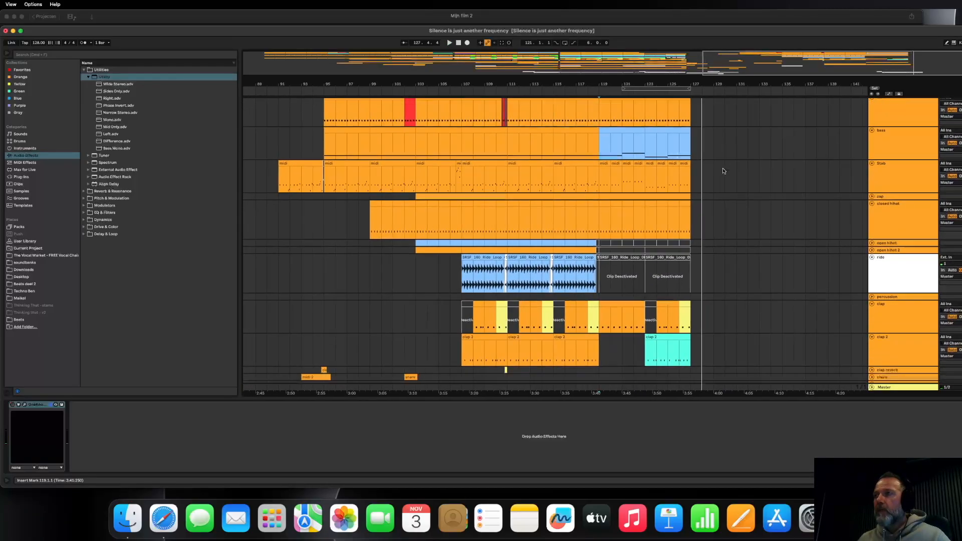
{"action": "scroll", "coordinate": [722, 171], "scroll_direction": "up", "scroll_amount": 1}
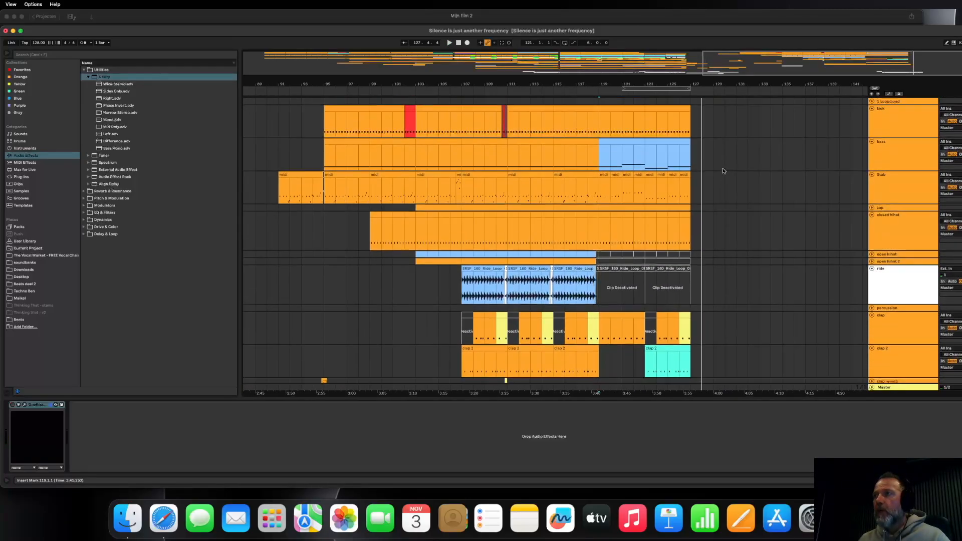
Show the kick track's EQ Eight Device On automation and extend its switched-on section from bar 123 to bar 127.
{"action": "left_click", "coordinate": [888, 94]}
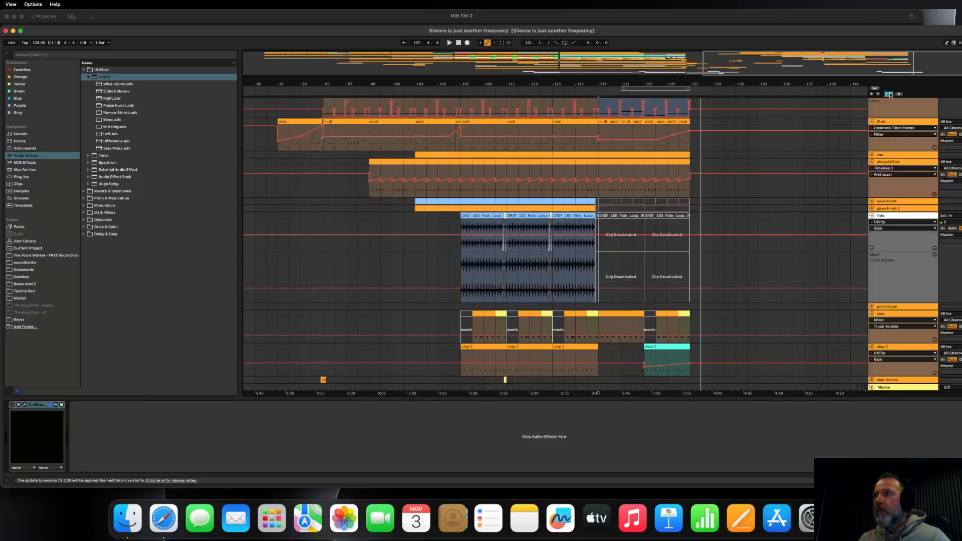
{"action": "scroll", "coordinate": [787, 170], "scroll_direction": "up", "scroll_amount": 9}
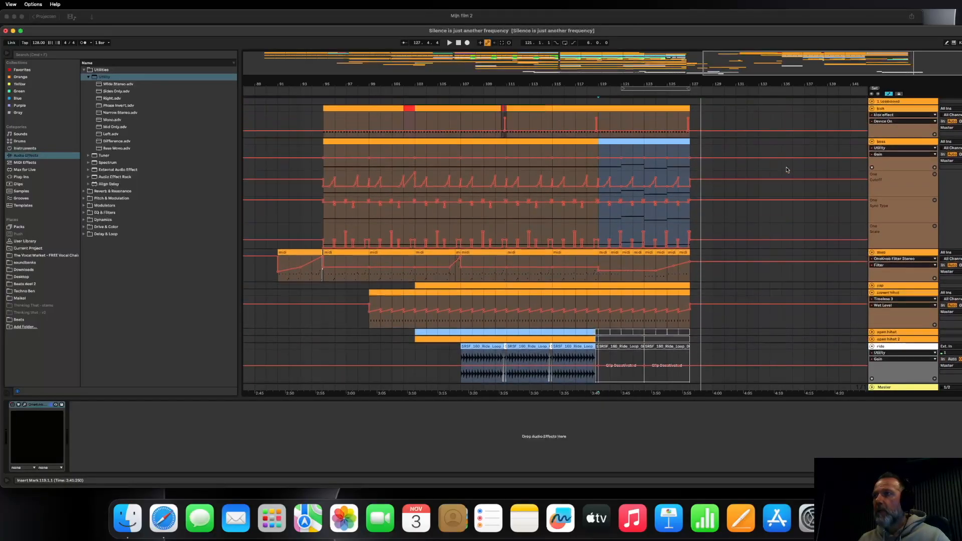
{"action": "left_click", "coordinate": [883, 115]}
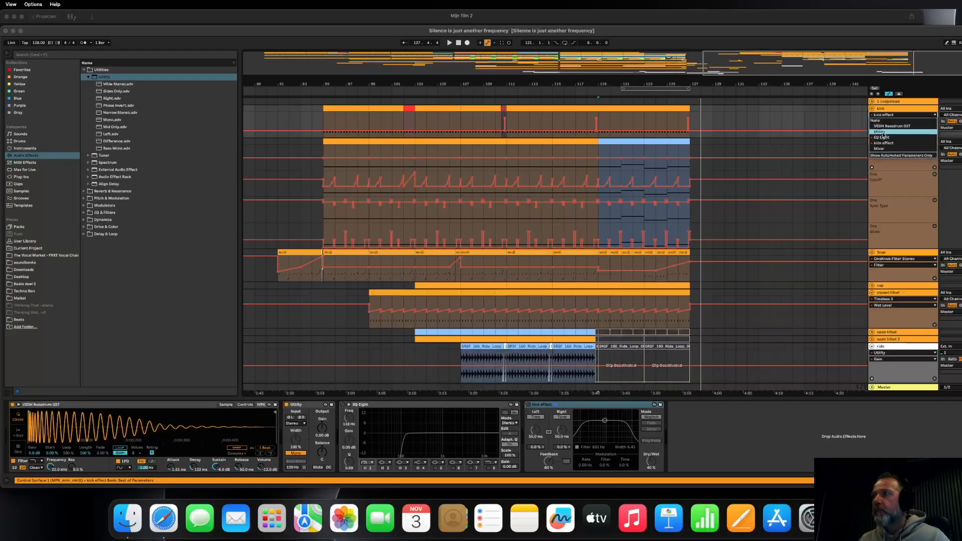
{"action": "left_click", "coordinate": [884, 136]}
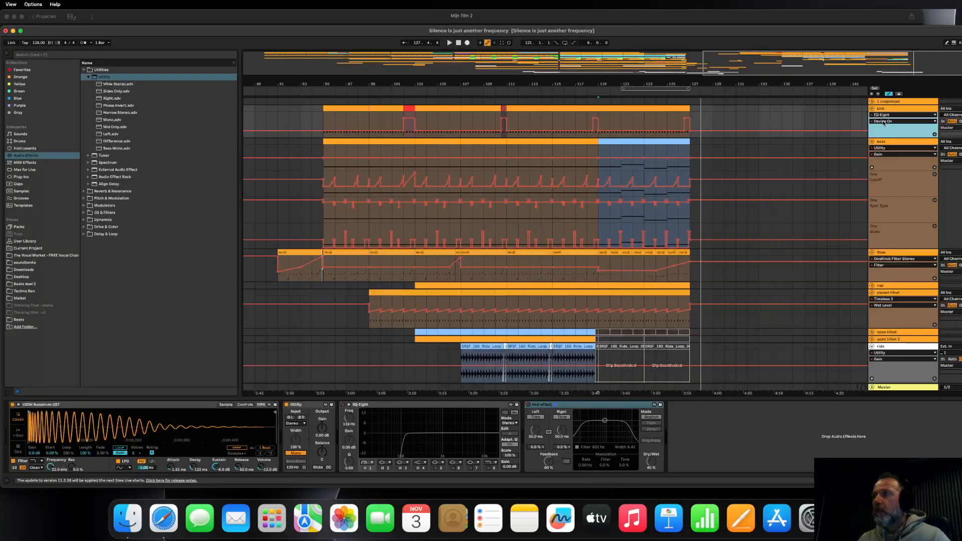
{"action": "left_click", "coordinate": [684, 119]}
{"action": "left_click_drag", "start_coordinate": [667, 119], "coordinate": [655, 120]}
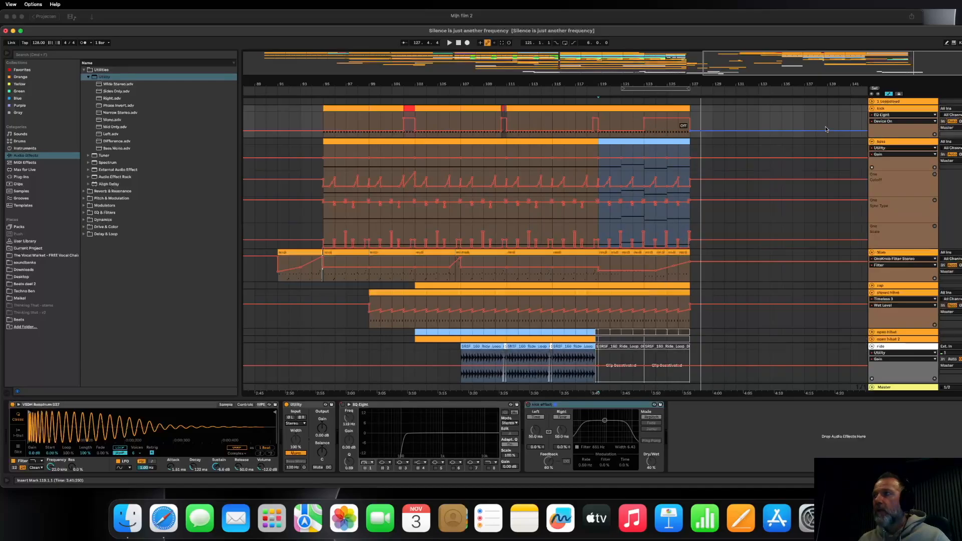
Audition the kick's EQ change from bar 119 and select the bass section from bar 123 to bar 127.
{"action": "scroll", "coordinate": [551, 226], "scroll_direction": "left", "scroll_amount": 5}
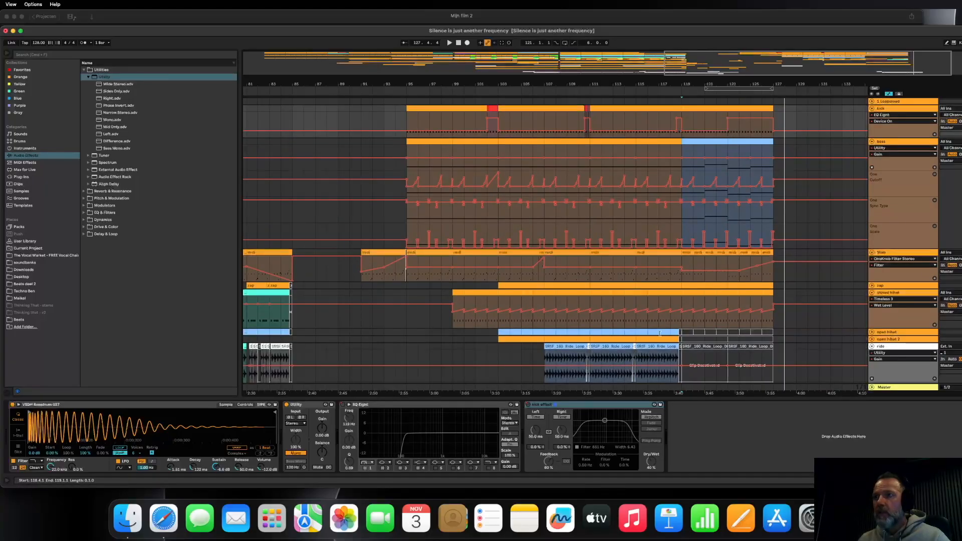
{"action": "key", "text": "space"}
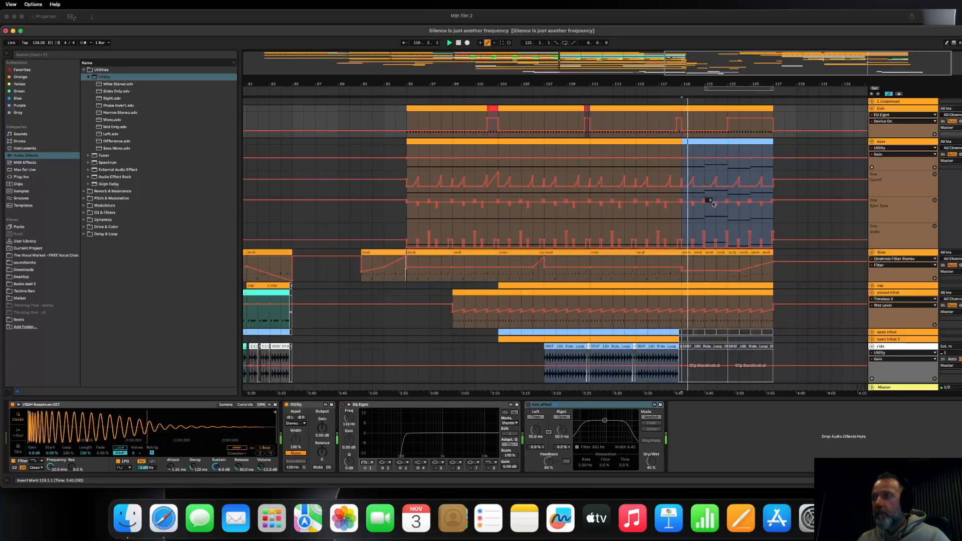
{"action": "left_click", "coordinate": [729, 143]}
{"action": "scroll", "coordinate": [883, 150], "scroll_direction": "down", "scroll_amount": 1}
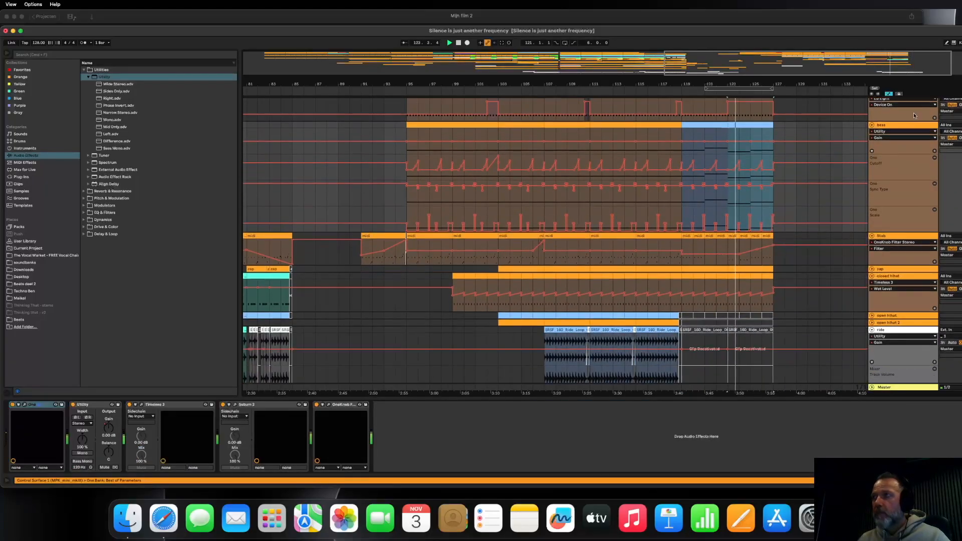
{"action": "scroll", "coordinate": [883, 149], "scroll_direction": "up", "scroll_amount": 1}
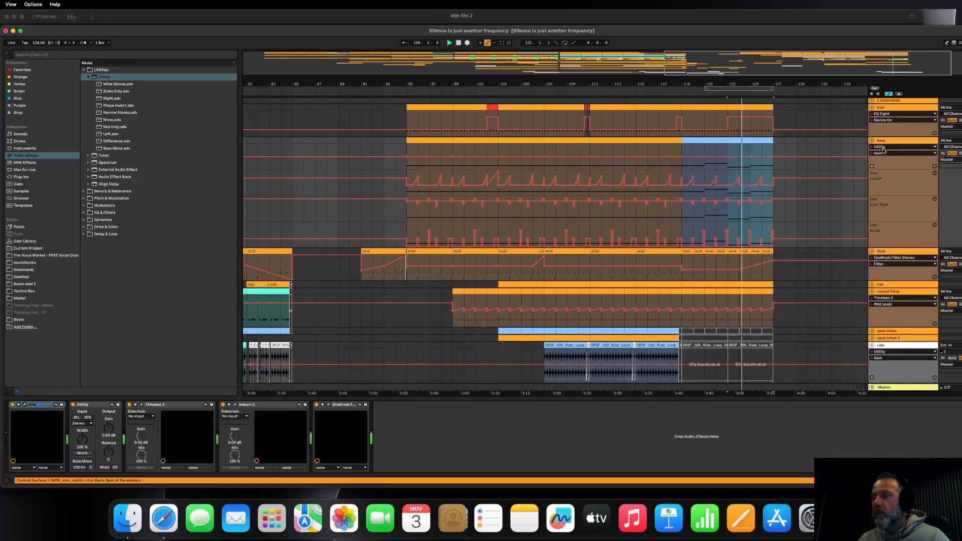
Automate the kick's EQ Eight band 1 frequency to rise from bar 123 to bar 127.
{"action": "left_click", "coordinate": [886, 108]}
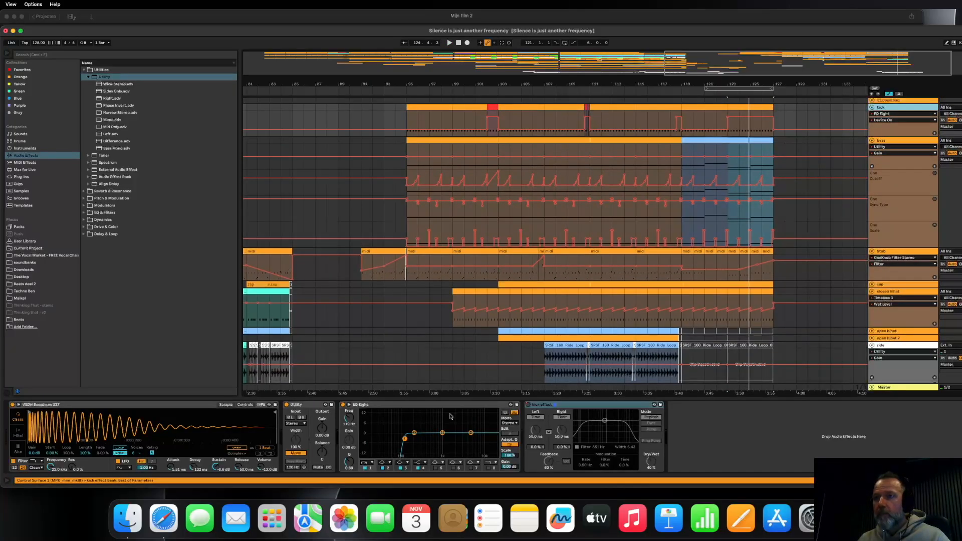
{"action": "left_click", "coordinate": [404, 439]}
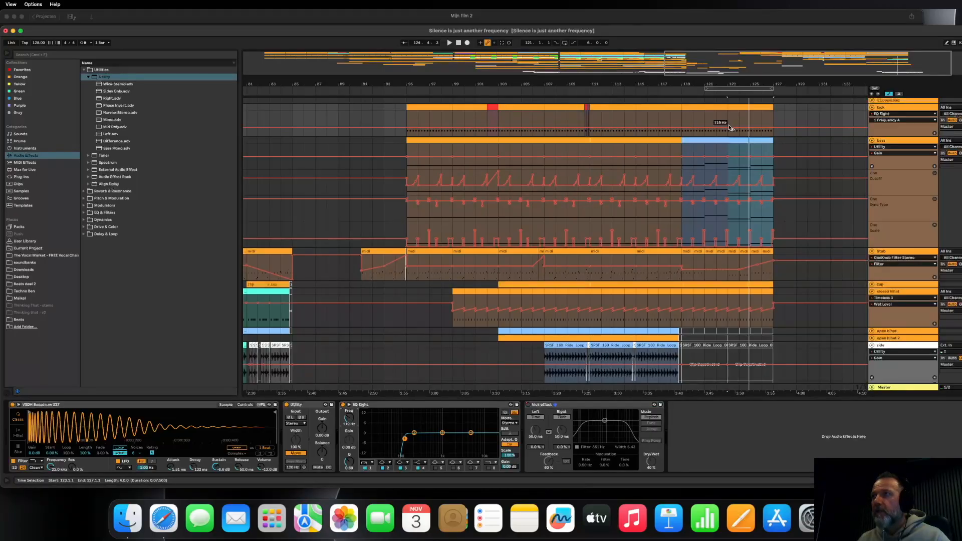
{"action": "key", "text": "space"}
{"action": "left_click_drag", "start_coordinate": [770, 129], "coordinate": [771, 122]}
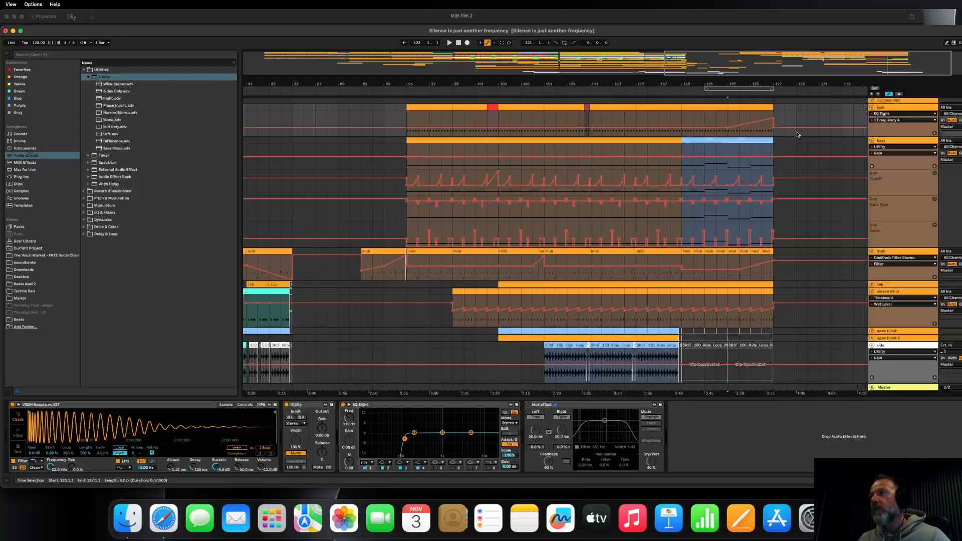
Audition the kick's frequency sweep from bar 122 and stop at bar 127.
{"action": "scroll", "coordinate": [828, 176], "scroll_direction": "left", "scroll_amount": 1}
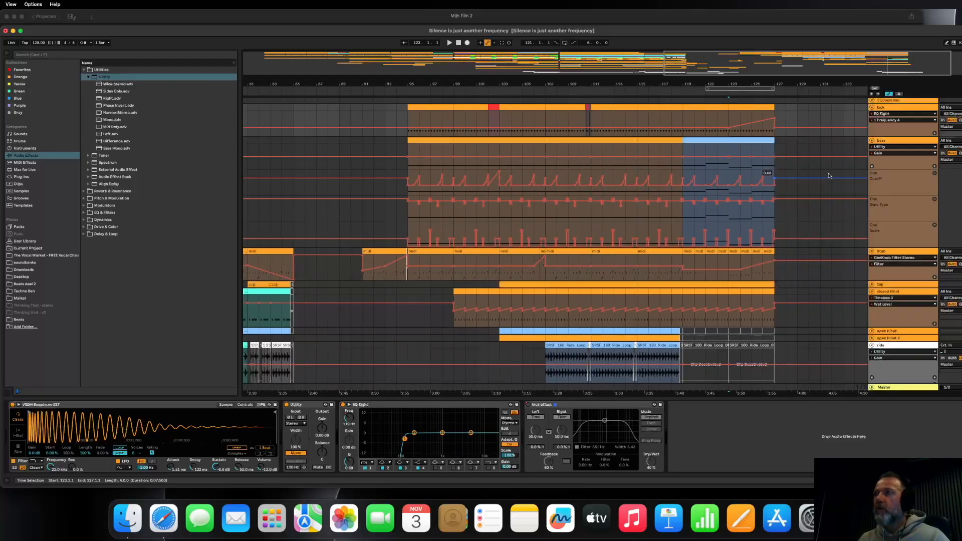
{"action": "left_click", "coordinate": [717, 116]}
{"action": "key", "text": "space"}
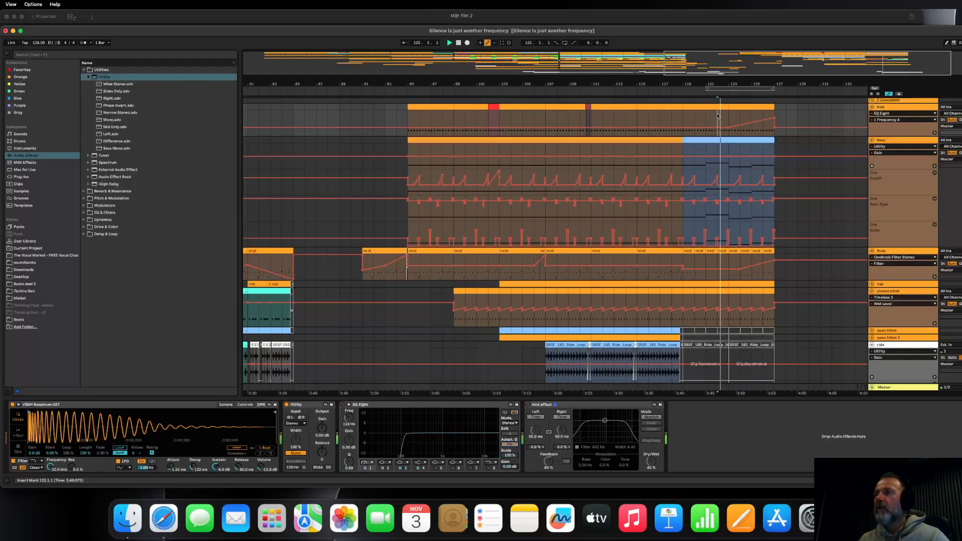
{"action": "key", "text": "space"}
Hide the automation and give the kick section from bar 123 to bar 127 a different clip colour.
{"action": "left_click", "coordinate": [888, 93]}
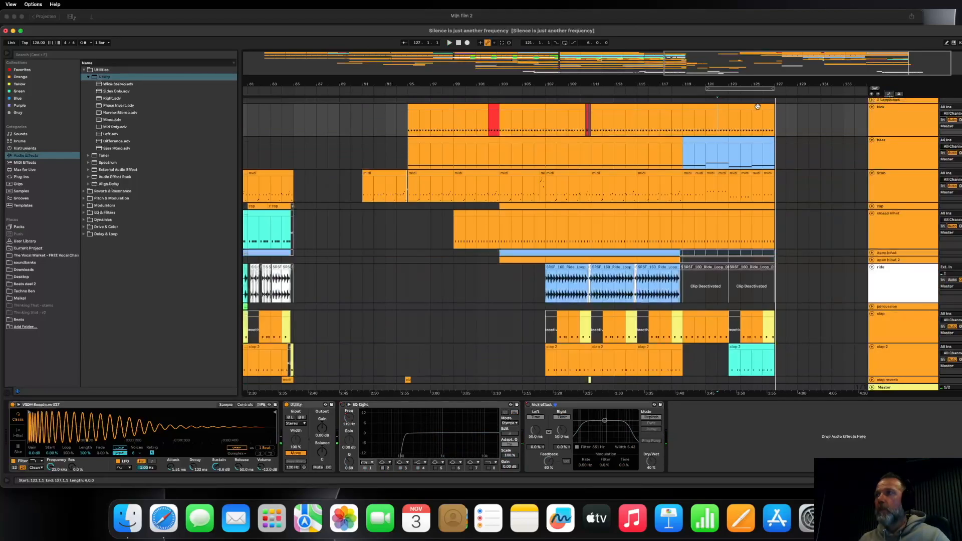
{"action": "right_click", "coordinate": [758, 106]}
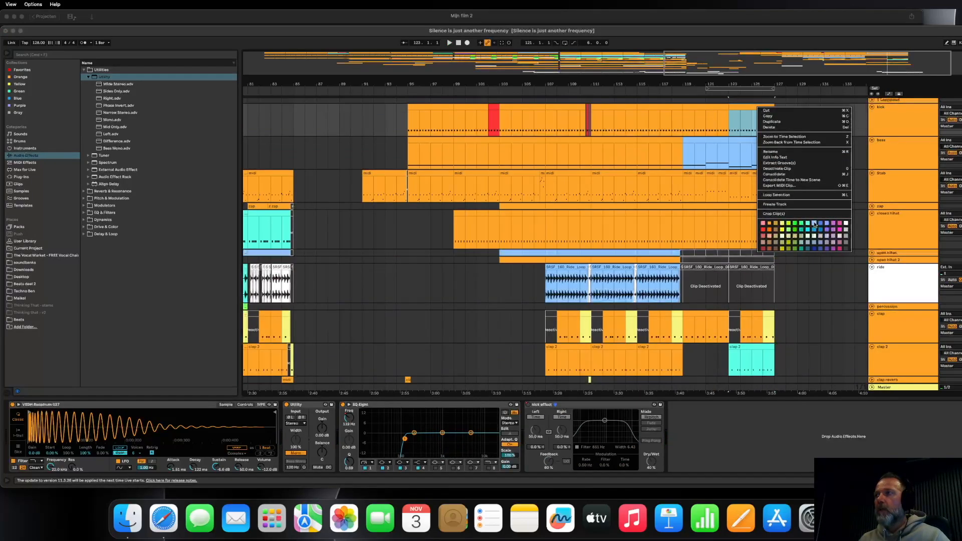
{"action": "left_click", "coordinate": [837, 224]}
Collapse the ride, closed hihat and clap 2 tracks.
{"action": "left_click_drag", "start_coordinate": [774, 86], "coordinate": [709, 80]}
{"action": "scroll", "coordinate": [722, 257], "scroll_direction": "down", "scroll_amount": 3}
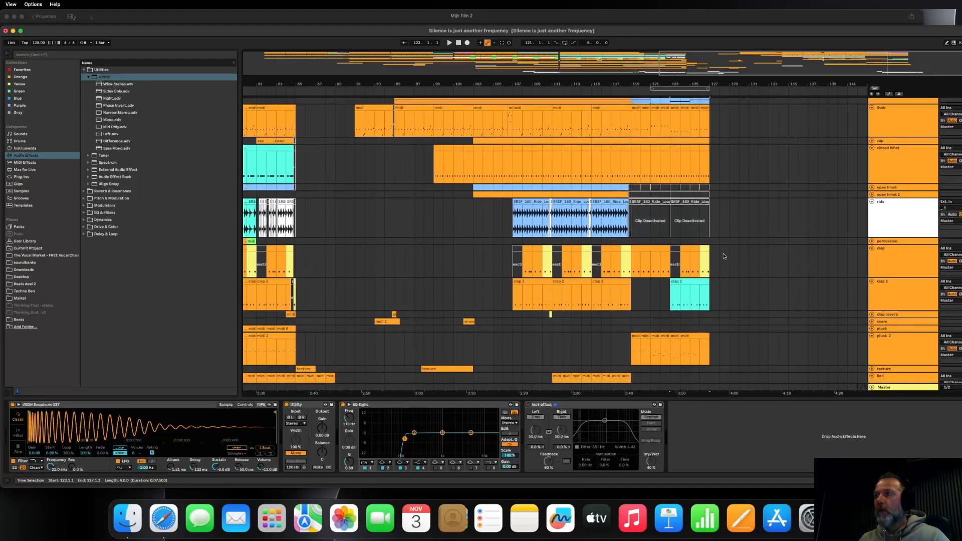
{"action": "scroll", "coordinate": [723, 256], "scroll_direction": "down", "scroll_amount": 2}
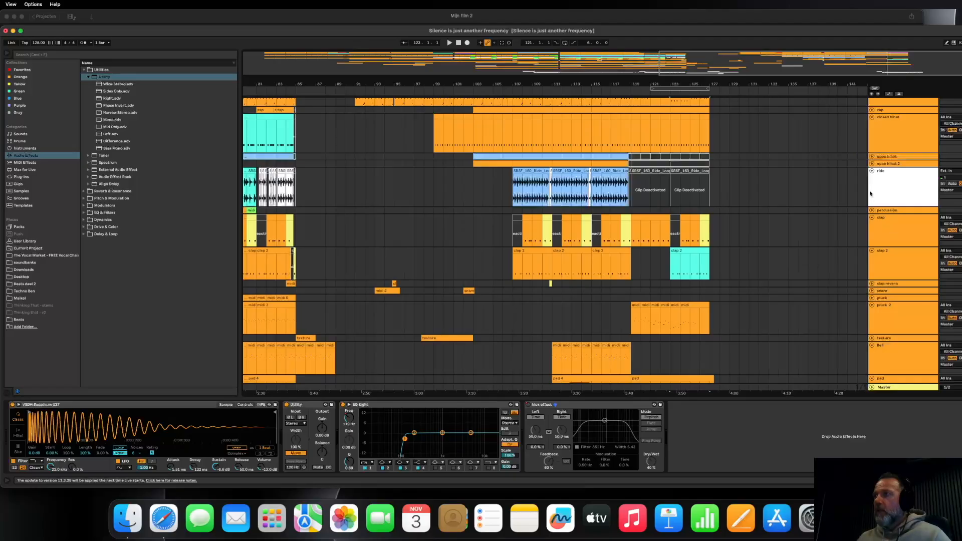
{"action": "left_click", "coordinate": [872, 172]}
{"action": "left_click", "coordinate": [871, 117]}
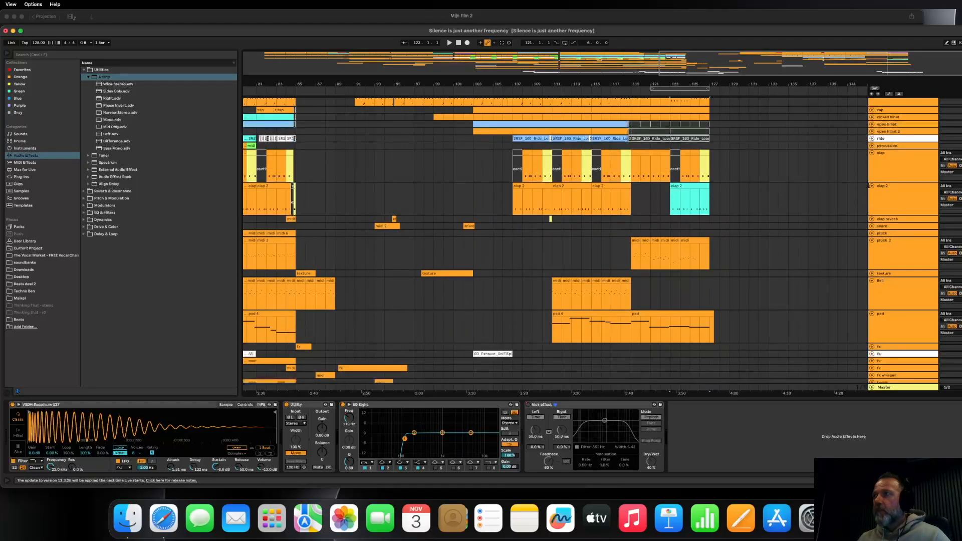
{"action": "left_click", "coordinate": [873, 190]}
{"action": "left_click", "coordinate": [872, 185]}
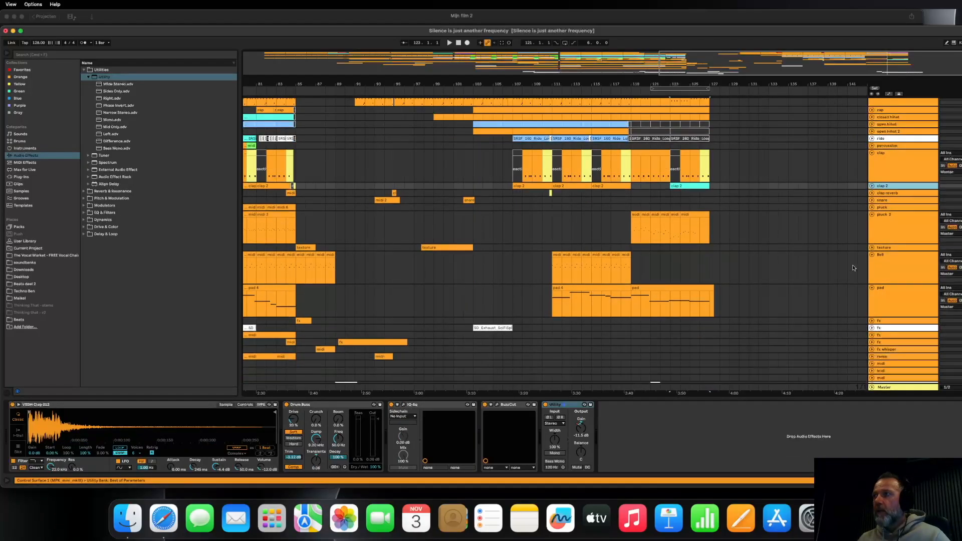
Expand the fx track and copy its SD_Exhaust clip from bar 103 to bar 119.
{"action": "scroll", "coordinate": [702, 300], "scroll_direction": "down", "scroll_amount": 5}
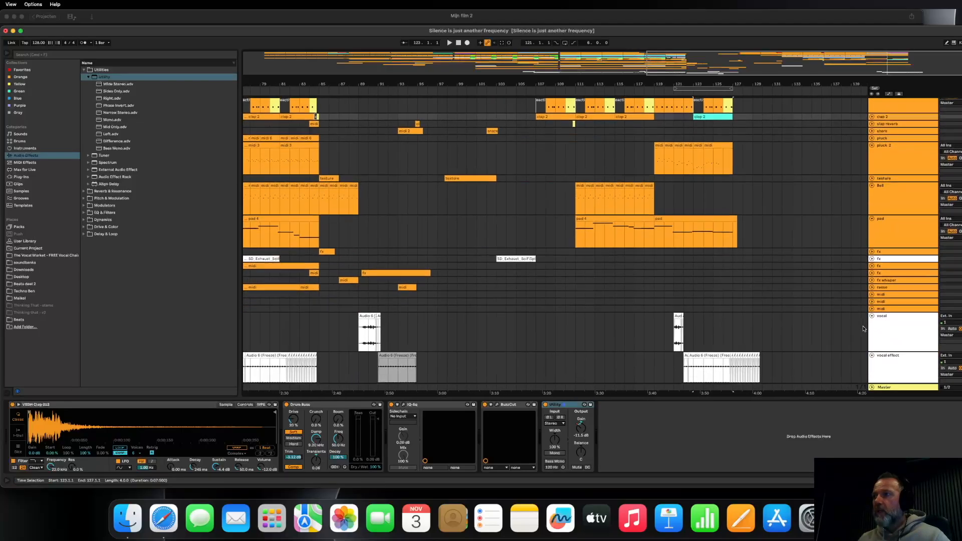
{"action": "left_click", "coordinate": [654, 311]}
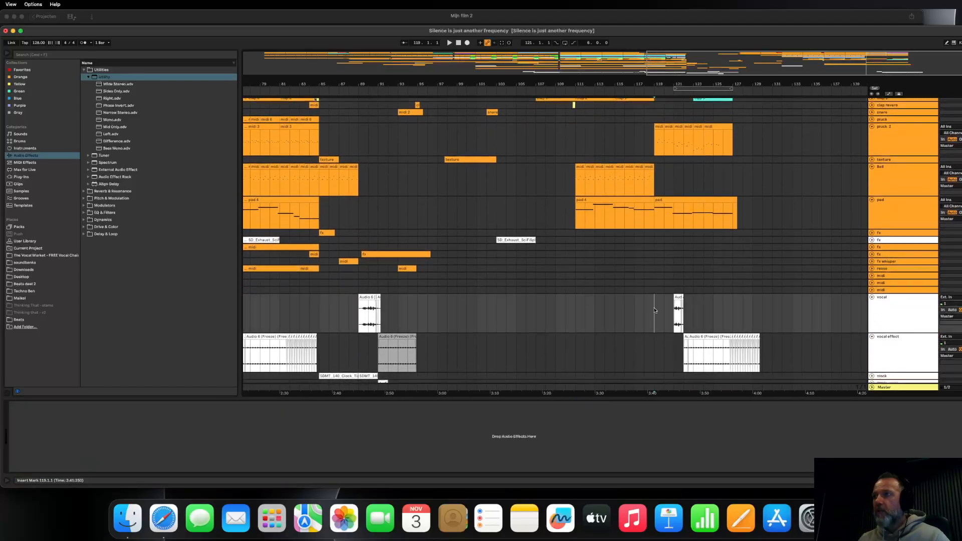
{"action": "left_click", "coordinate": [872, 240]}
{"action": "left_click", "coordinate": [516, 271]}
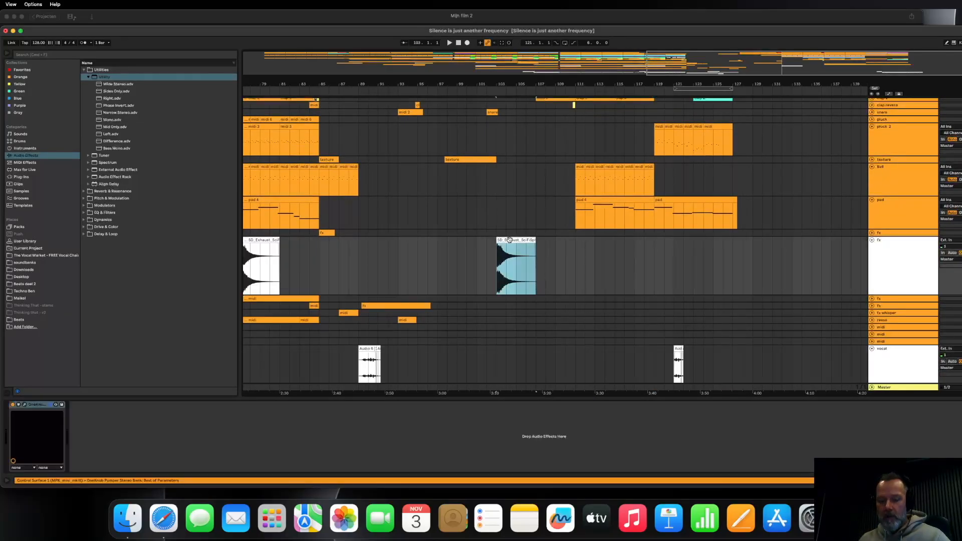
{"action": "key", "text": "cmd+c"}
{"action": "left_click", "coordinate": [653, 270]}
{"action": "key", "text": "cmd+v"}
Show the automation and switch off the fx track's OneKnob Pumper Stereo from bar 119.
{"action": "scroll", "coordinate": [883, 115], "scroll_direction": "down", "scroll_amount": 2}
{"action": "left_click", "coordinate": [888, 95]}
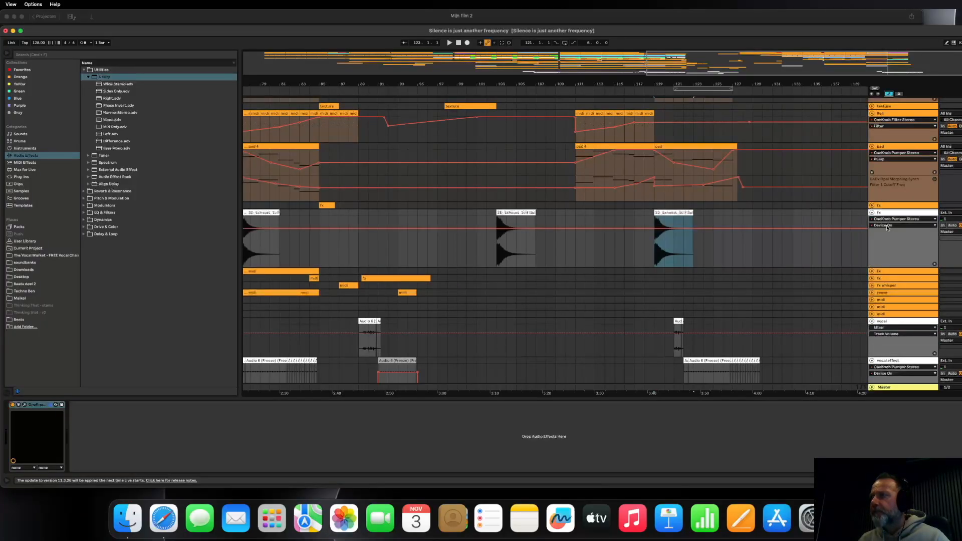
{"action": "left_click", "coordinate": [654, 230]}
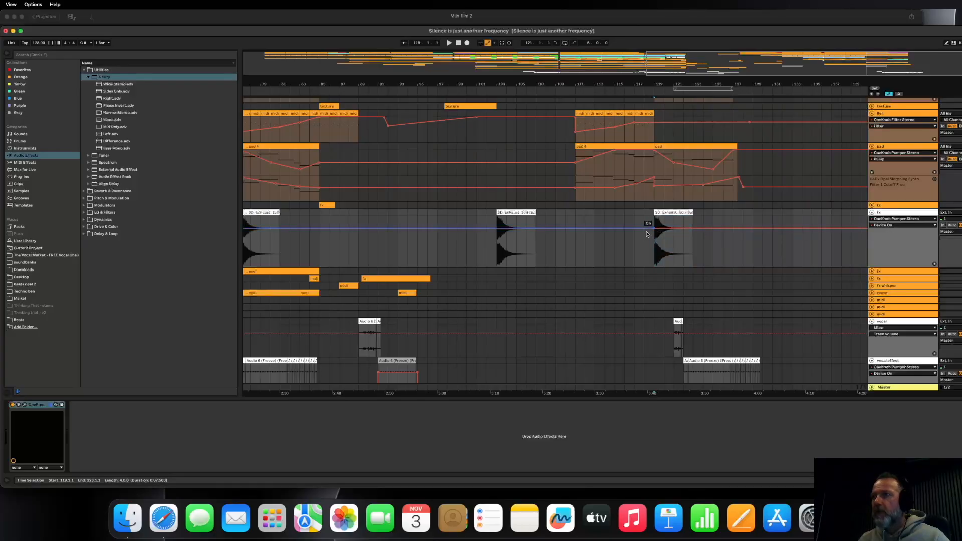
Audition the pasted fx clip from bar 117 with the automation hidden and select everything in the arrangement.
{"action": "left_click", "coordinate": [634, 261]}
{"action": "key", "text": "space"}
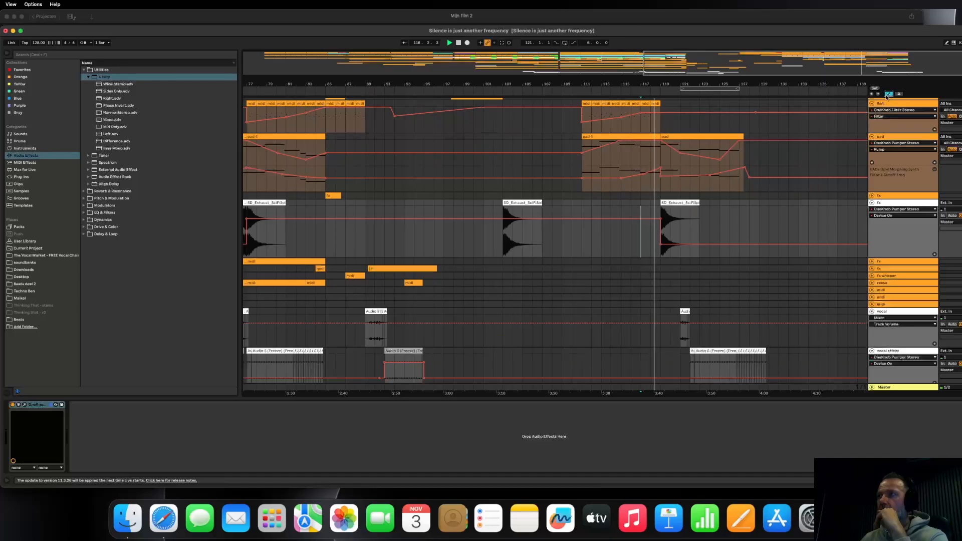
{"action": "key", "text": "a"}
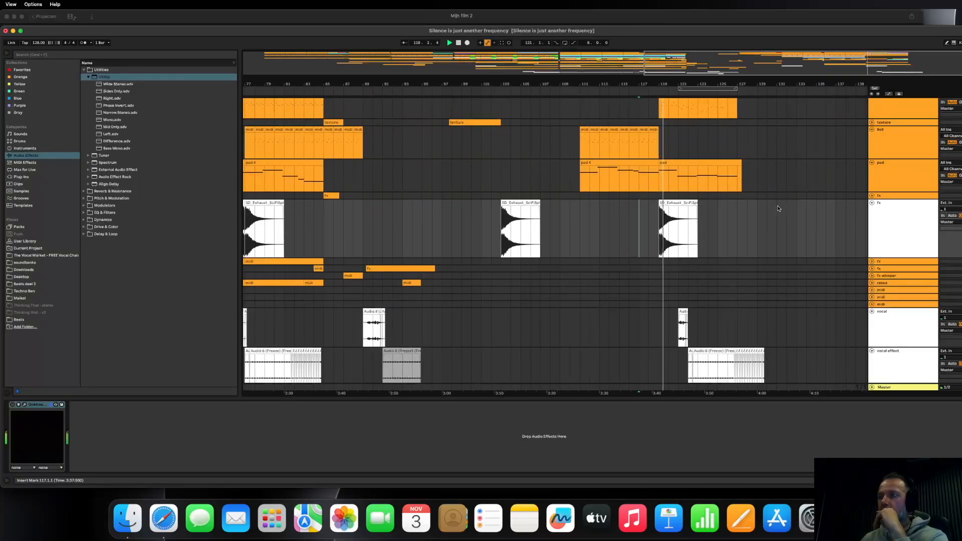
{"action": "scroll", "coordinate": [841, 241], "scroll_direction": "up", "scroll_amount": 1}
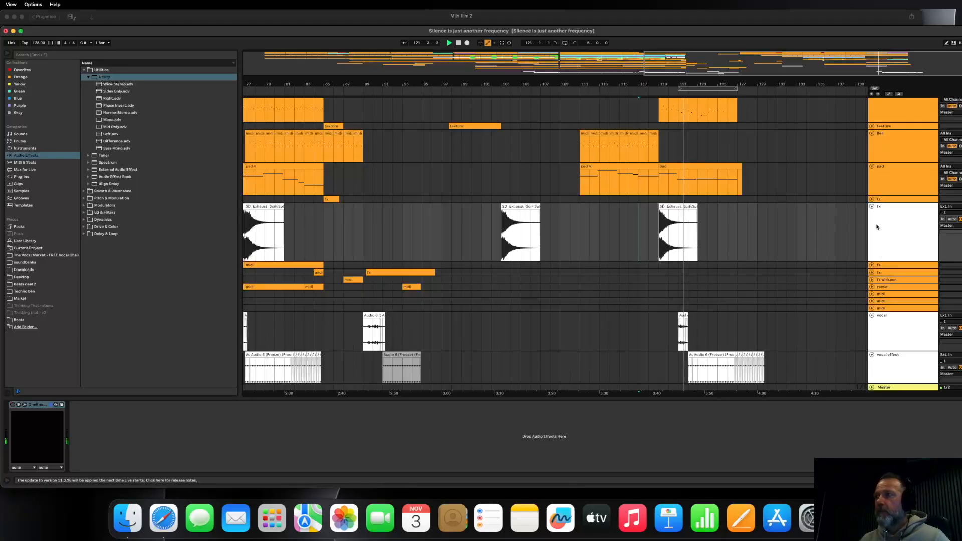
{"action": "key", "text": "super+a"}
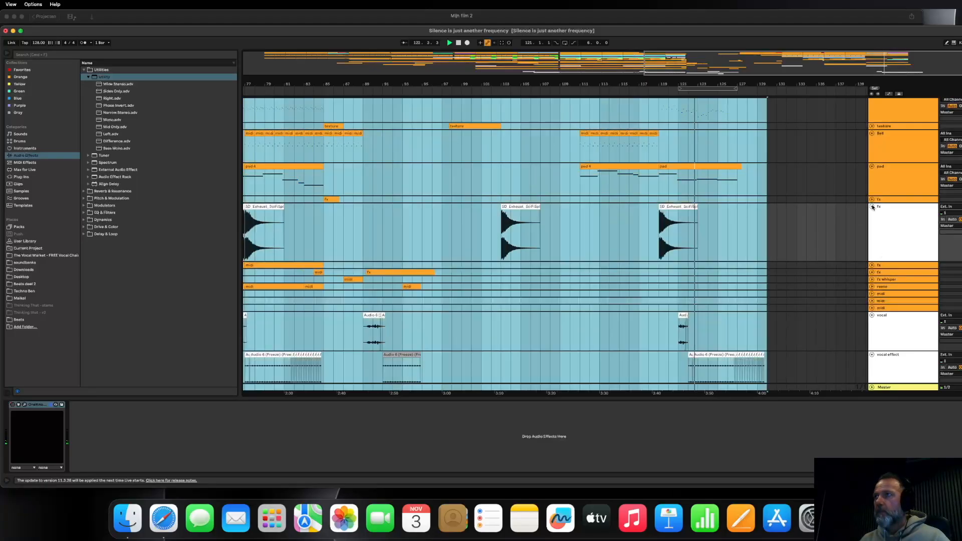
Collapse the fx and Bell tracks and delete the vocal effect clips that extend past bar 127.
{"action": "left_click", "coordinate": [872, 207]}
{"action": "scroll", "coordinate": [747, 182], "scroll_direction": "left", "scroll_amount": 1}
{"action": "left_click", "coordinate": [872, 134]}
{"action": "scroll", "coordinate": [875, 136], "scroll_direction": "up", "scroll_amount": 3}
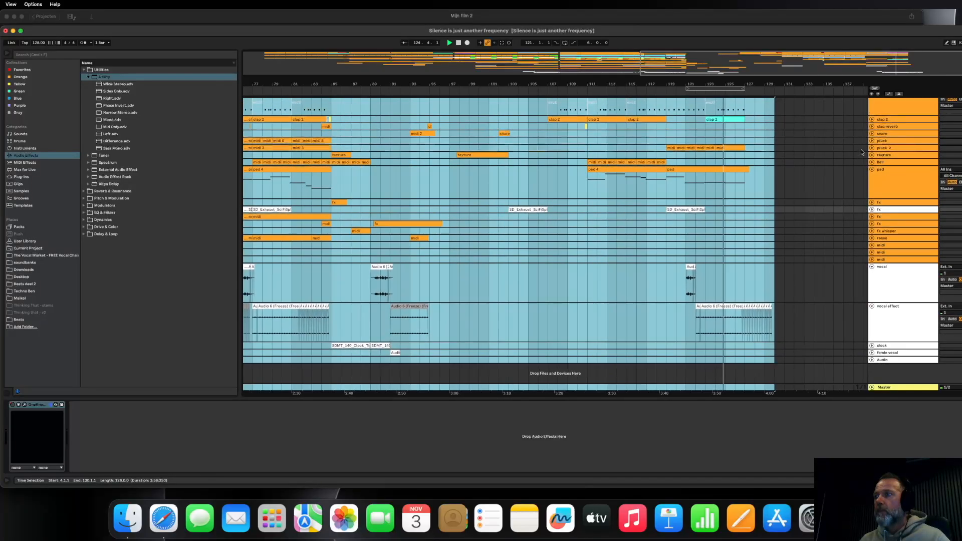
{"action": "left_click_drag", "start_coordinate": [768, 84], "coordinate": [713, 84]}
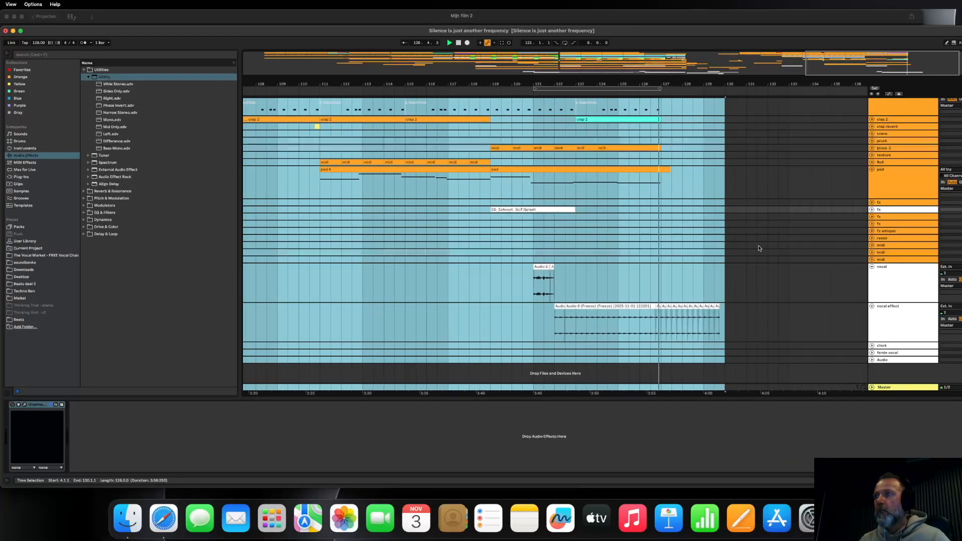
{"action": "left_click", "coordinate": [664, 334]}
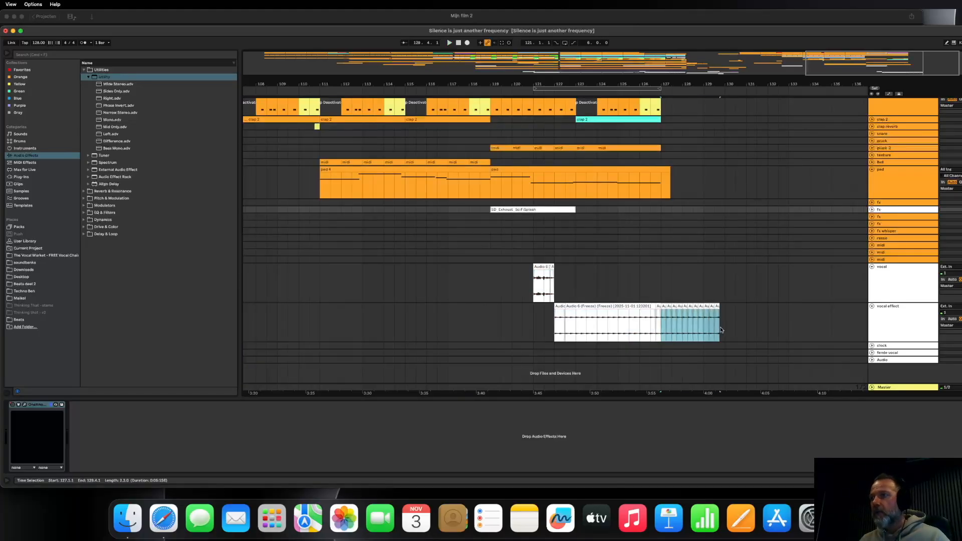
Expand the female vocal track and copy its clip from bar 91 to bar 126.
{"action": "left_click_drag", "start_coordinate": [520, 83], "coordinate": [655, 63]}
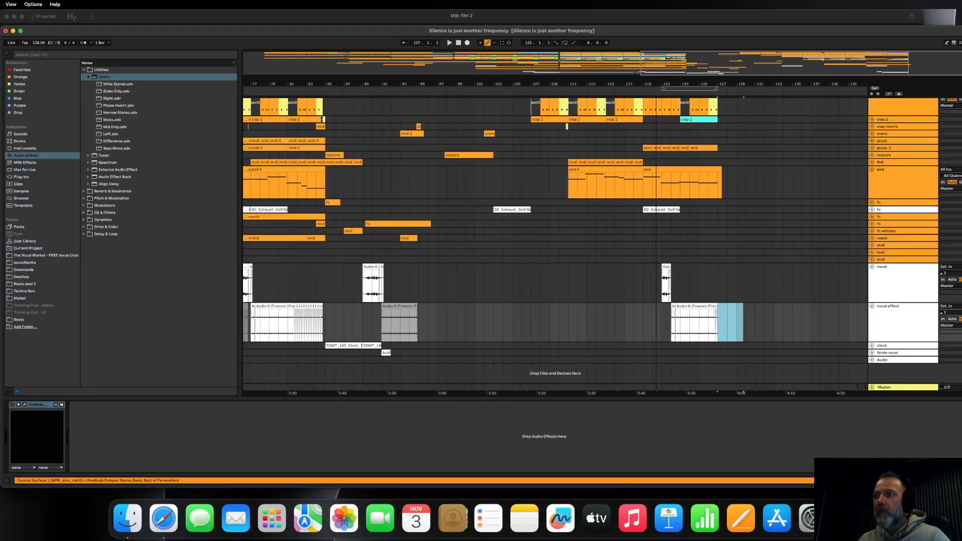
{"action": "left_click", "coordinate": [871, 353]}
{"action": "left_click", "coordinate": [385, 334]}
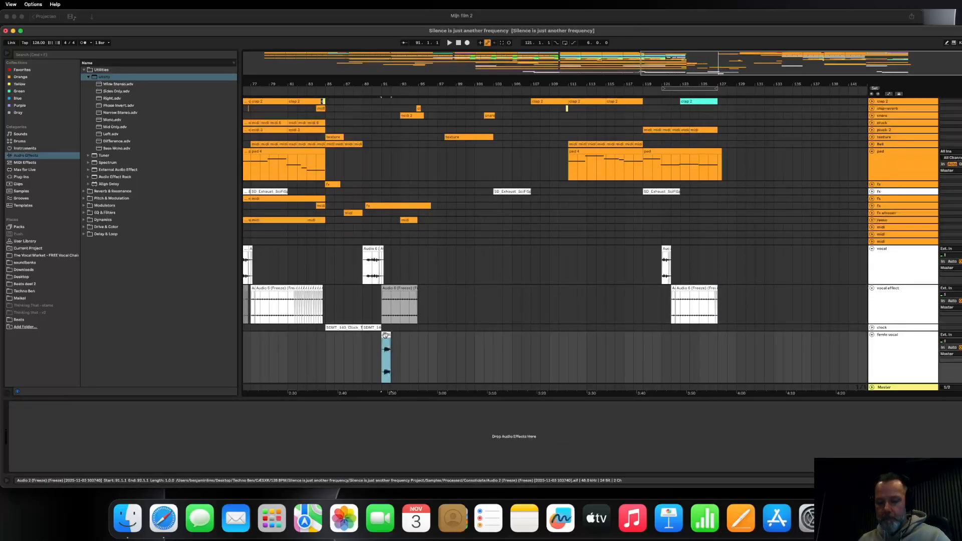
{"action": "left_click", "coordinate": [708, 338]}
{"action": "key", "text": "space"}
{"action": "key", "text": "super+v"}
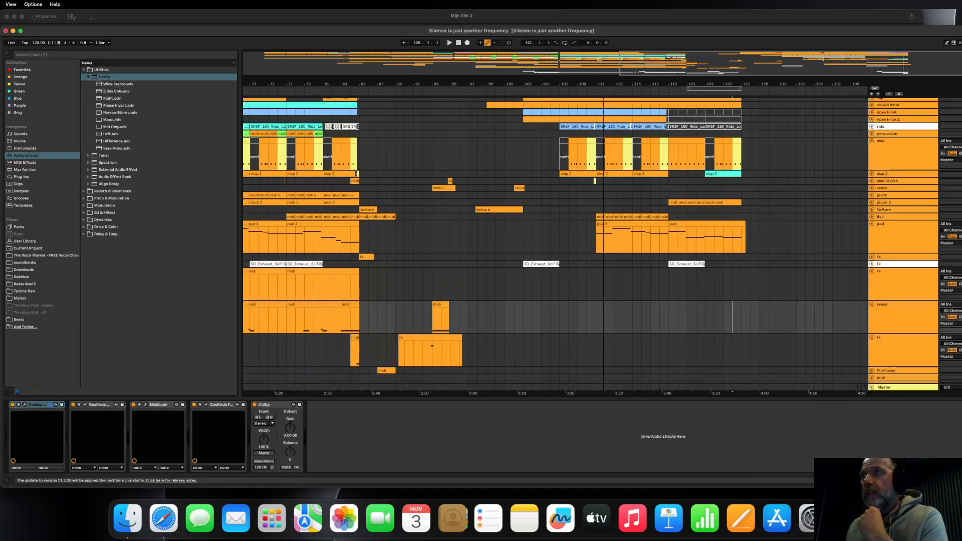
Copy bars 61 to 69 of the fx and reese MIDI tracks to bar 119.
{"action": "scroll", "coordinate": [569, 256], "scroll_direction": "down", "scroll_amount": 5}
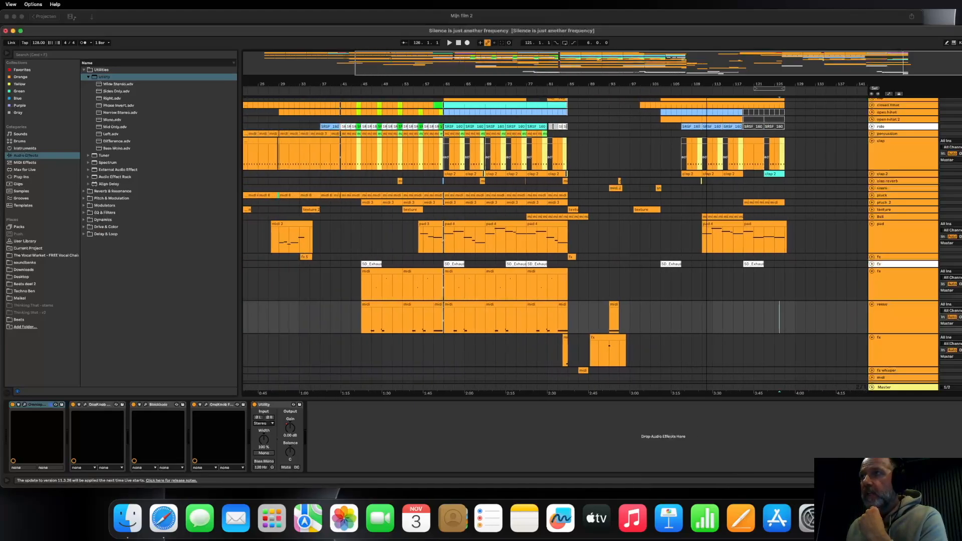
{"action": "left_click_drag", "start_coordinate": [446, 285], "coordinate": [485, 320]}
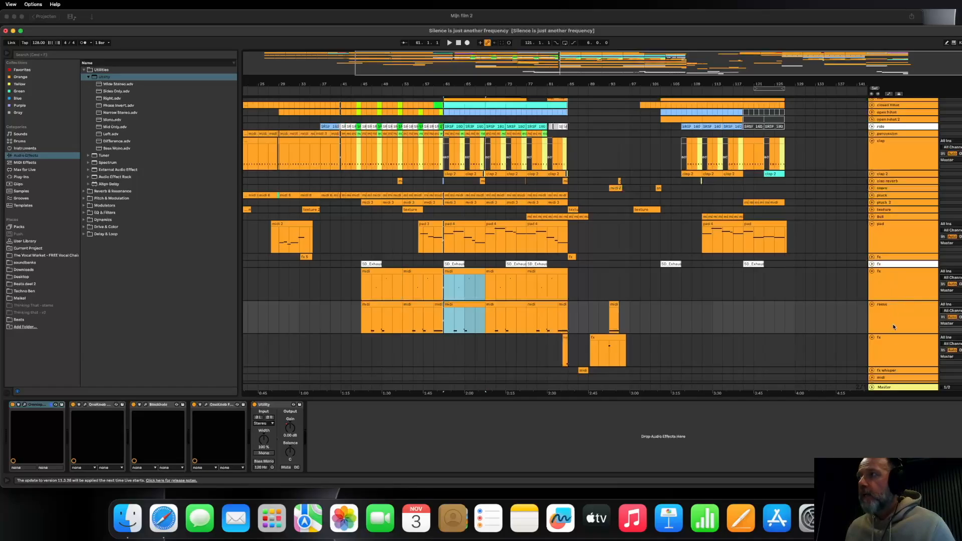
{"action": "left_click", "coordinate": [744, 285]}
{"action": "key", "text": "super+v"}
{"action": "left_click", "coordinate": [733, 290]}
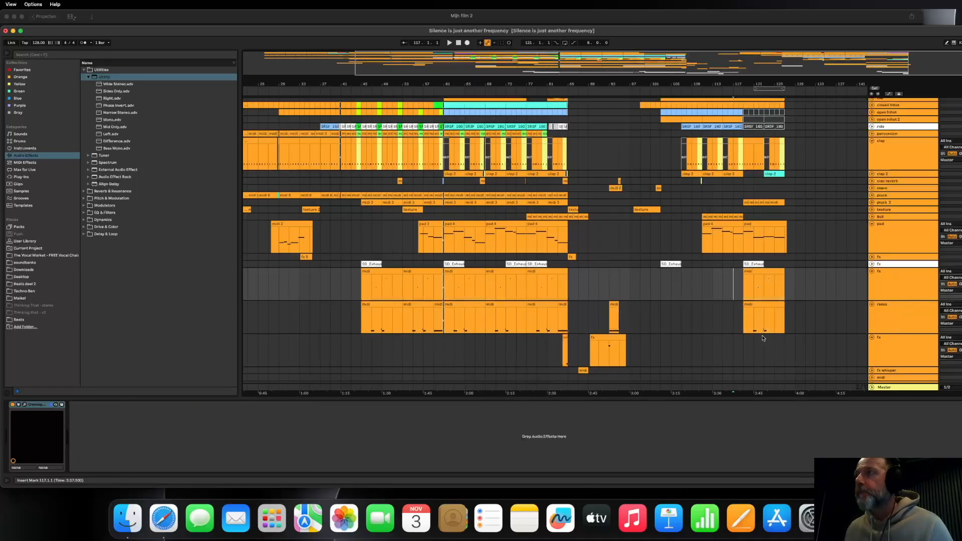
Examine the copied fx and reese clips and audition them from bar 121.
{"action": "left_click_drag", "start_coordinate": [791, 81], "coordinate": [775, 80]}
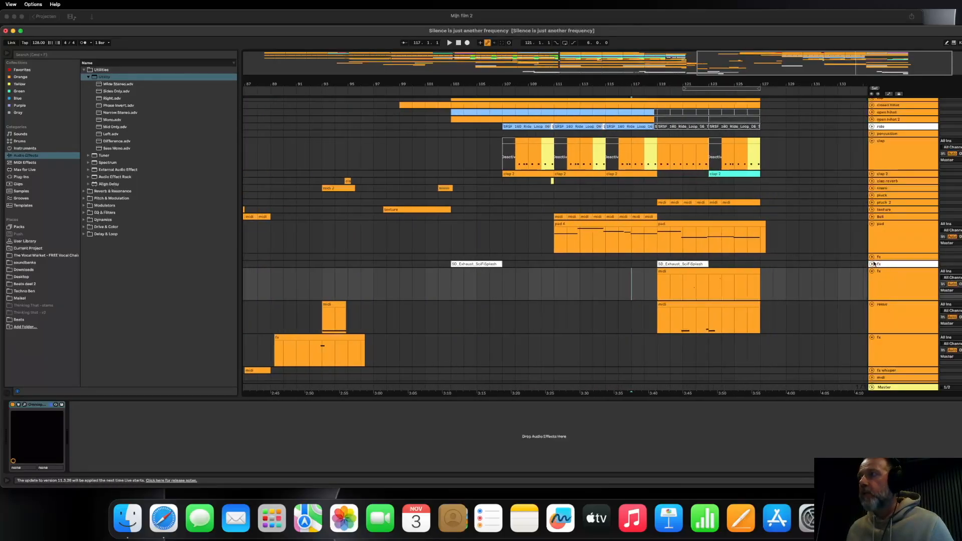
{"action": "scroll", "coordinate": [851, 289], "scroll_direction": "down", "scroll_amount": 5}
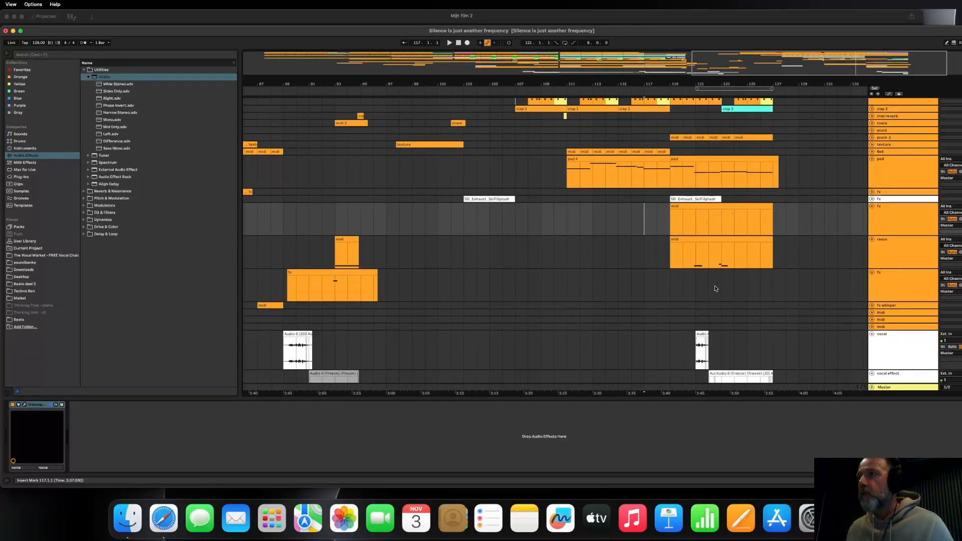
{"action": "left_click", "coordinate": [670, 266]}
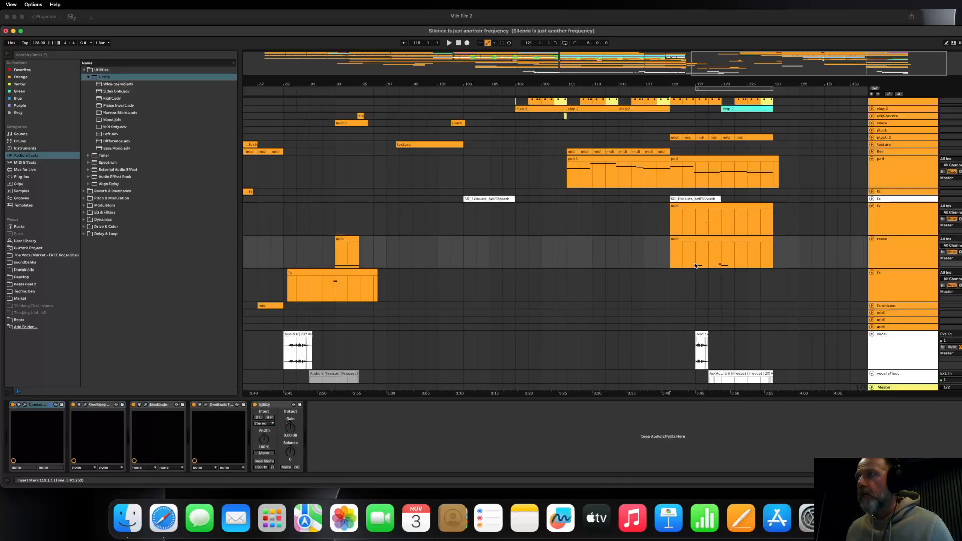
{"action": "left_click", "coordinate": [703, 292]}
{"action": "left_click", "coordinate": [683, 264]}
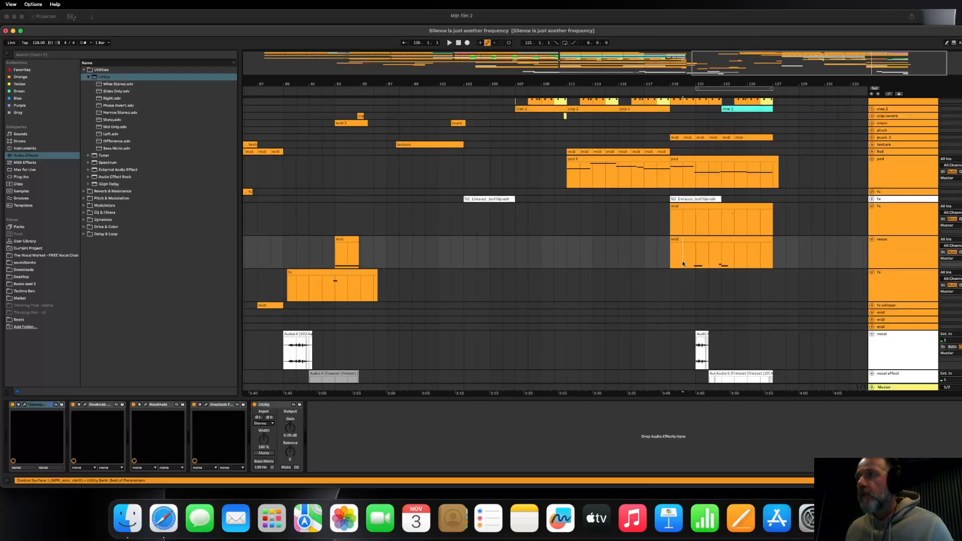
{"action": "left_click", "coordinate": [695, 264]}
{"action": "key", "text": "space"}
{"action": "scroll", "coordinate": [694, 251], "scroll_direction": "down", "scroll_amount": 2}
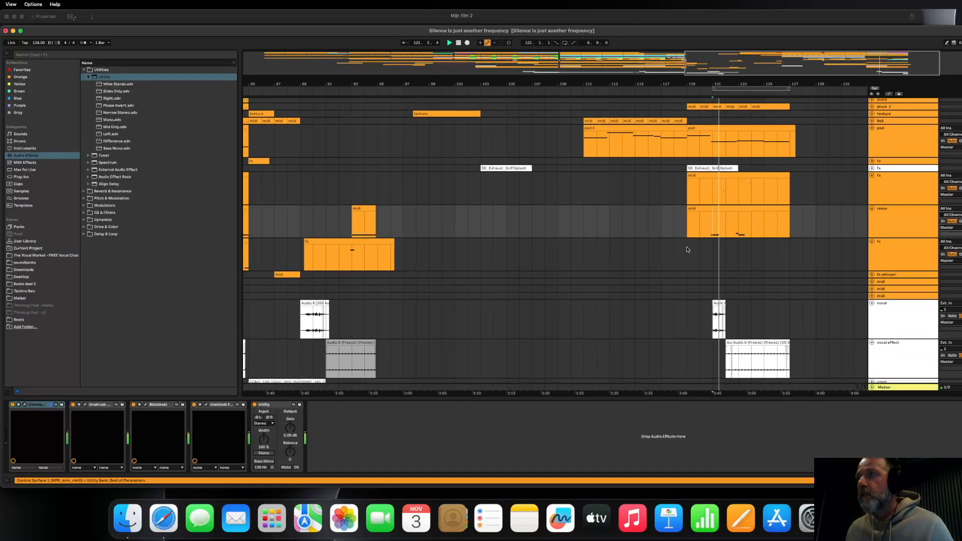
Split the reese clip at 120.4.1 and 121.4.1 and move the middle segment to start at 120.2.1.
{"action": "left_click", "coordinate": [696, 228]}
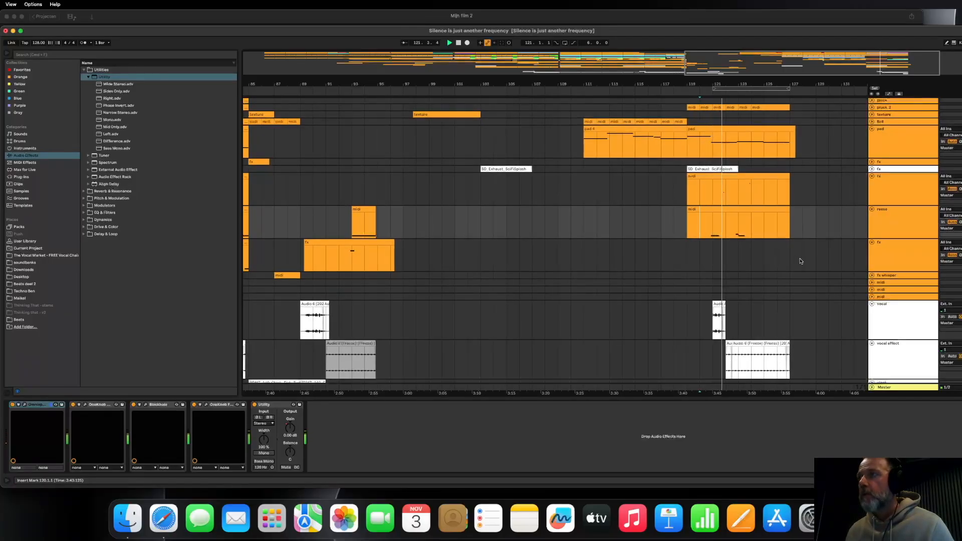
{"action": "left_click_drag", "start_coordinate": [737, 84], "coordinate": [735, 145]}
{"action": "key", "text": "space"}
{"action": "right_click", "coordinate": [615, 228]}
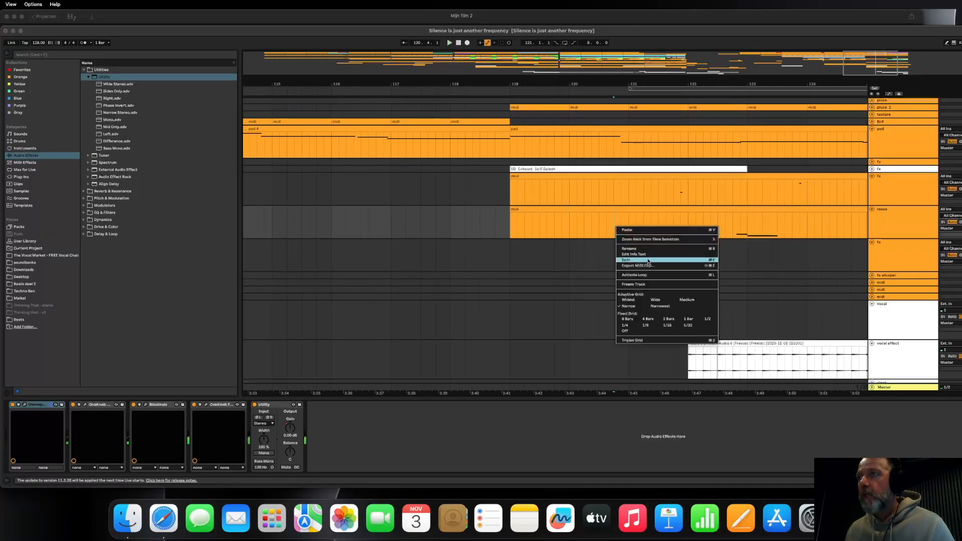
{"action": "left_click", "coordinate": [671, 253]}
{"action": "right_click", "coordinate": [670, 233]}
{"action": "left_click", "coordinate": [681, 267]}
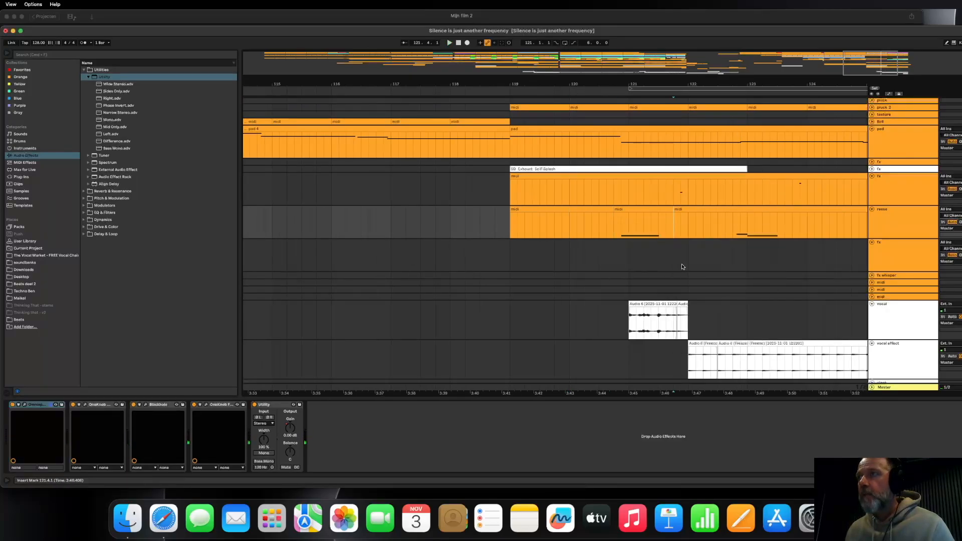
{"action": "left_click_drag", "start_coordinate": [634, 208], "coordinate": [609, 208]}
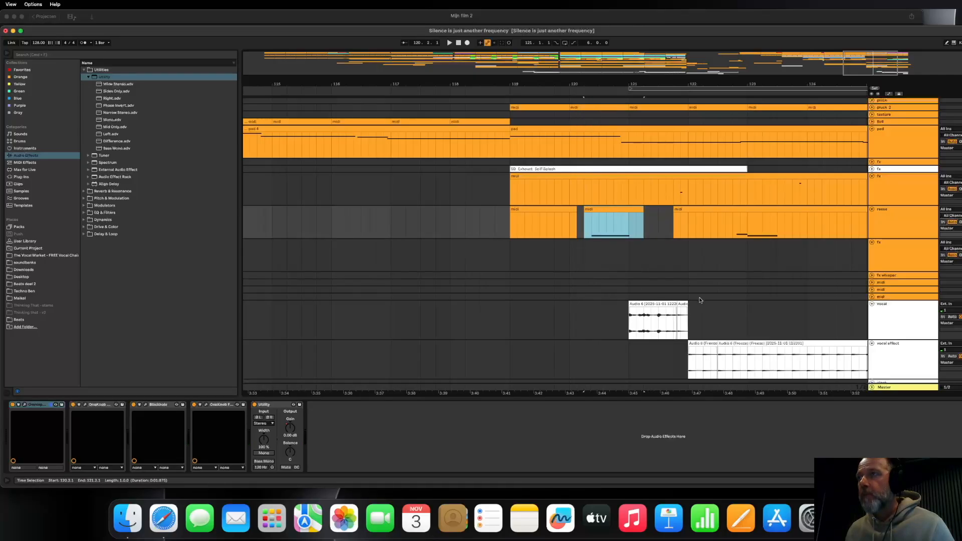
Audition the rearranged reese clips from bar 119 through to the end of the drop.
{"action": "left_click", "coordinate": [510, 244]}
{"action": "key", "text": "space"}
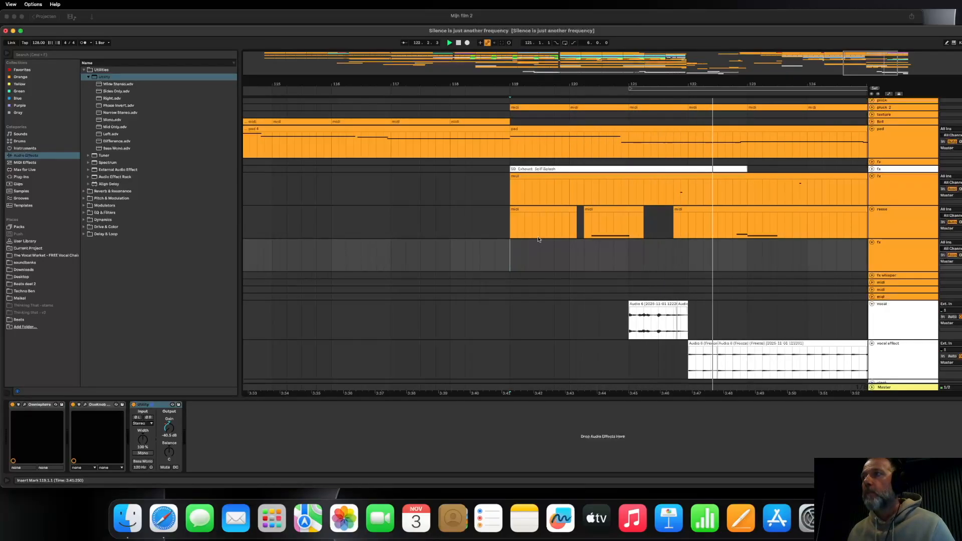
{"action": "left_click_drag", "start_coordinate": [737, 82], "coordinate": [572, 84]}
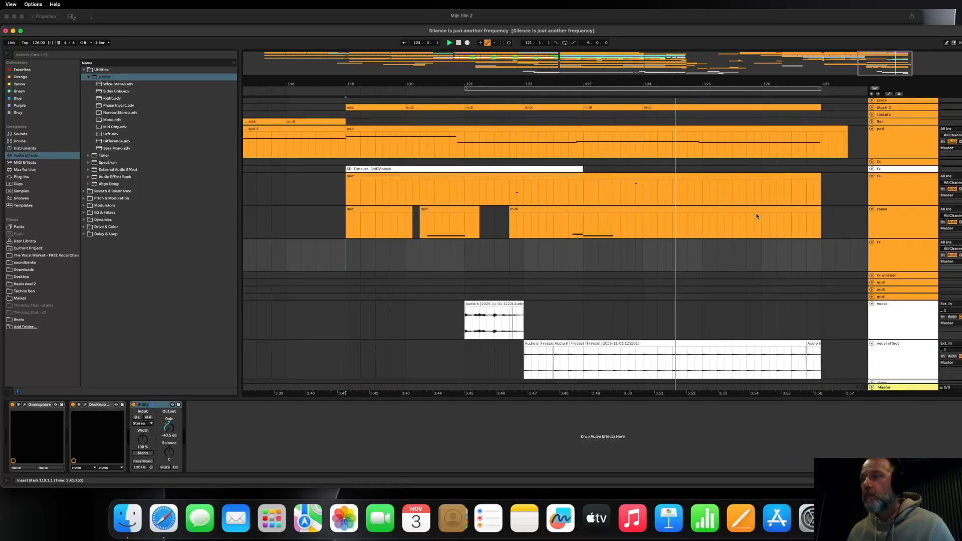
{"action": "left_click_drag", "start_coordinate": [595, 81], "coordinate": [713, 30]}
{"action": "left_click_drag", "start_coordinate": [714, 80], "coordinate": [709, 60]}
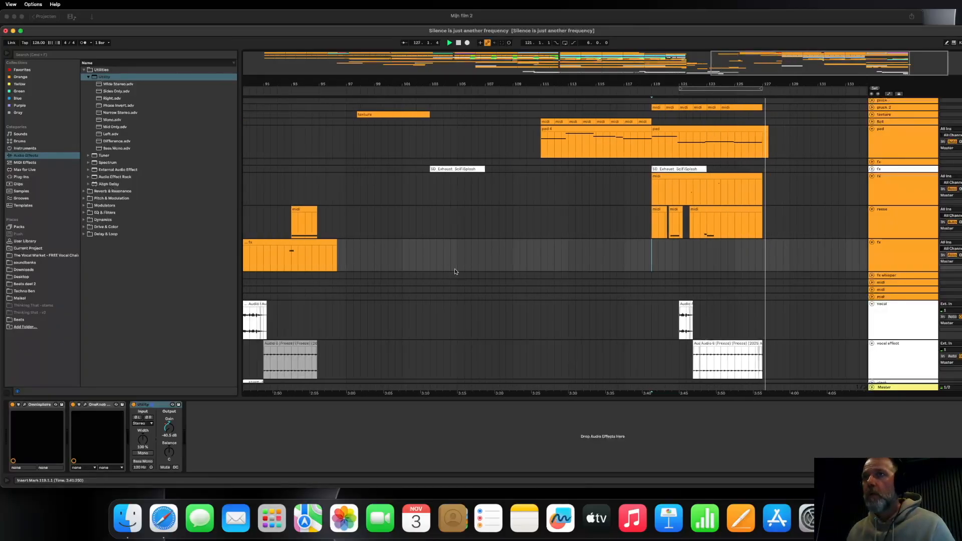
Copy the reese clip from bar 93 to bar 125 and extend its end to bar 127.
{"action": "left_click", "coordinate": [296, 213]}
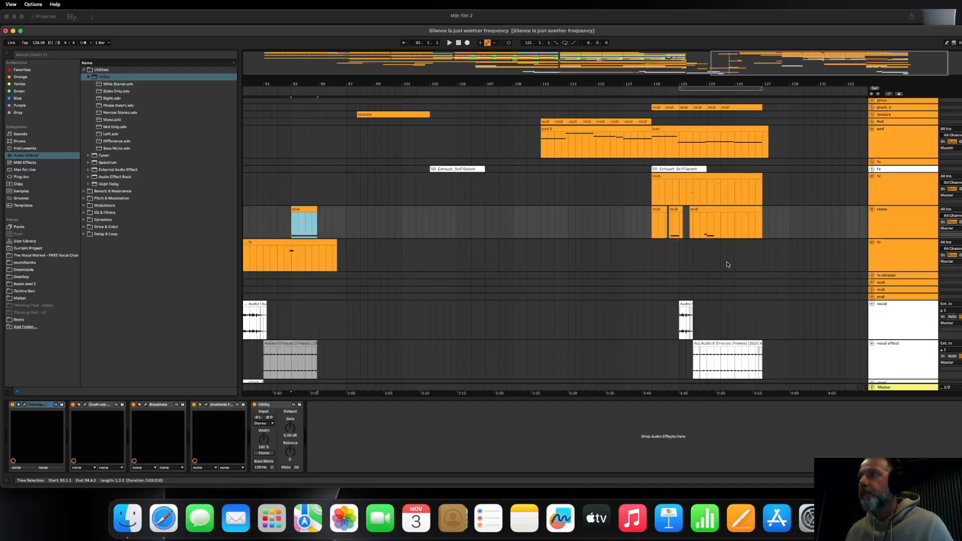
{"action": "left_click", "coordinate": [735, 218]}
{"action": "key", "text": "super+v"}
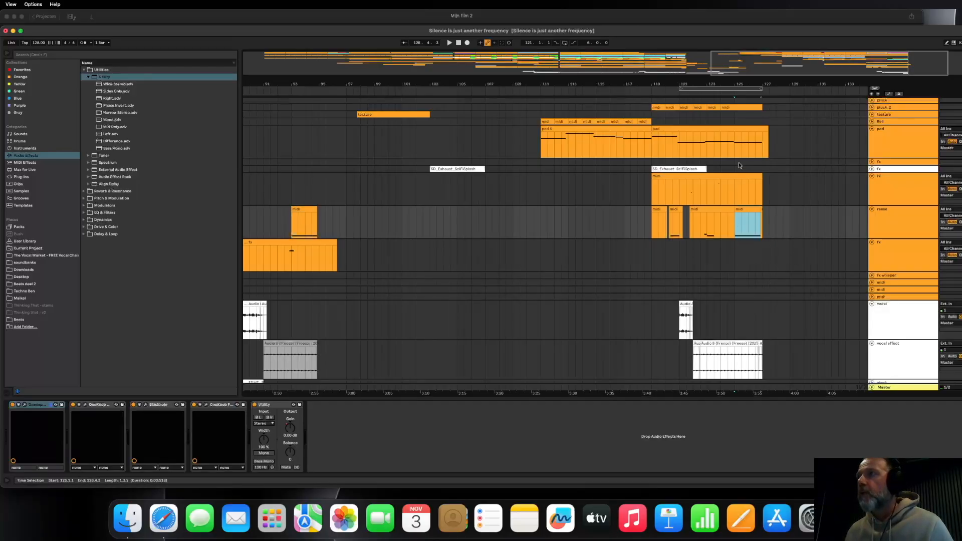
{"action": "left_click_drag", "start_coordinate": [745, 86], "coordinate": [737, 231]}
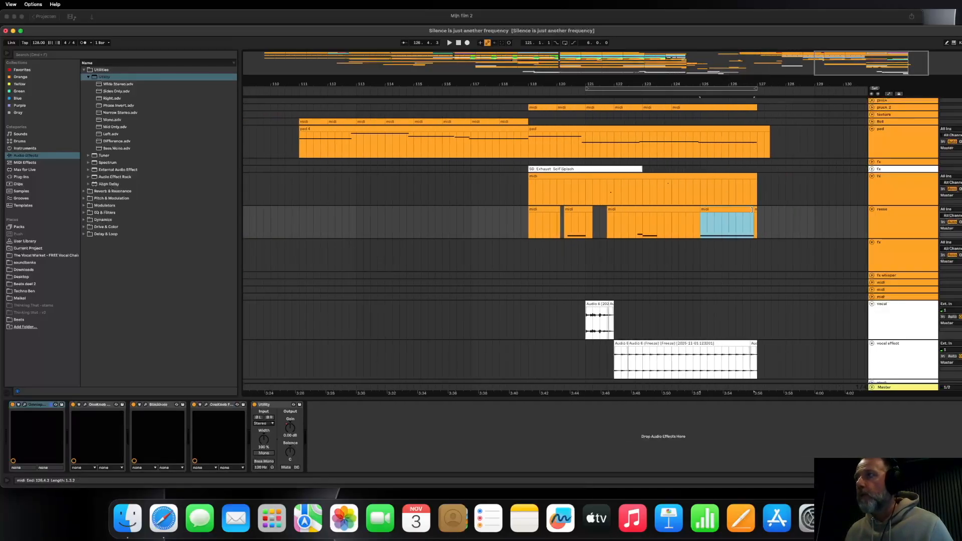
Audition the section from 121.4.1 and trim the end of the last pad clip to bar 127.
{"action": "left_click", "coordinate": [607, 245]}
{"action": "key", "text": "space"}
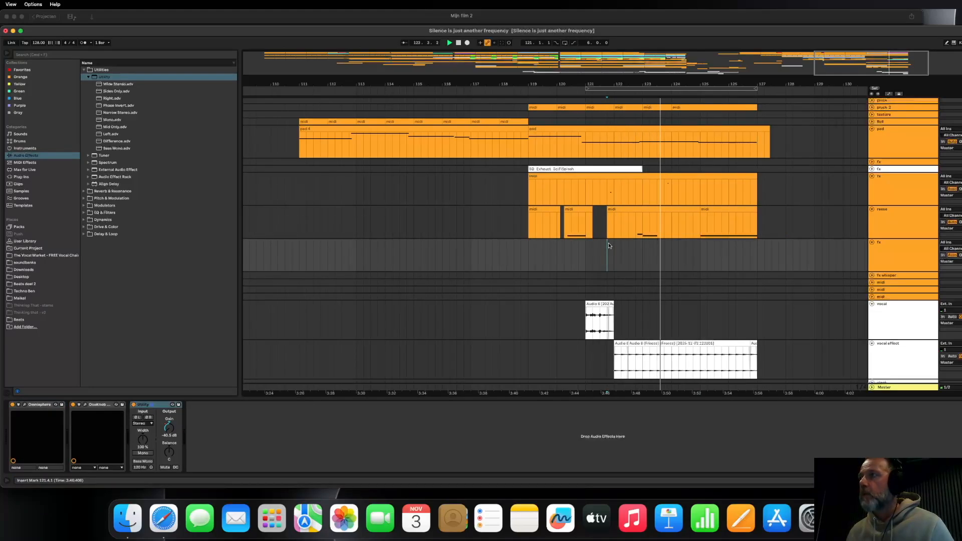
{"action": "left_click_drag", "start_coordinate": [768, 130], "coordinate": [757, 130]}
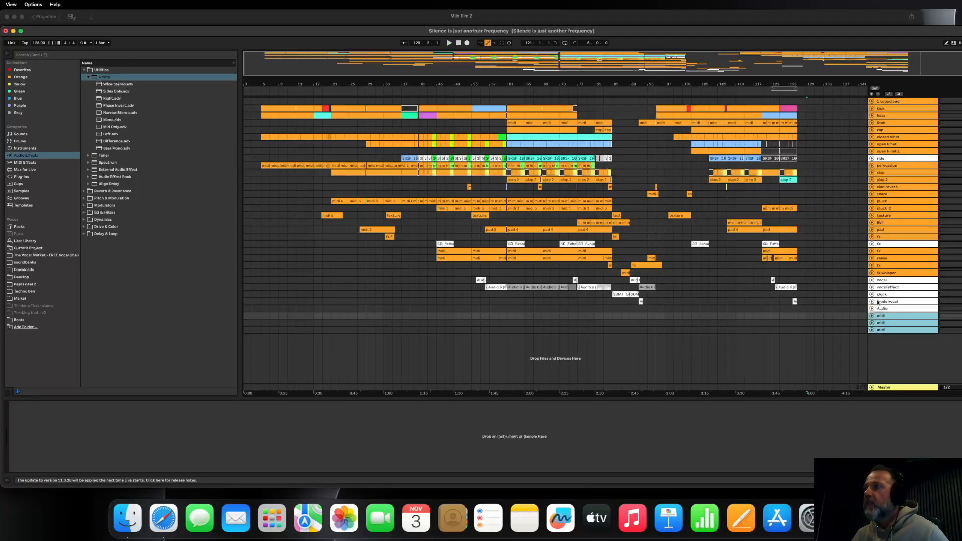
Set the loop to span the whole arrangement from bar 5 to bar 127.
{"action": "left_click", "coordinate": [818, 197]}
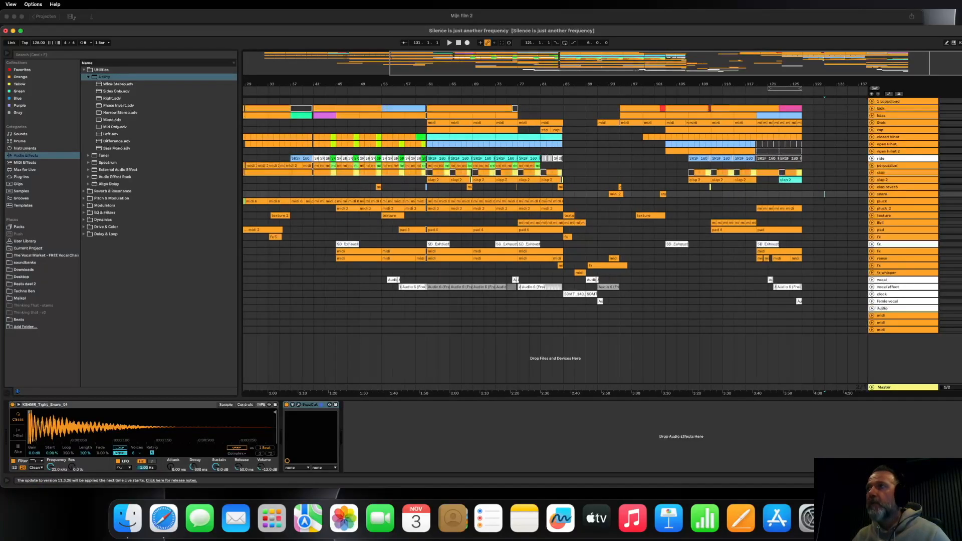
{"action": "left_click_drag", "start_coordinate": [772, 88], "coordinate": [261, 88]}
{"action": "left_click", "coordinate": [288, 89]}
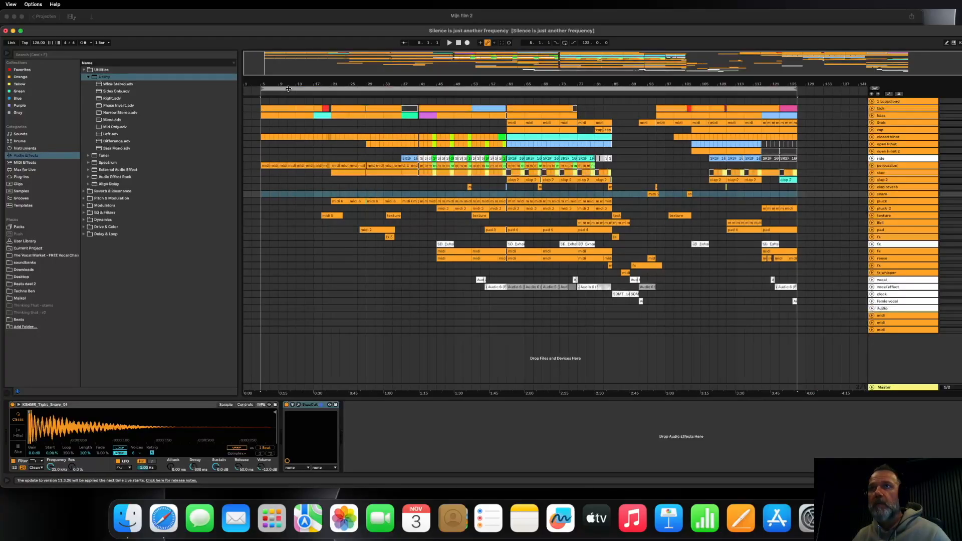